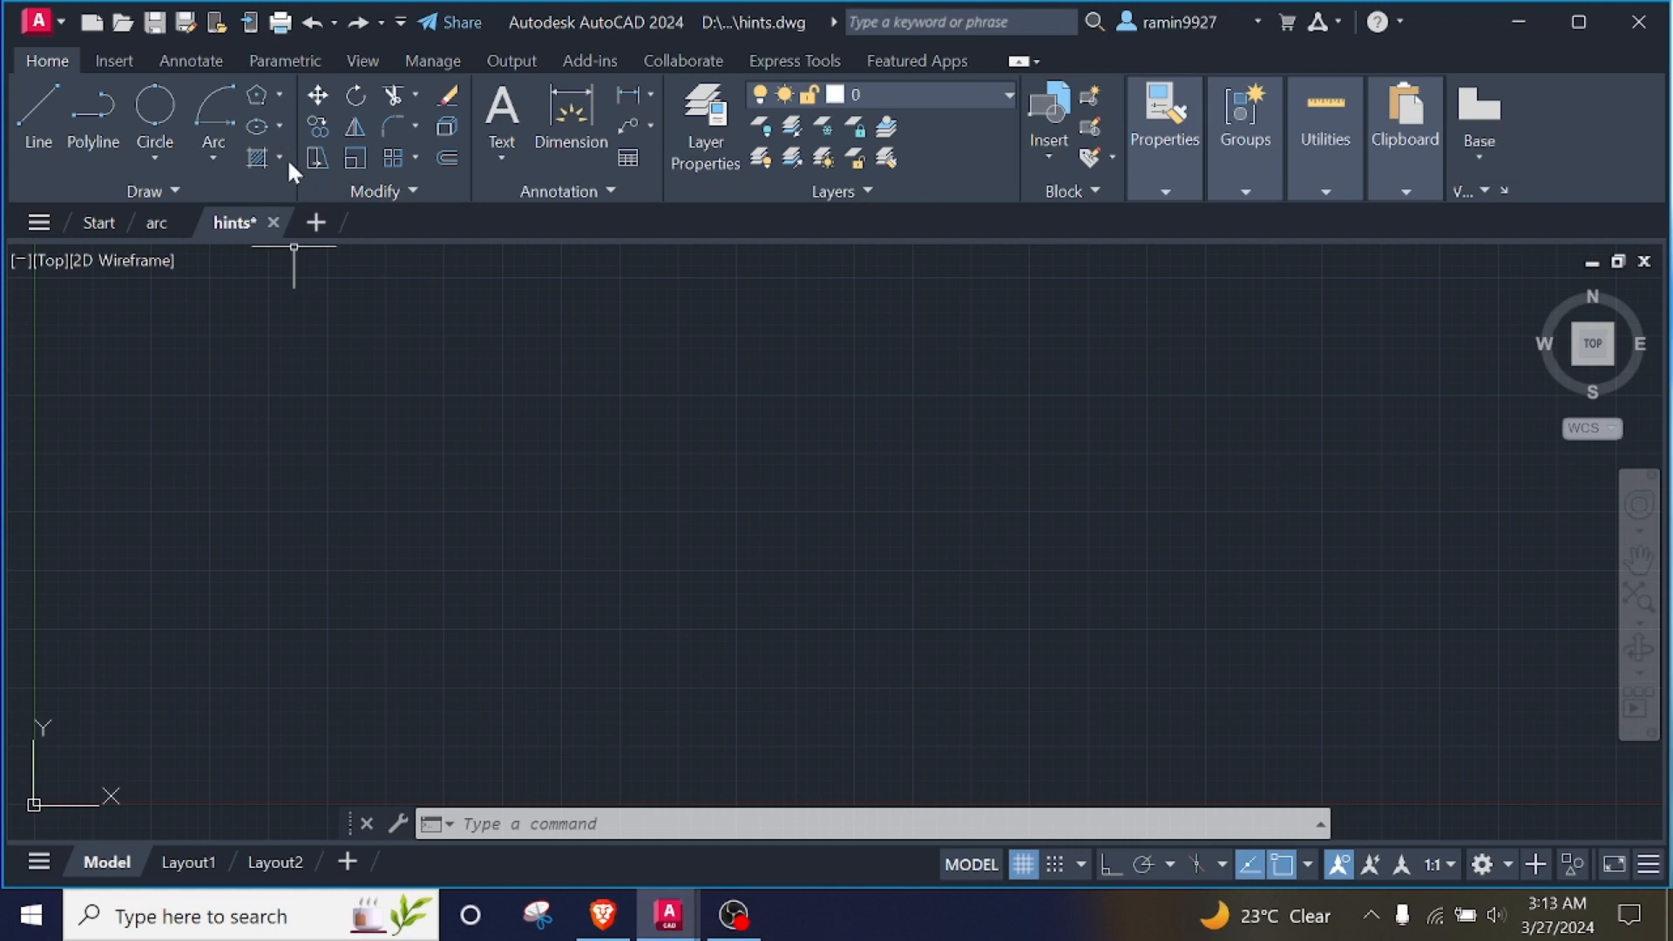
click(281, 158)
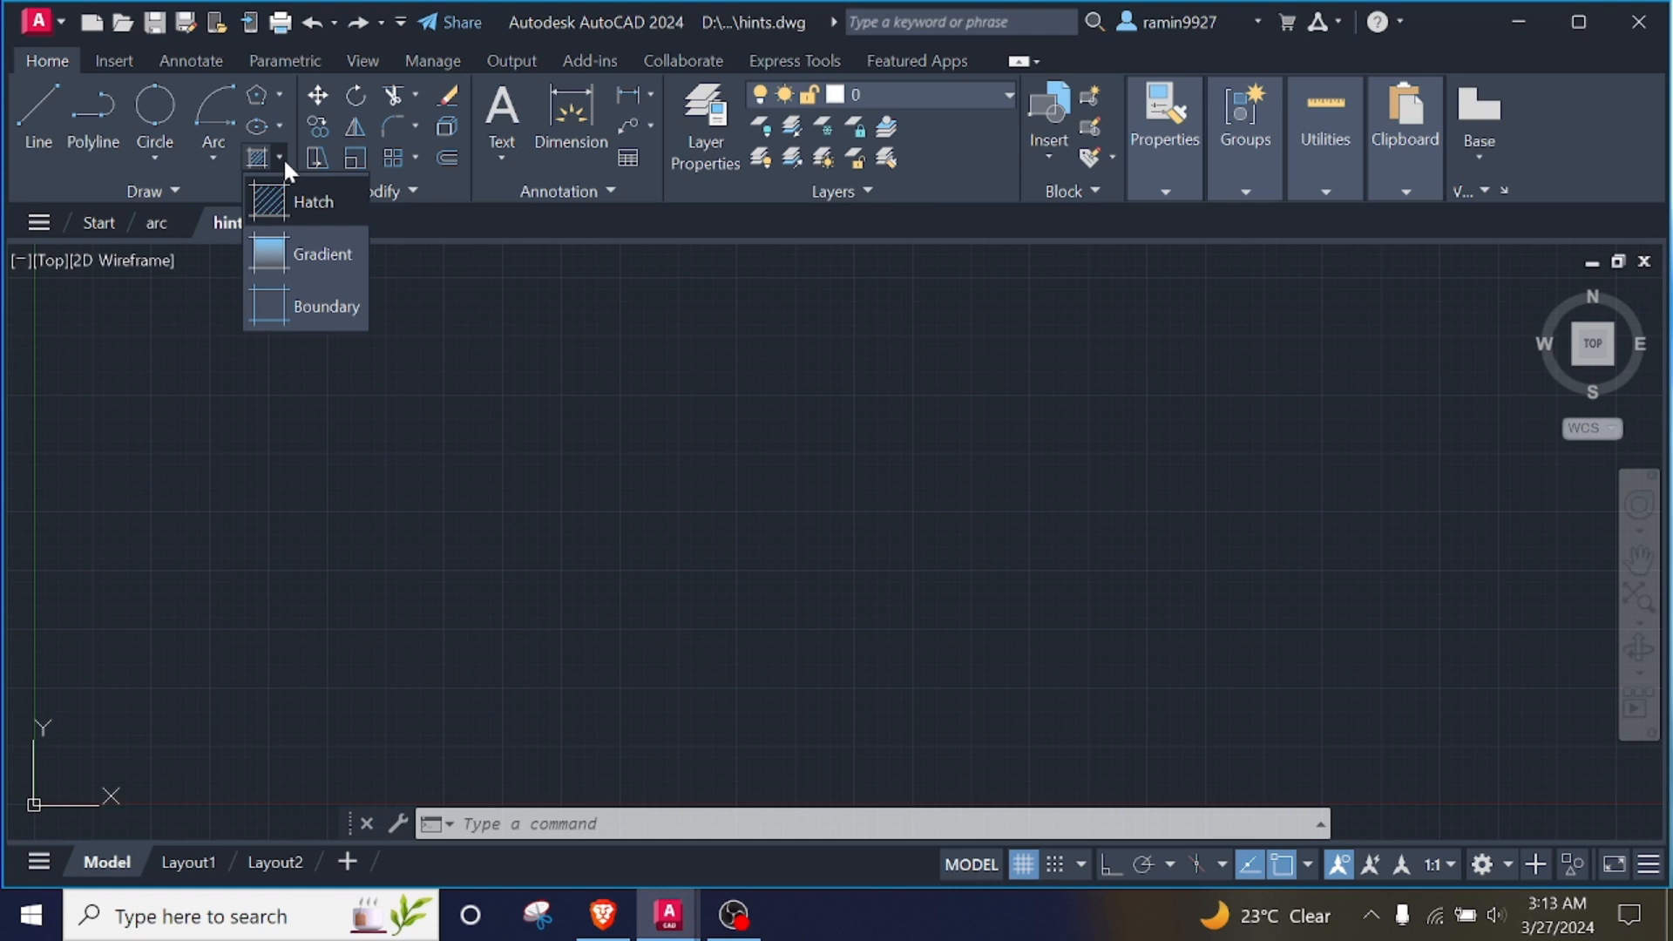
click(284, 156)
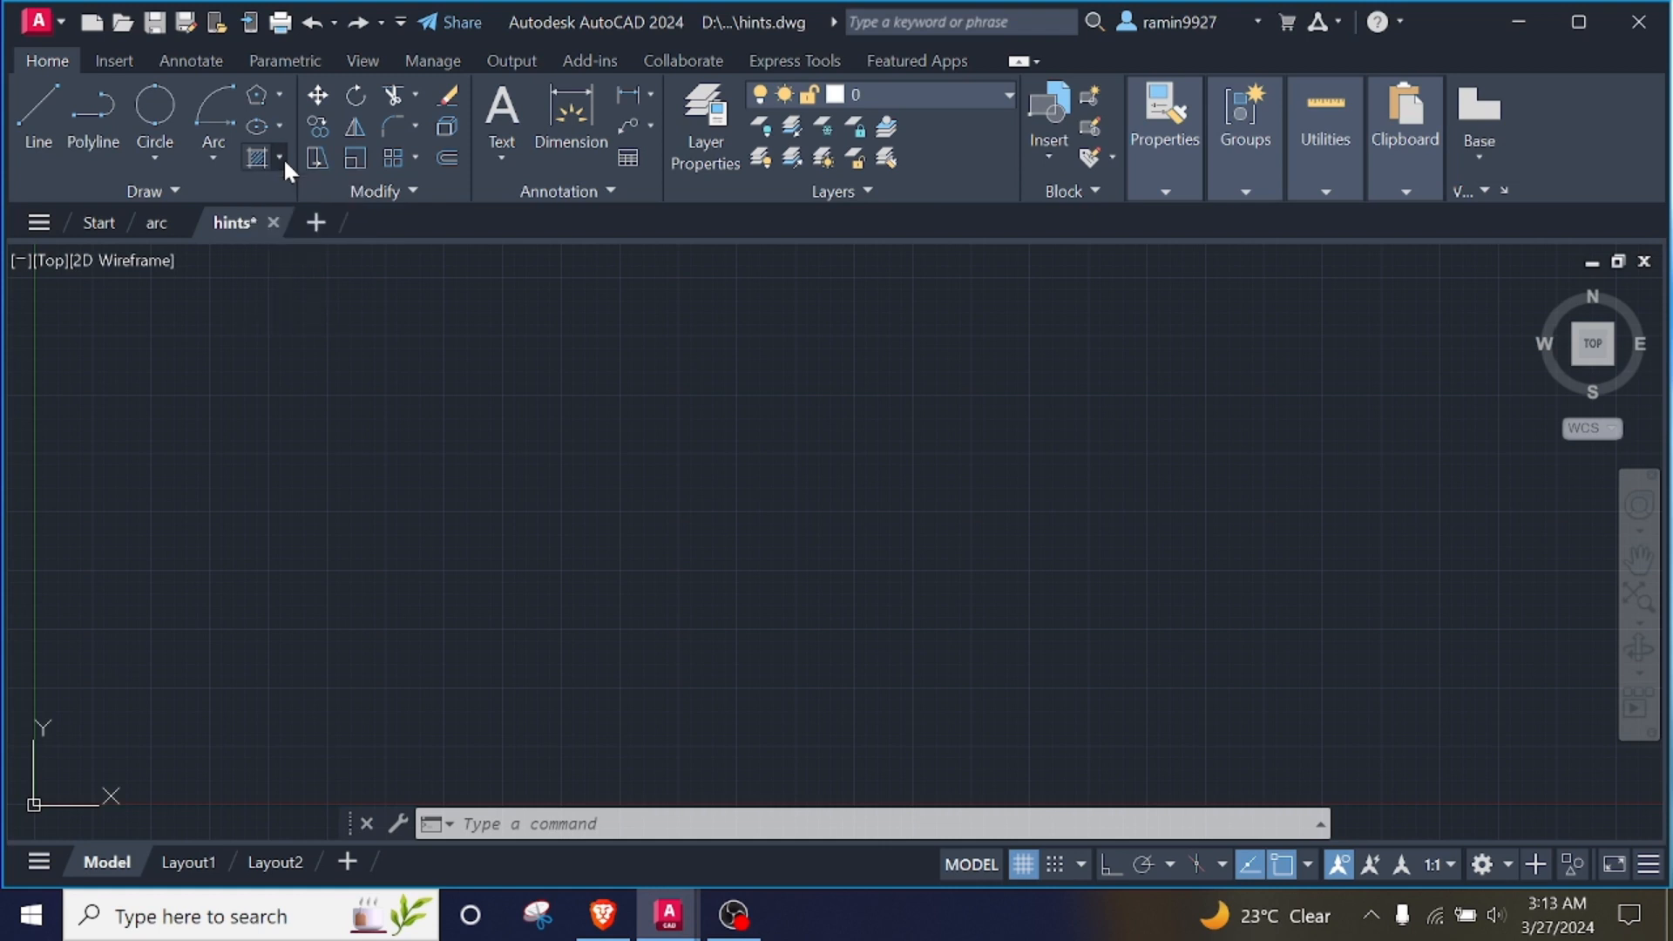
click(177, 192)
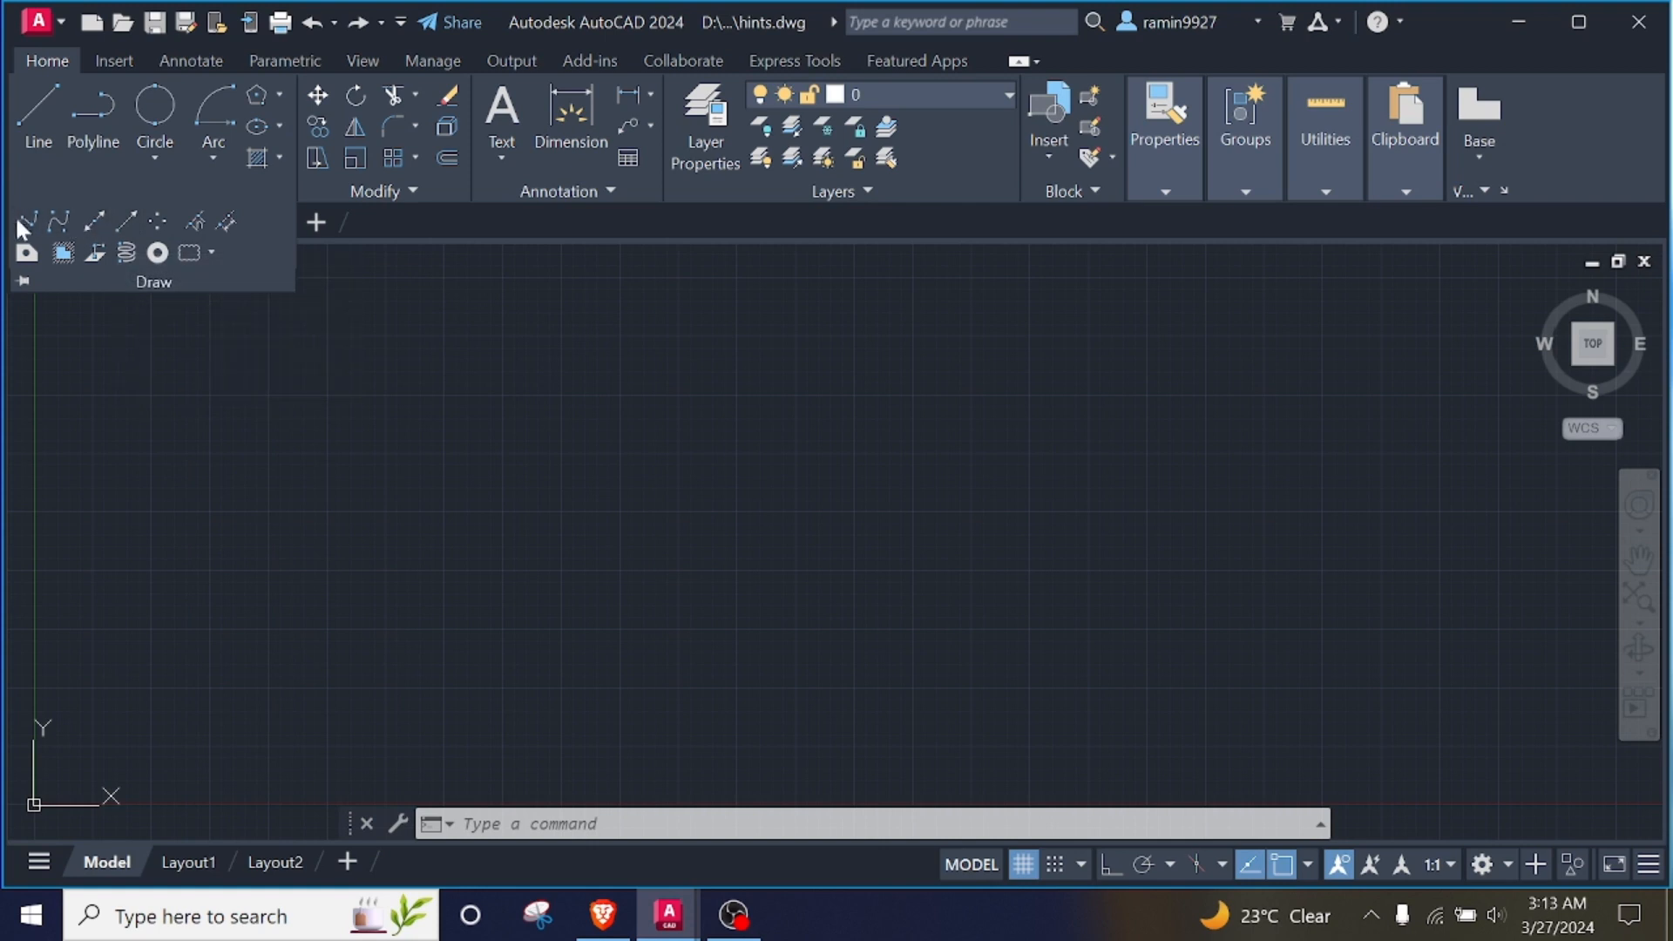
click(280, 156)
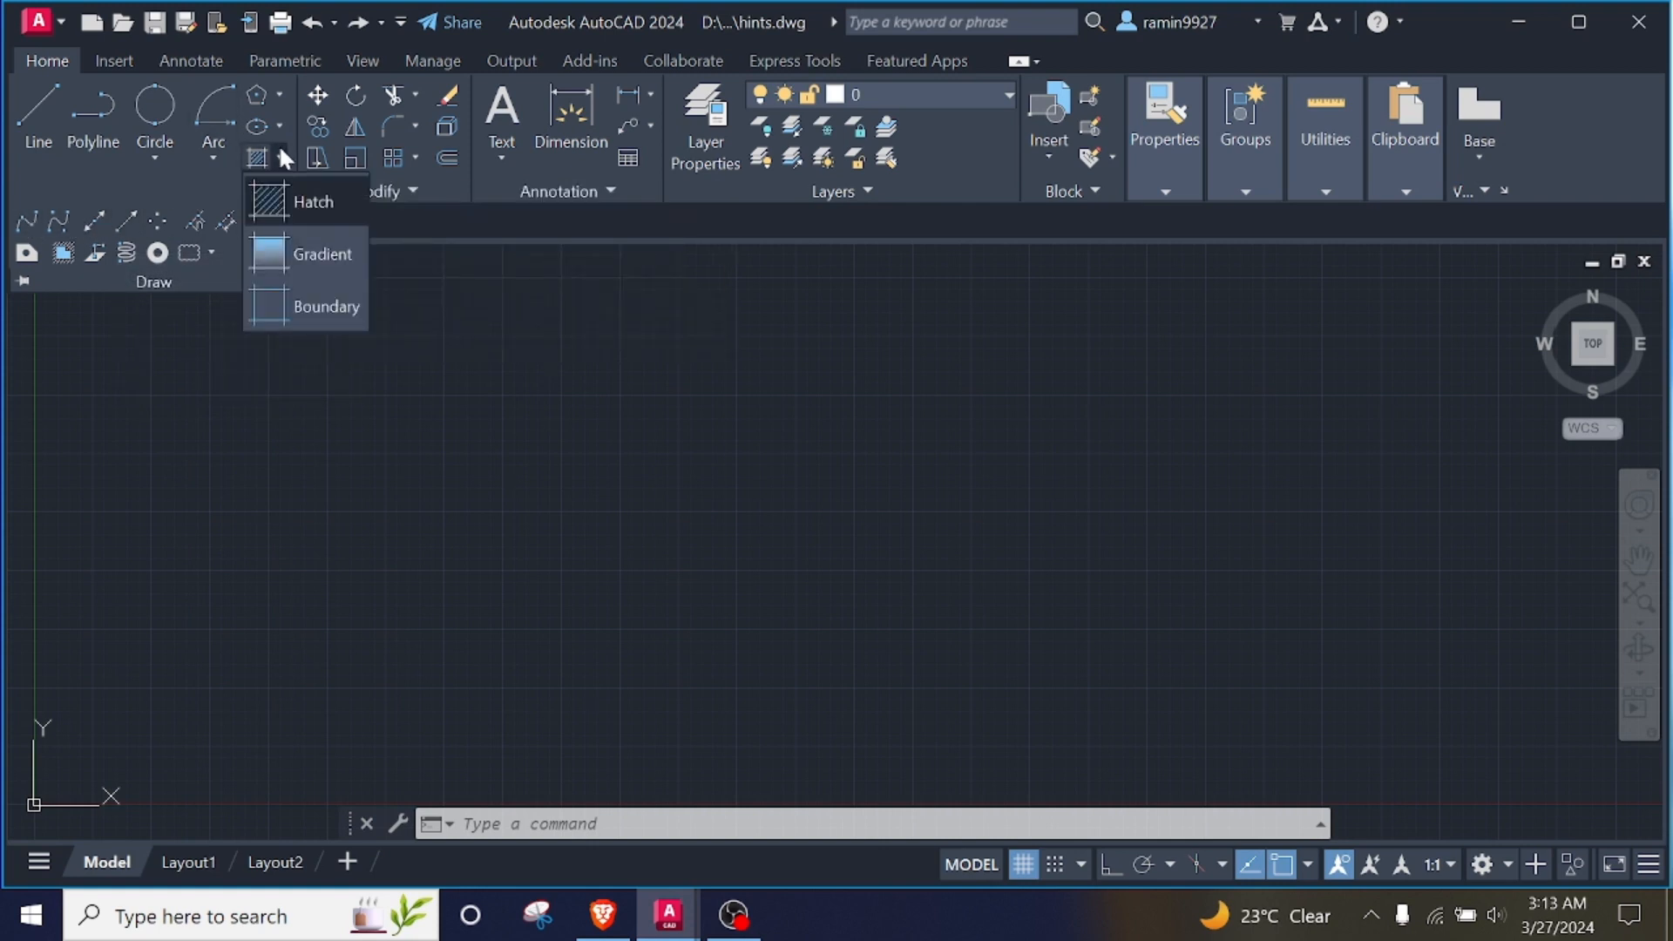
click(280, 157)
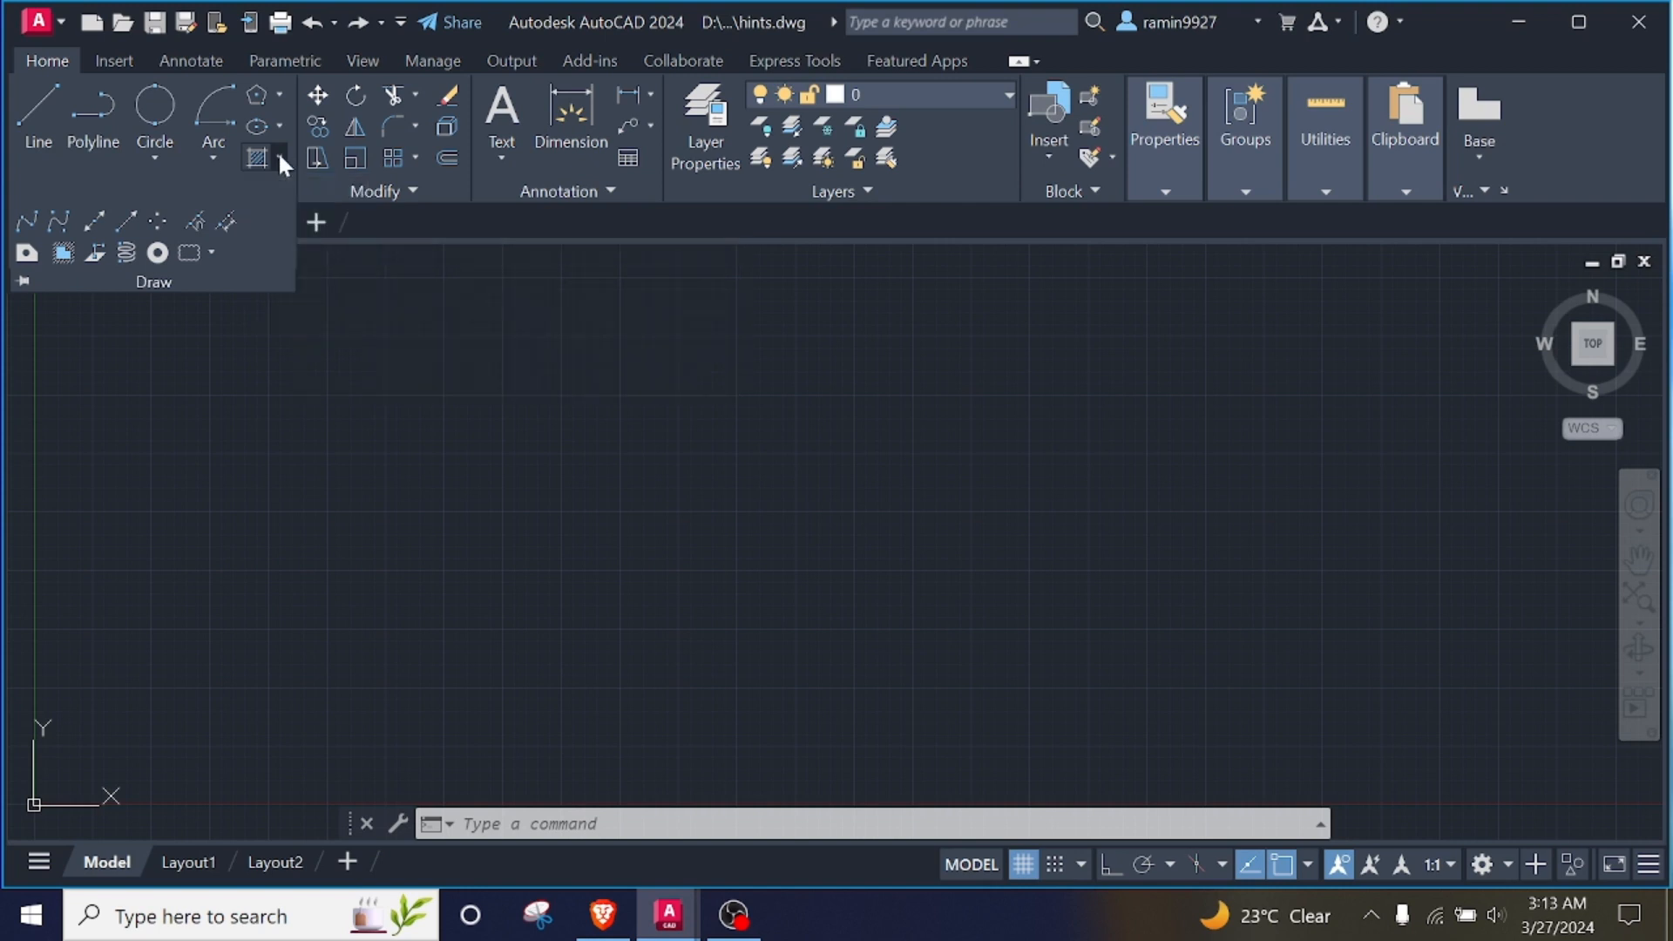
Draw a right-pointing triangle of lines, extending its vertical side above the upper corner to about 10.2 units long.
click(35, 126)
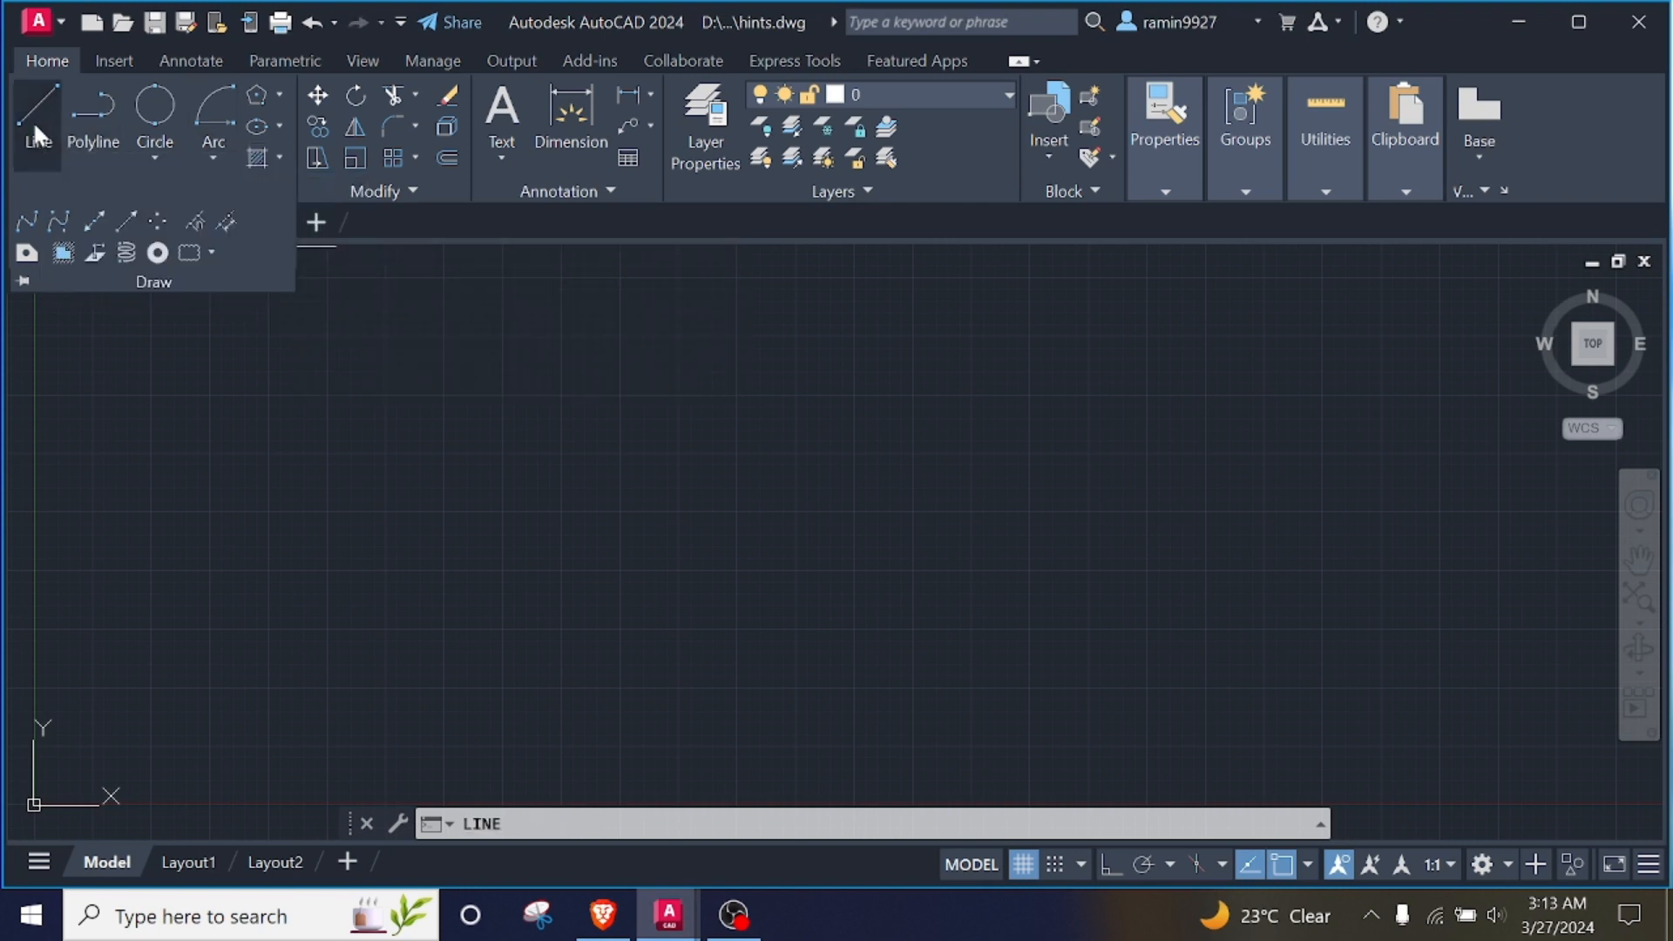
click(296, 393)
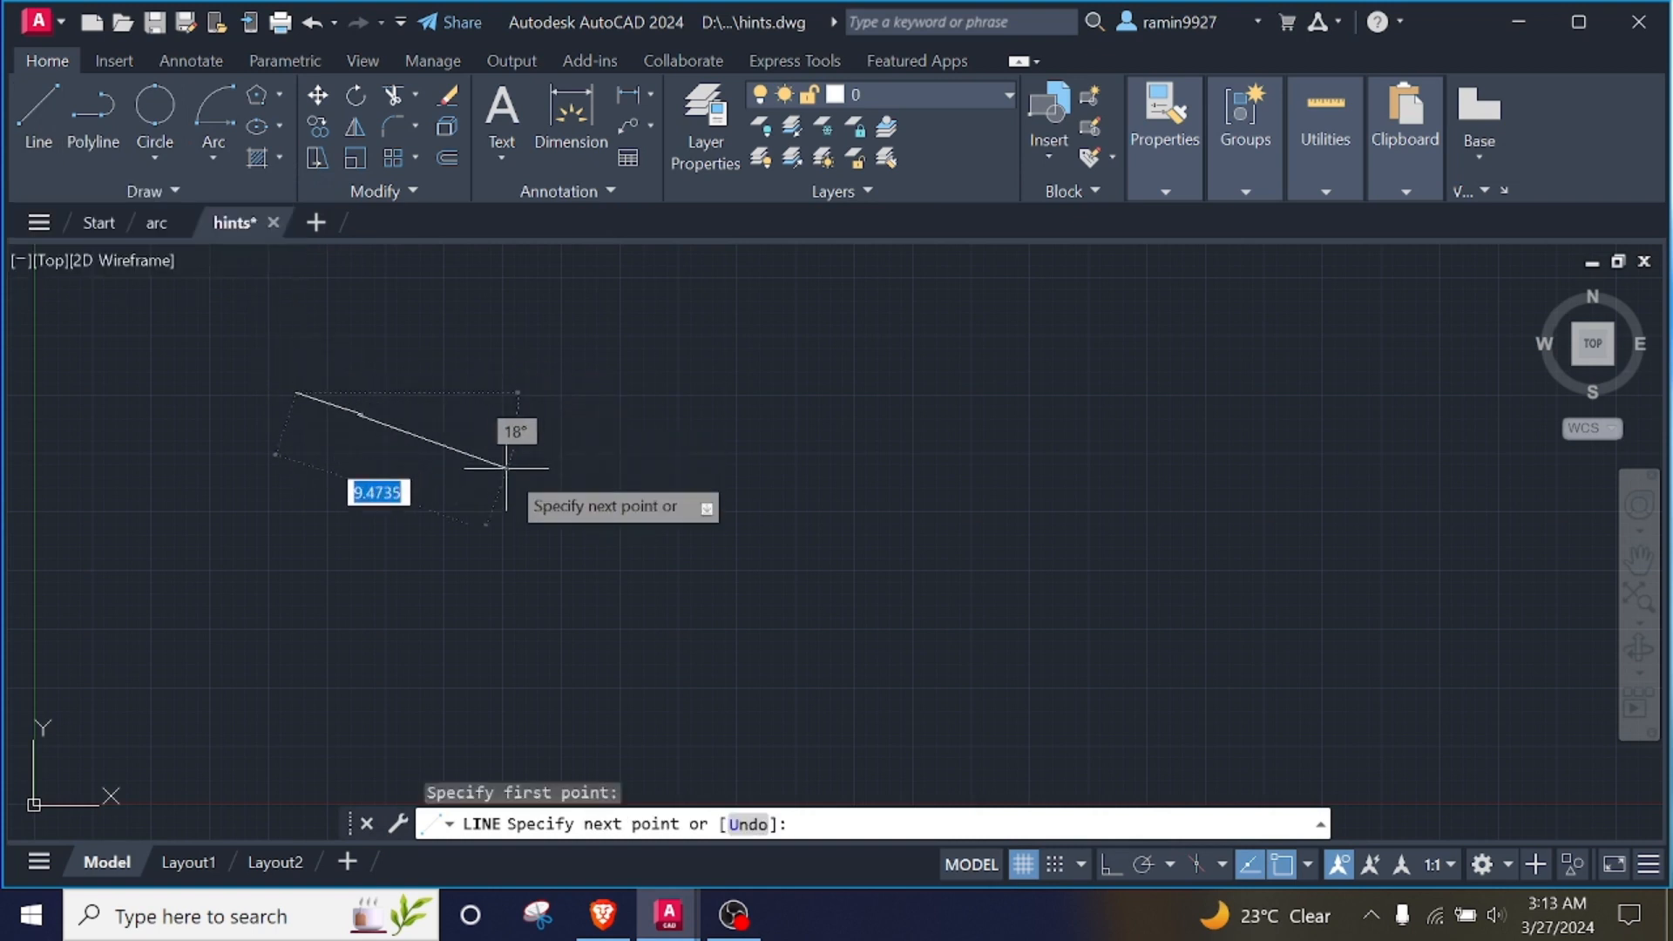
click(521, 500)
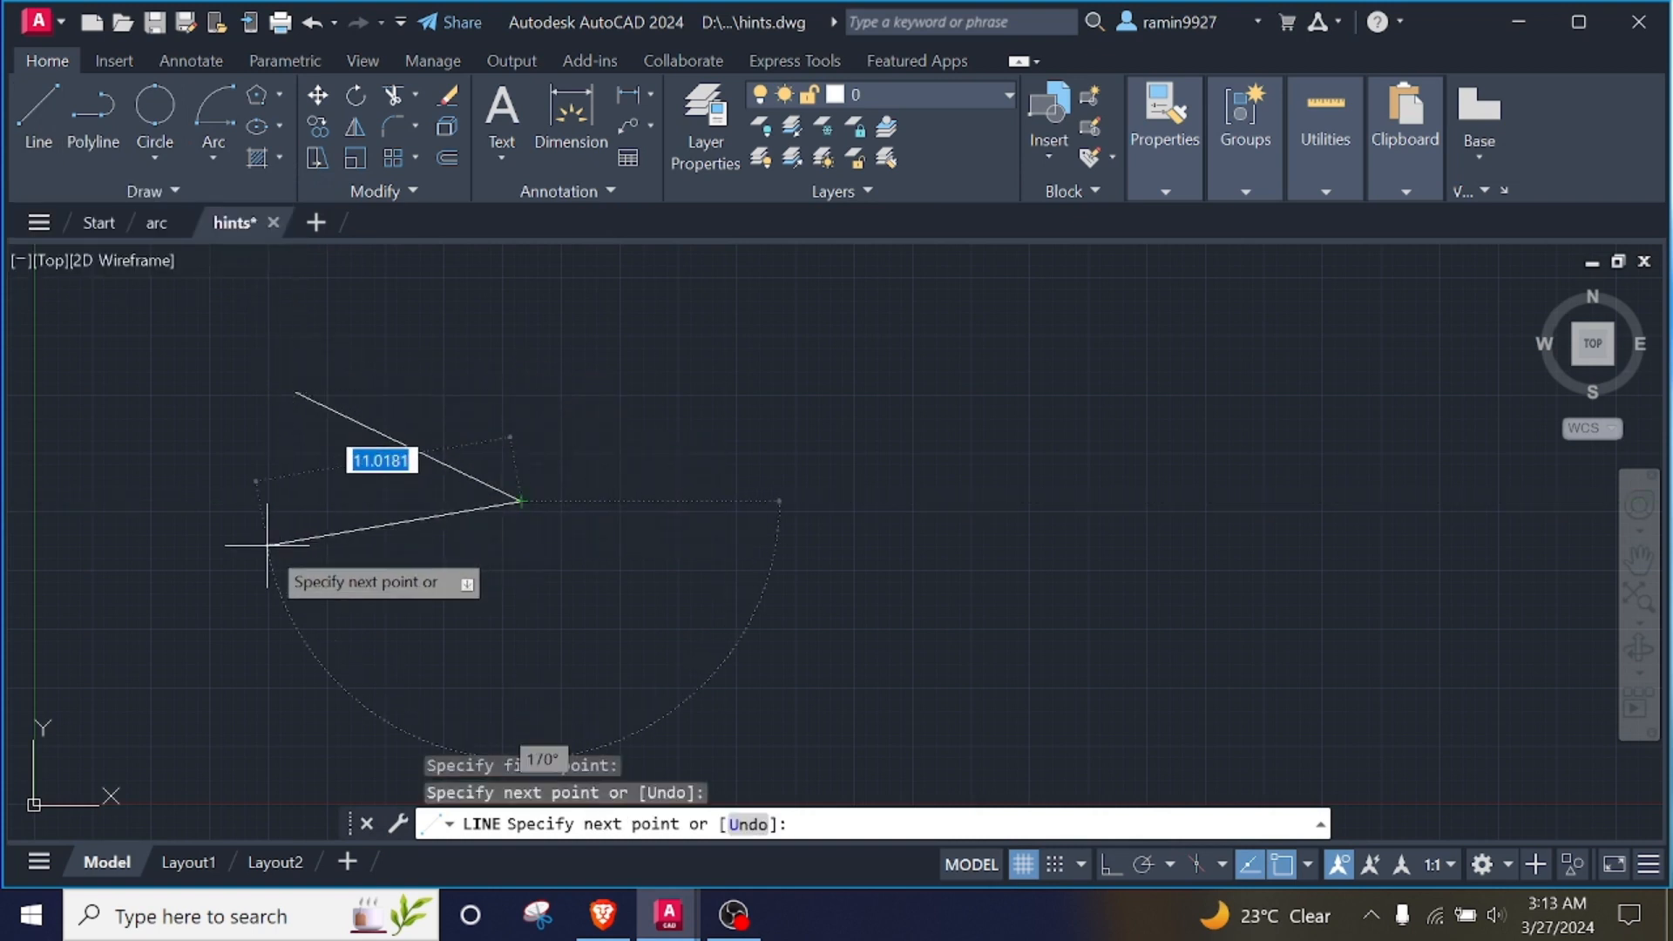
click(307, 555)
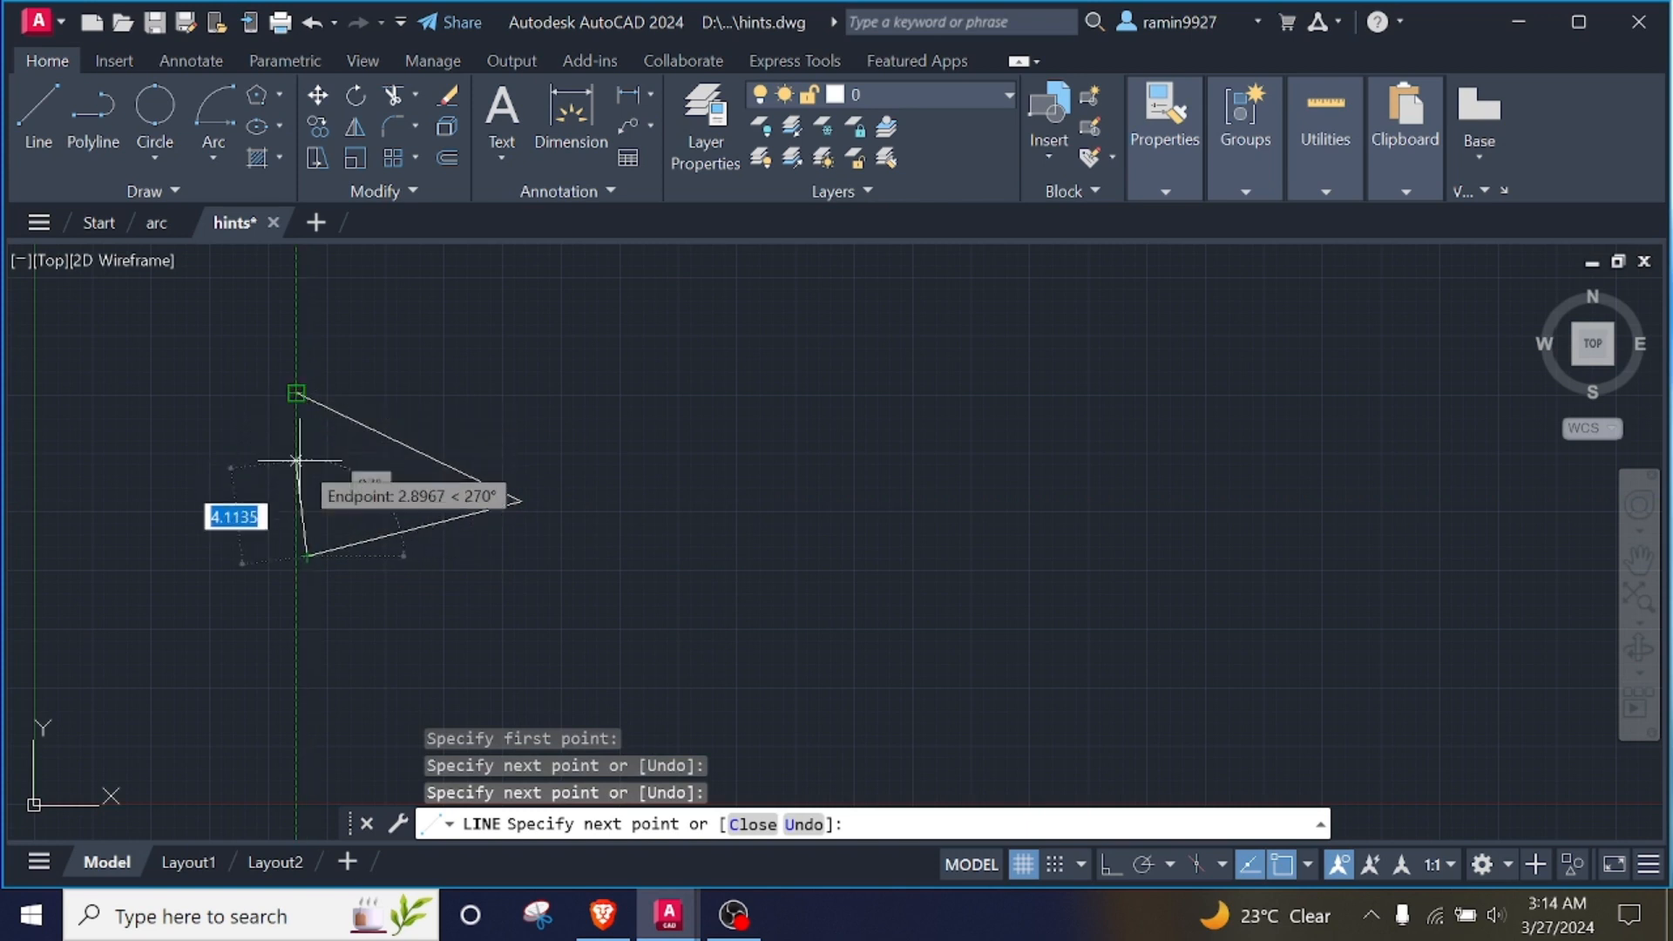
key(ctrl+z)
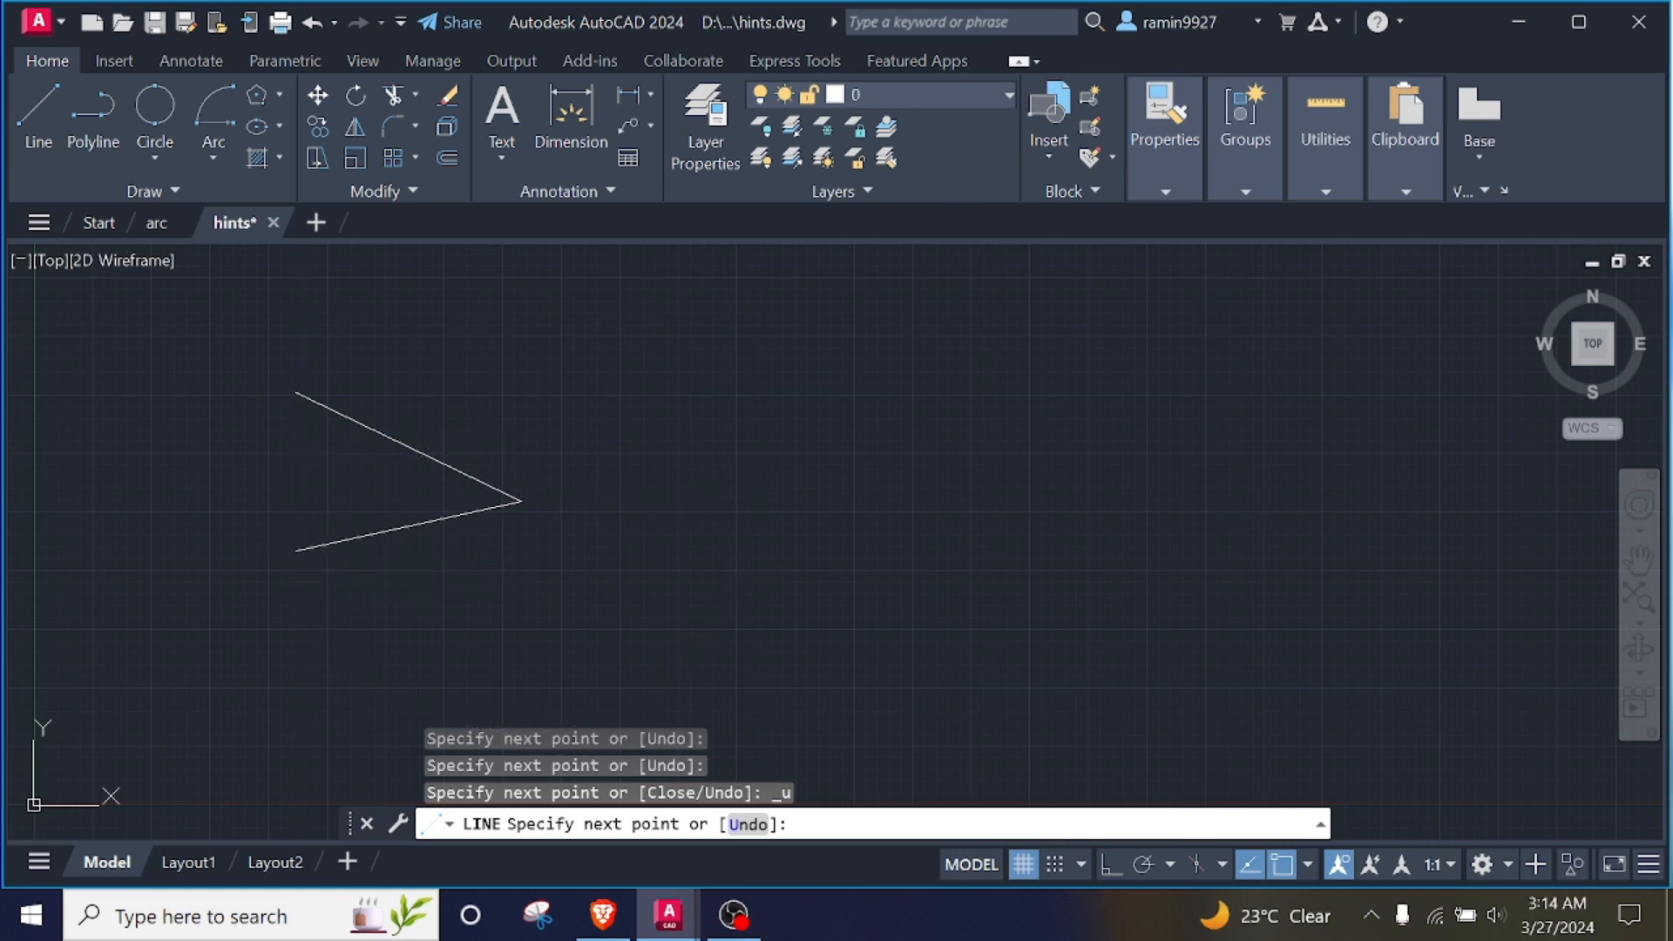
click(296, 550)
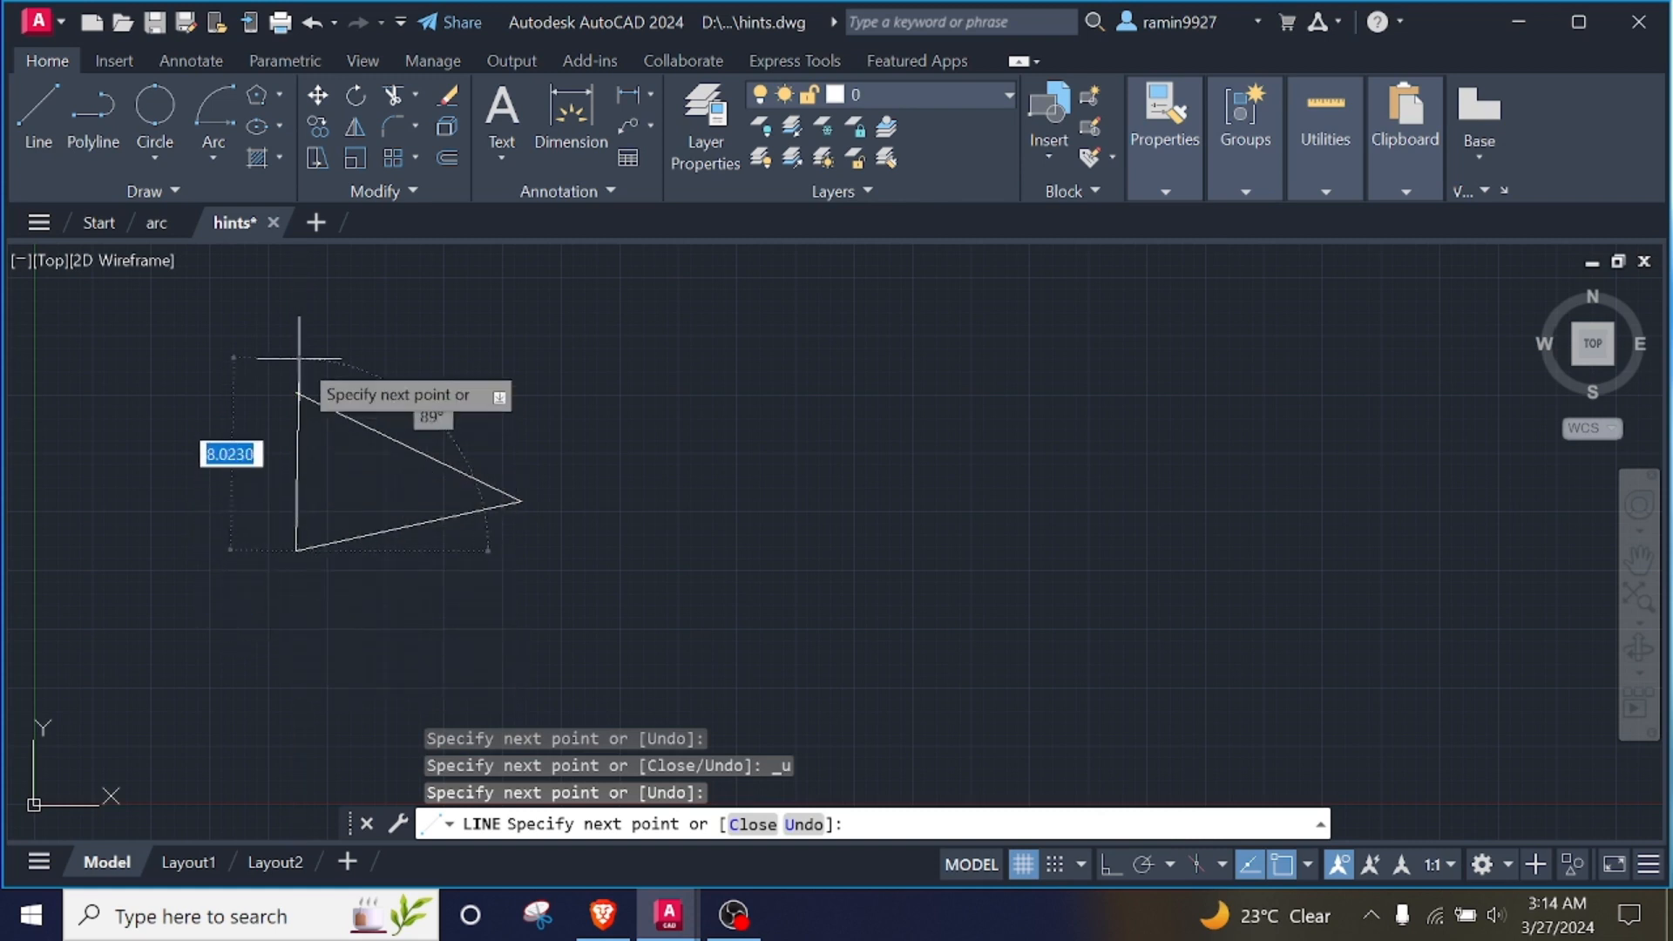
click(296, 311)
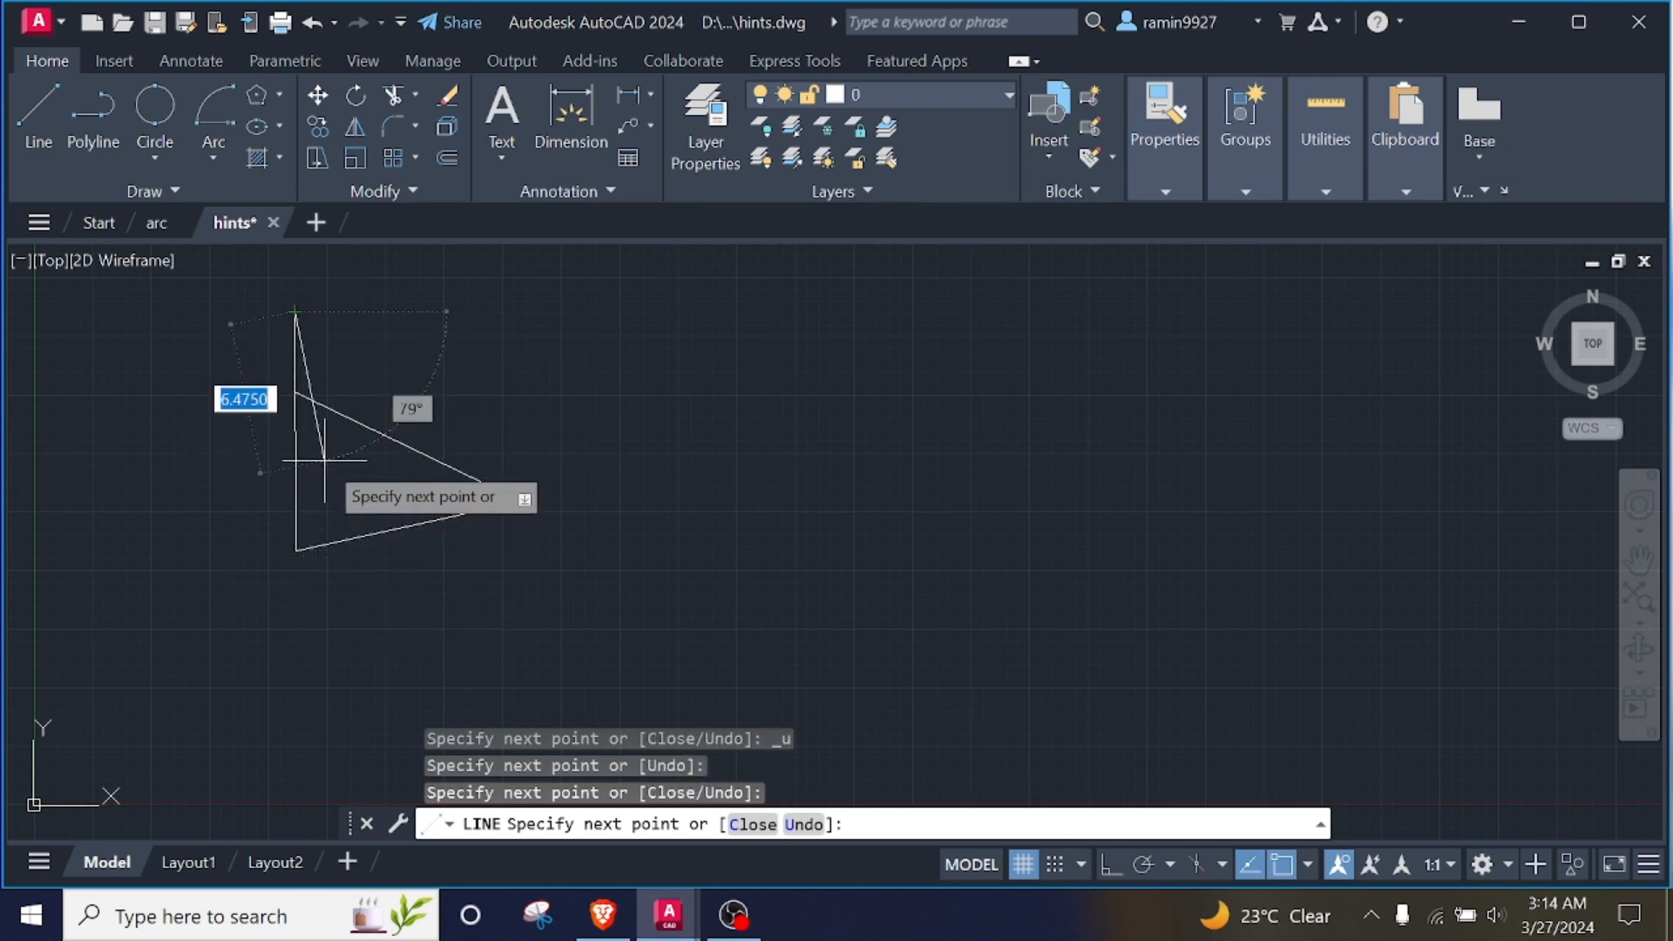
key(Return)
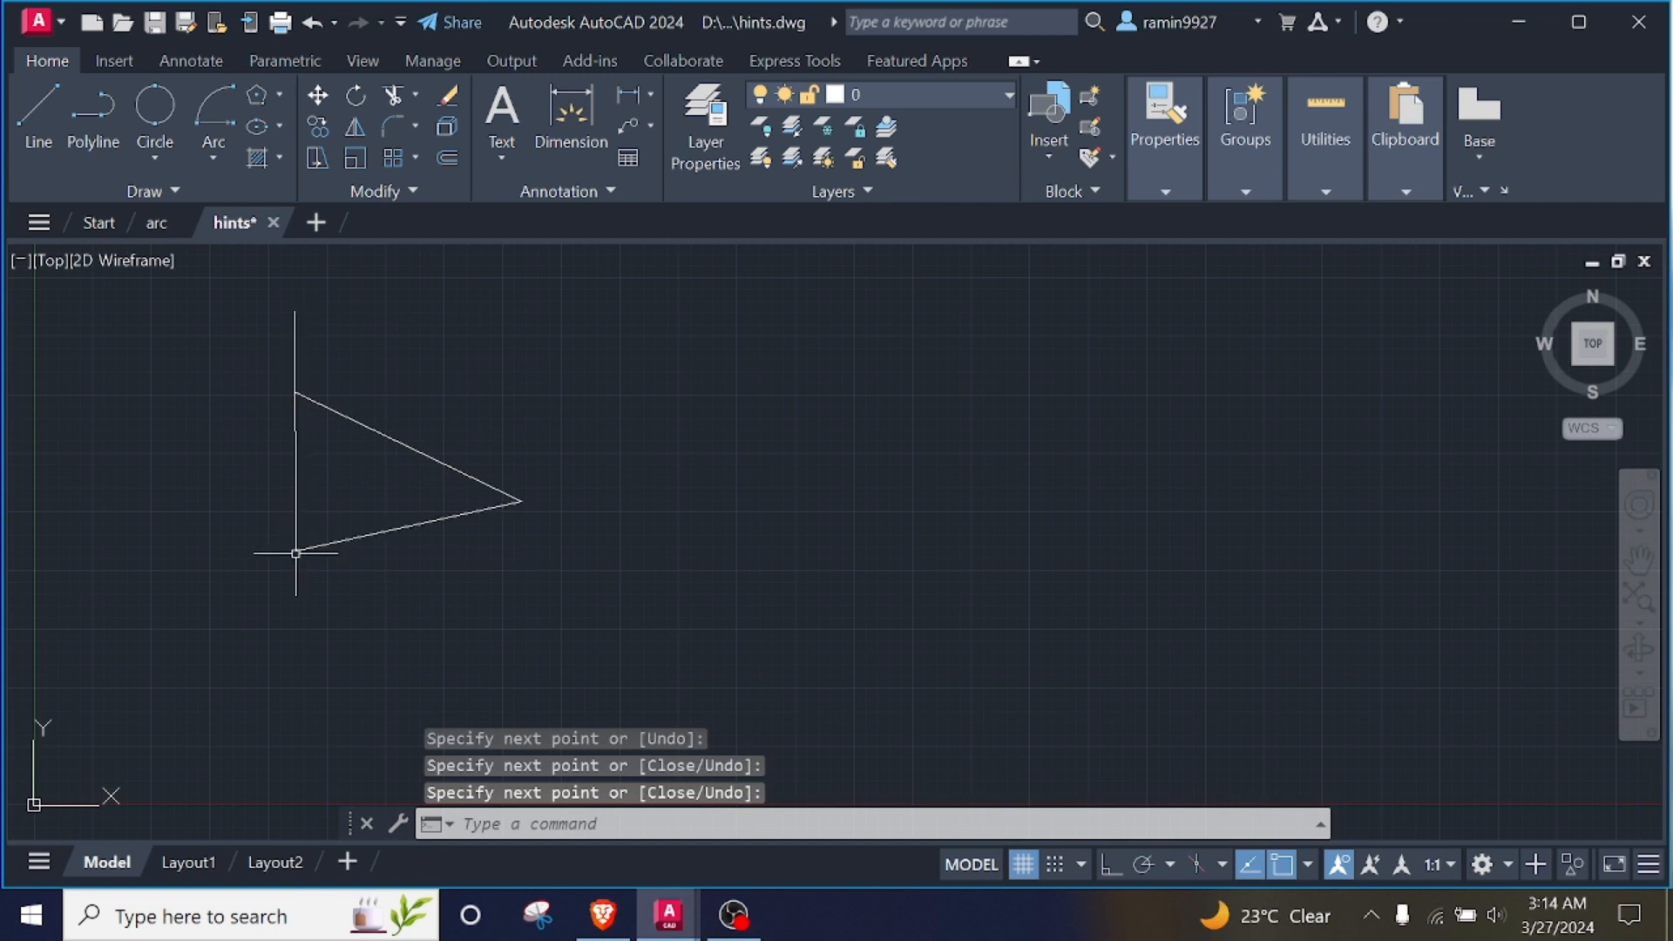
Draw a short vertical line down from the triangle's lower corner, followed by a long horizontal line to the right.
click(295, 548)
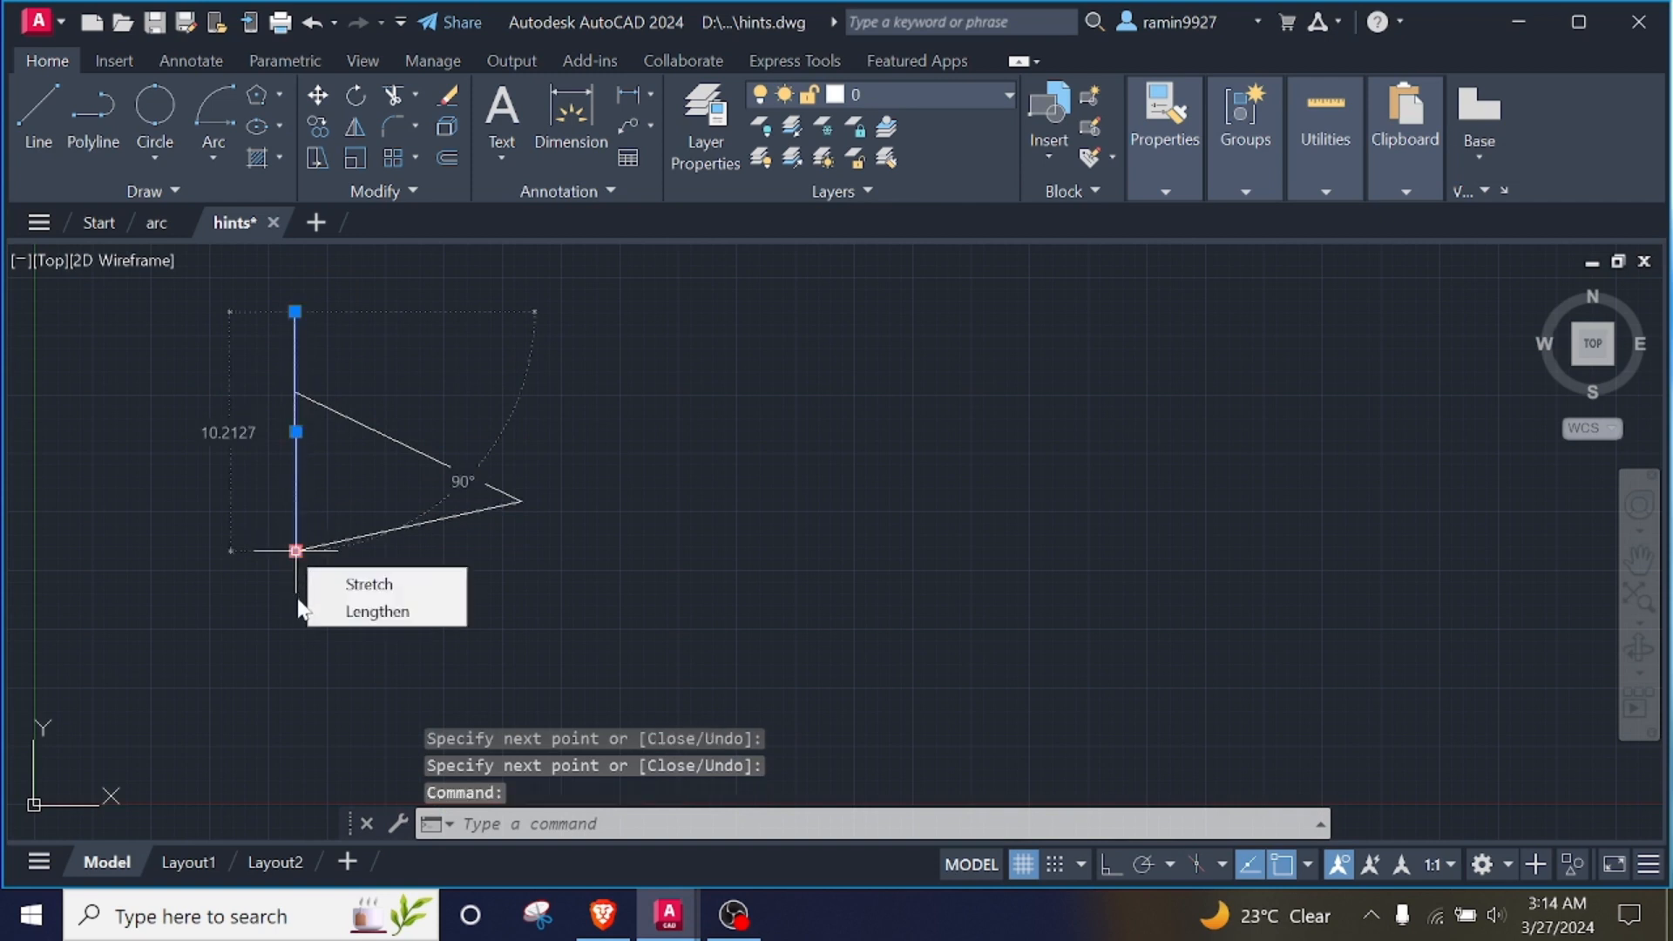
click(296, 551)
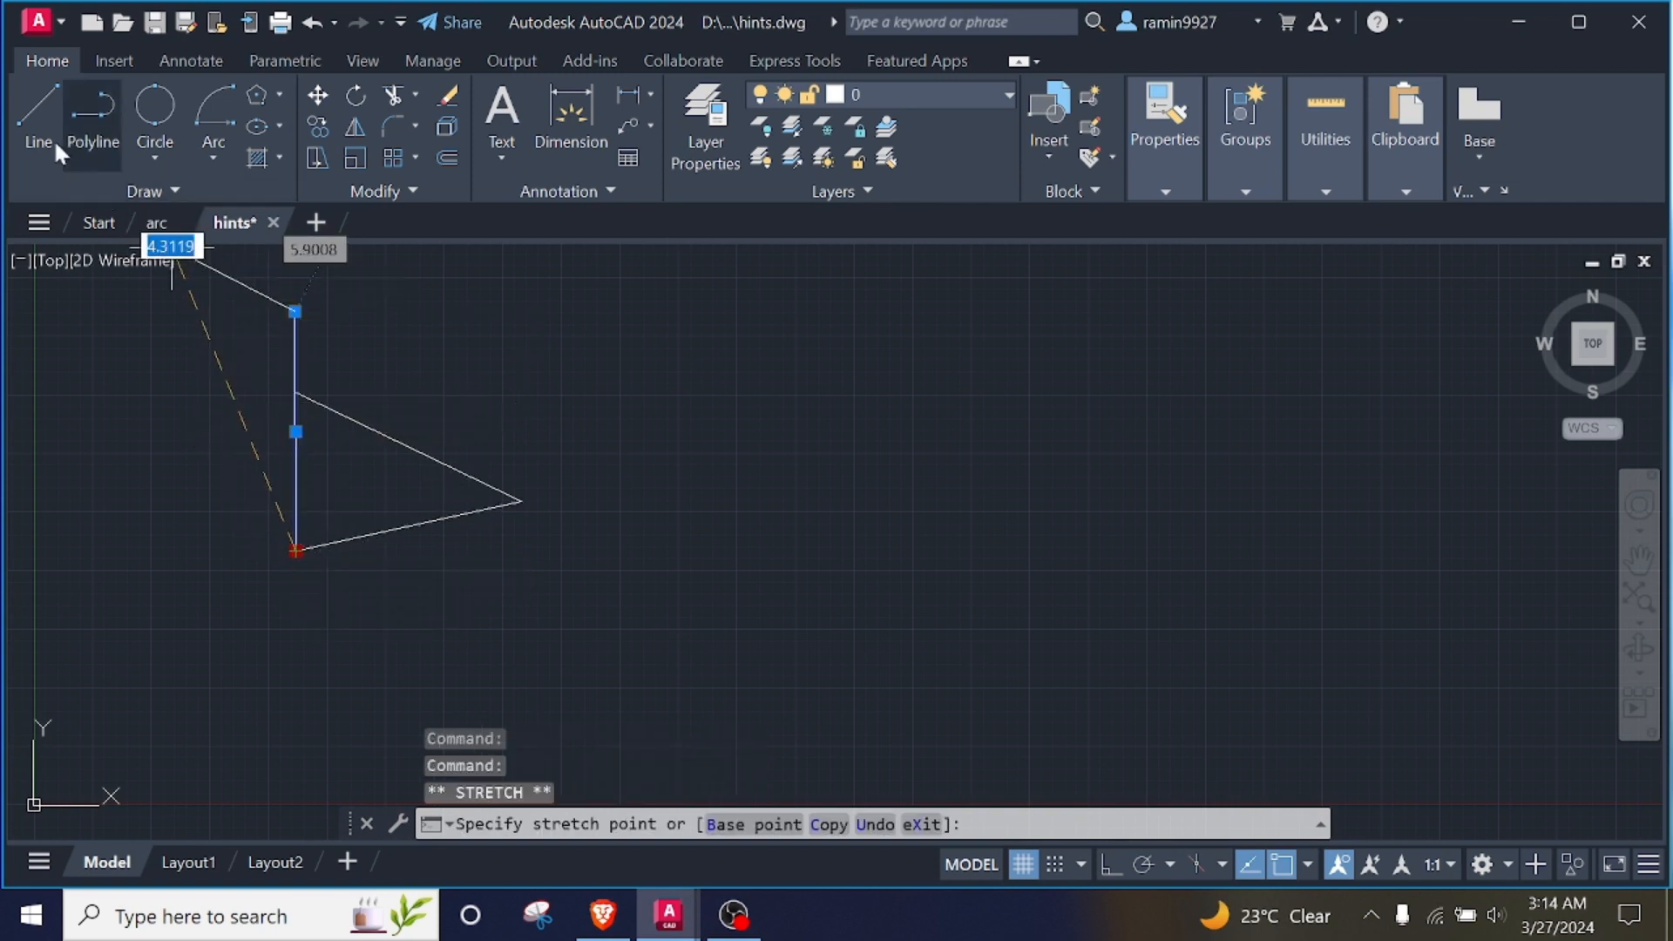
click(35, 119)
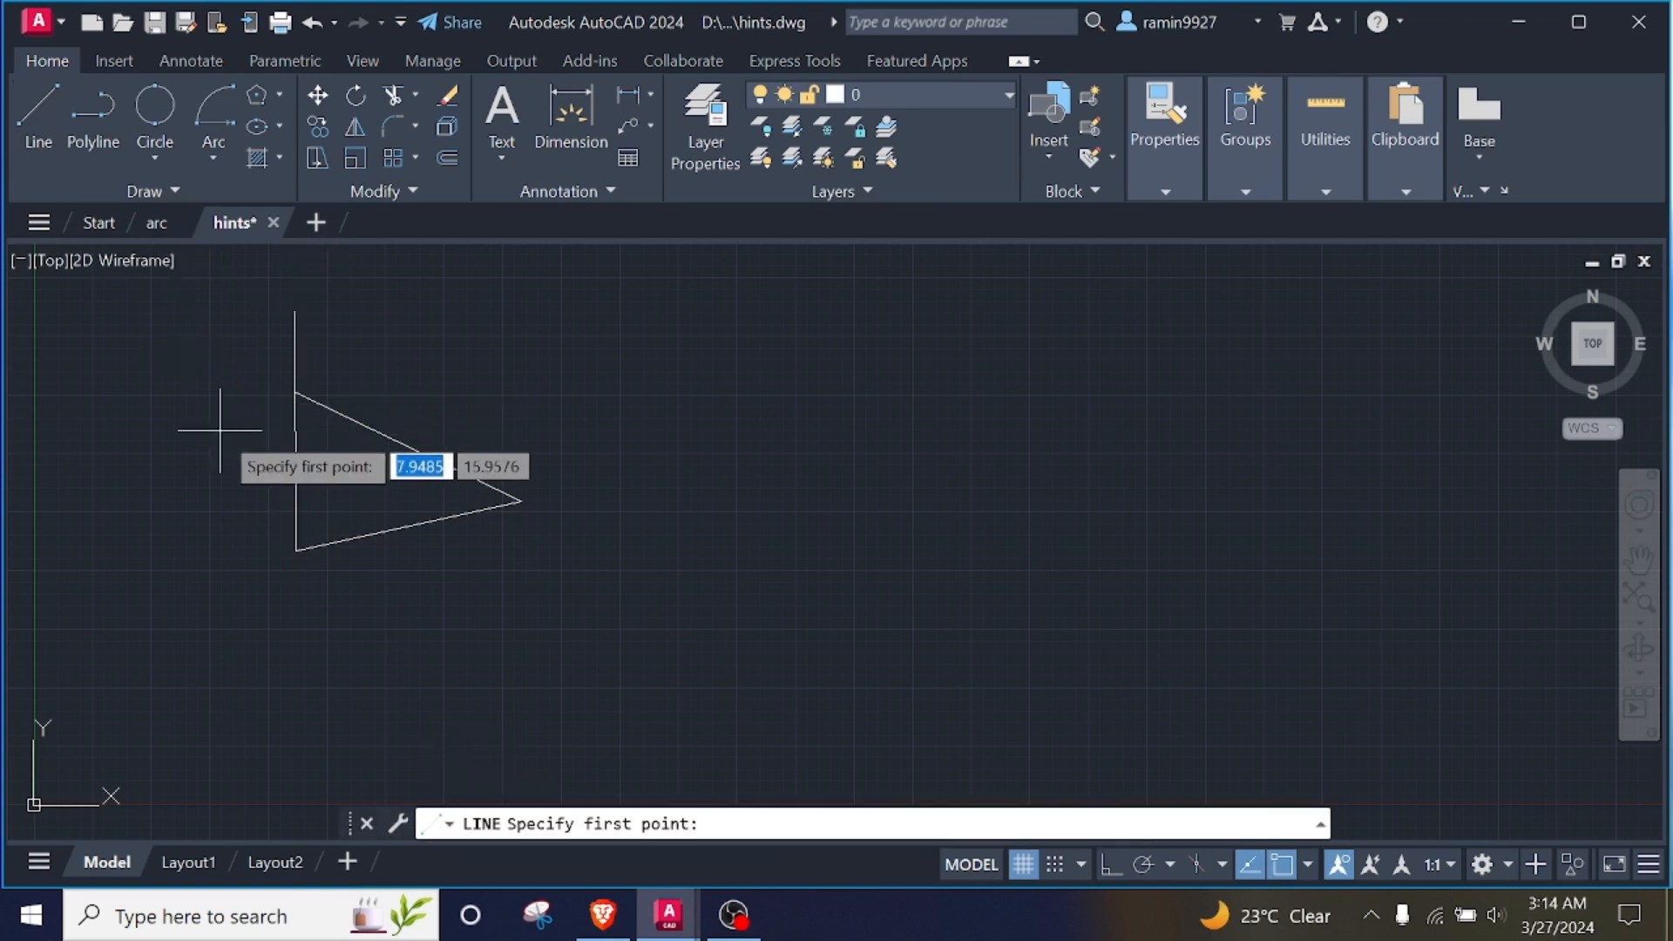
click(295, 550)
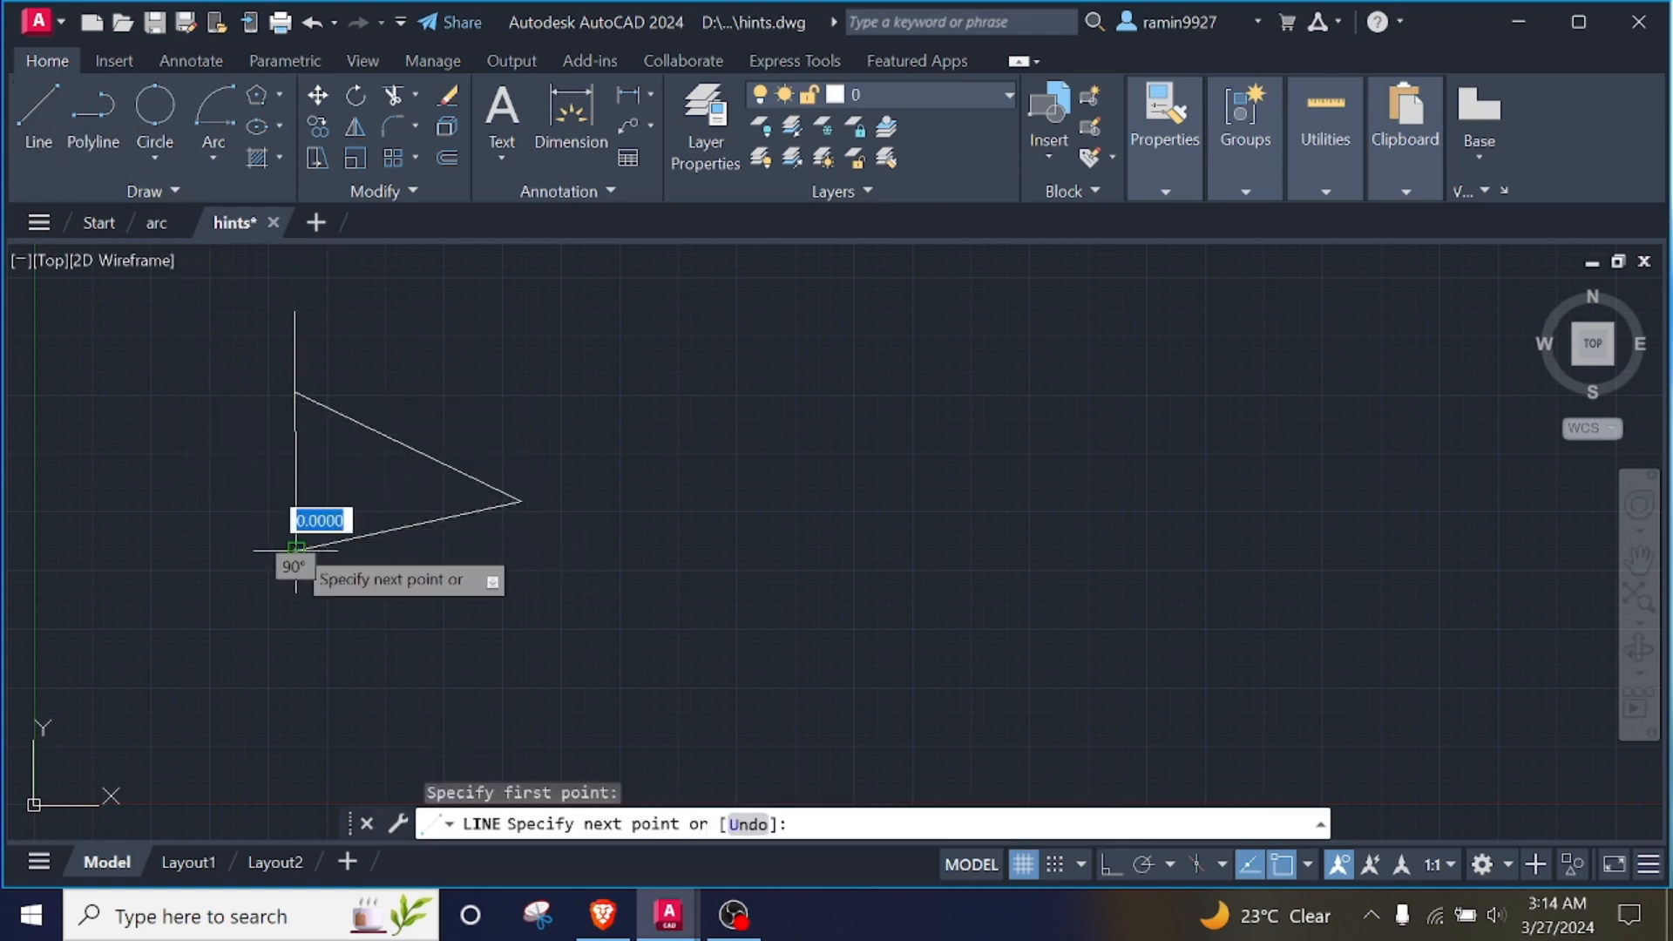
click(296, 639)
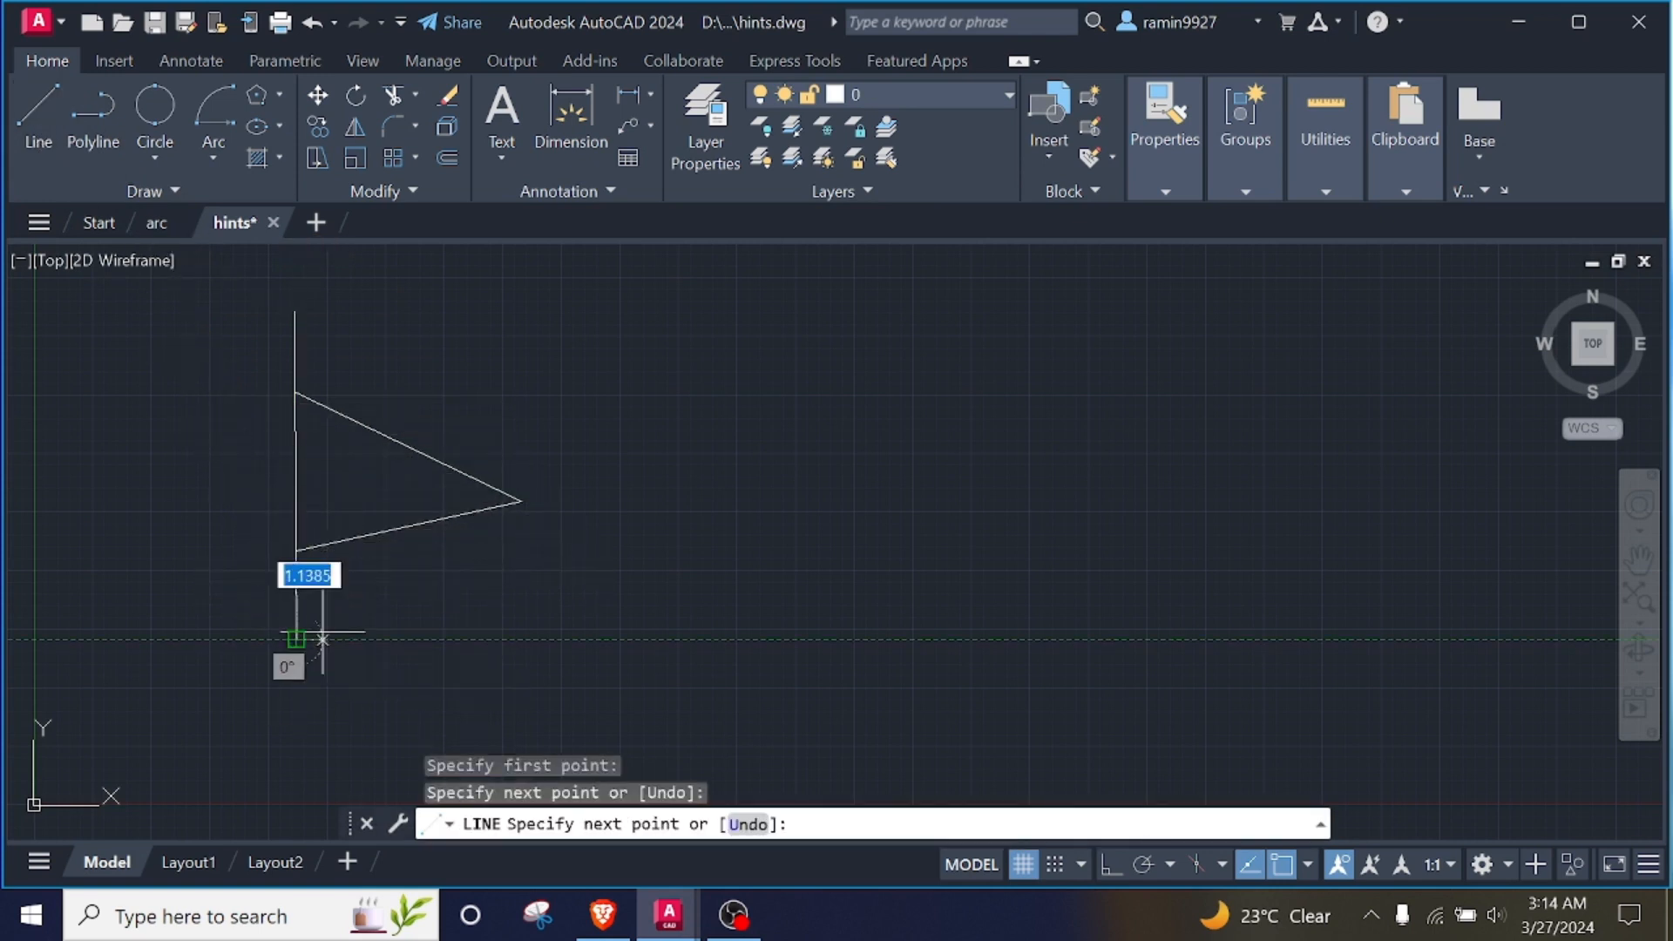
click(870, 639)
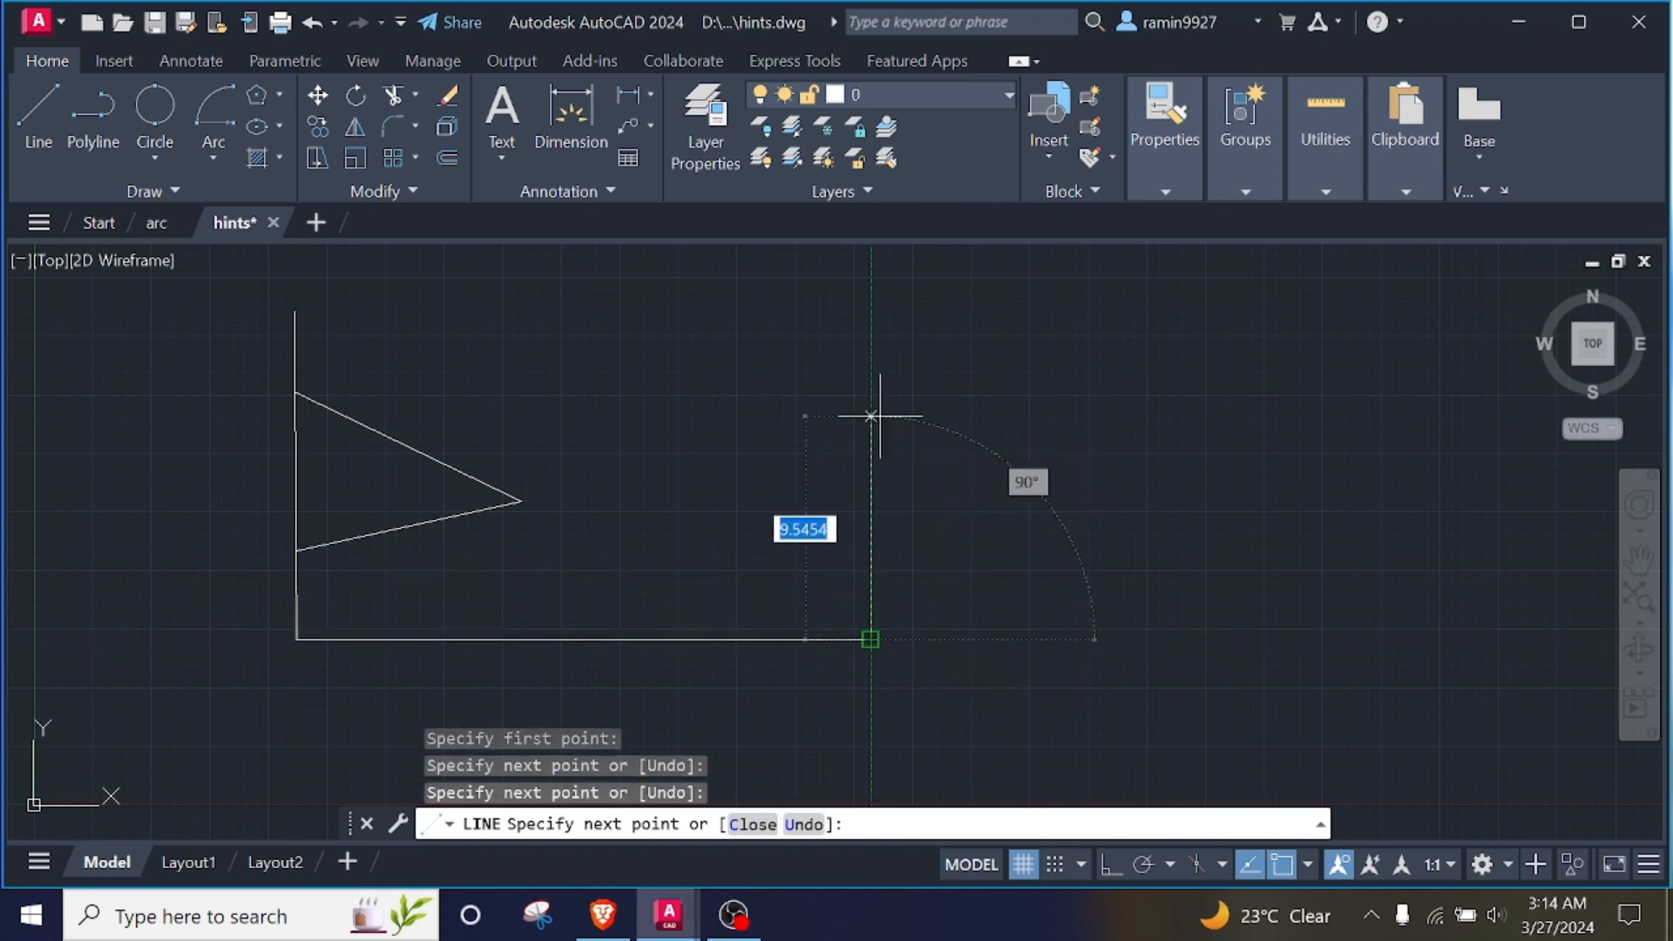
key(Return)
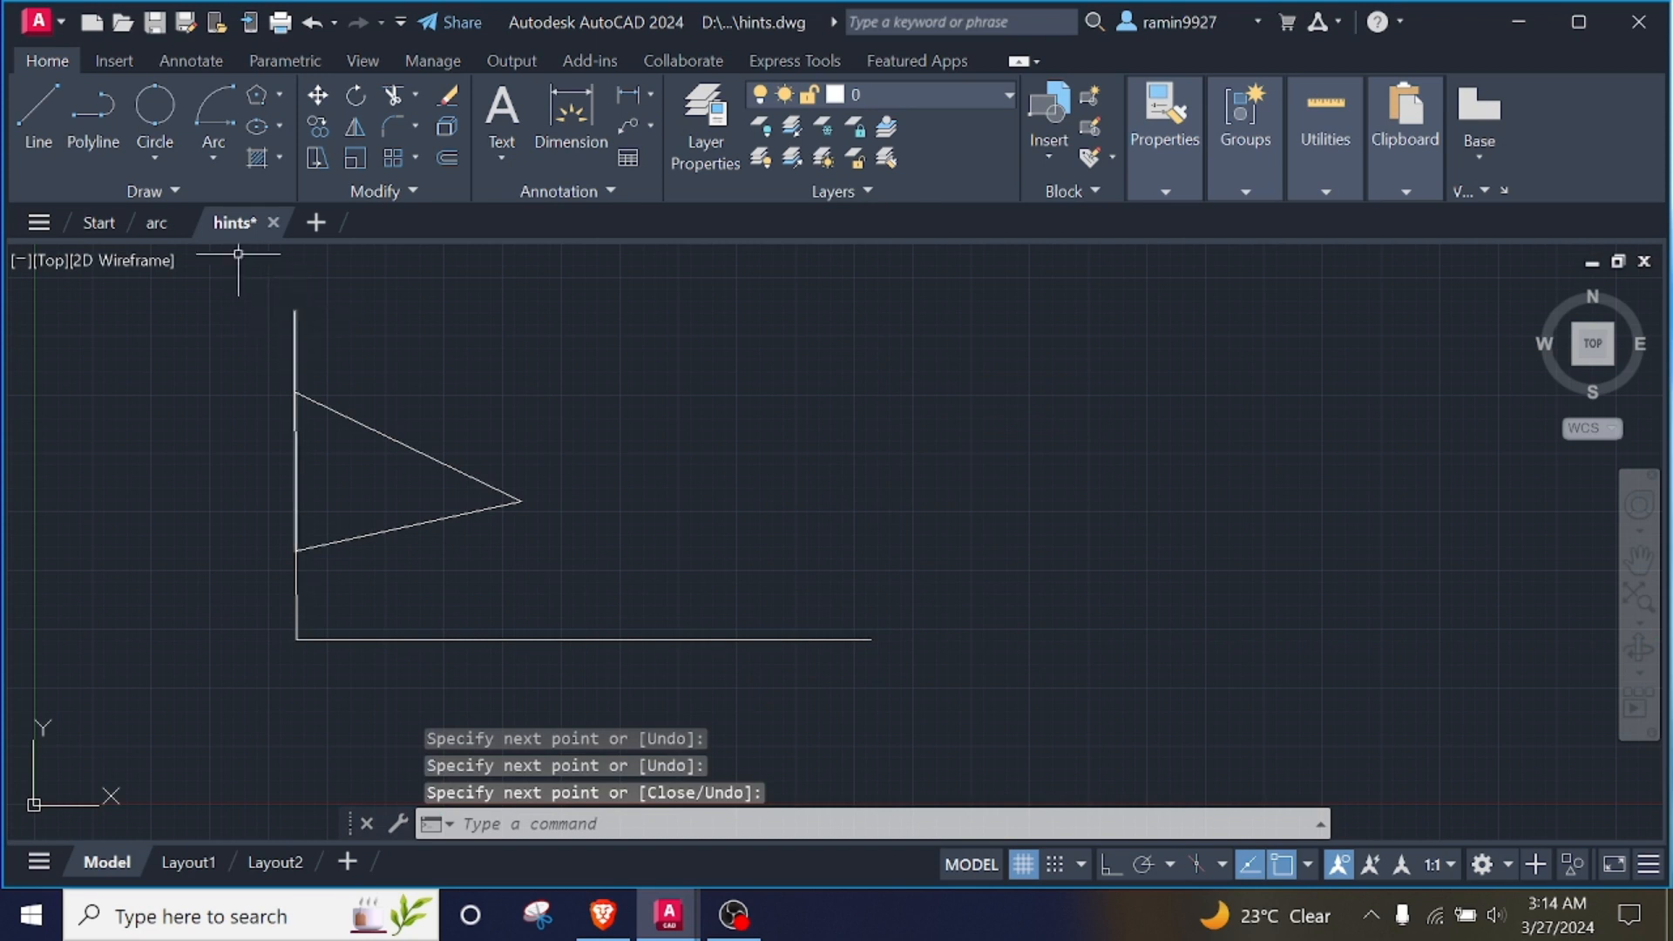
Draw a horizontal line about 25 units long to the right from the upper end of the vertical side.
click(42, 113)
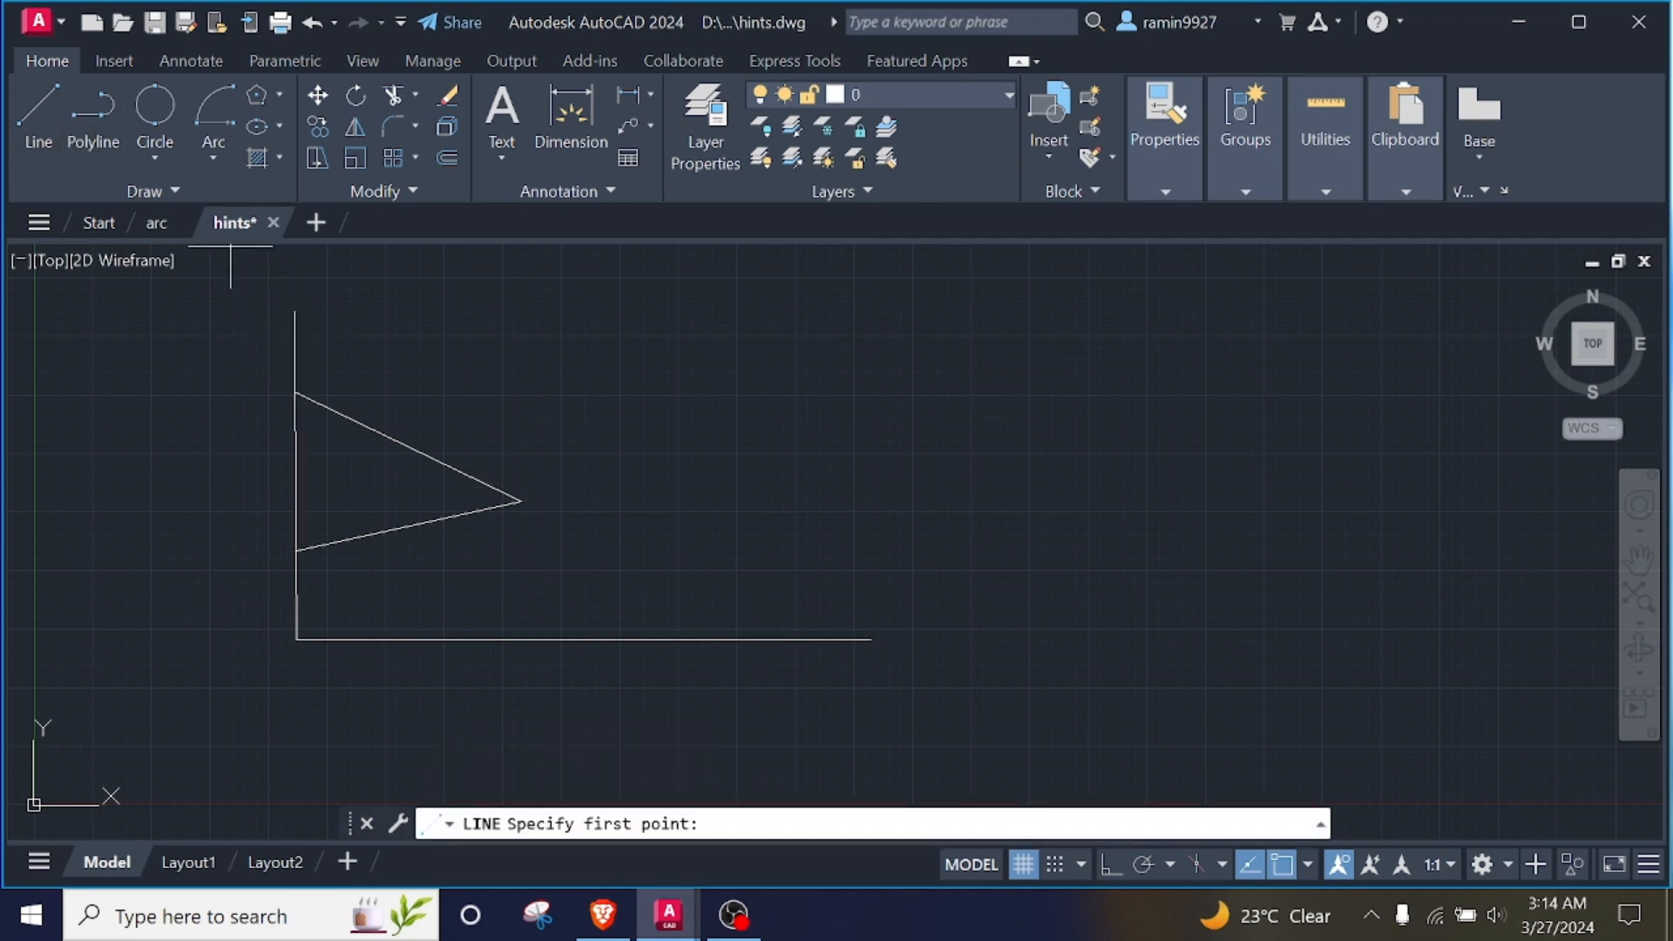
click(295, 311)
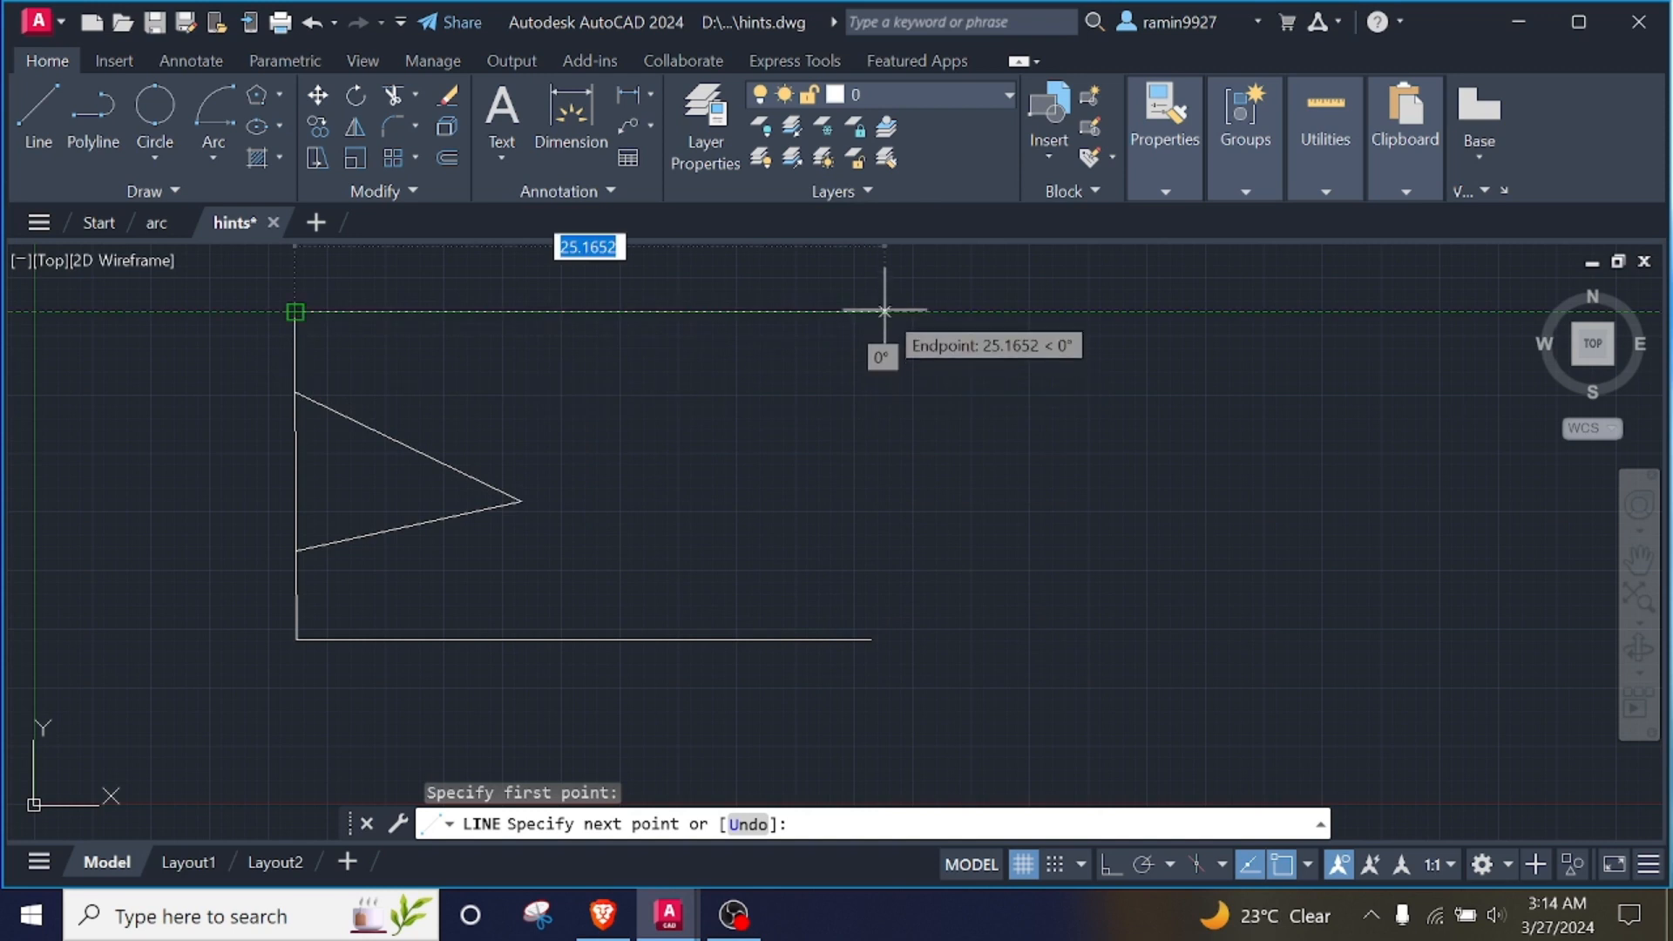
click(880, 311)
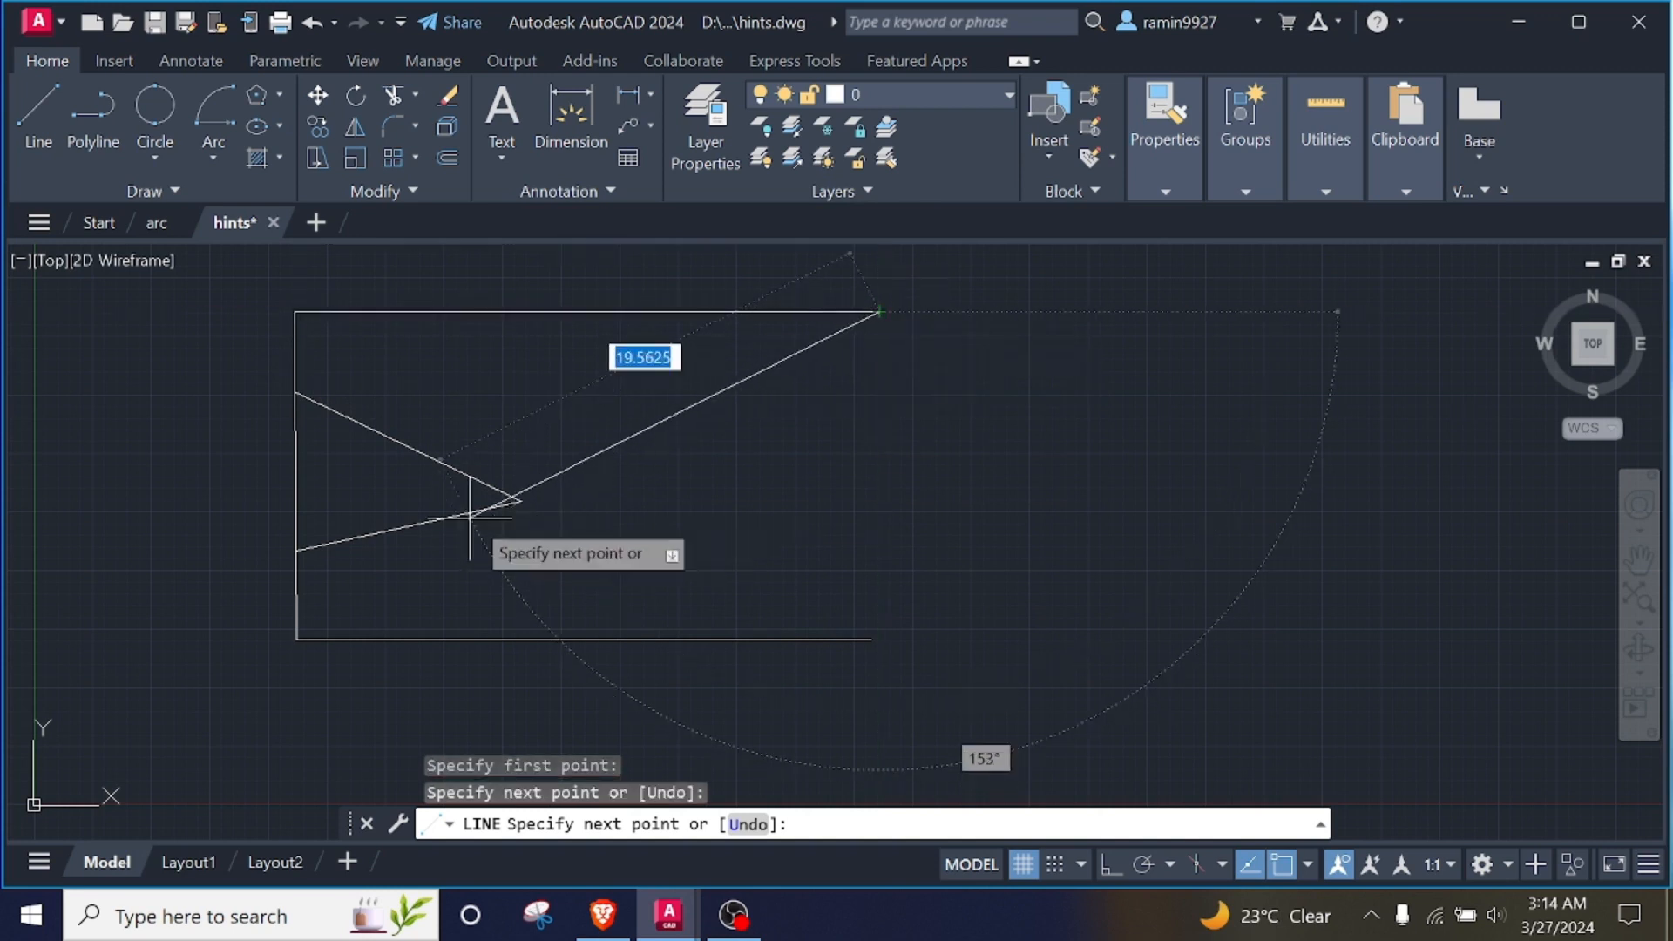
key(Return)
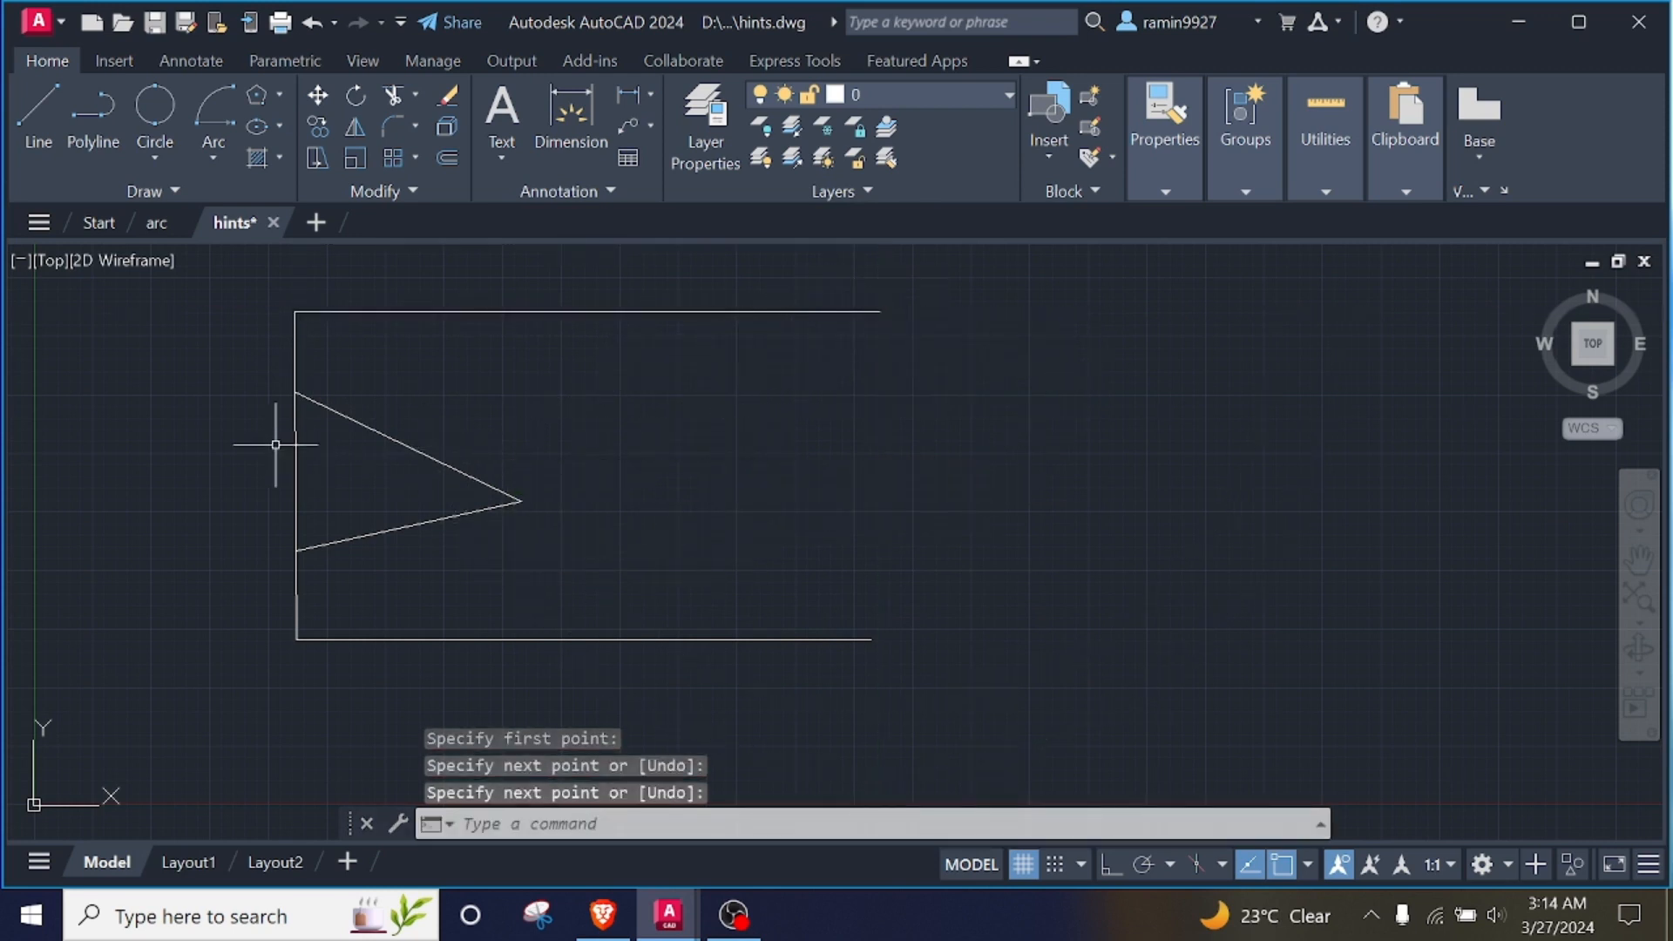
Draw a nearly horizontal line from the midpoint of the triangle's upper slanted side to below the top line's right end.
click(35, 128)
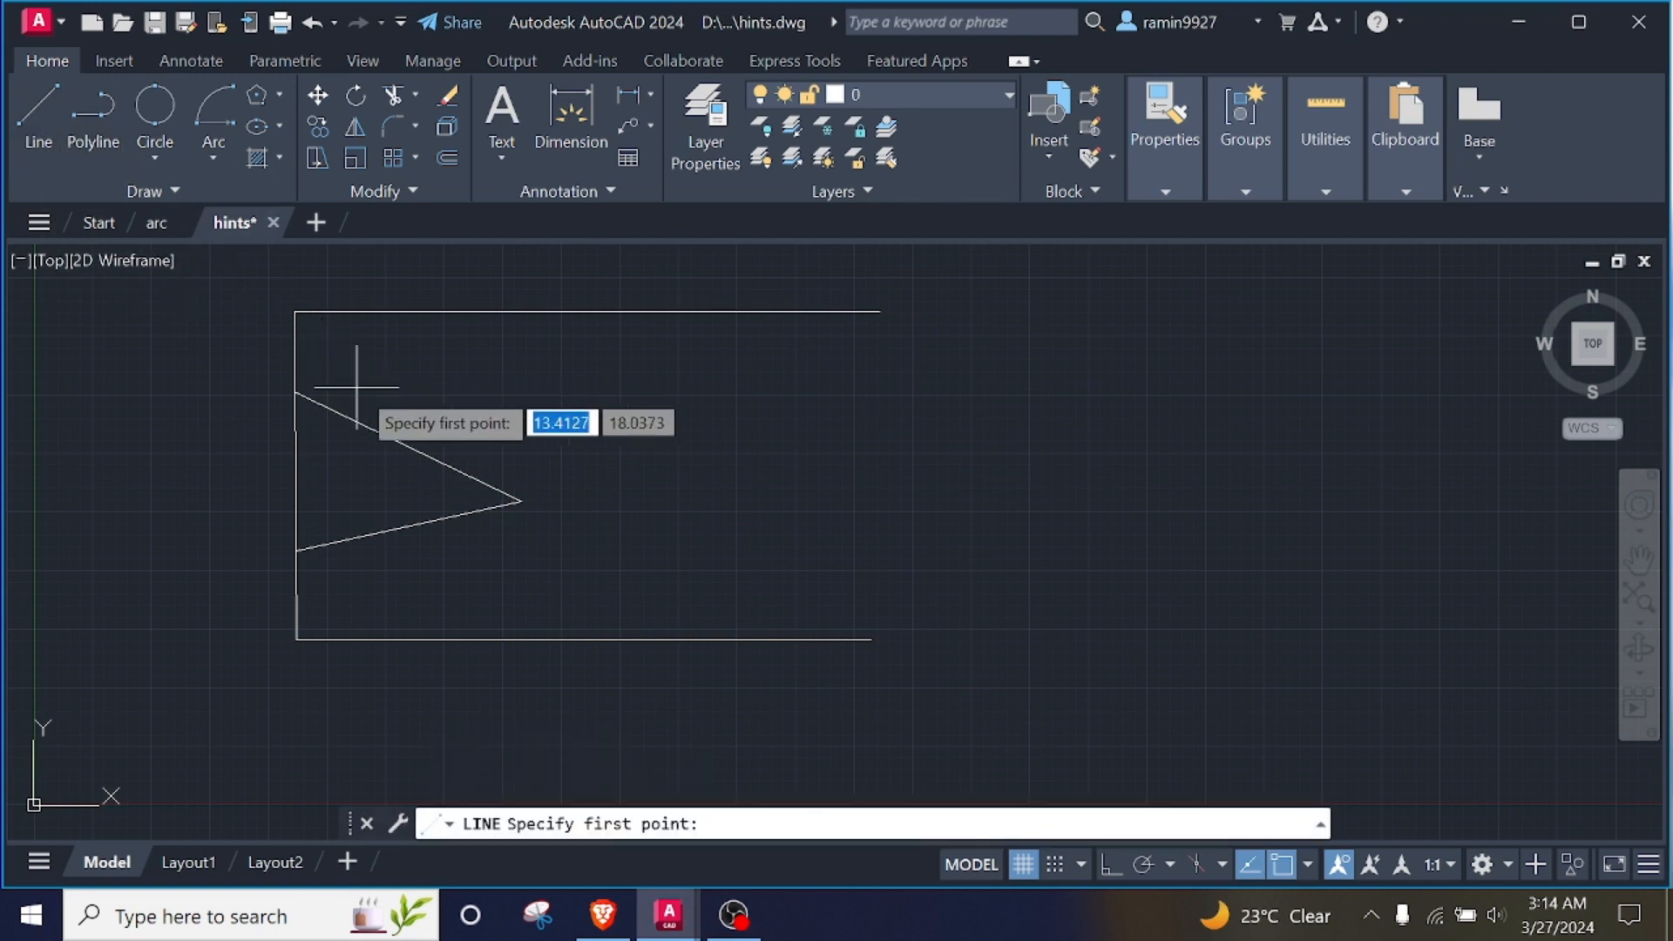
shift+right_click(404, 443)
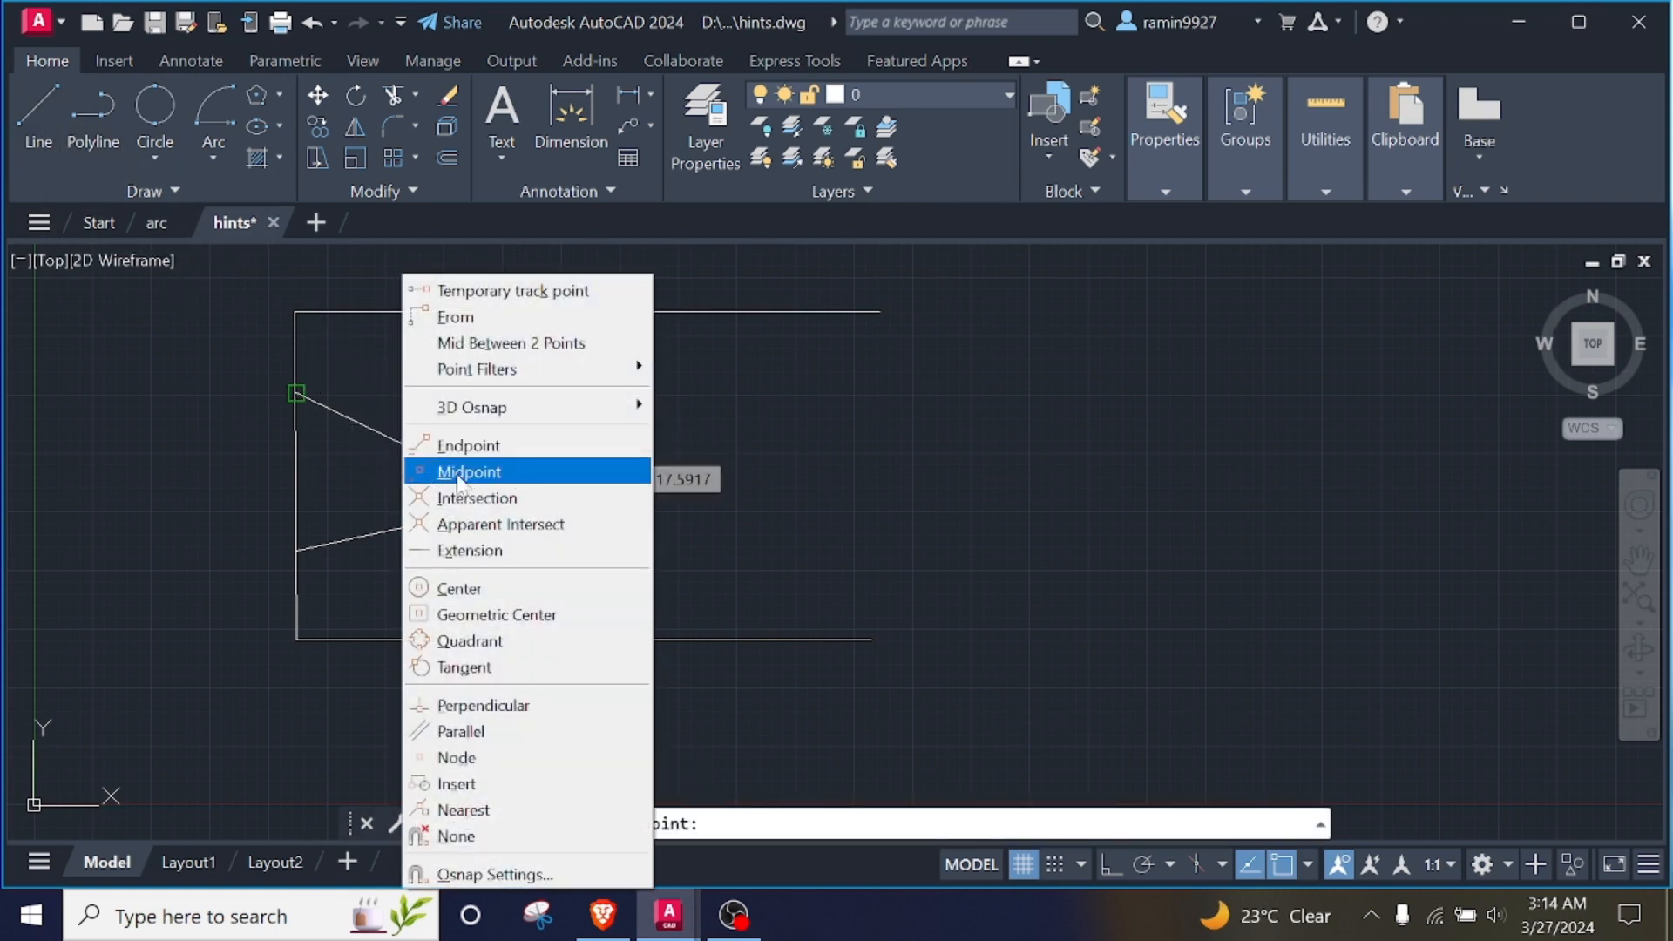
click(462, 471)
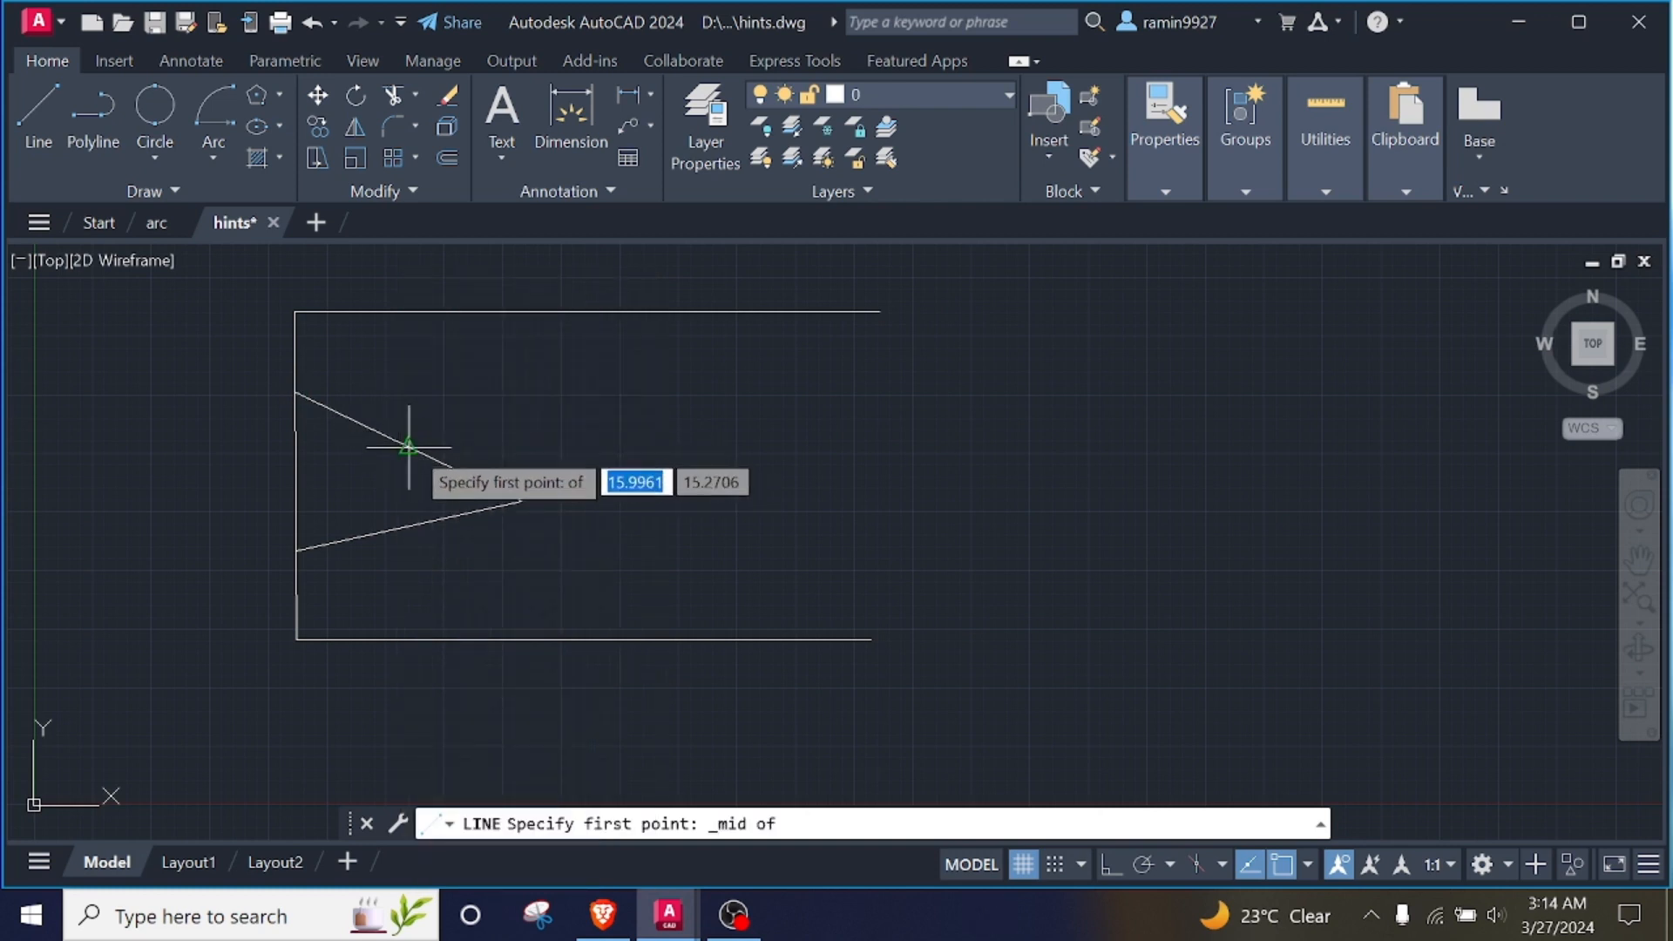
click(411, 447)
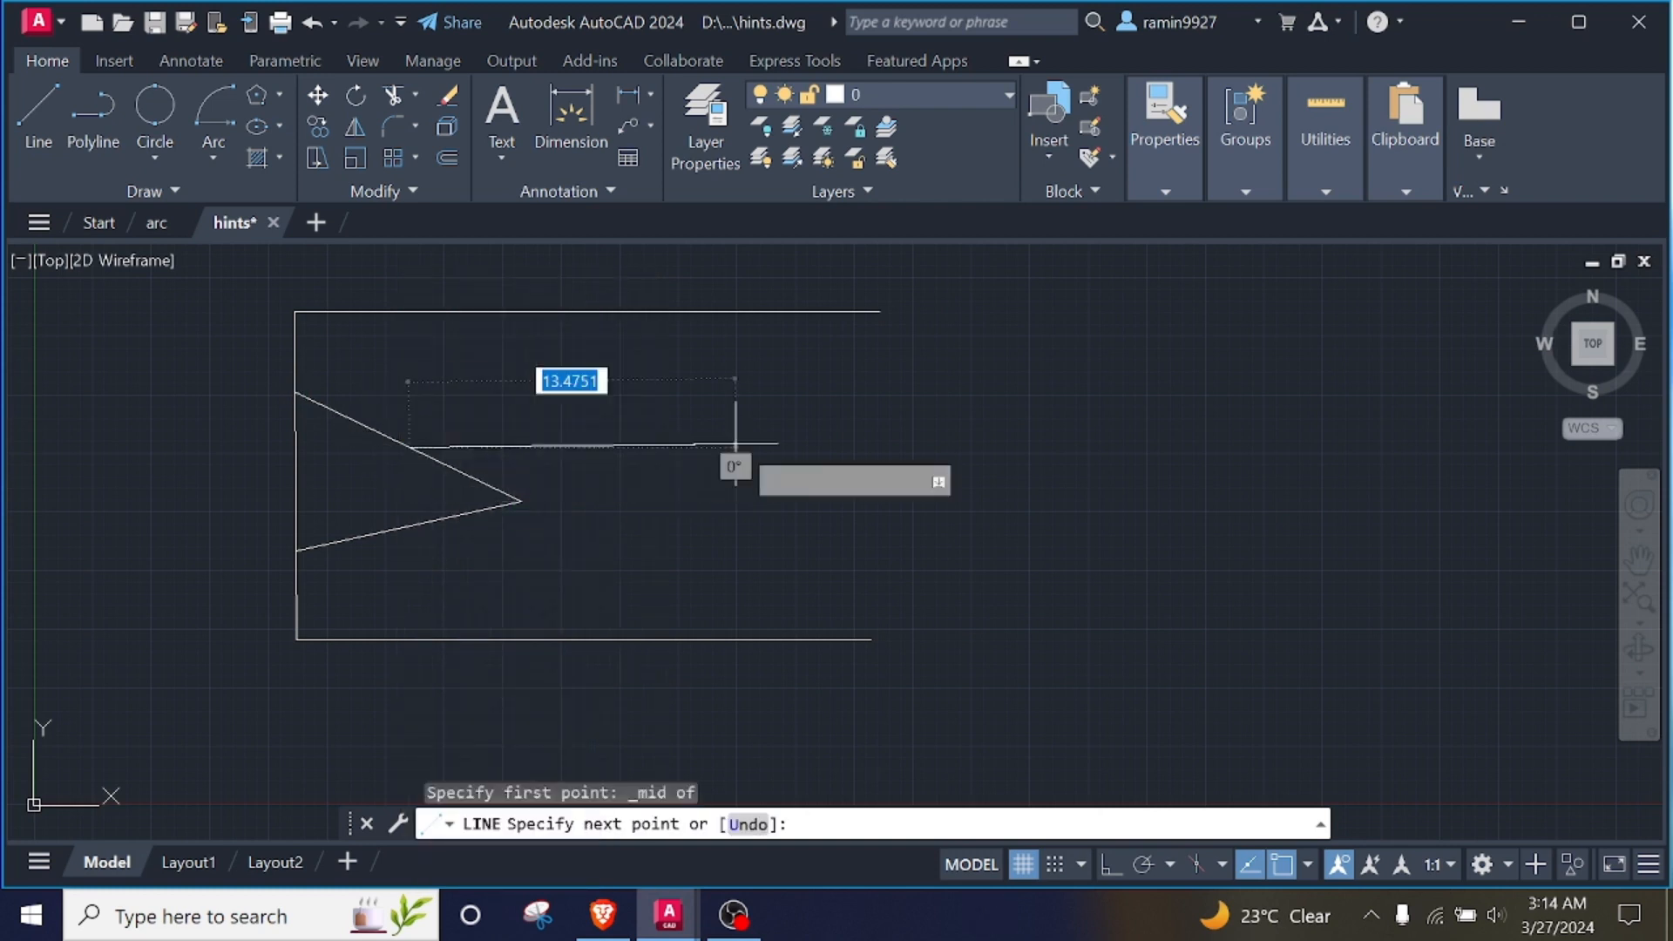
click(878, 445)
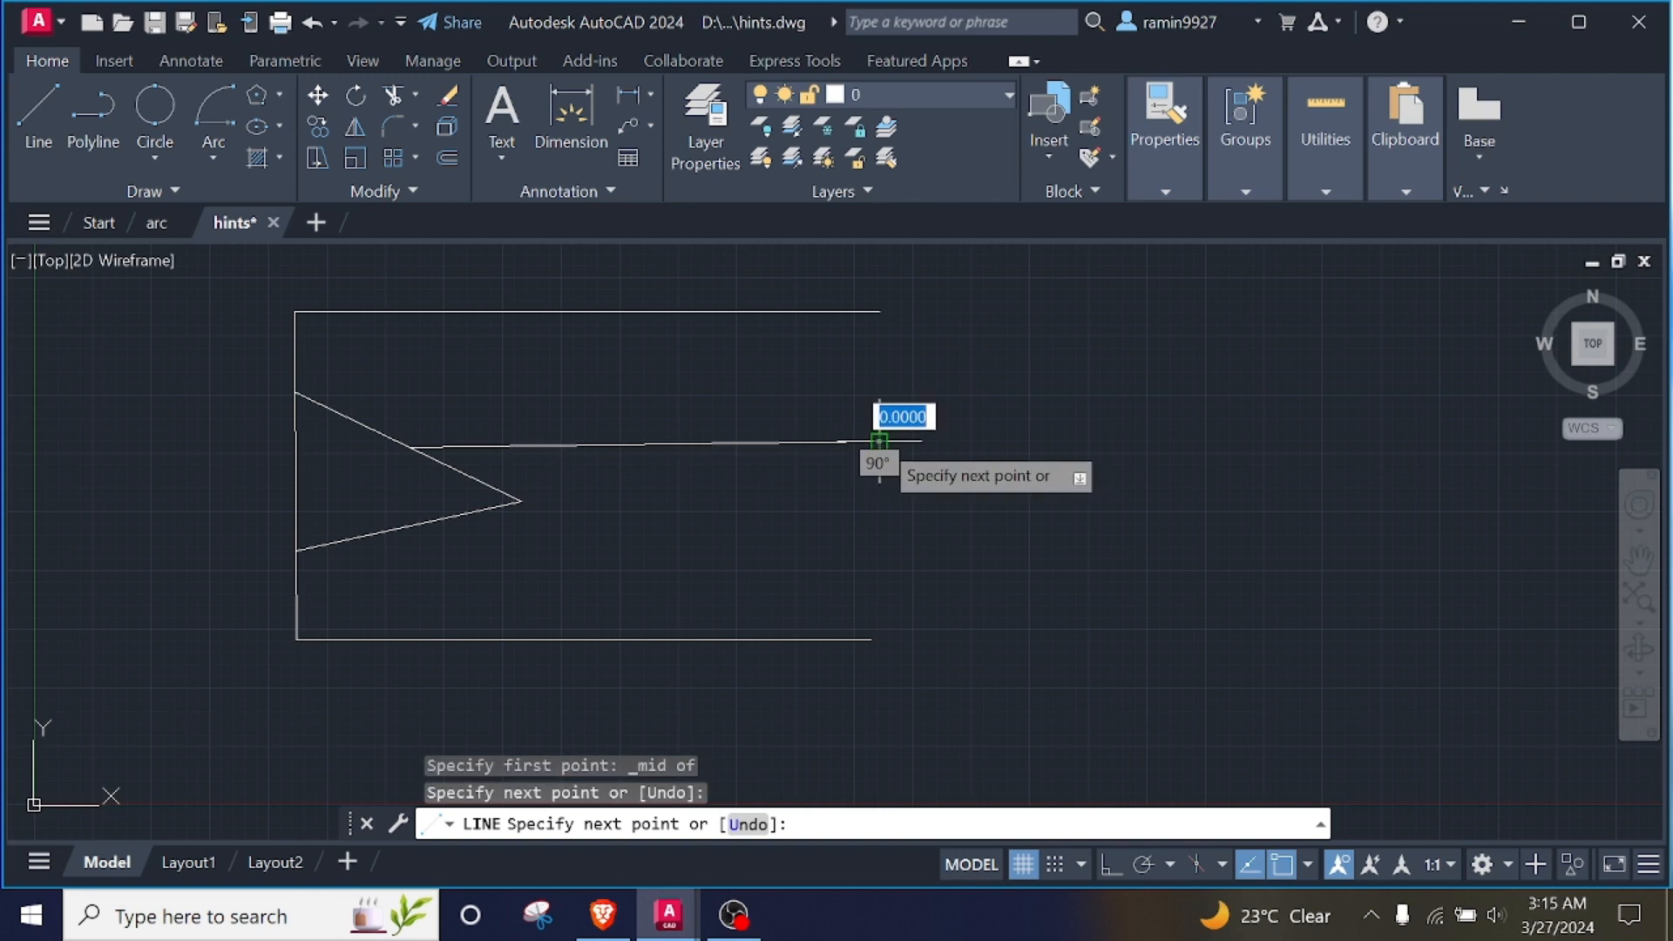
key(Return)
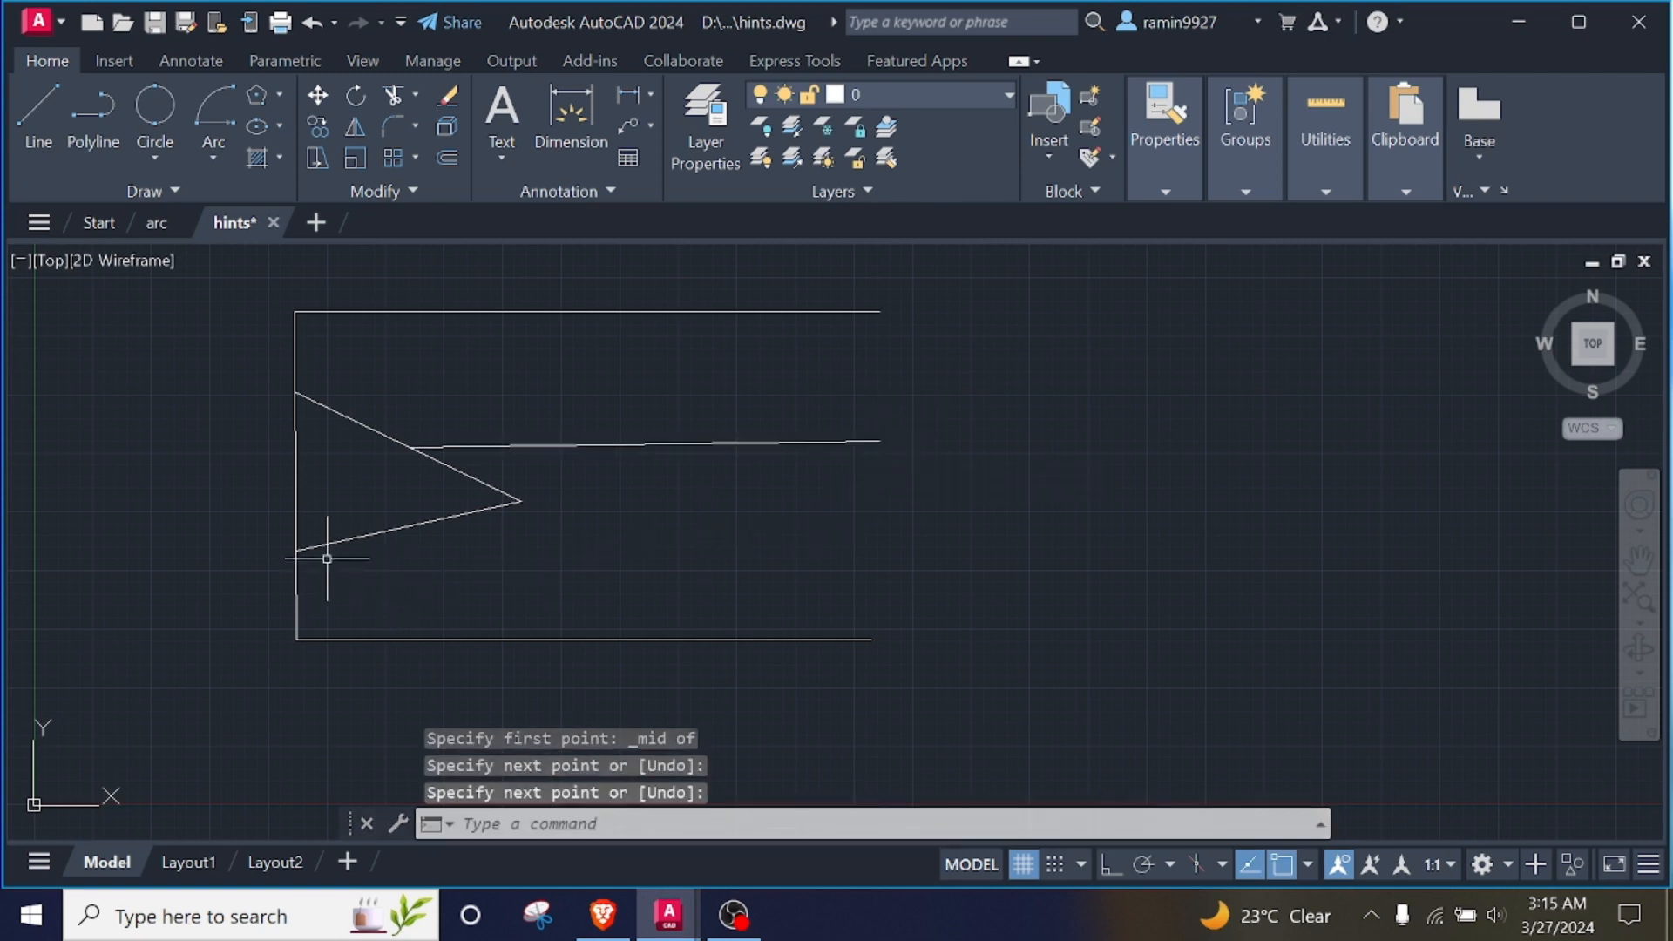
Draw a horizontal line about 20 units long to the right from the midpoint of the triangle's lower slanted side.
click(45, 141)
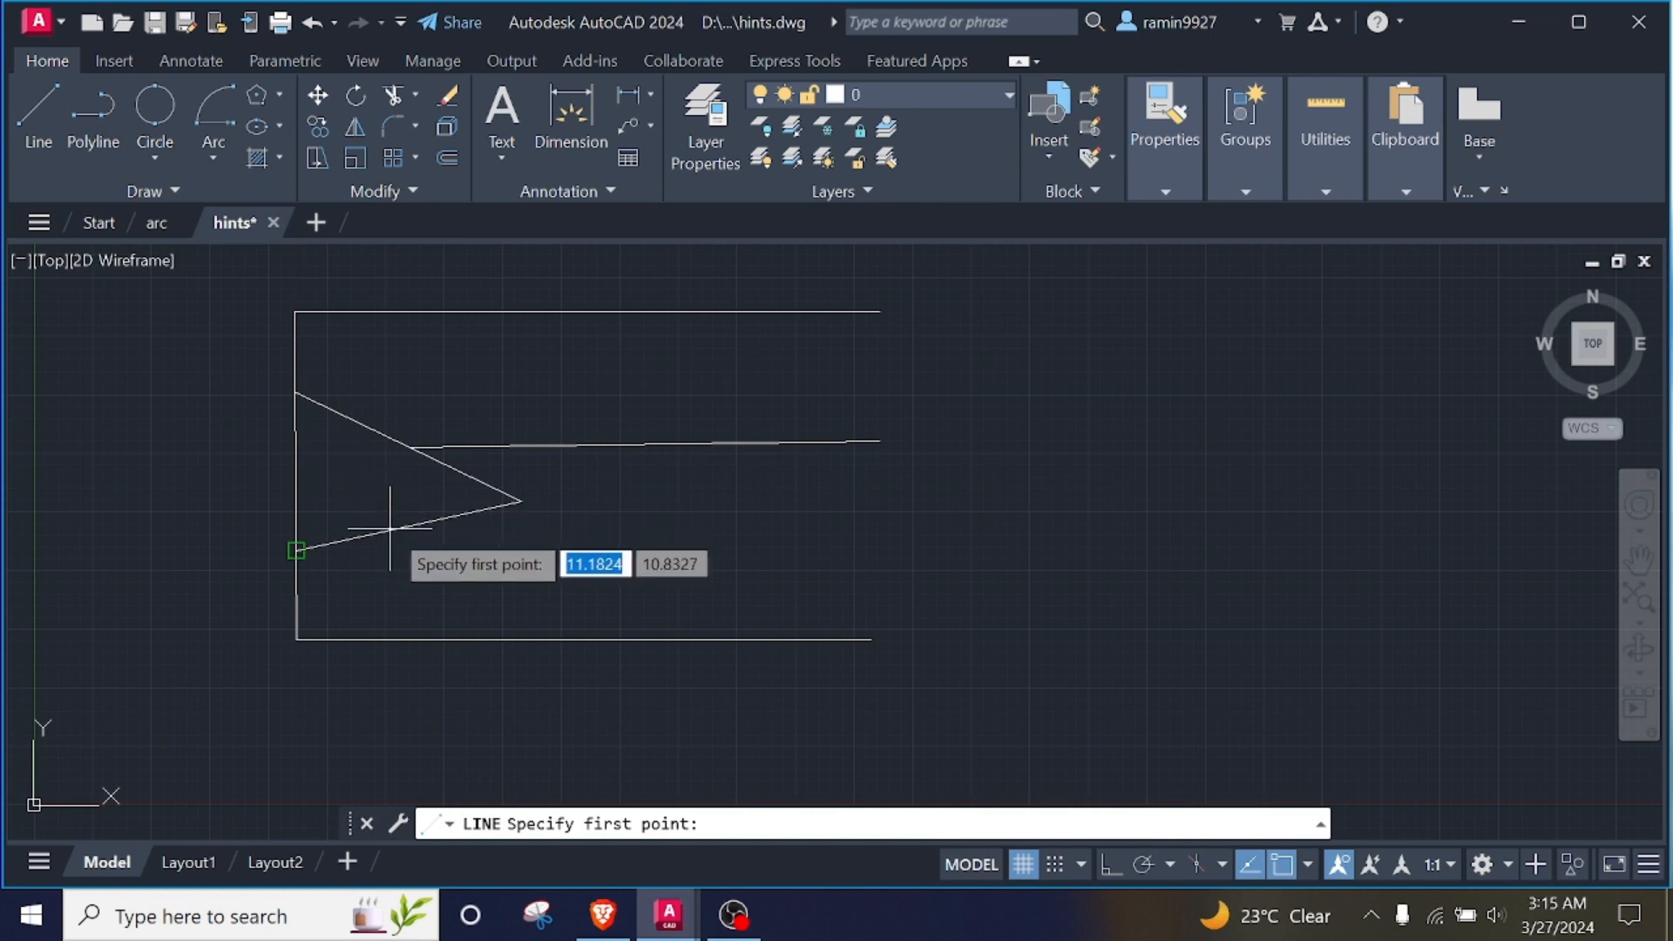
shift+right_click(390, 512)
click(451, 473)
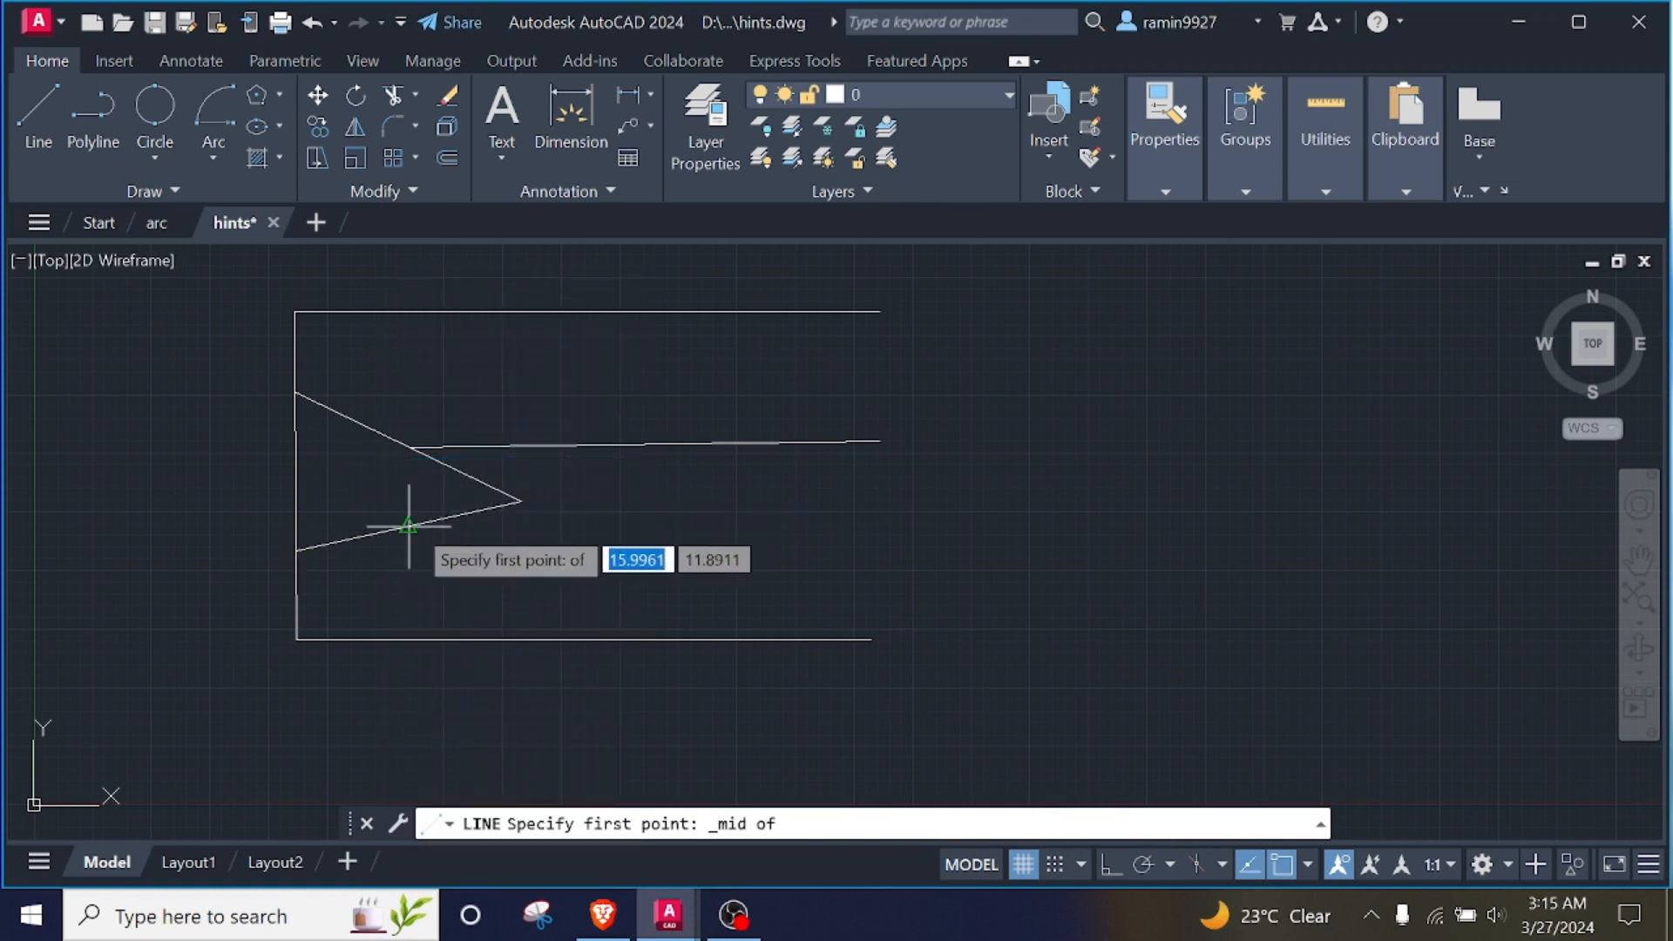
click(411, 528)
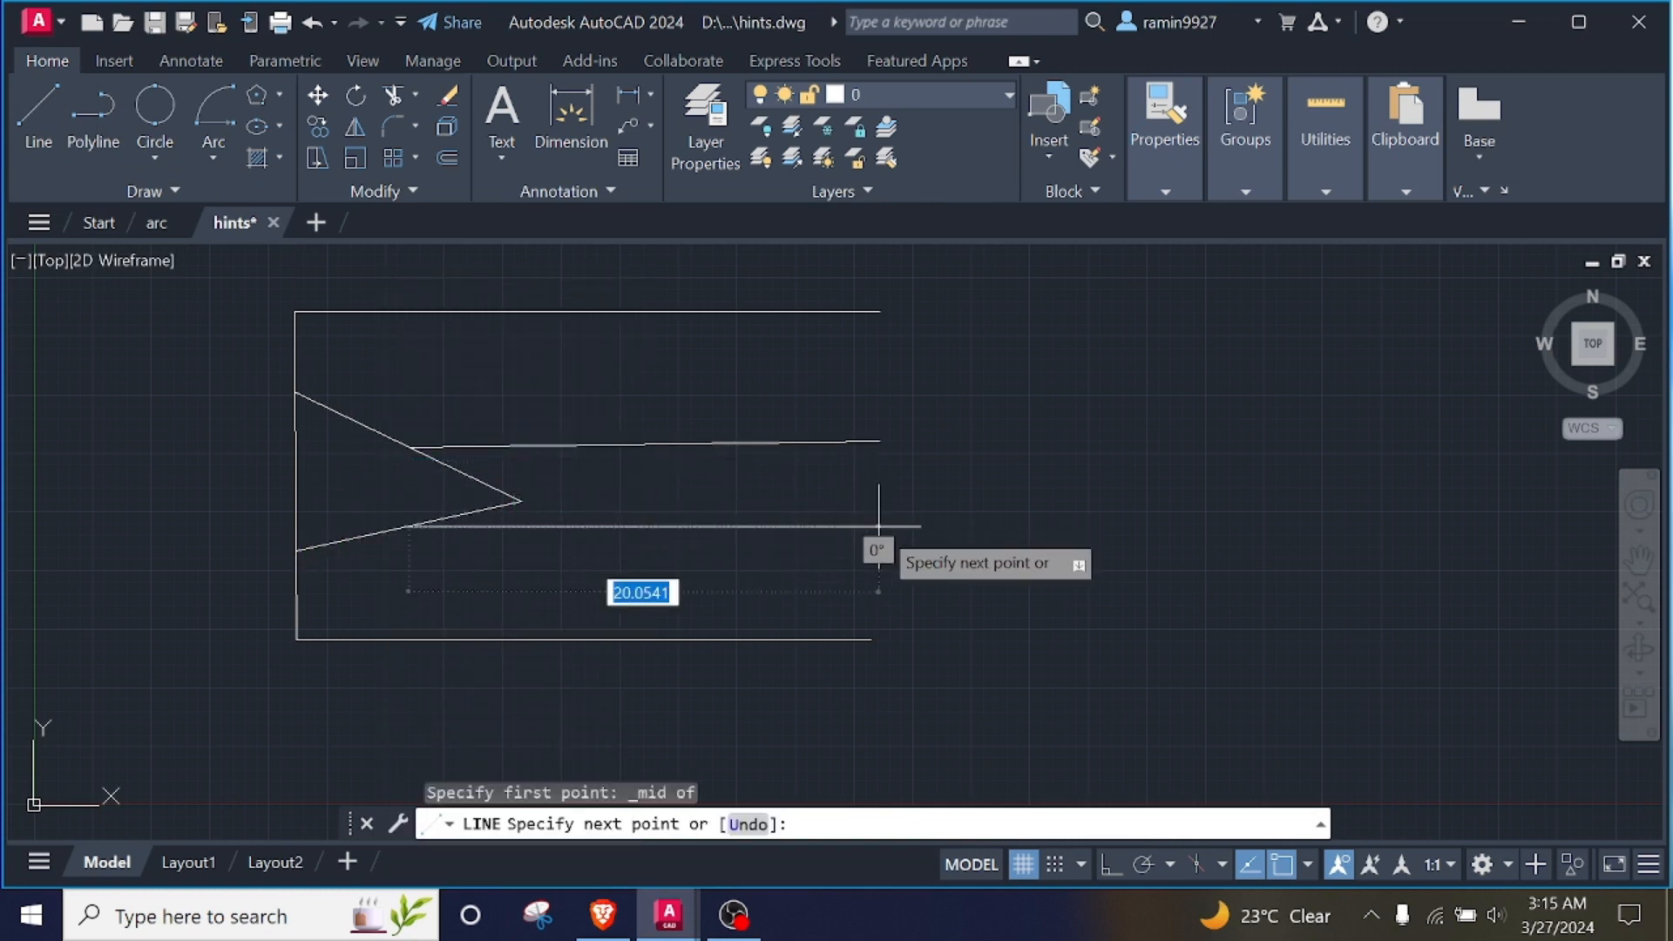
click(878, 527)
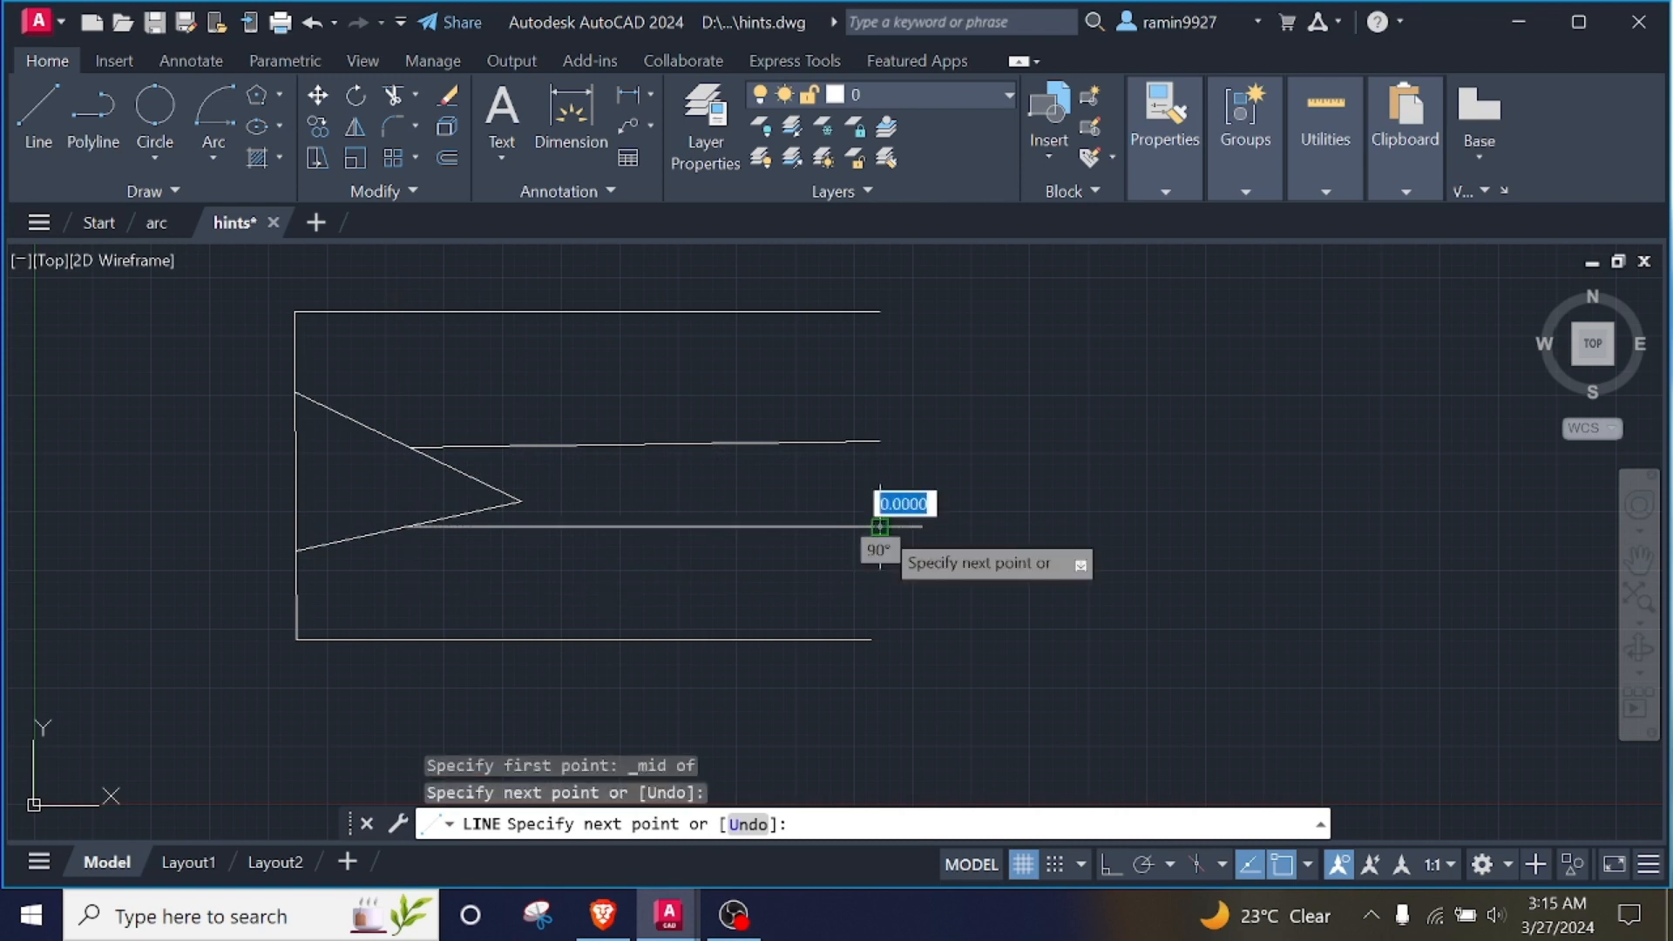
key(Return)
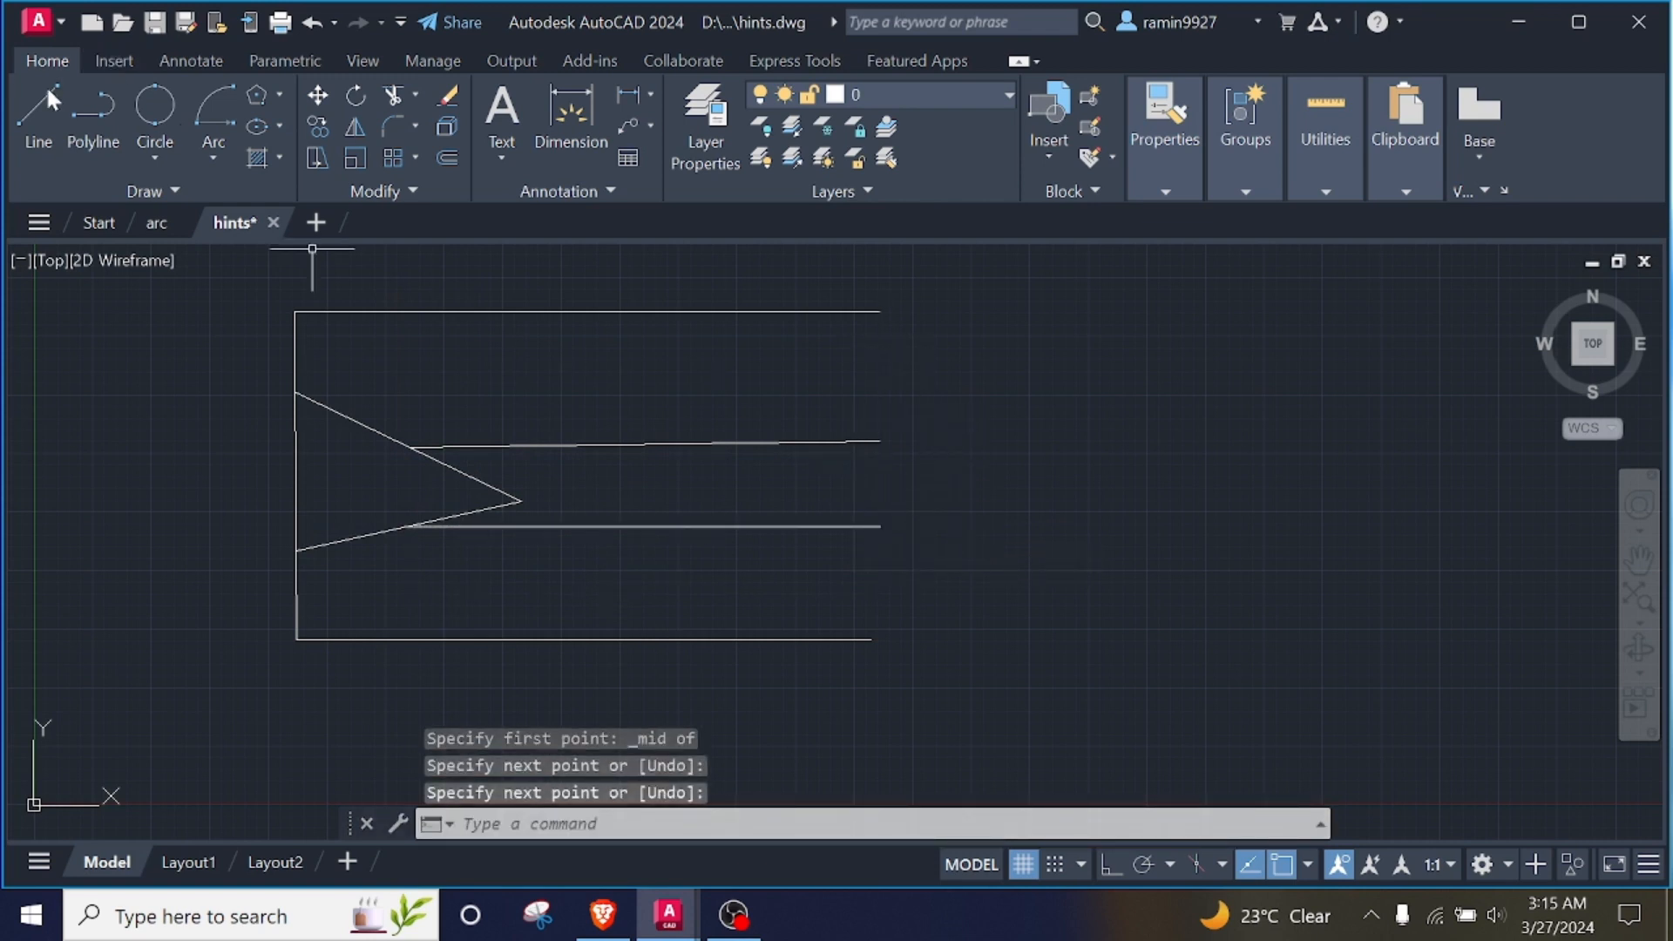
Draw a line from the top line's right end to the bottom line's right end to close the flag outline.
key(Return)
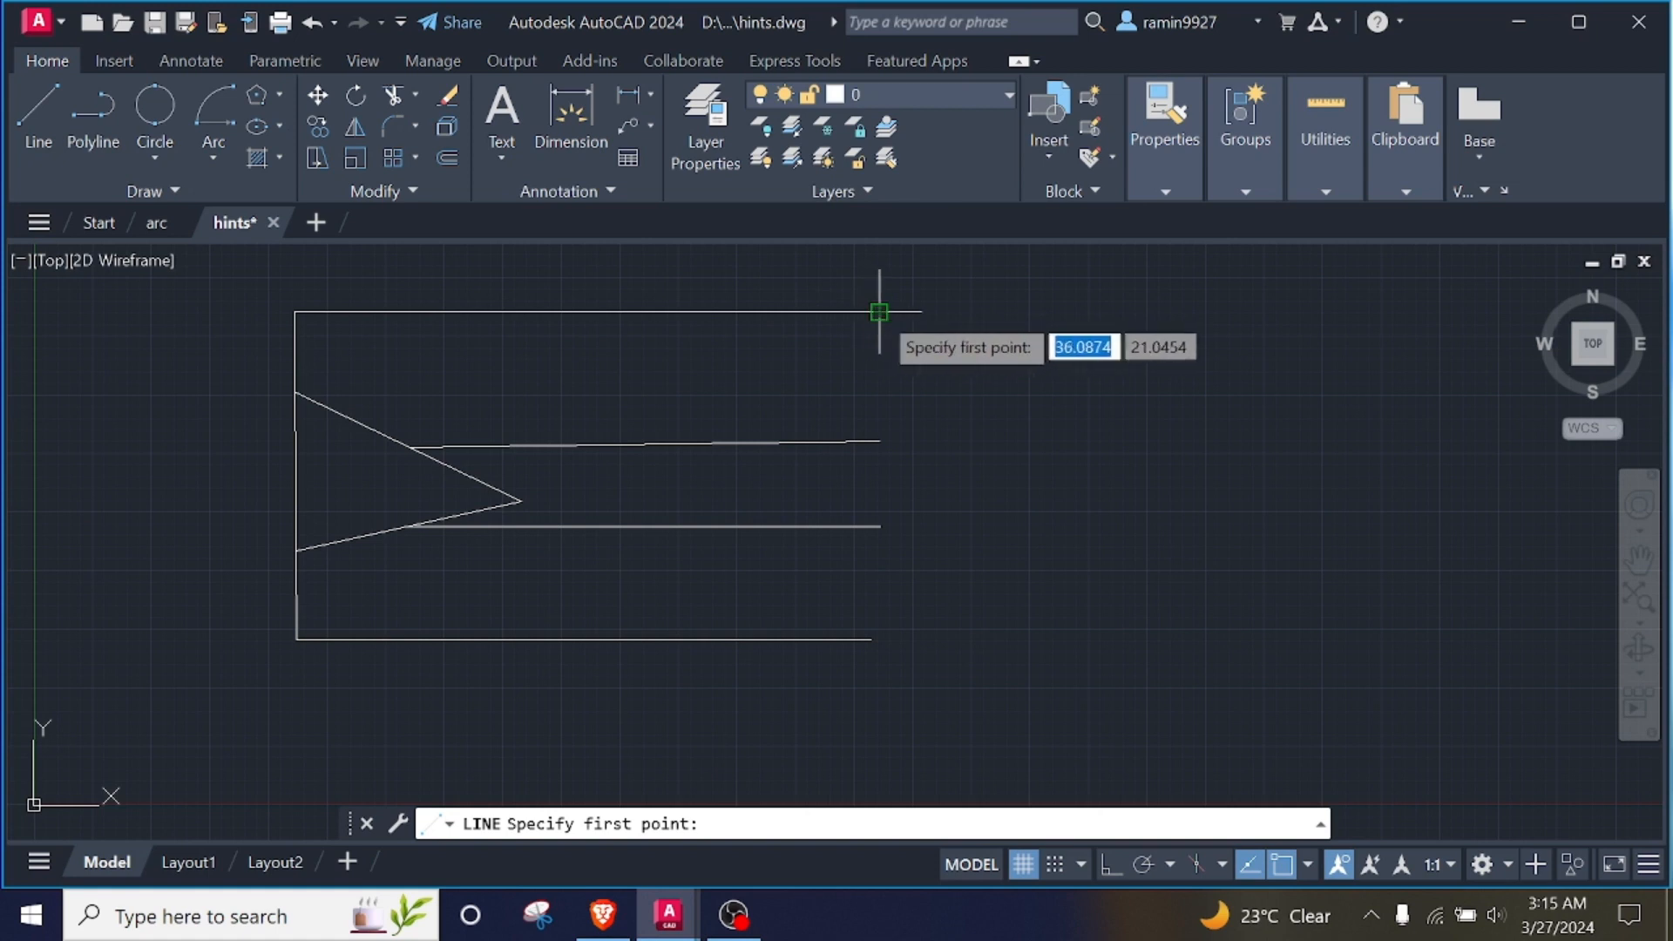
click(879, 311)
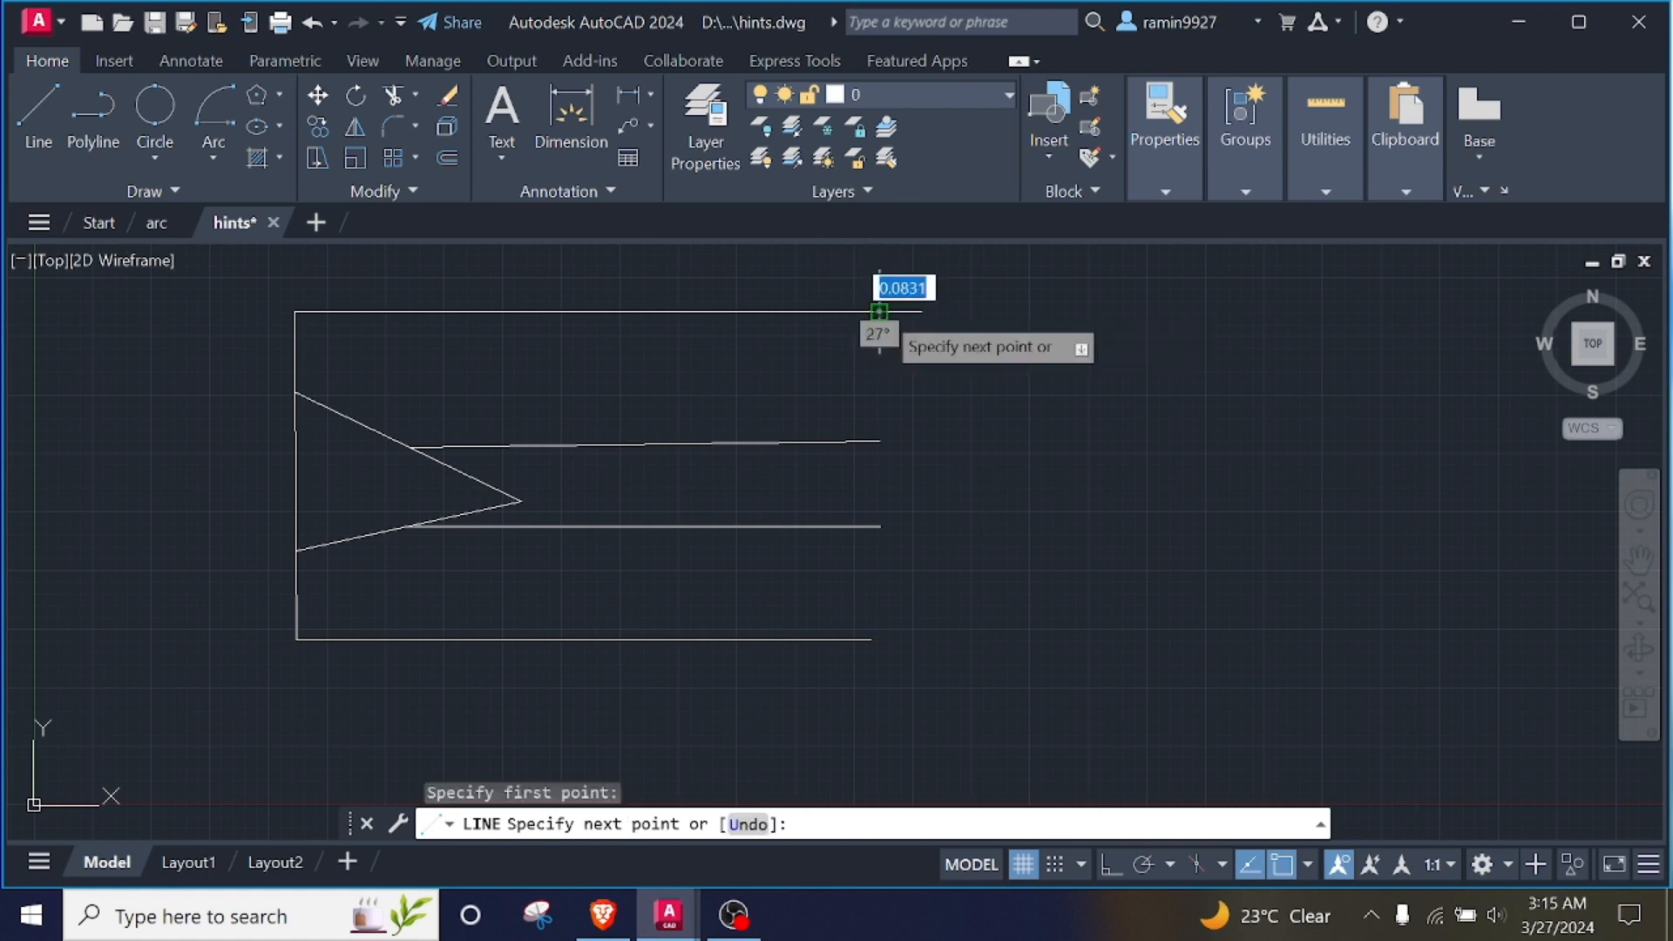
click(873, 641)
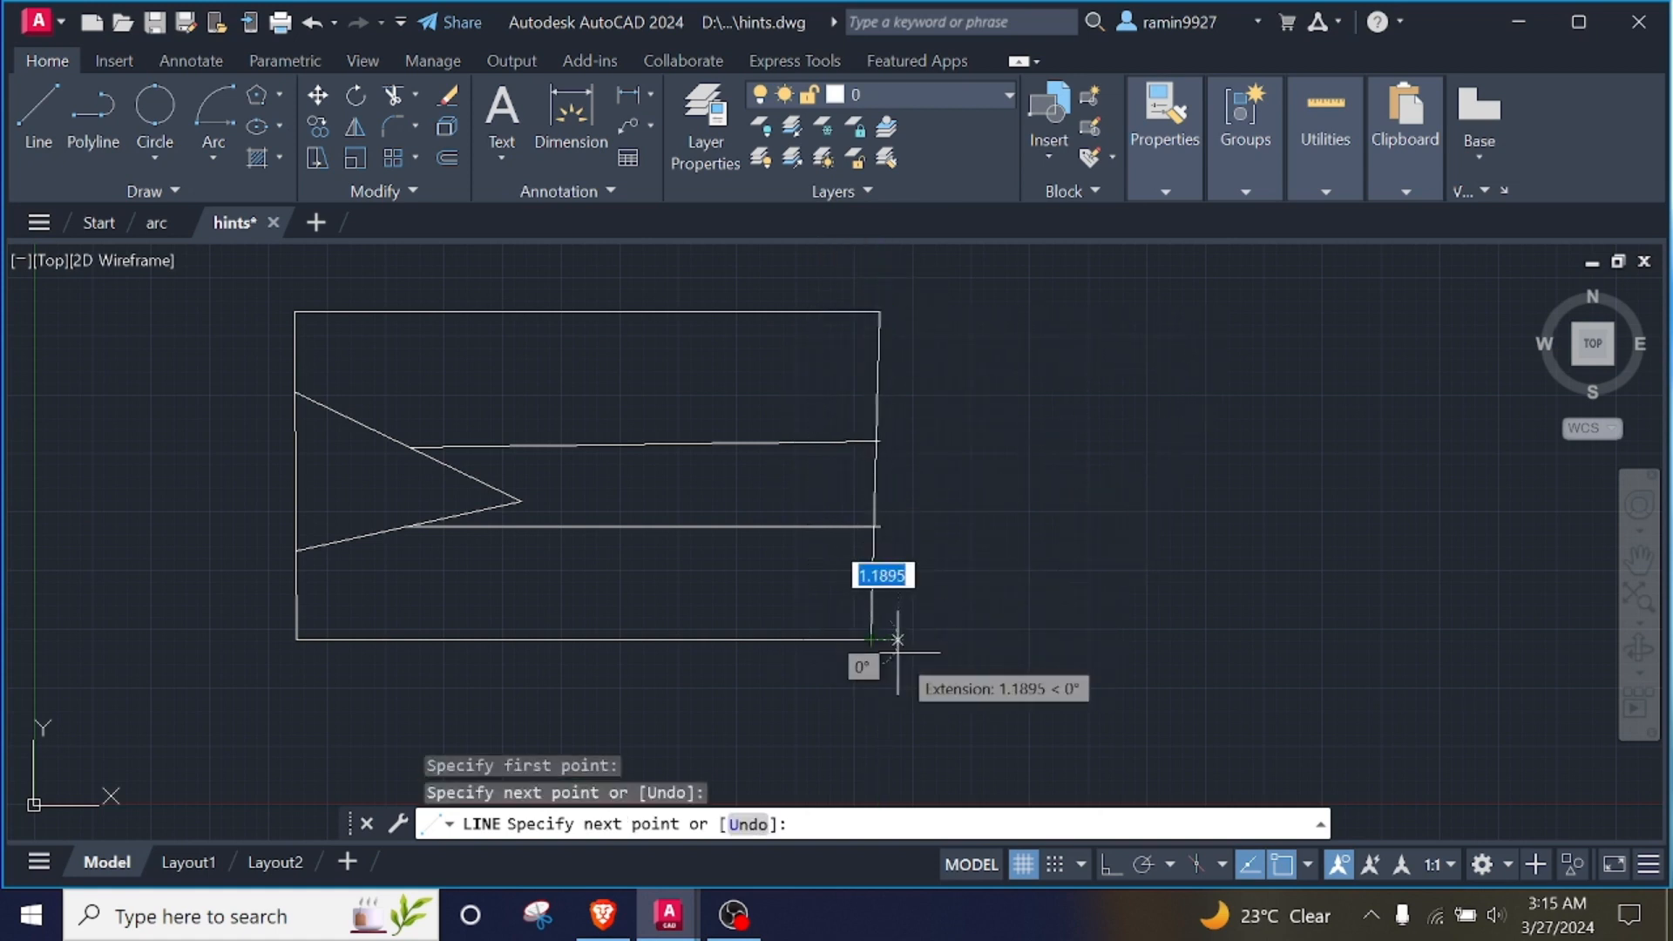
key(Return)
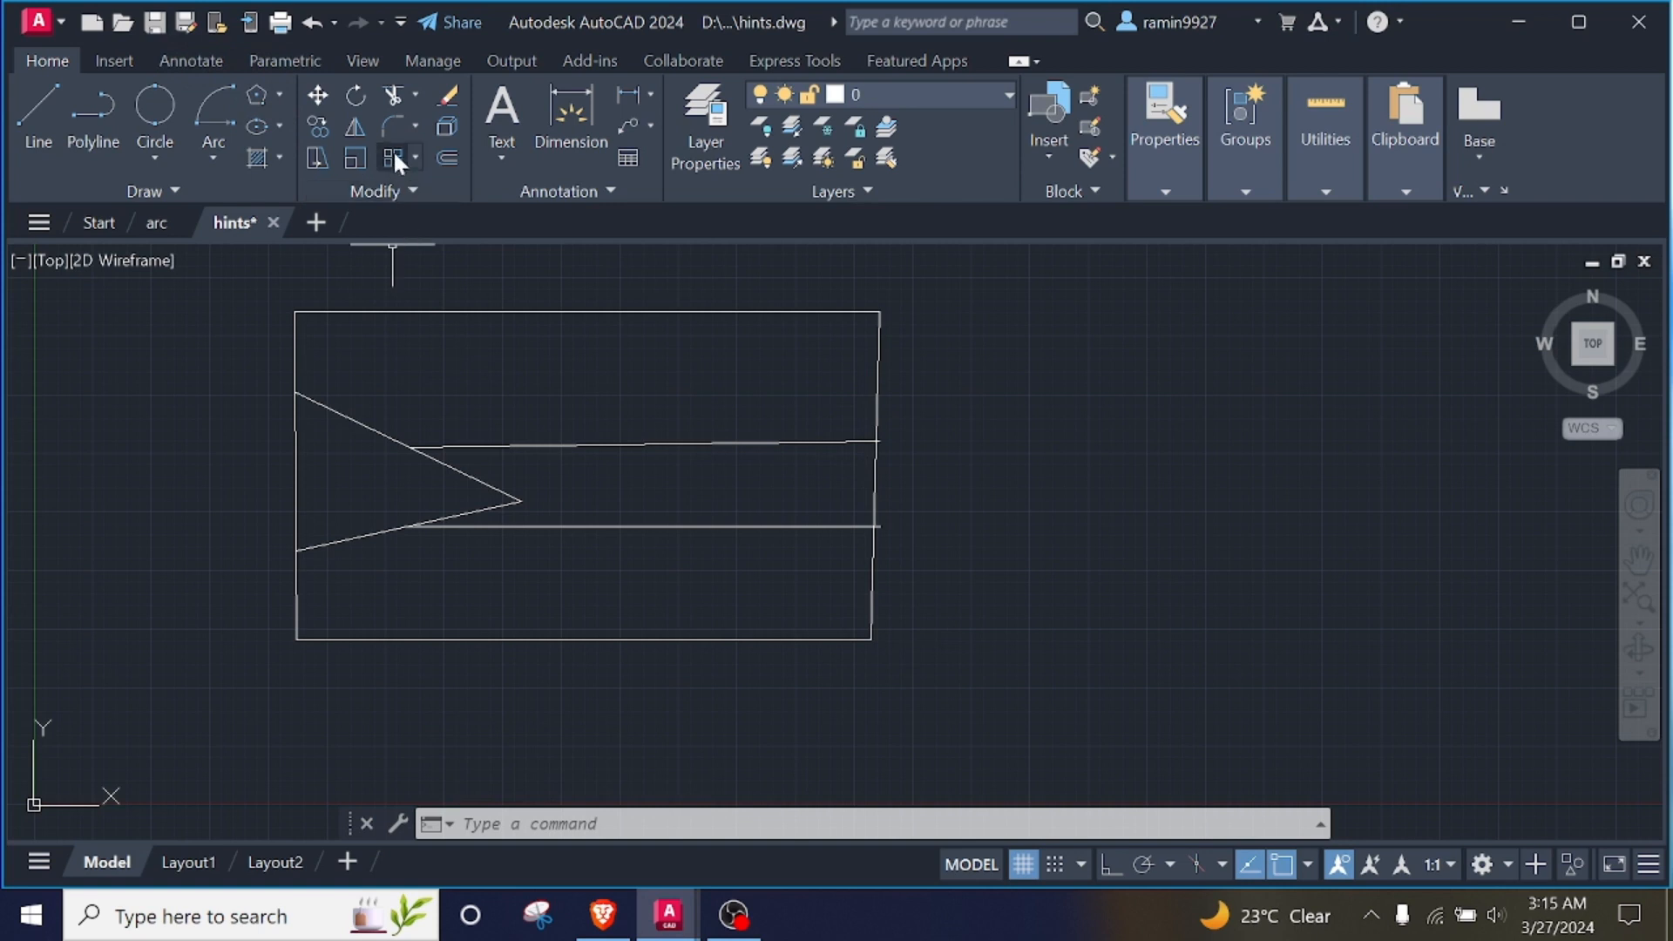
Try to fill the triangle with a solid red hatch.
click(395, 98)
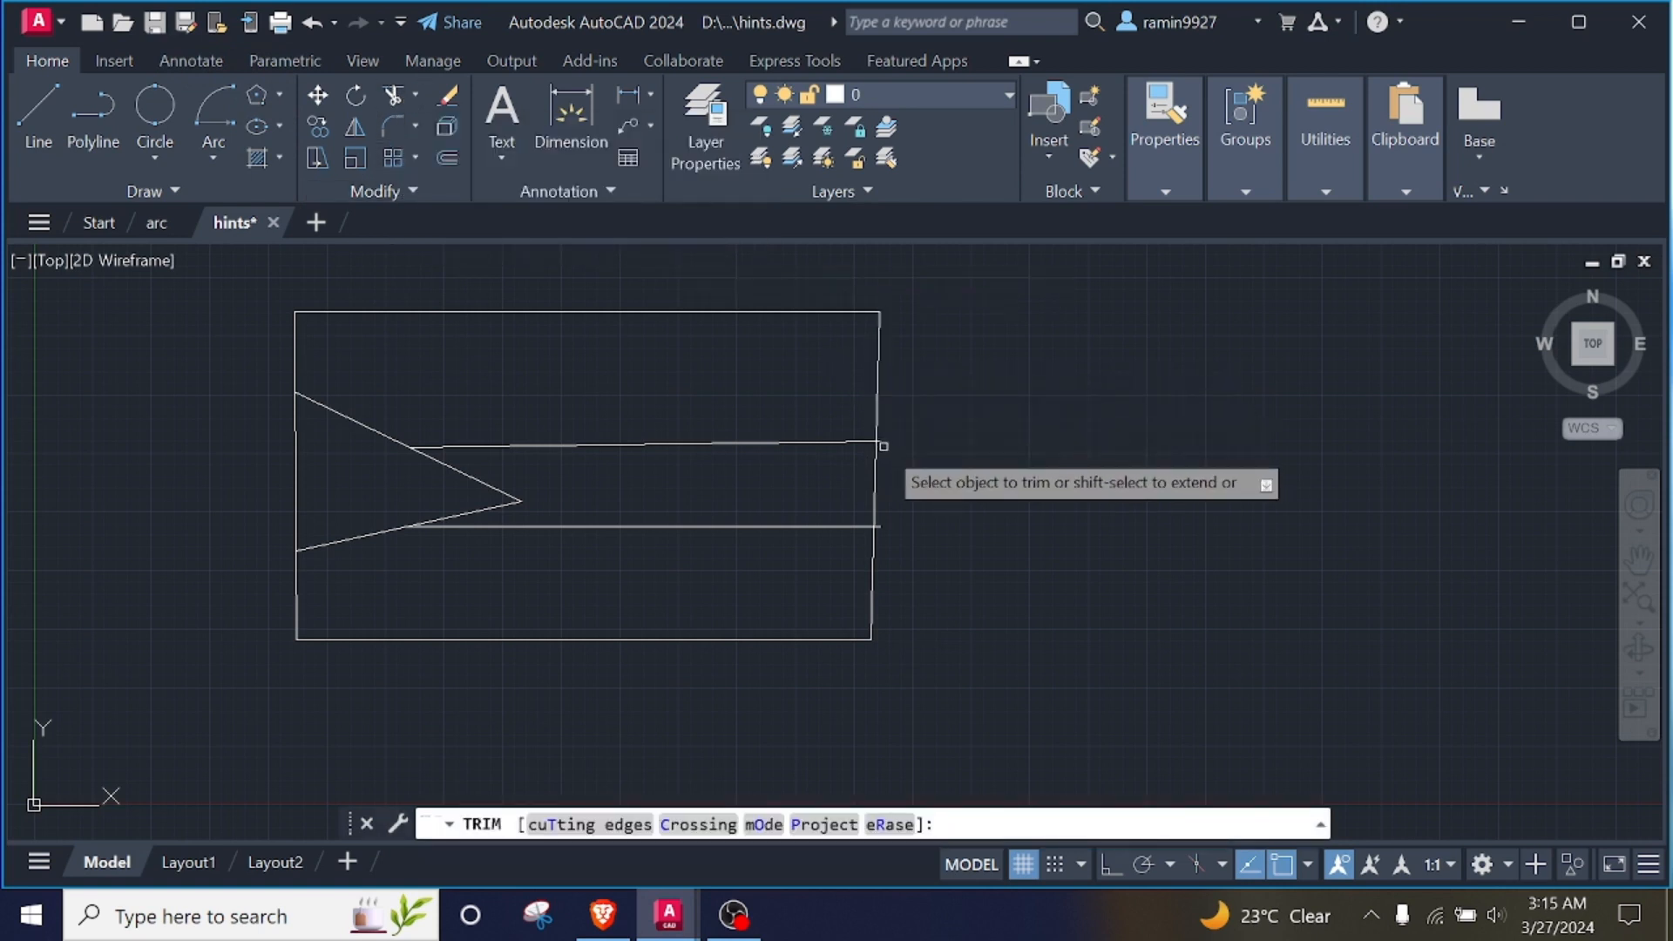
click(397, 99)
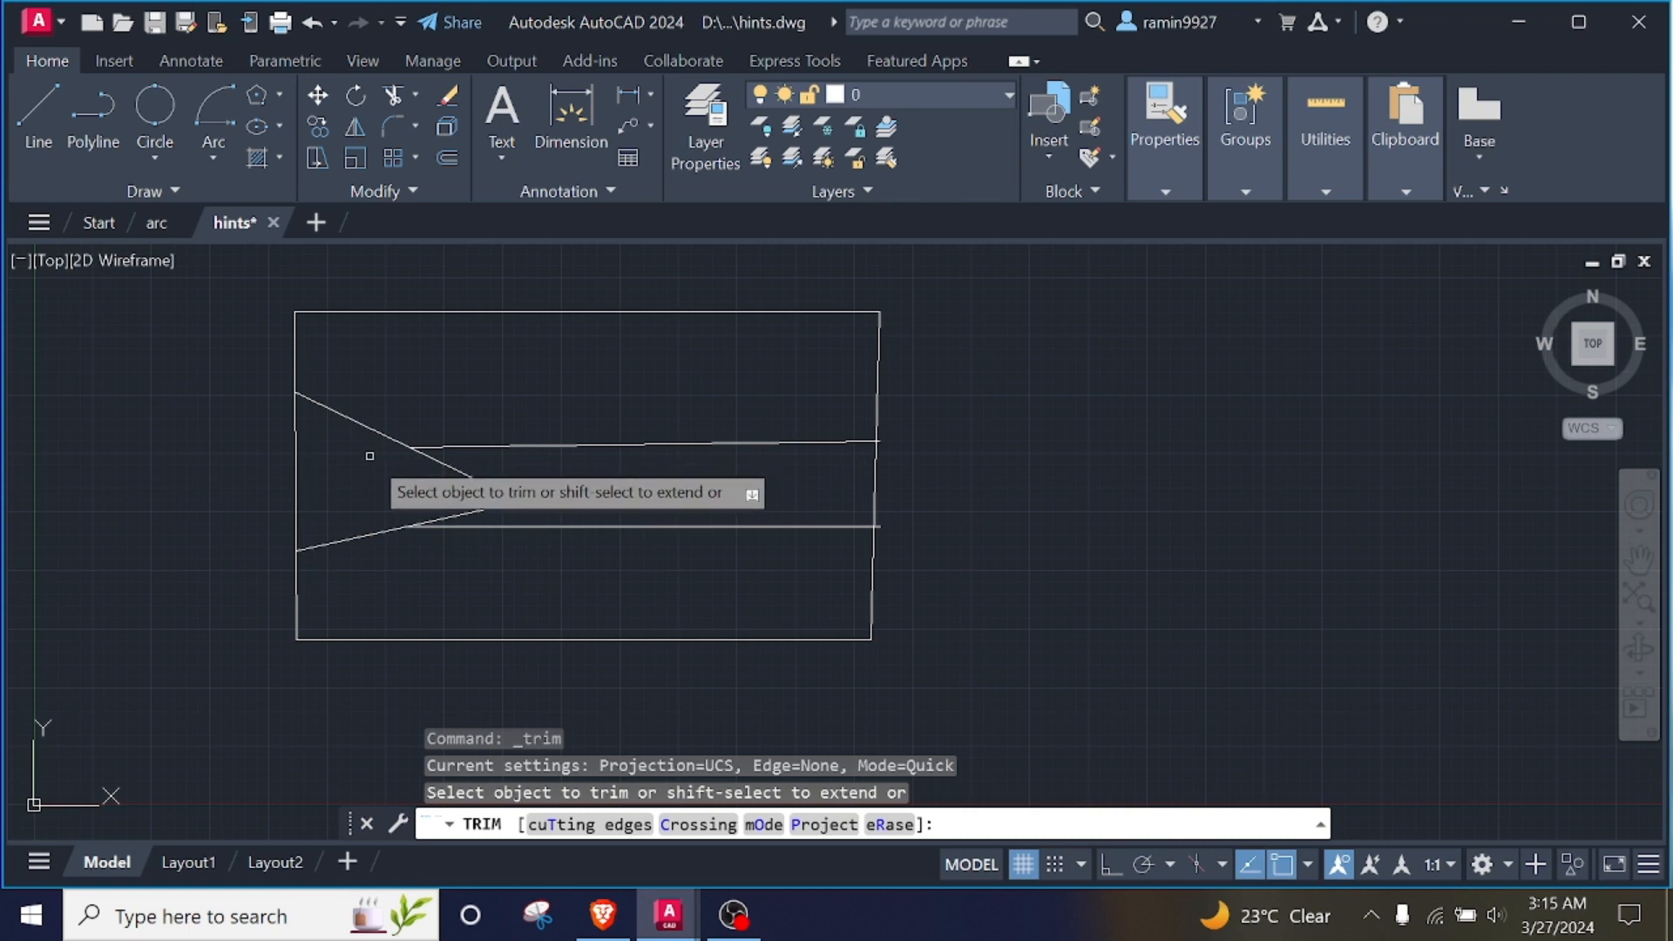
click(279, 153)
click(331, 207)
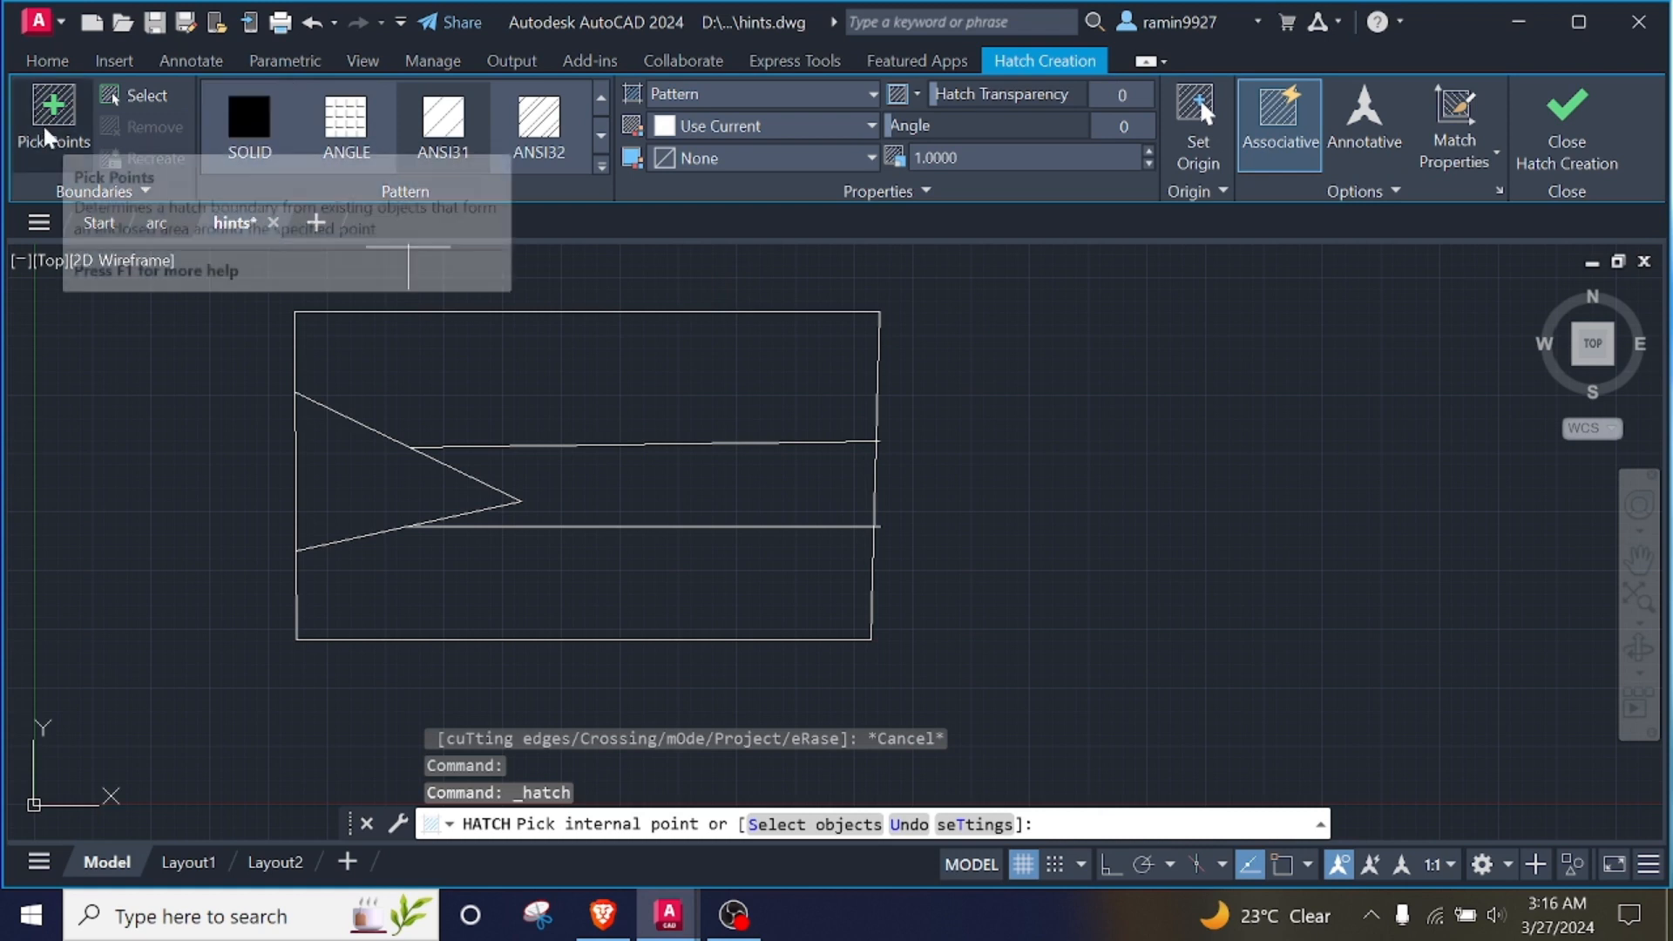
click(240, 129)
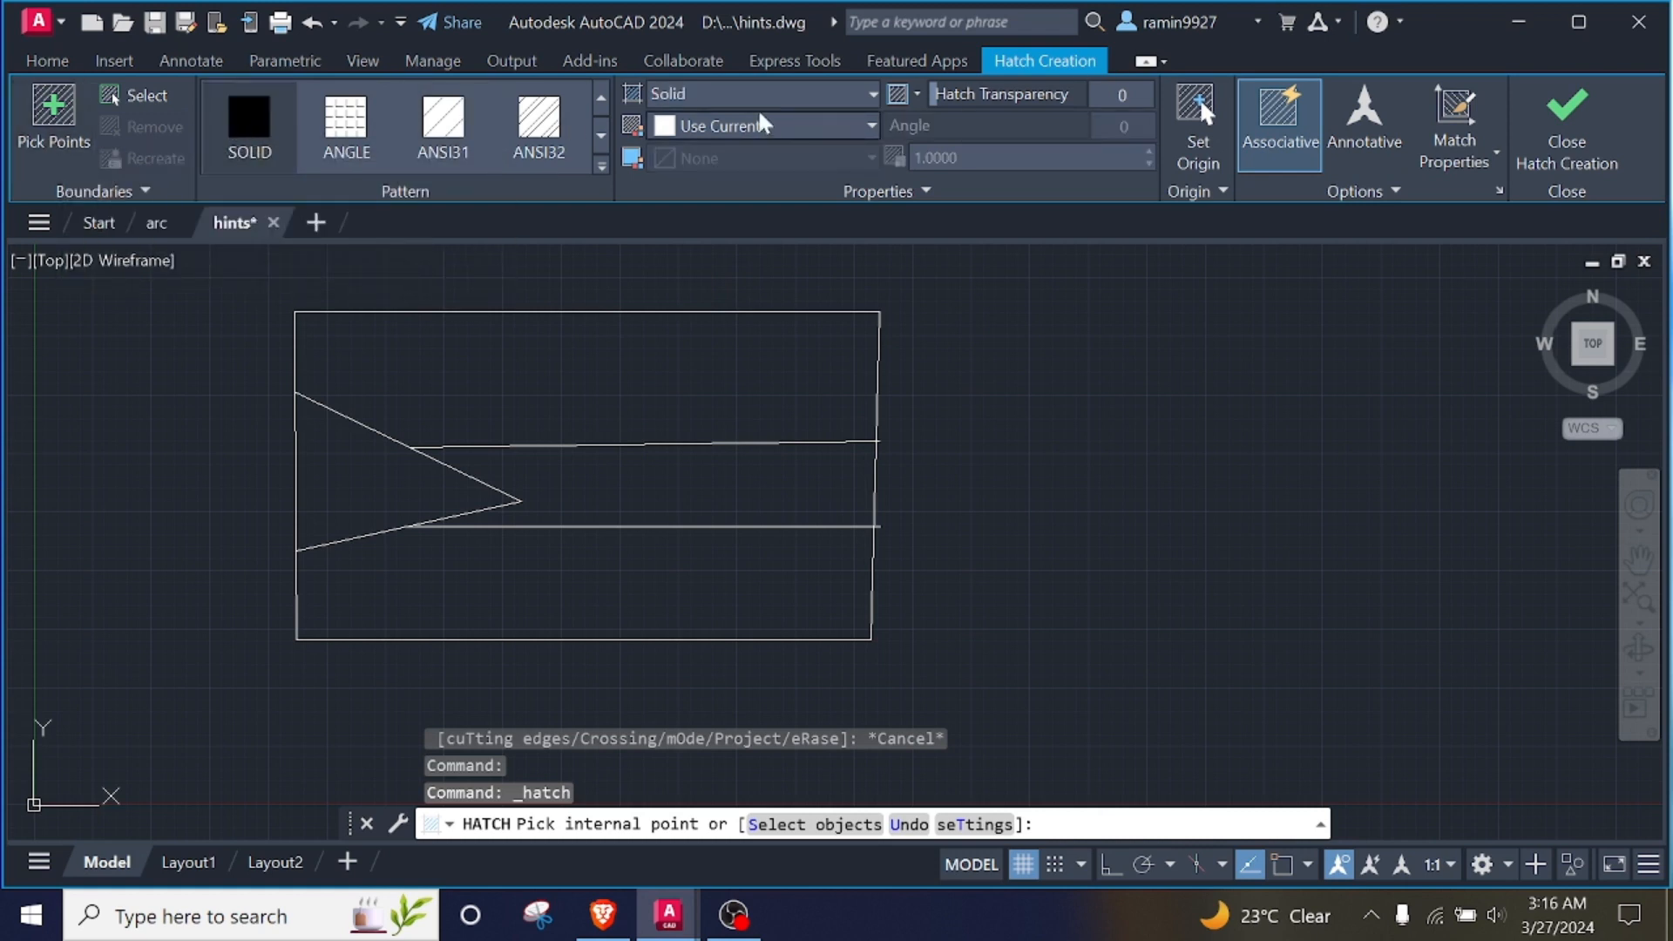
click(705, 97)
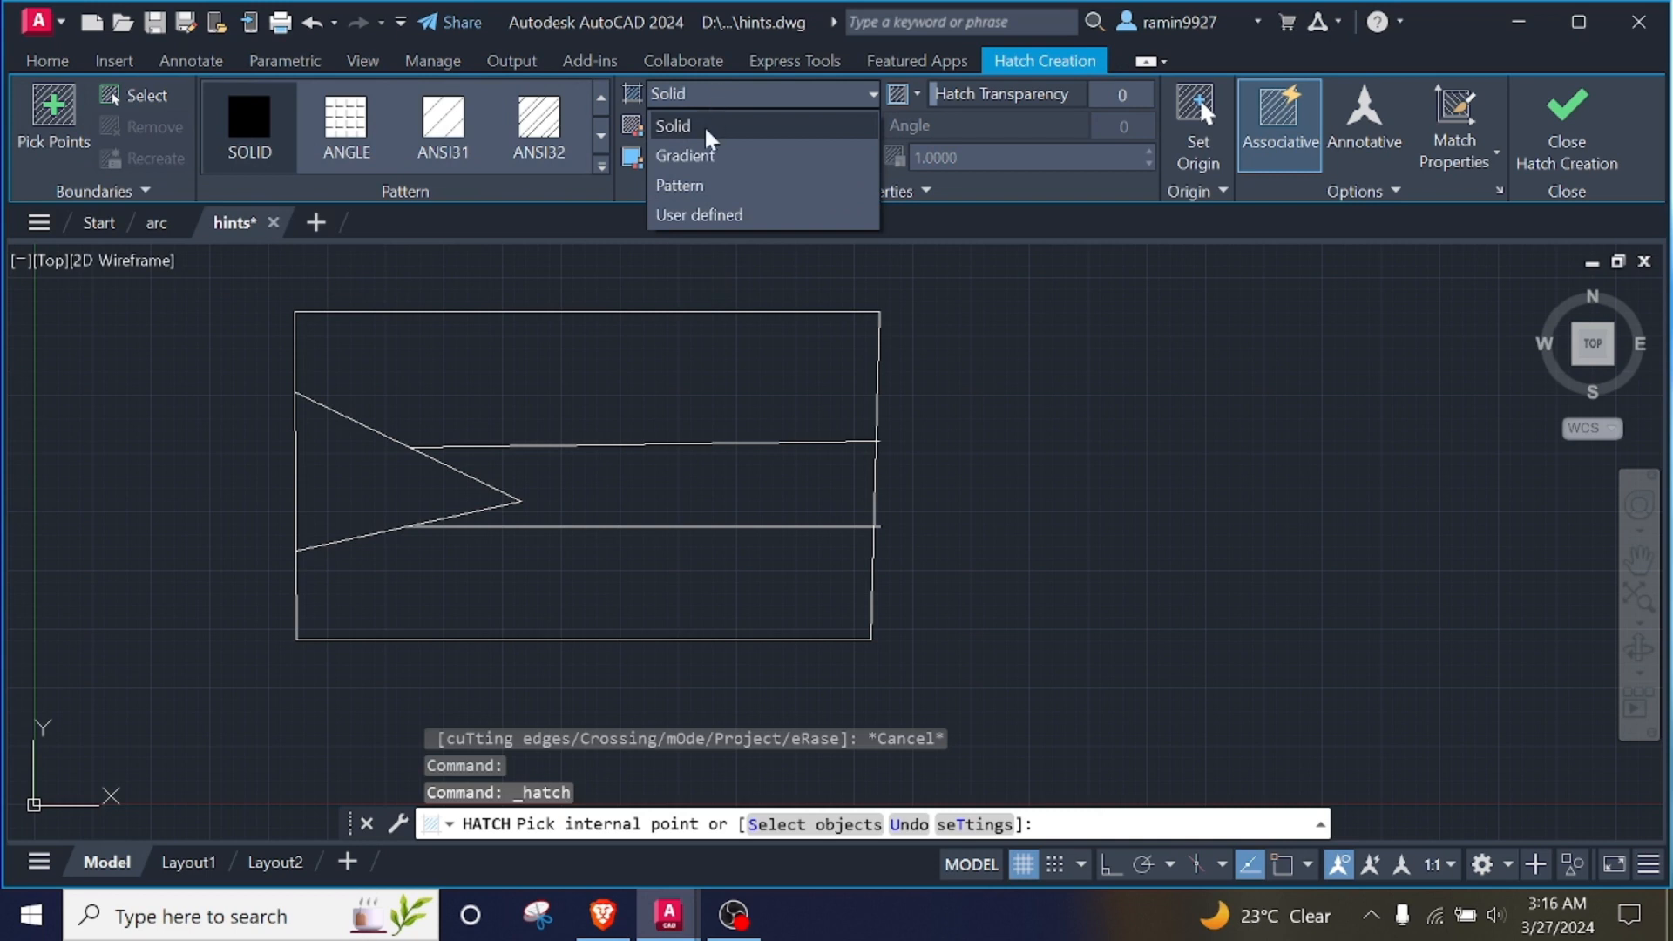
click(708, 130)
click(761, 129)
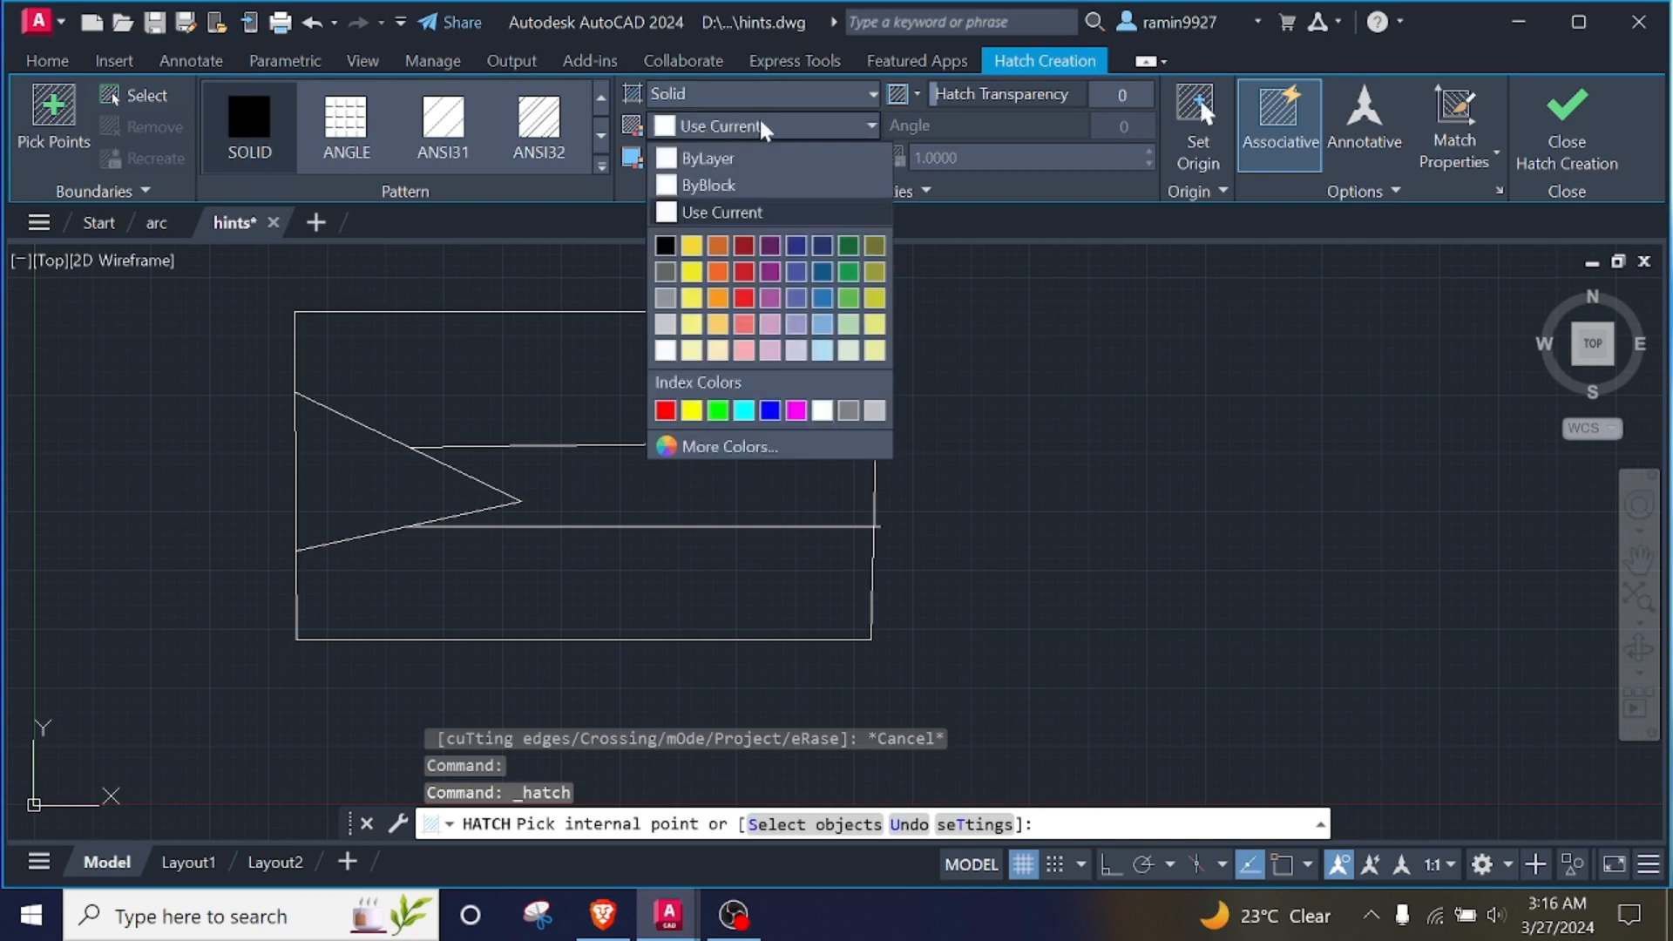
click(665, 411)
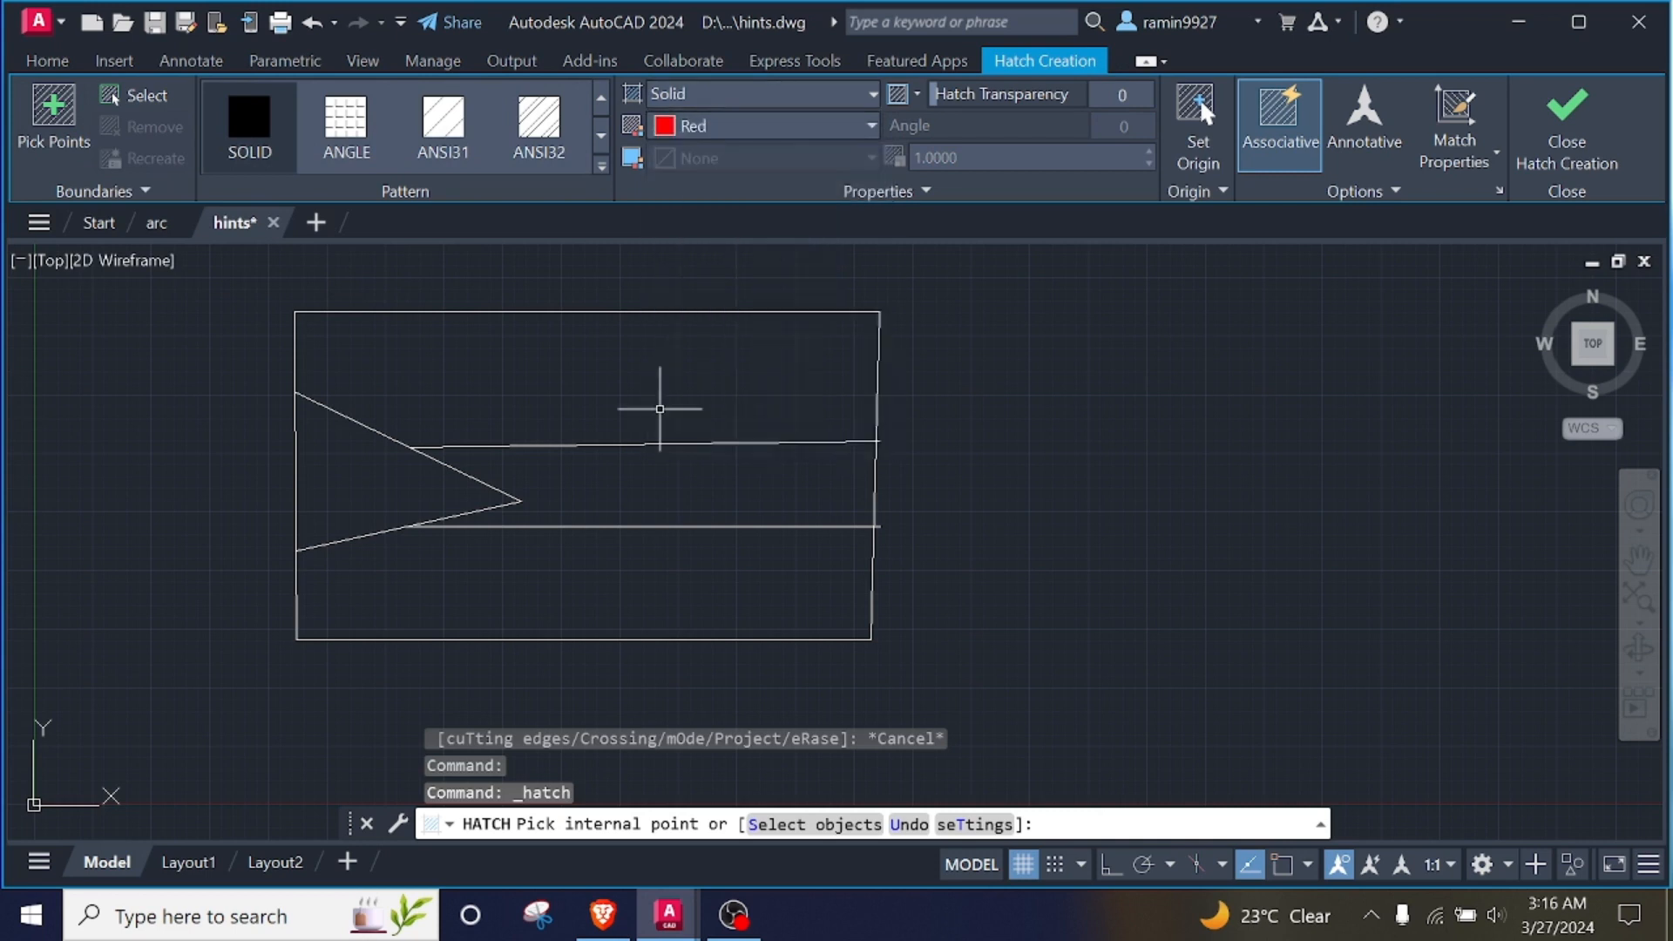
click(46, 108)
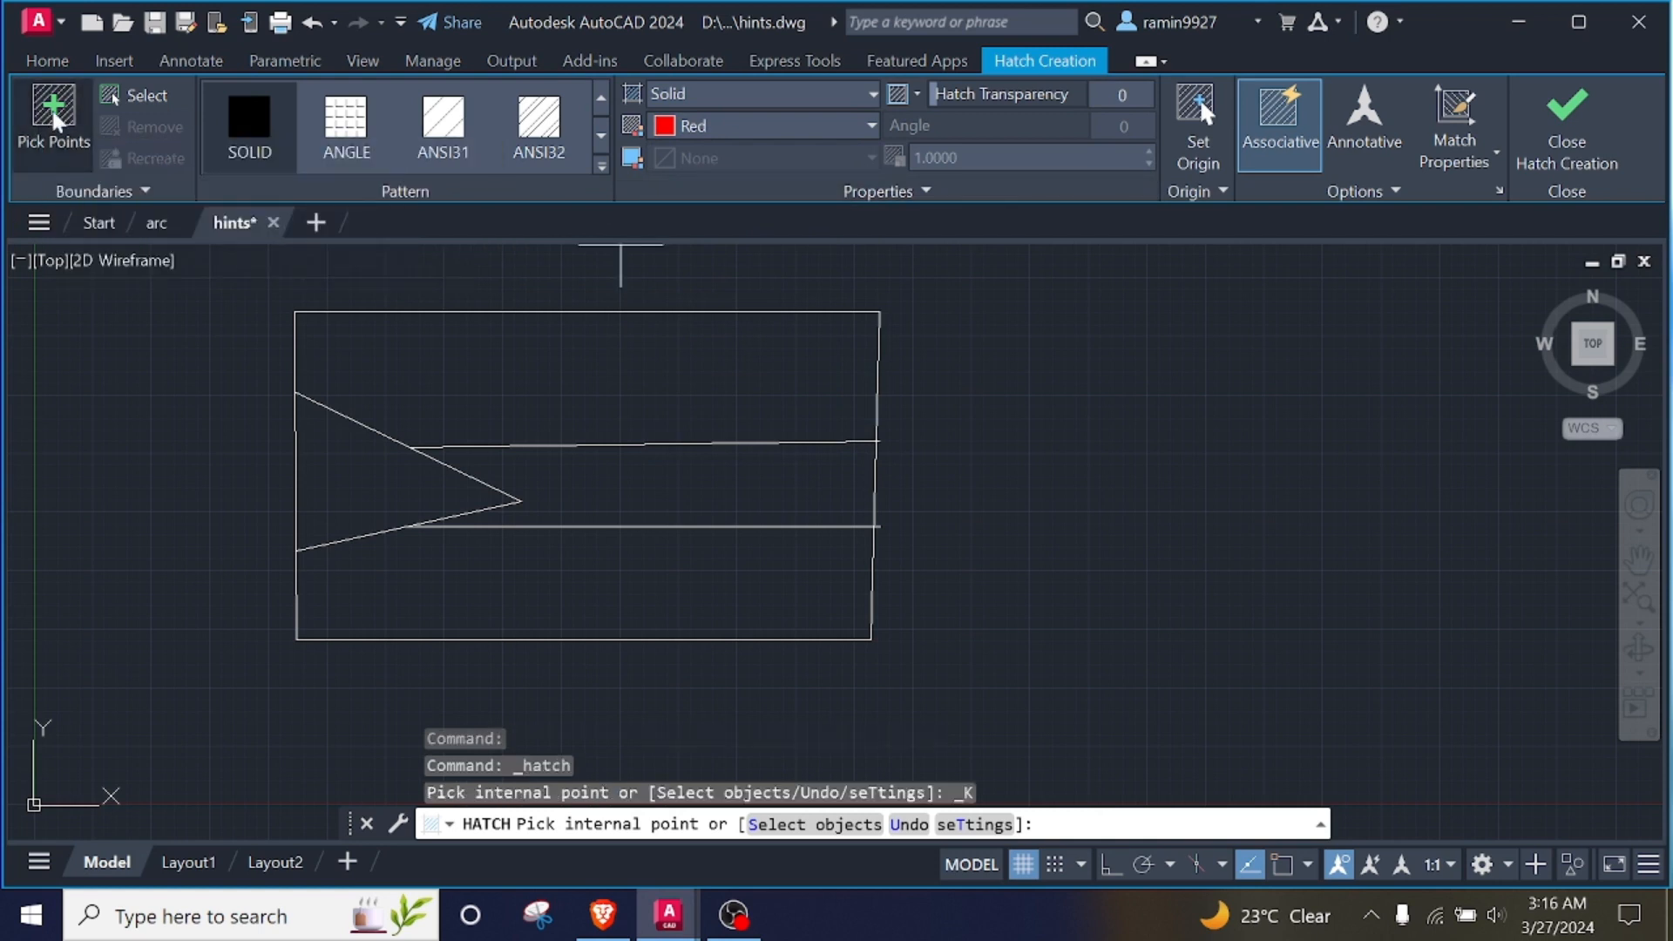
click(353, 486)
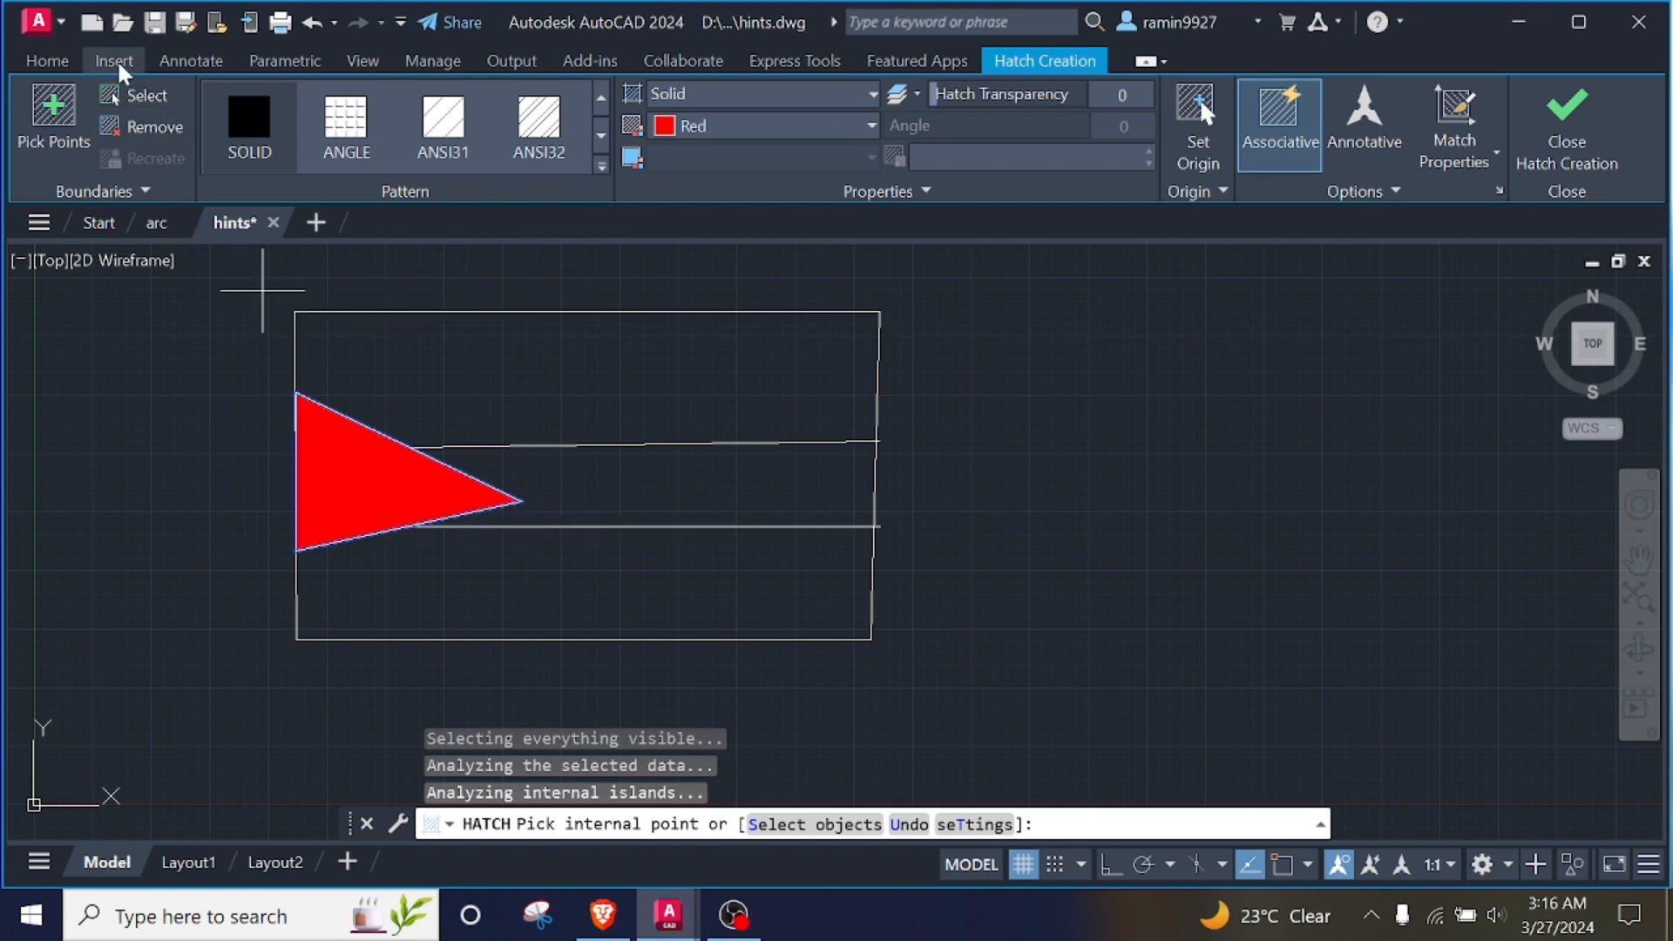
Try adding the three horizontal bands to the red hatch and undo the fill.
click(523, 362)
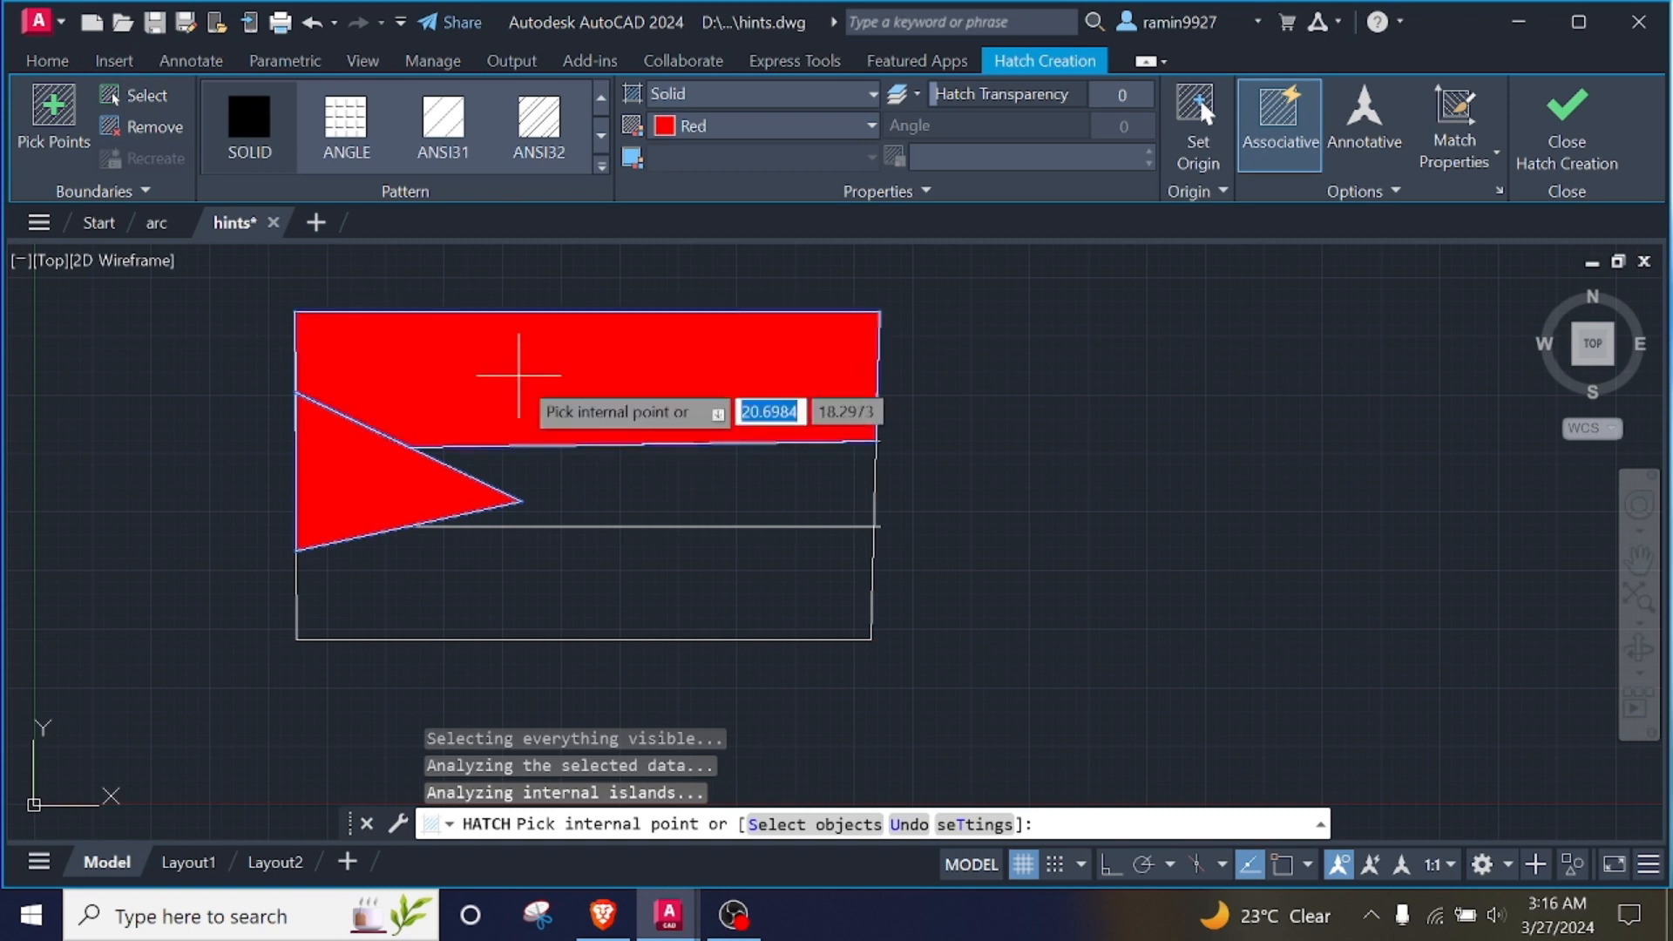
click(560, 479)
click(531, 600)
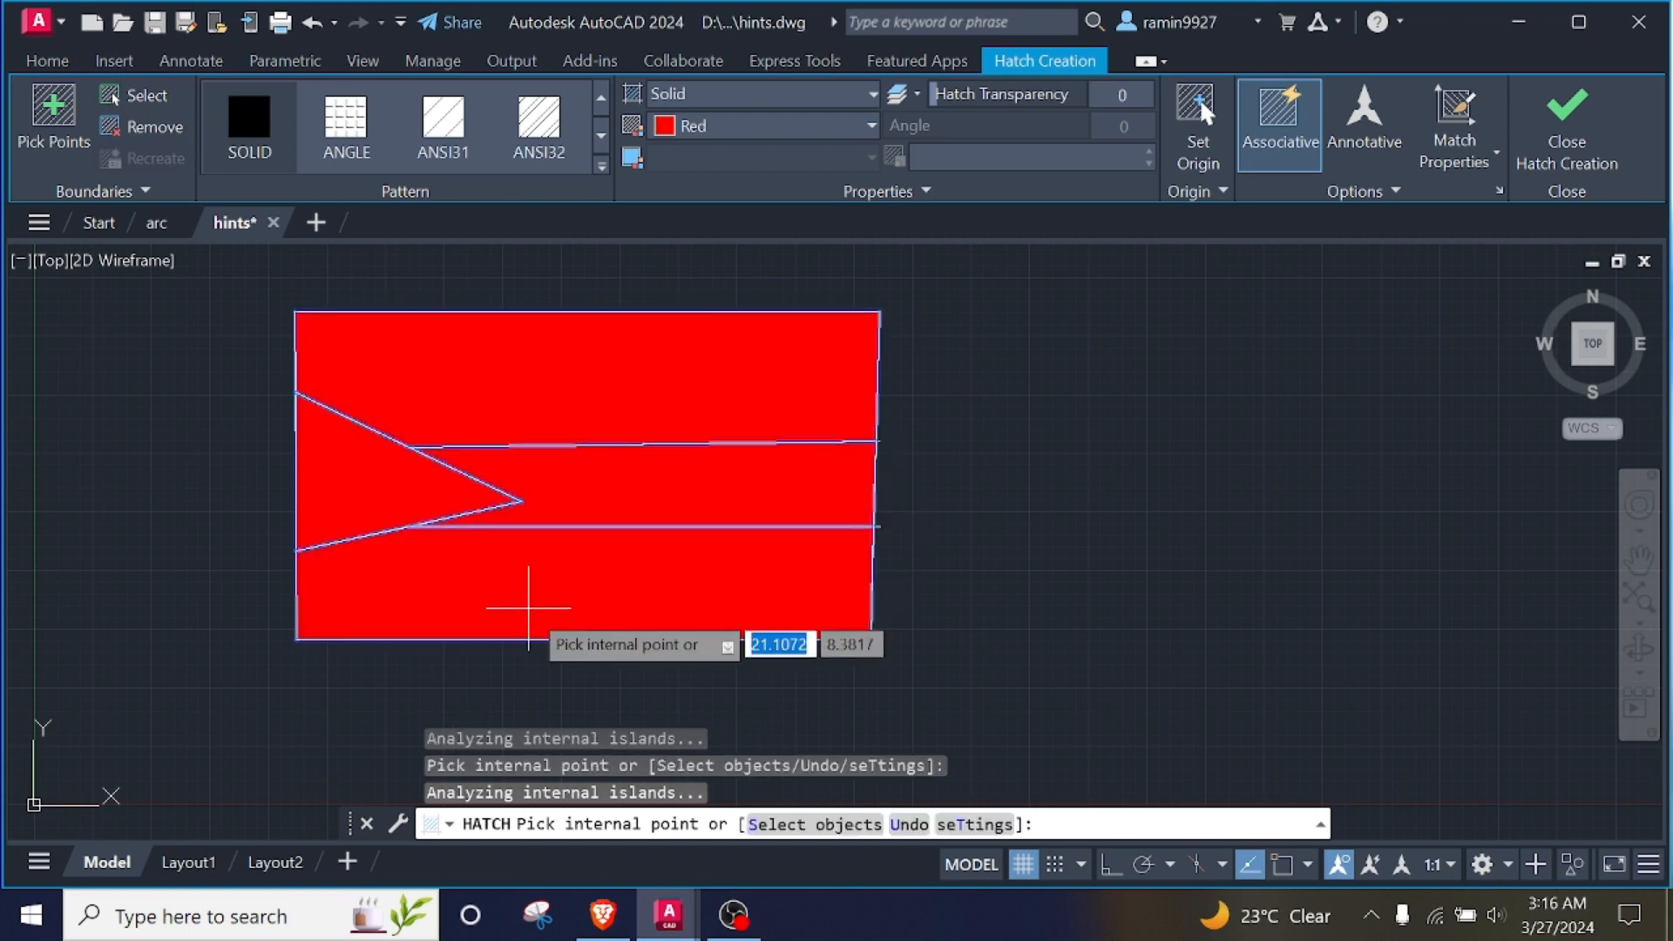
click(310, 23)
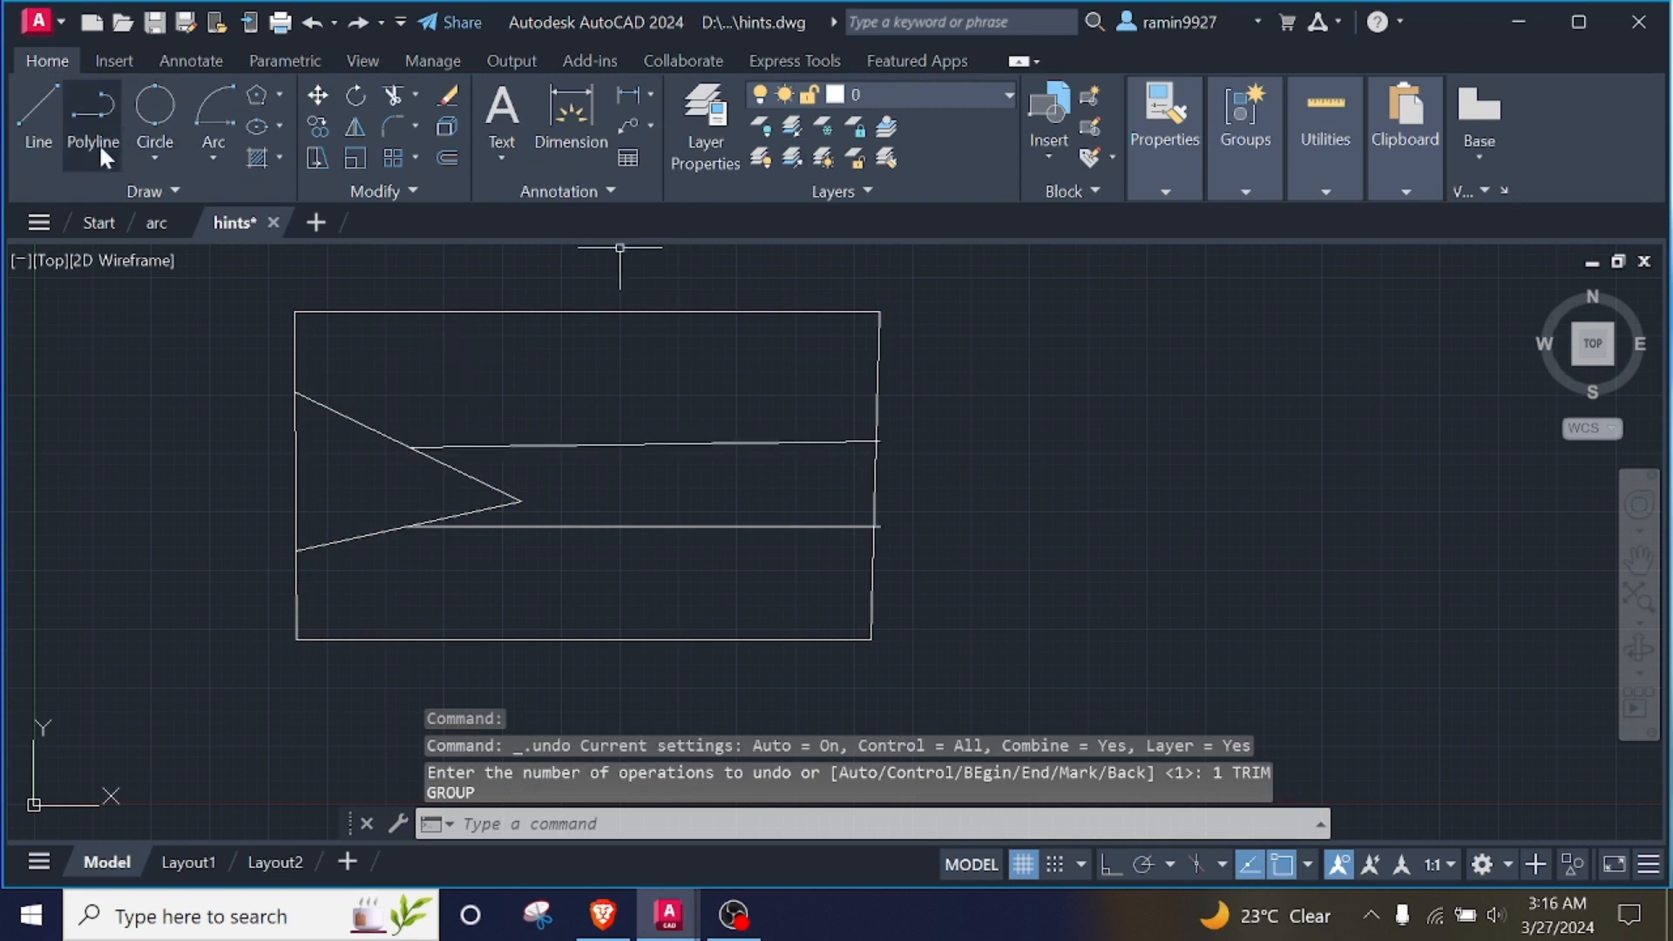
Fill only the triangle with a solid red hatch.
click(278, 157)
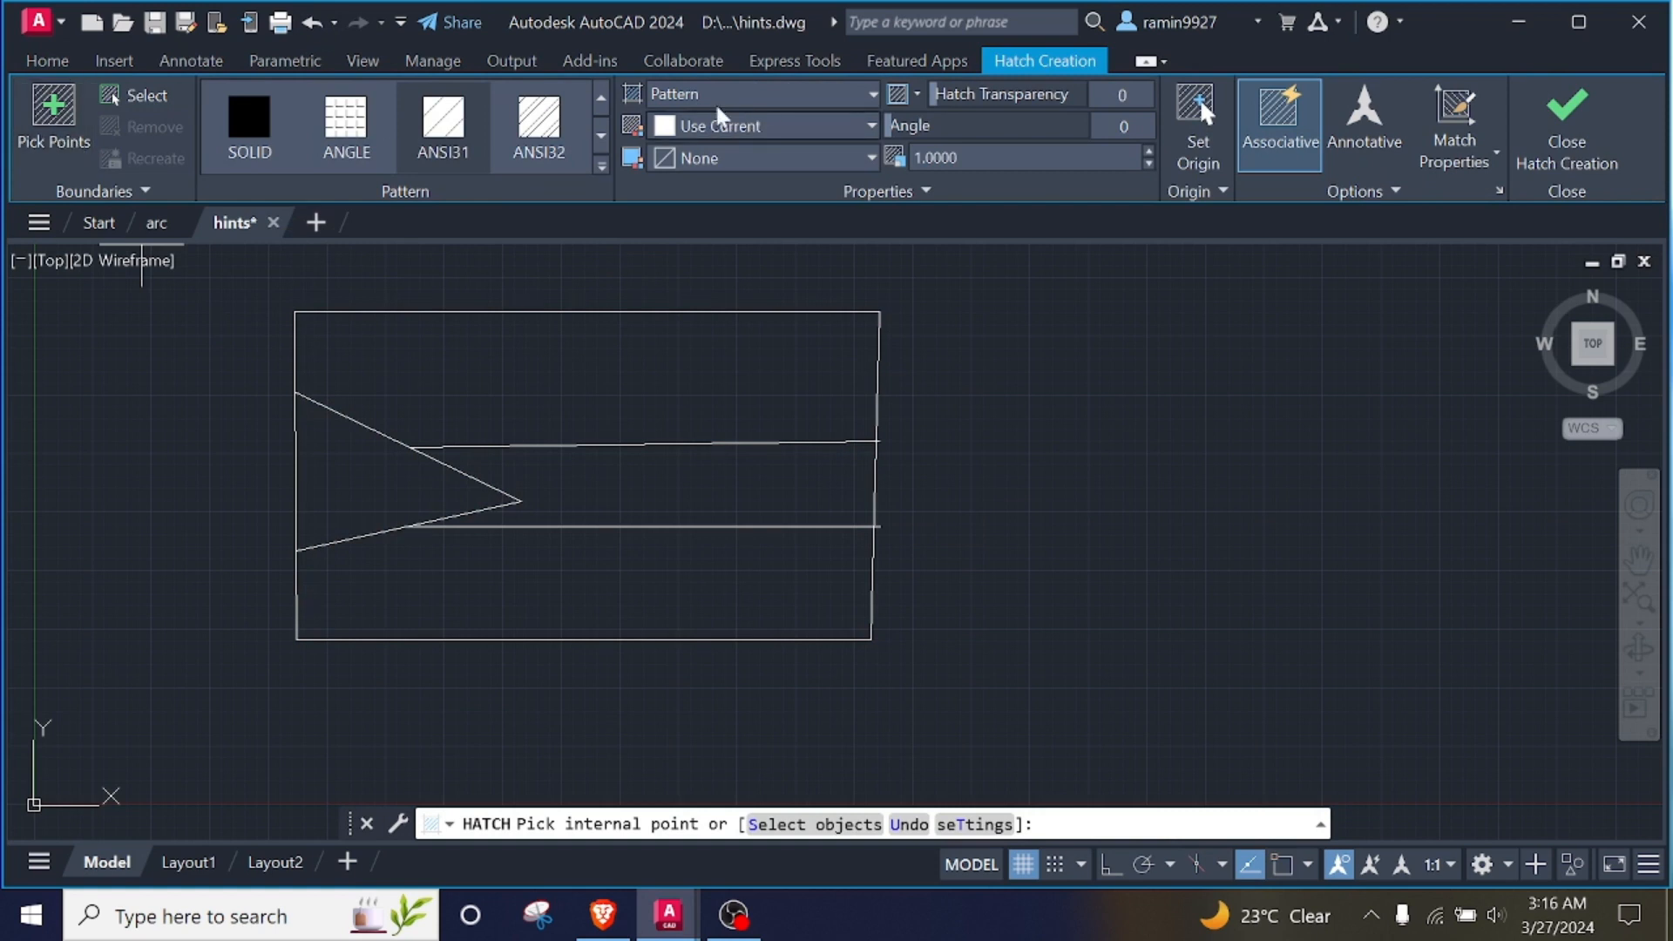
click(277, 120)
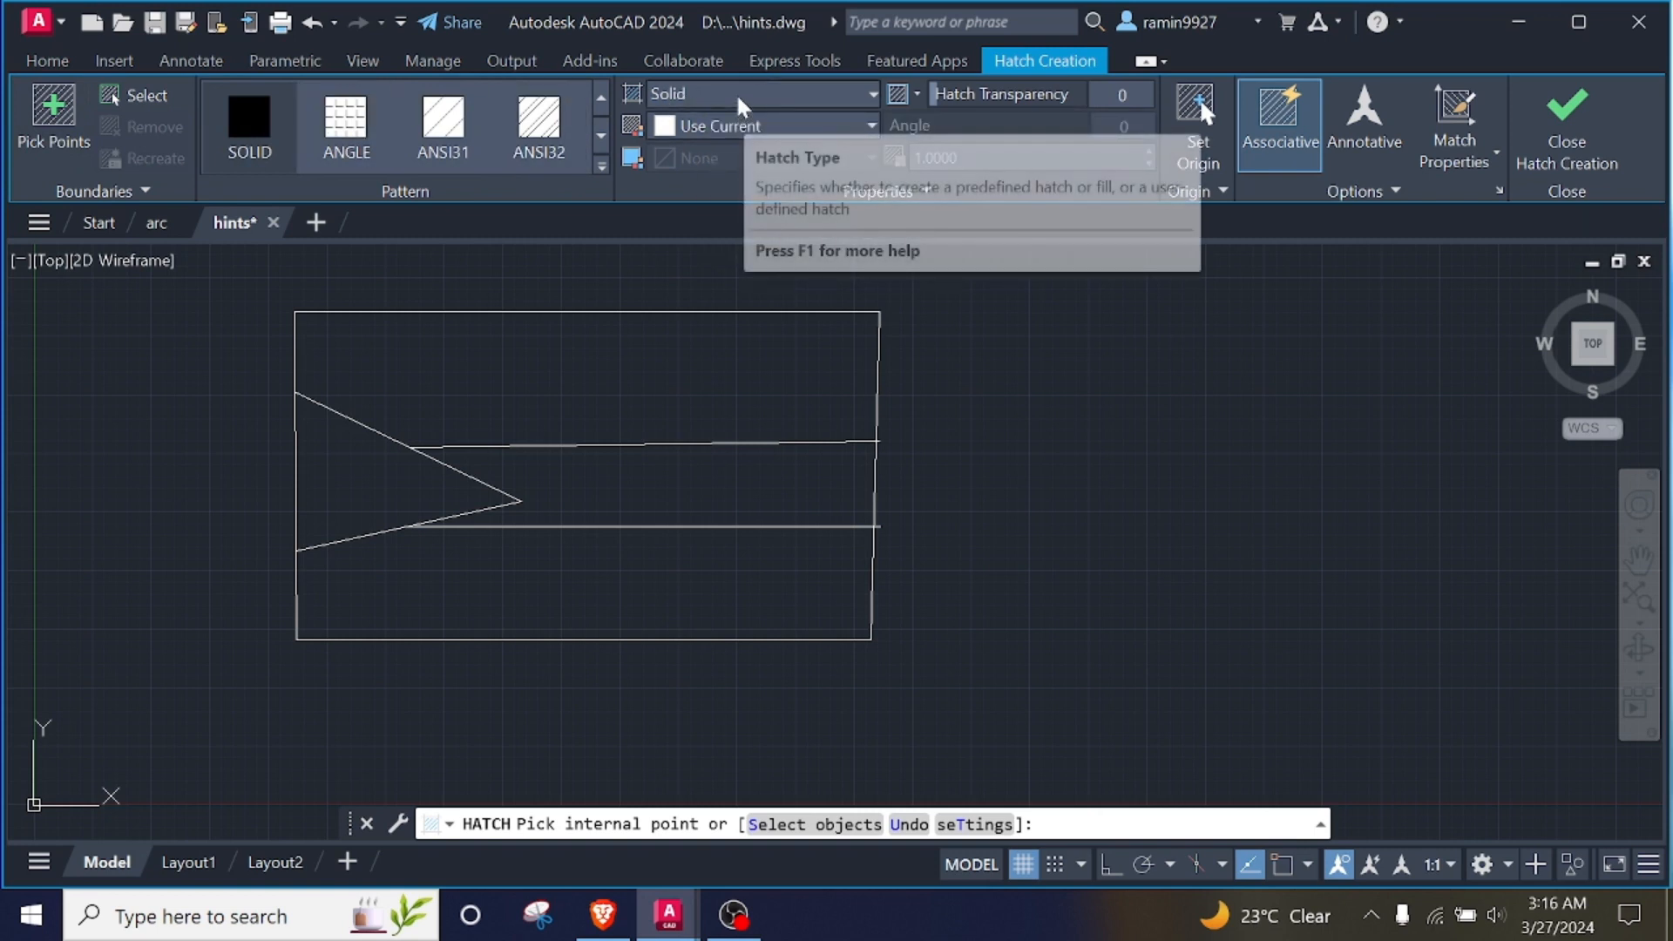
click(728, 125)
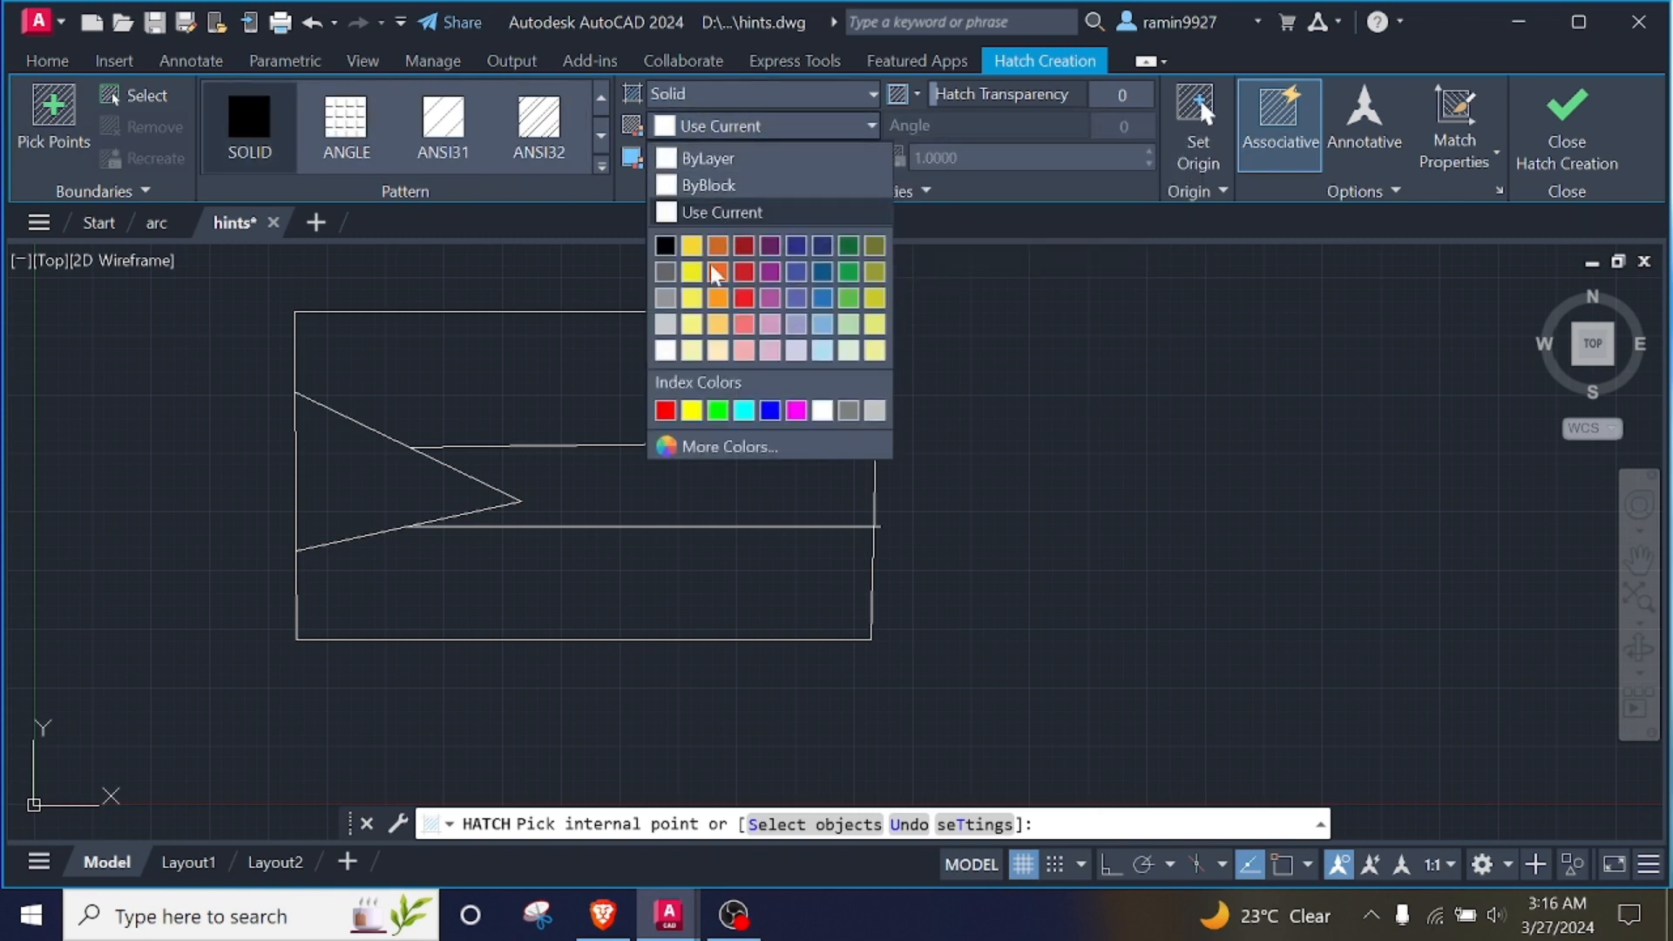
click(665, 410)
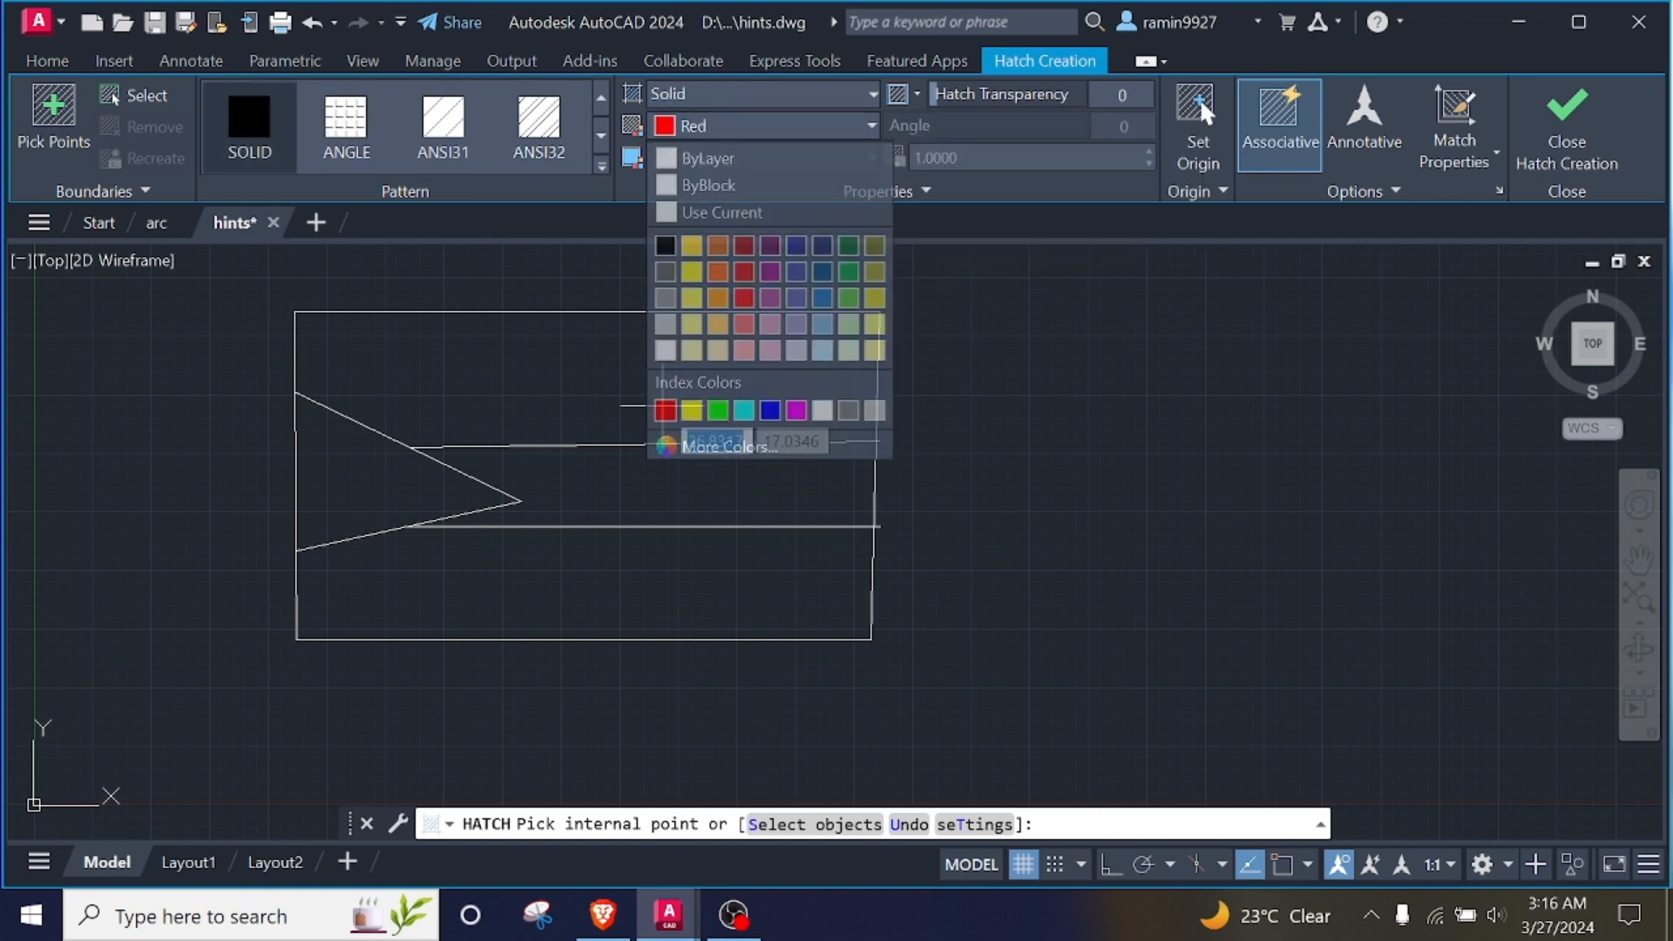
click(54, 129)
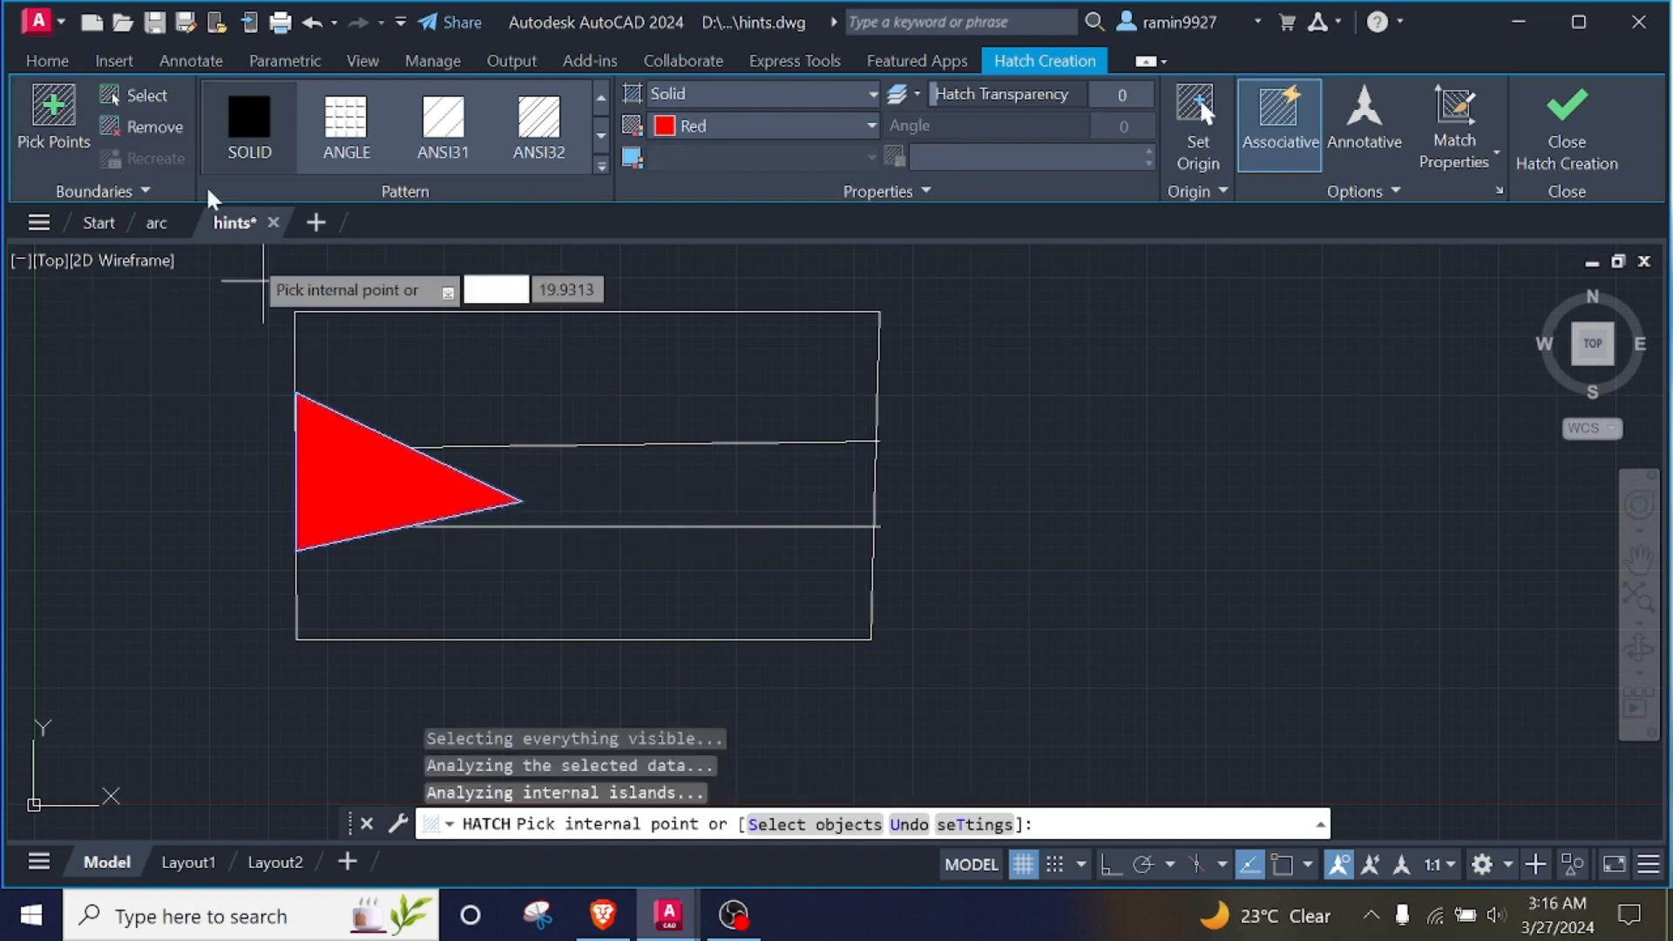
key(Return)
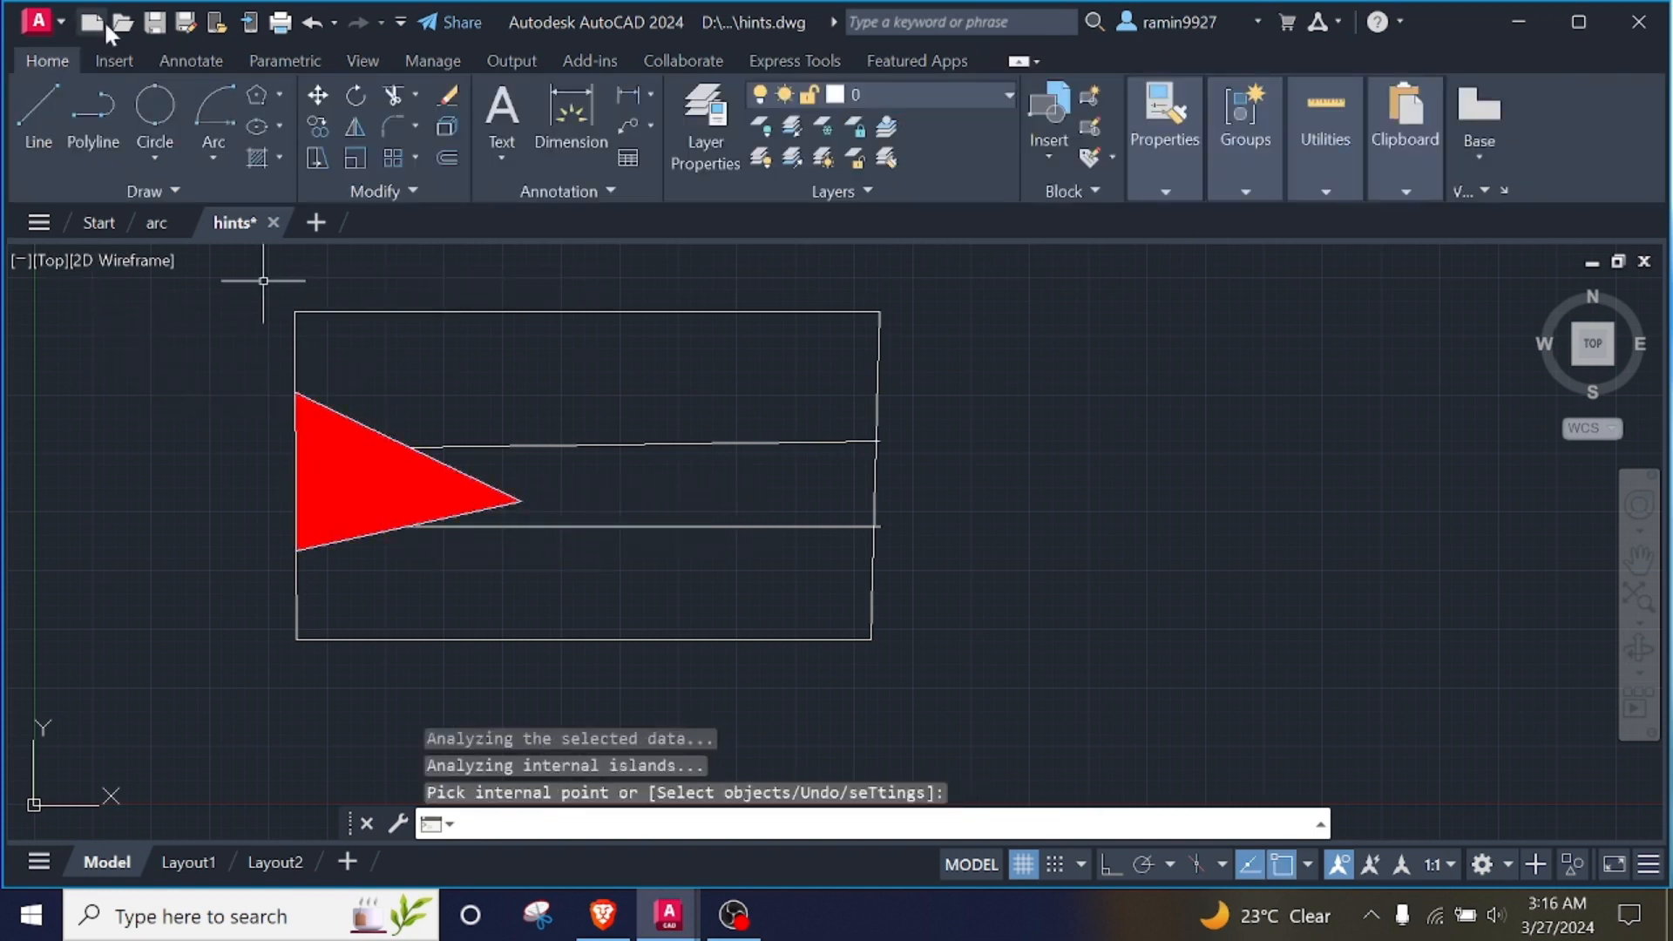
Fill the upper band of the flag with a solid black (0,0,0) hatch.
click(279, 159)
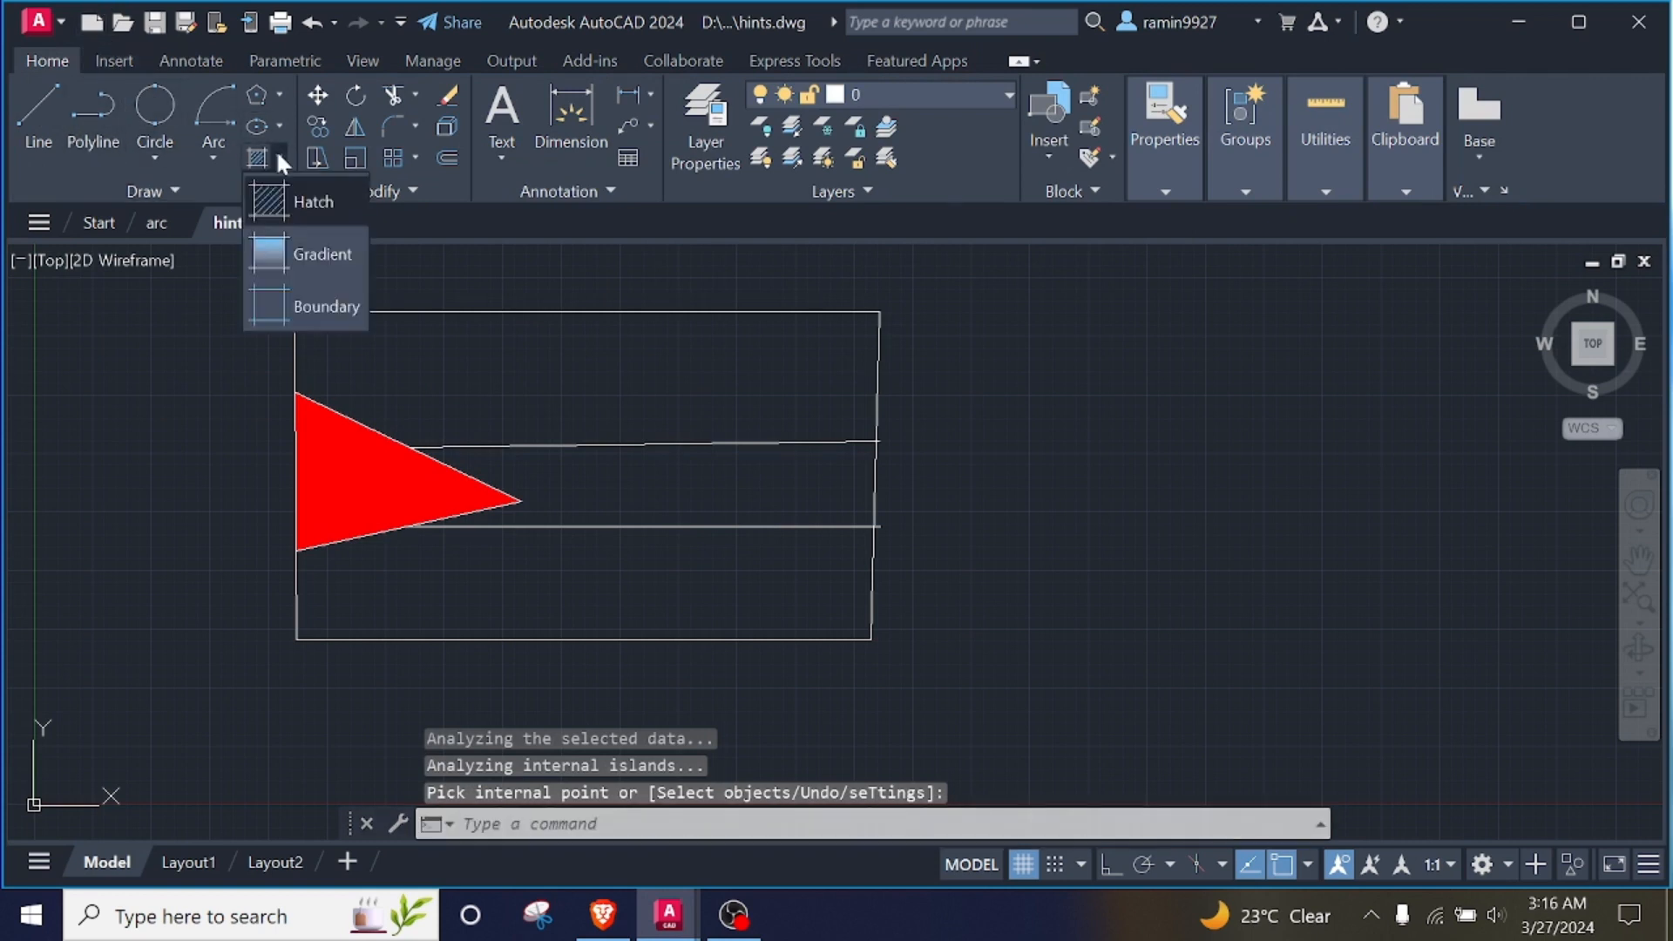
click(307, 214)
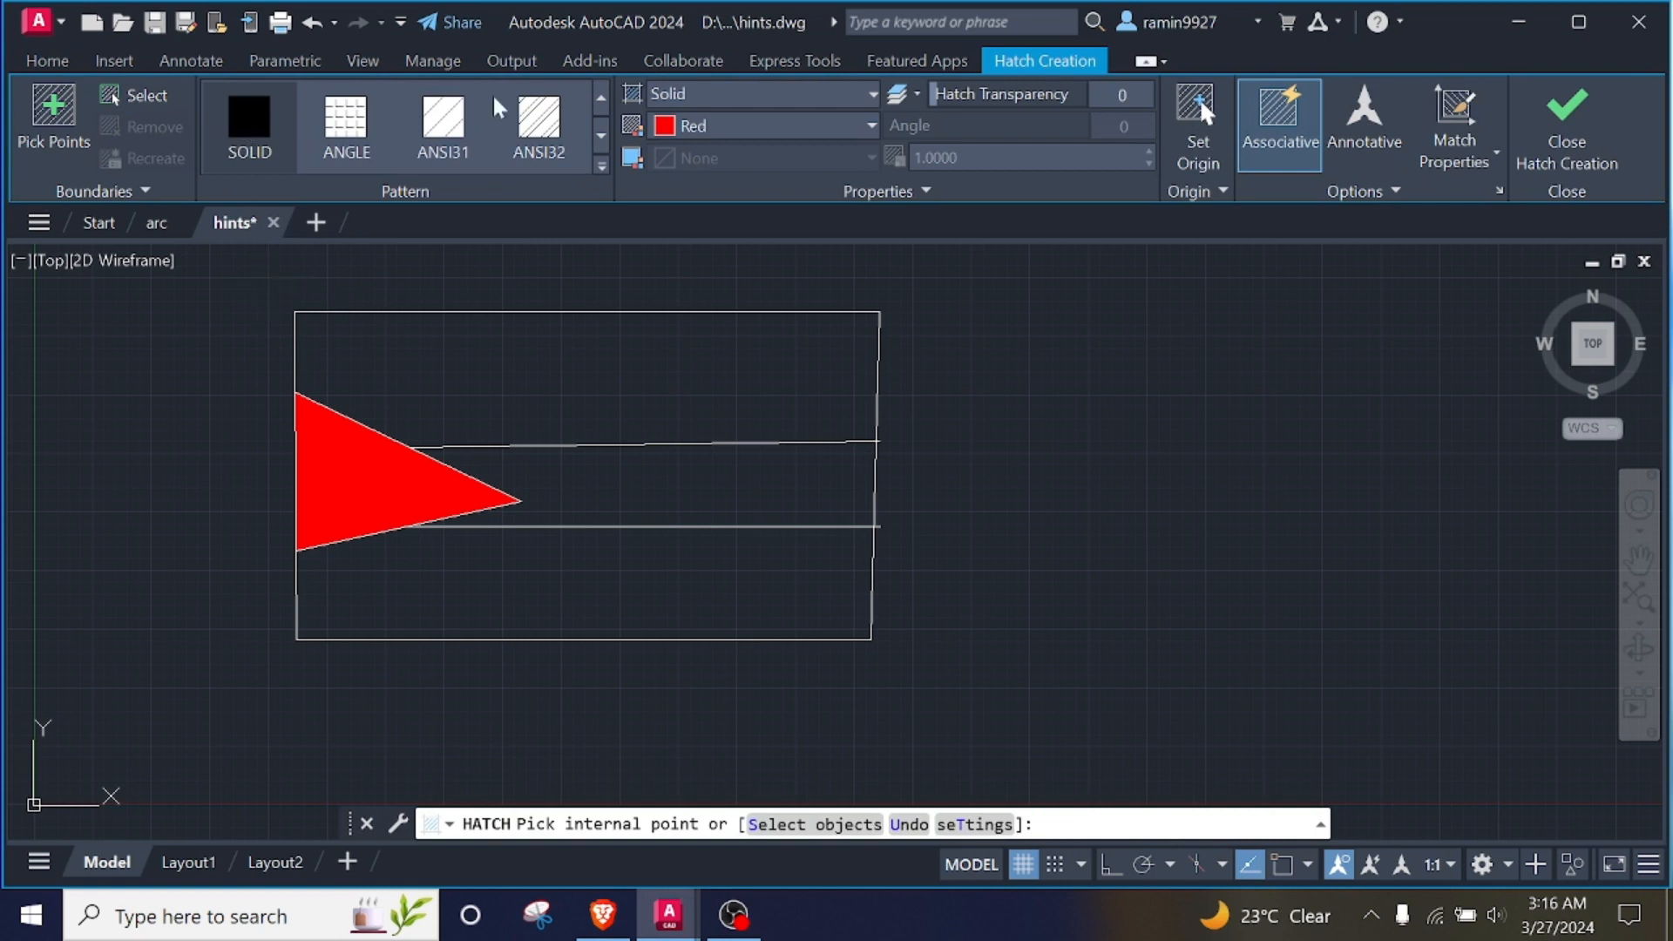
click(797, 125)
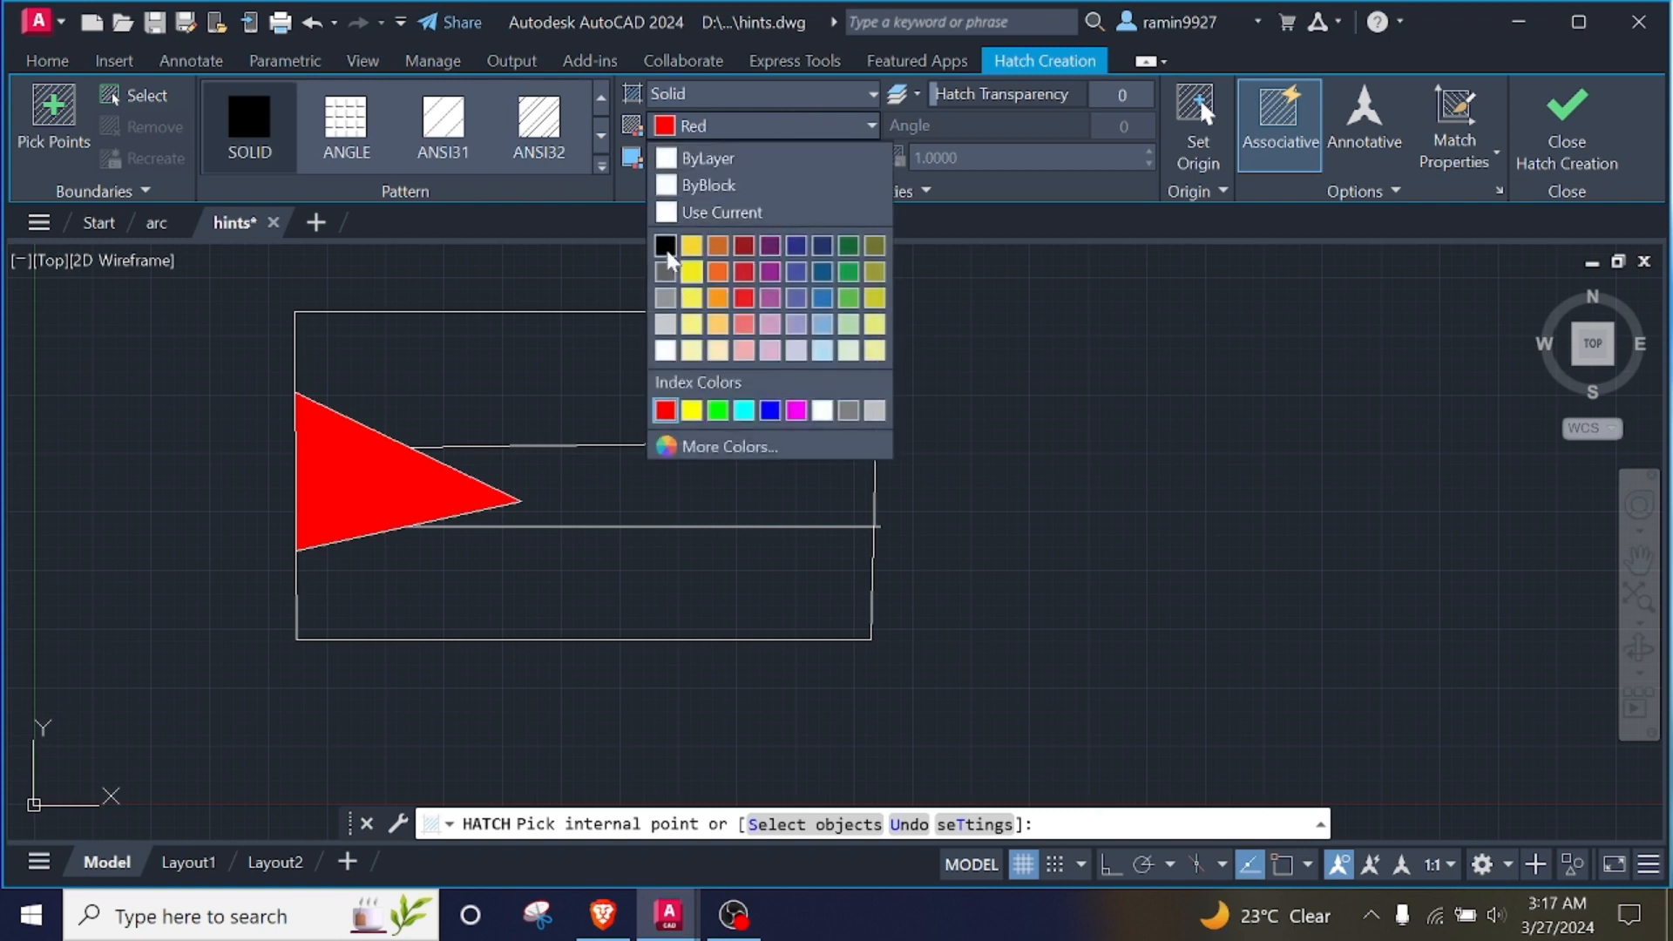
click(665, 247)
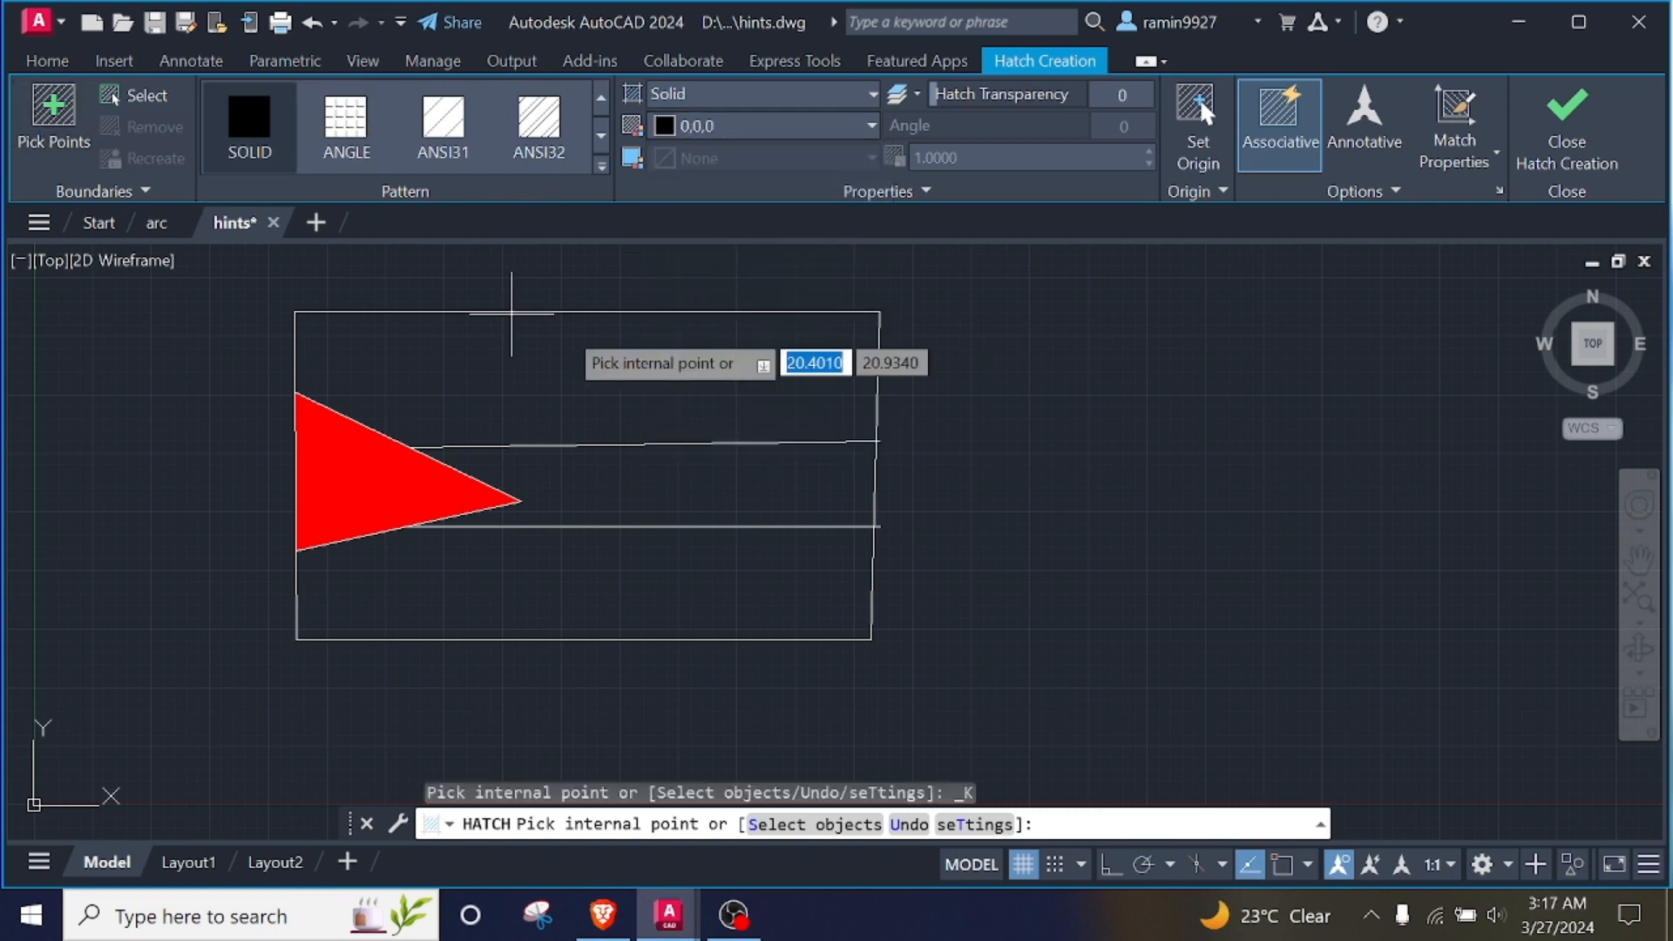
click(639, 390)
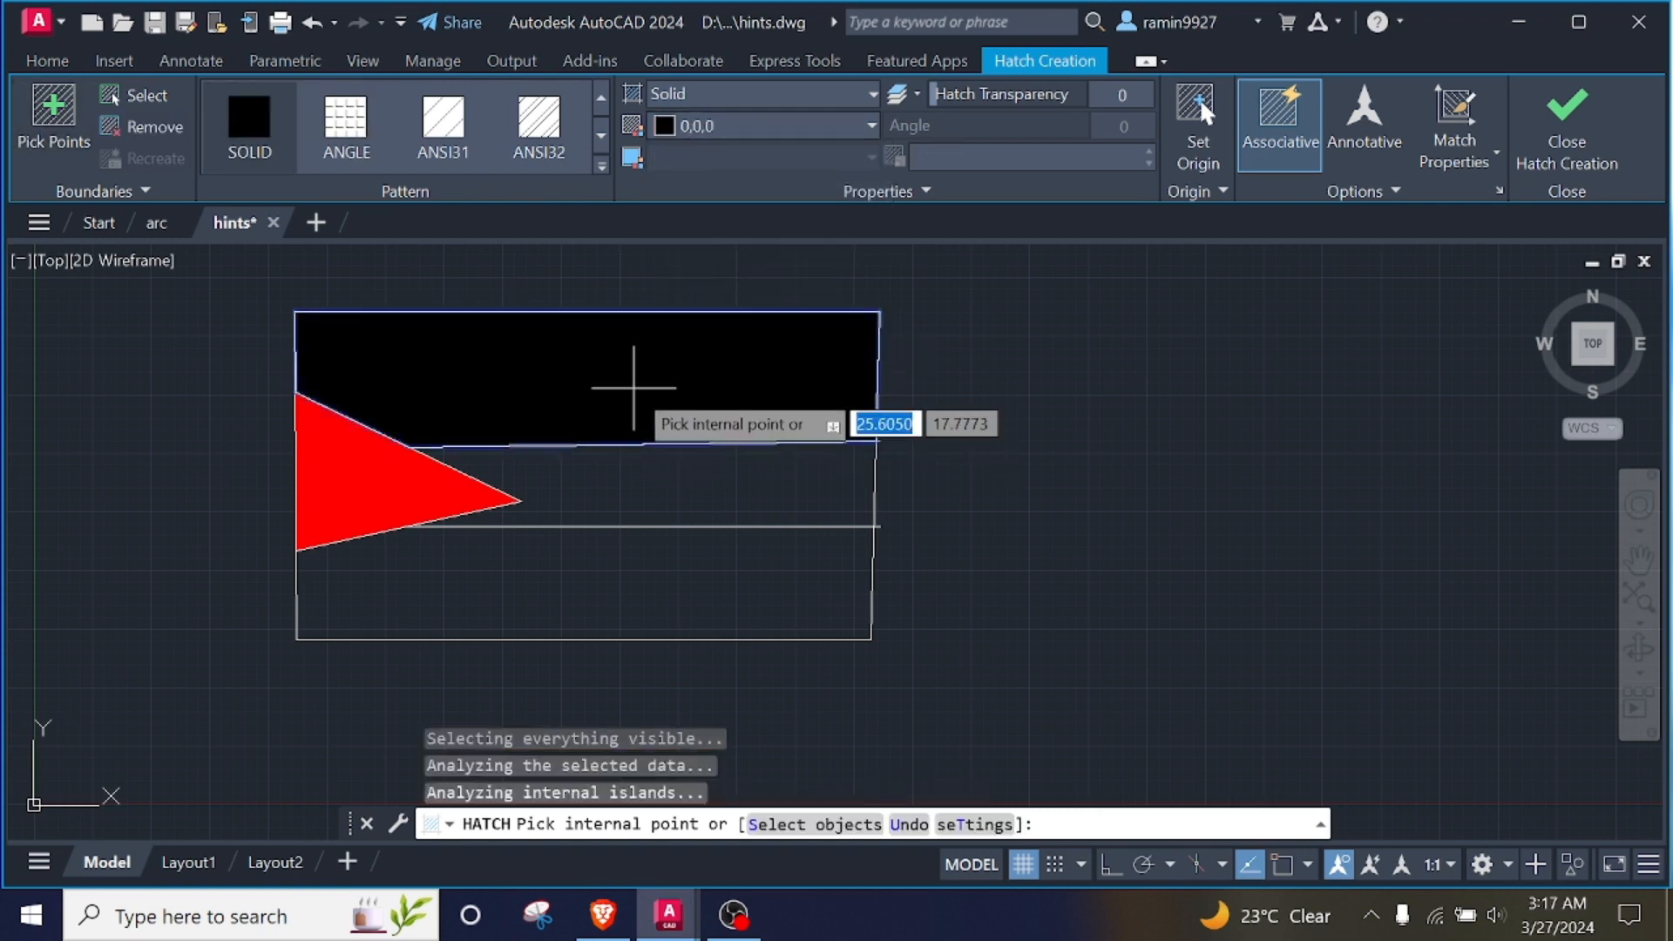
key(Return)
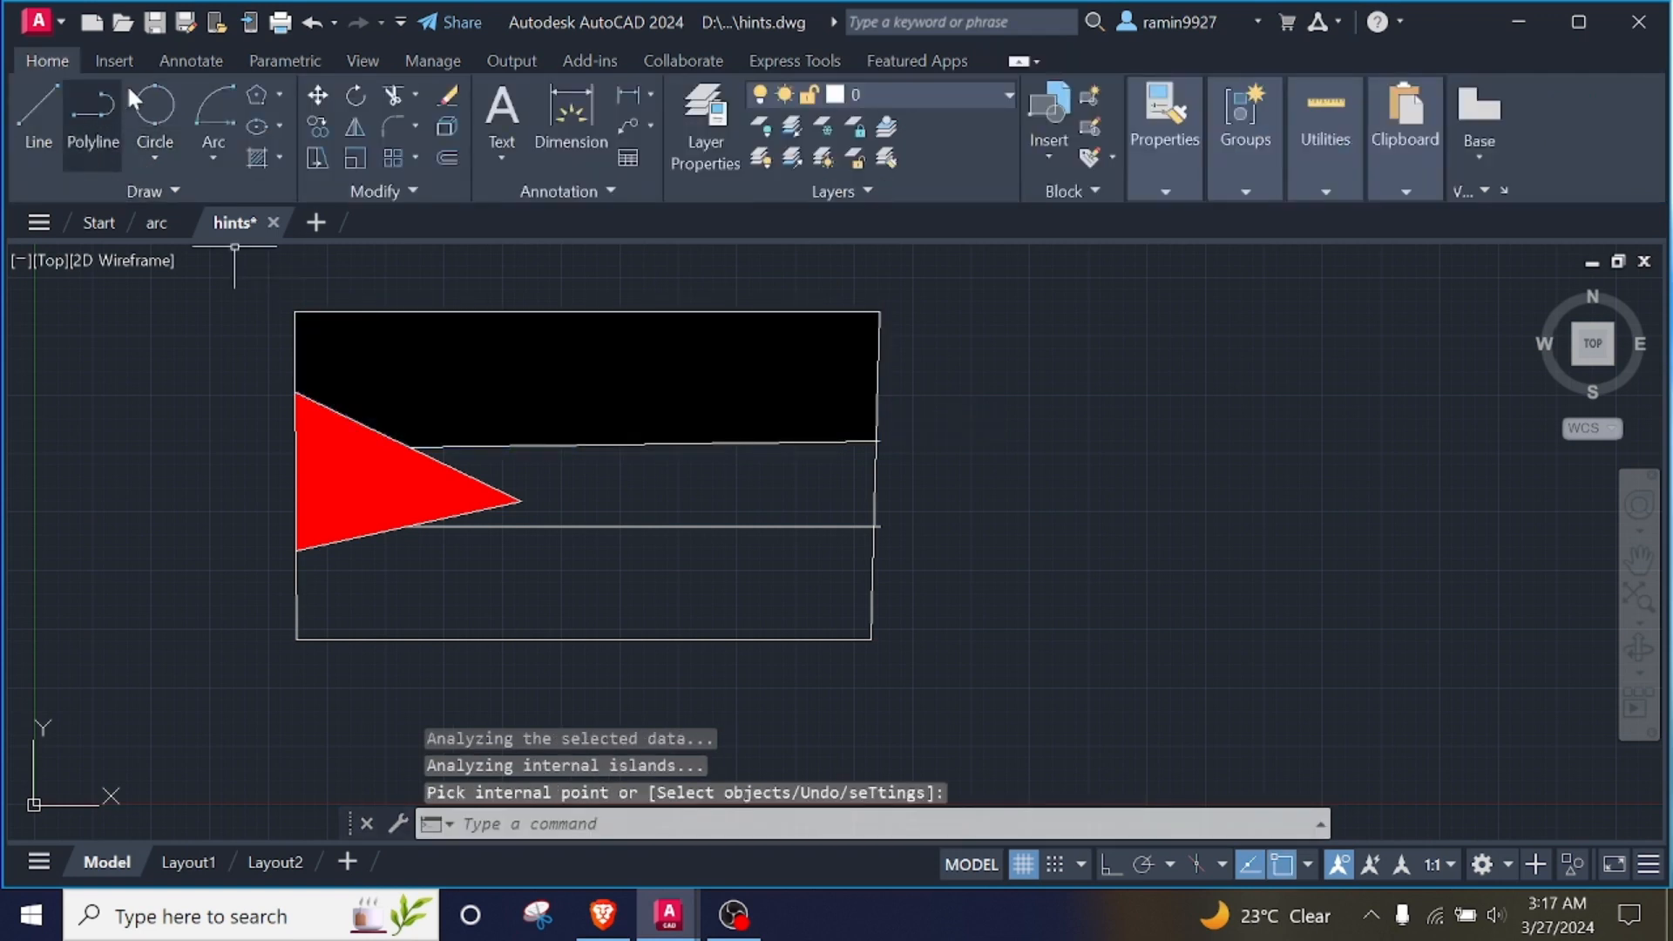
Fill the middle band of the flag with a solid white (255,255,255) hatch.
click(277, 158)
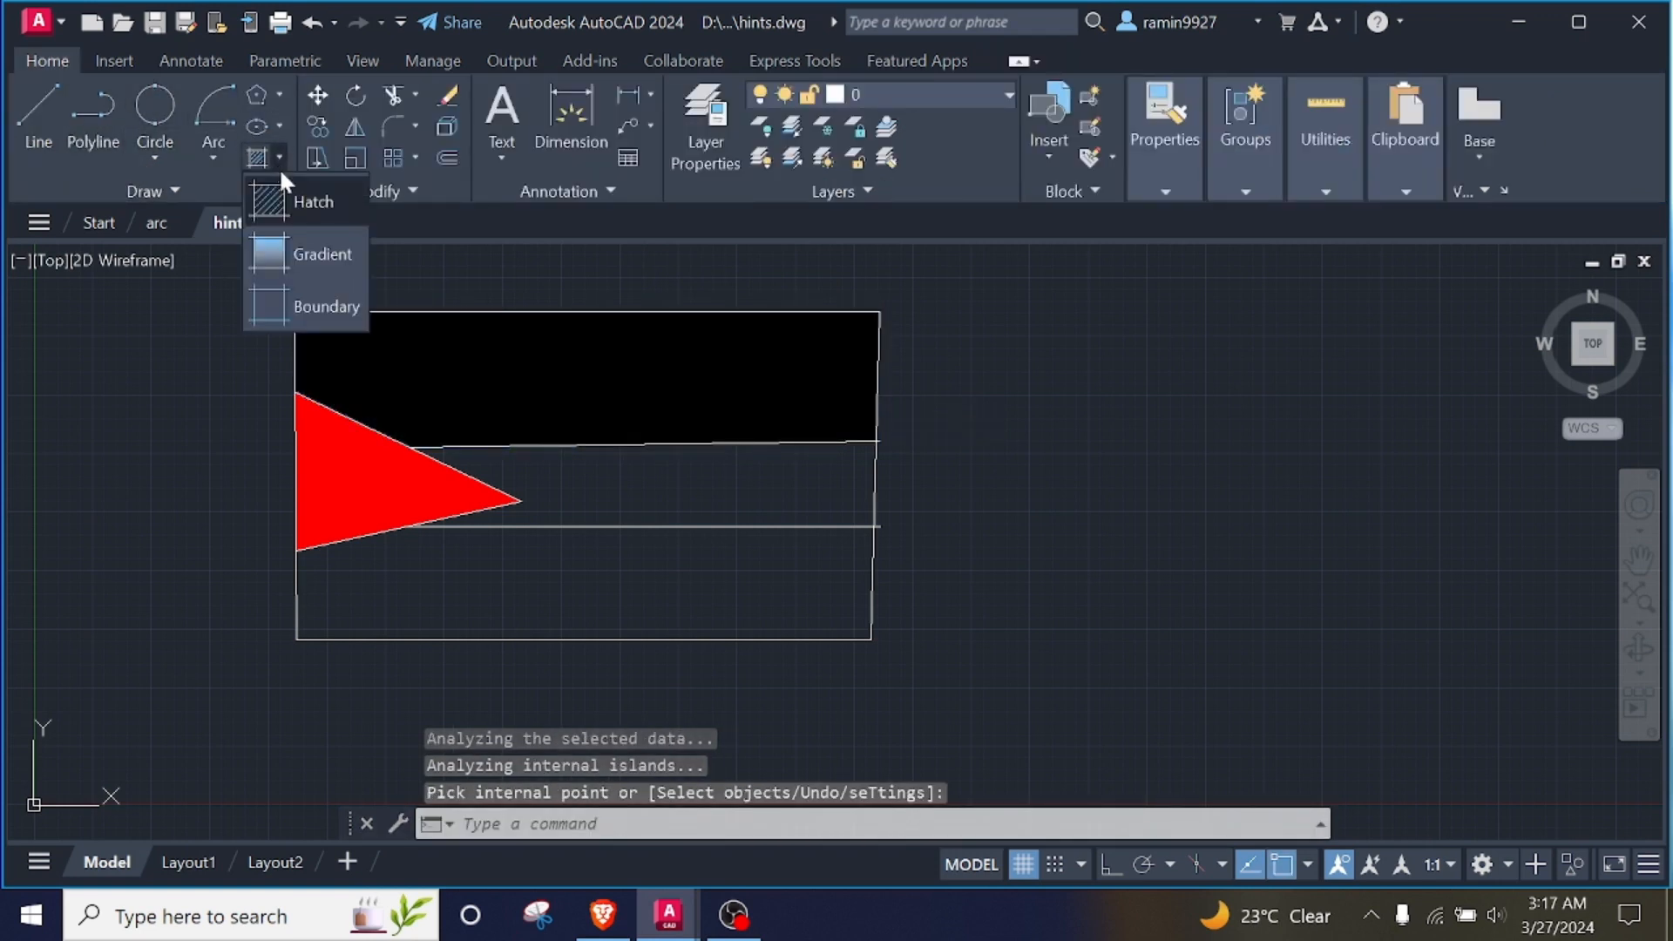
click(300, 206)
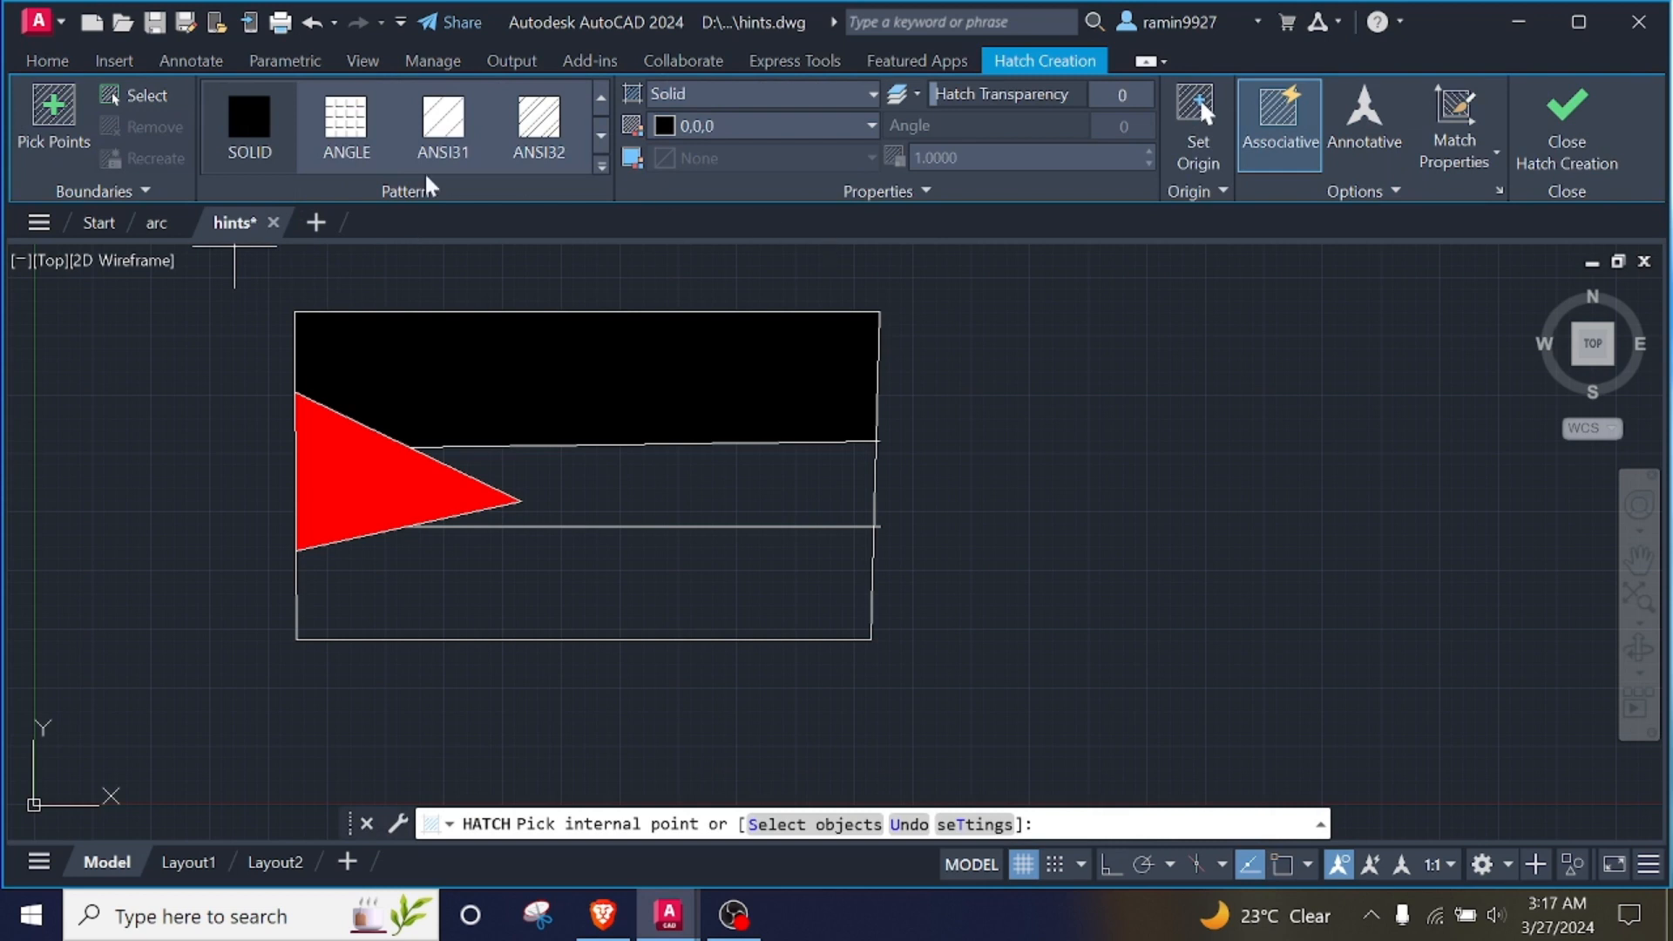
click(837, 126)
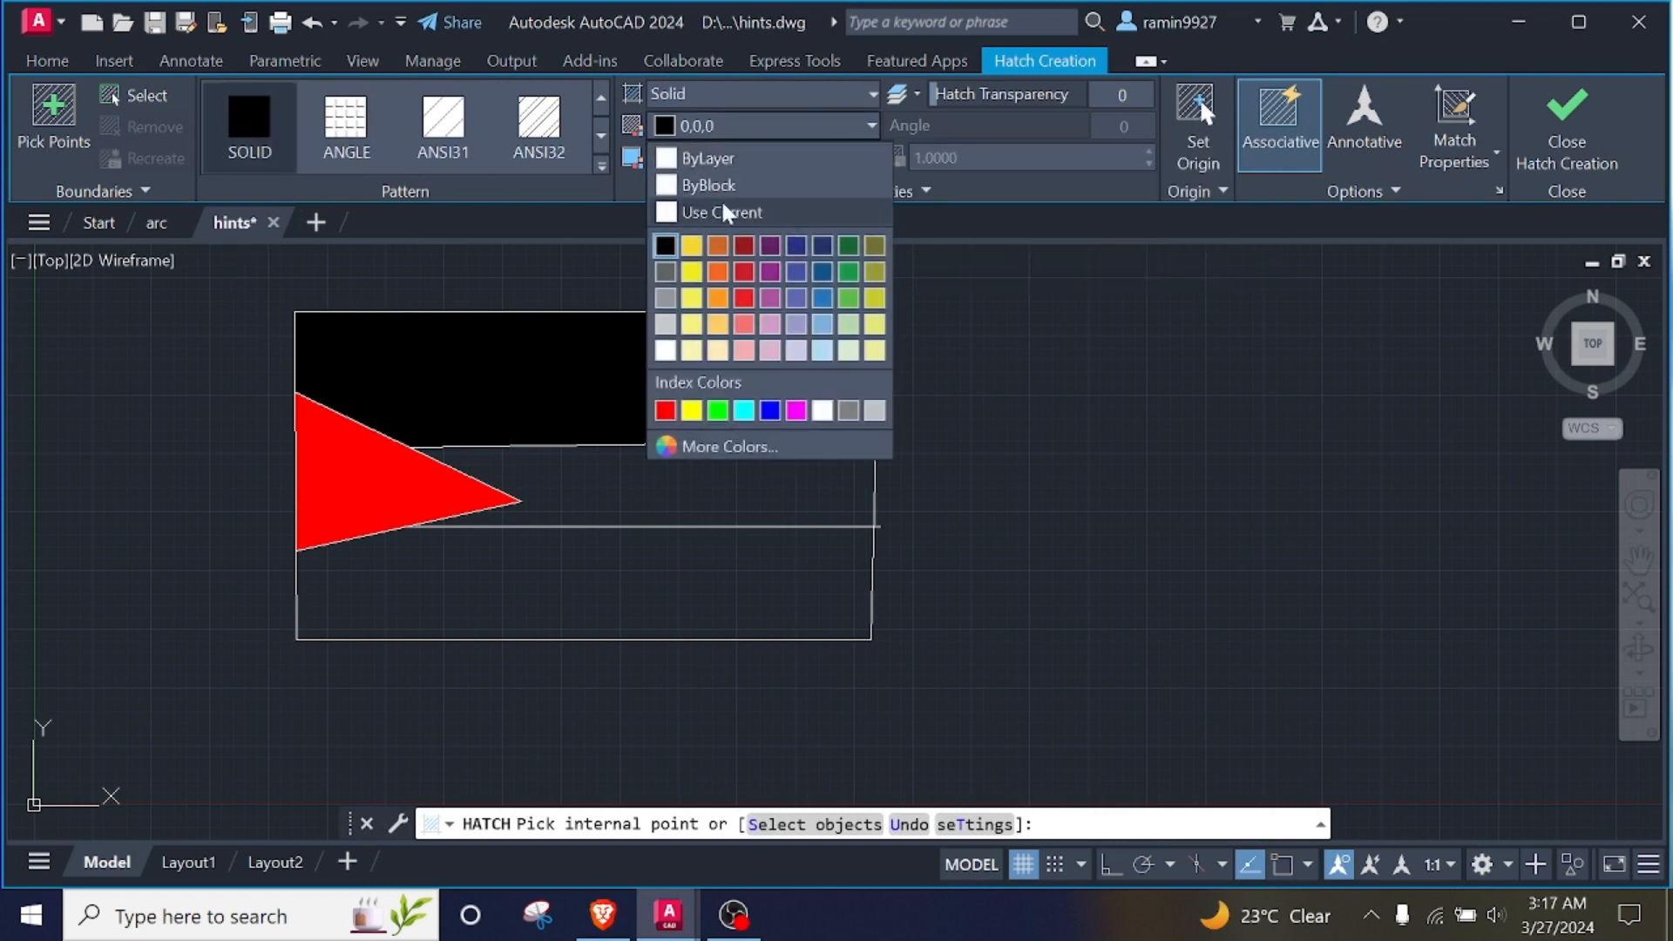
click(667, 350)
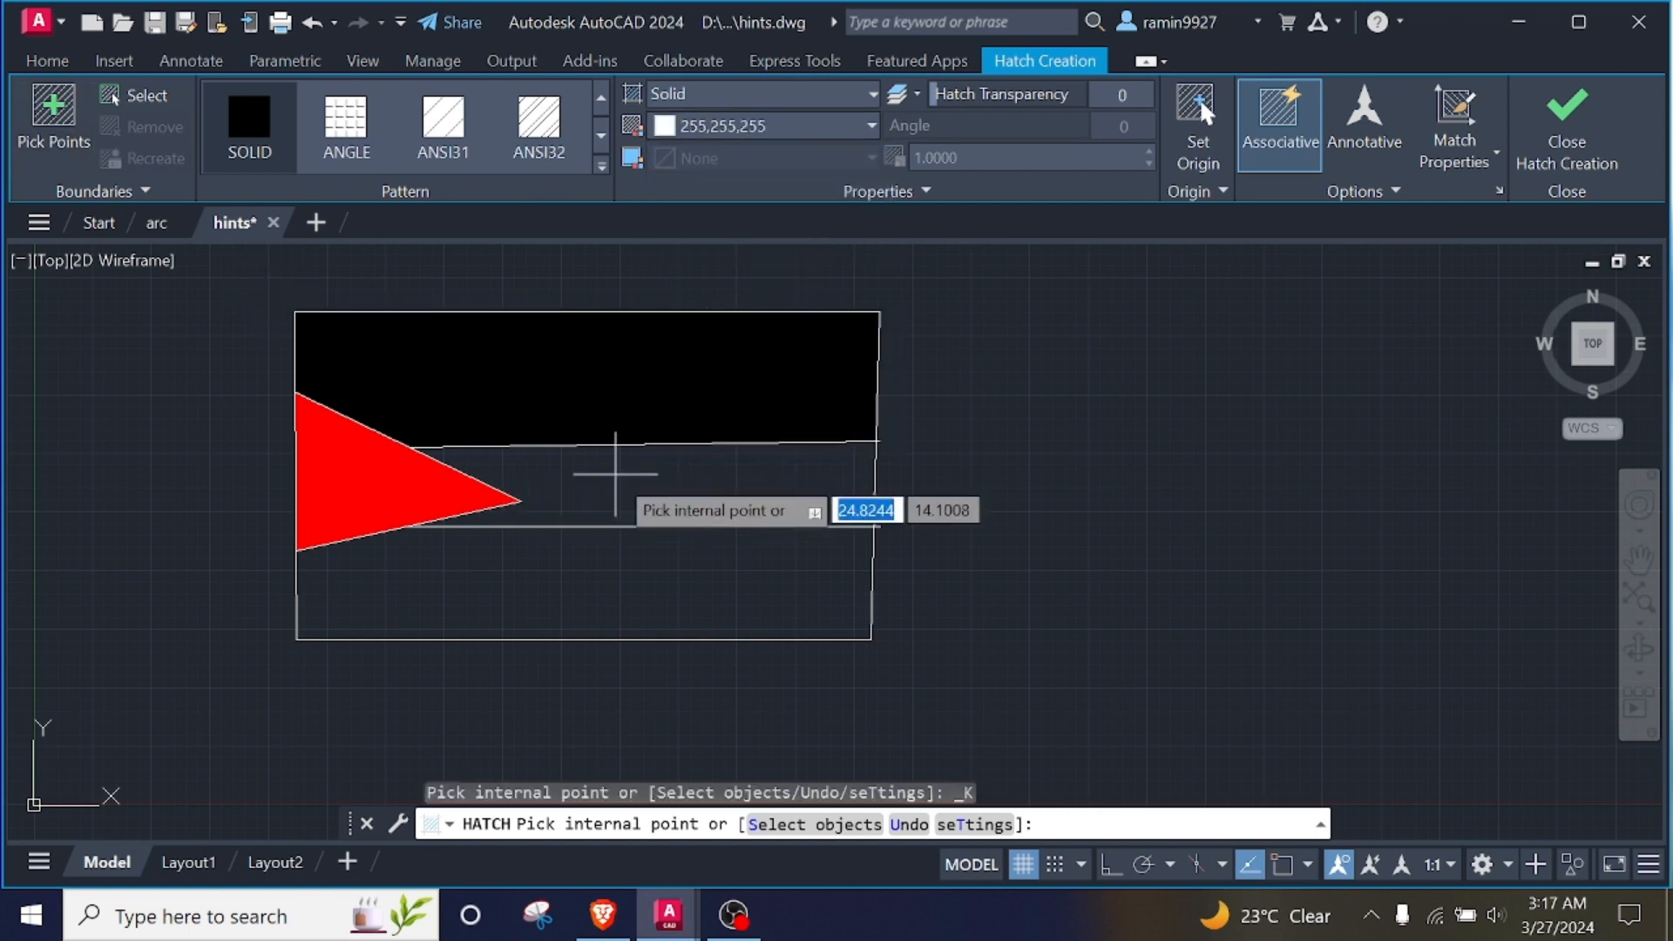
click(609, 462)
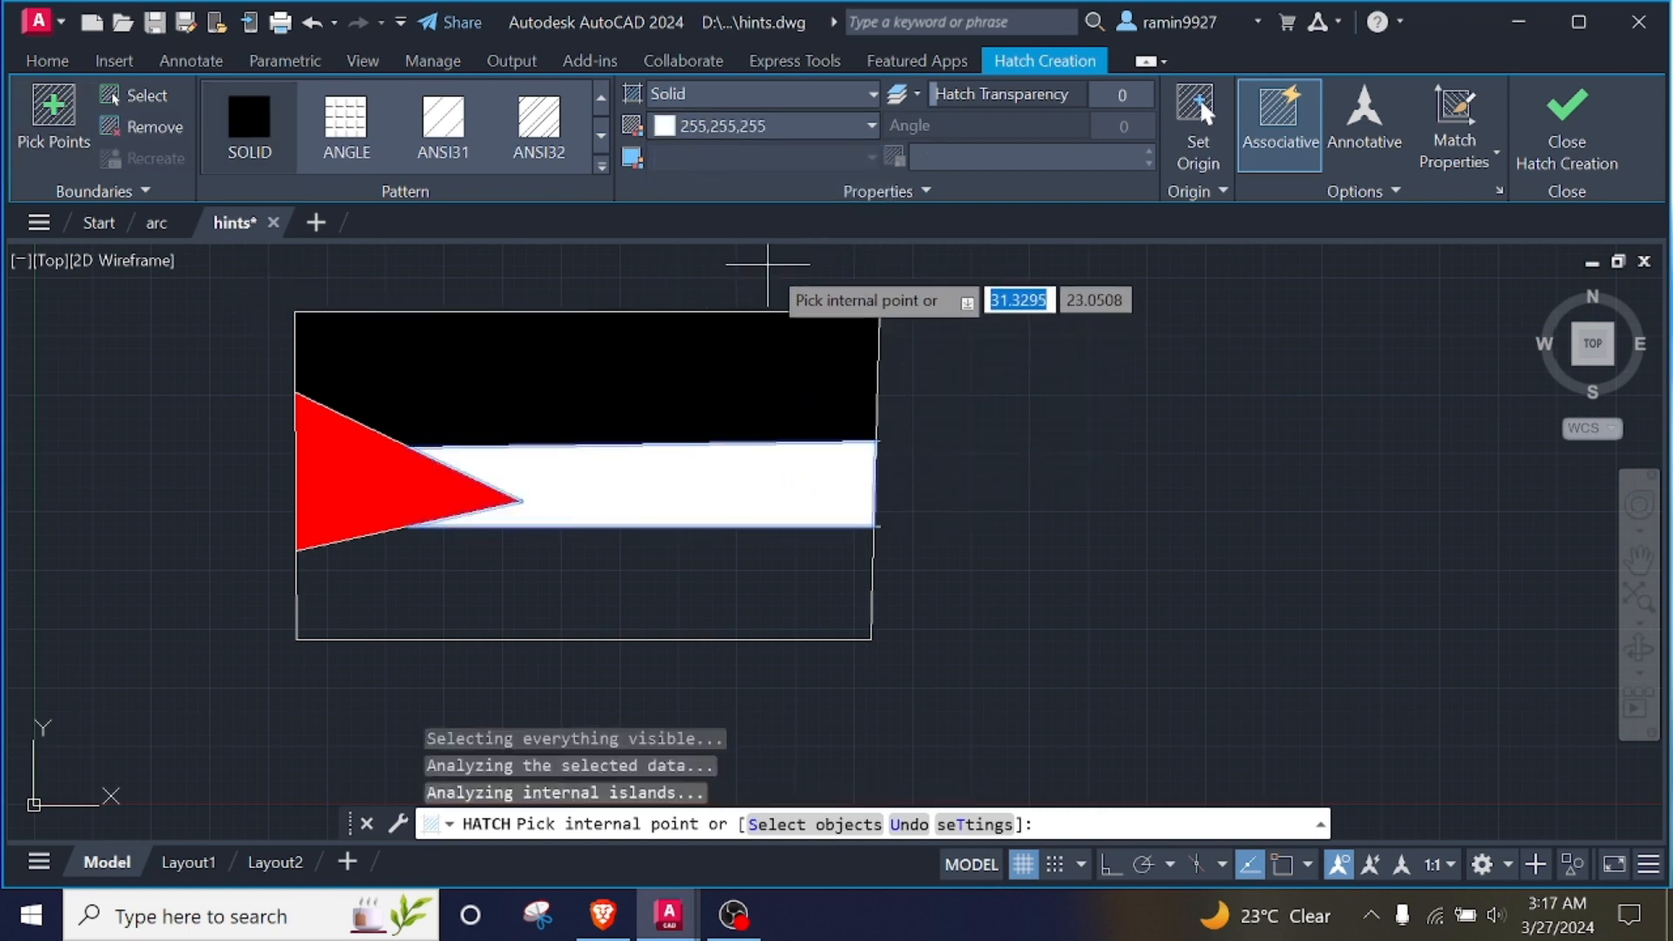
key(Return)
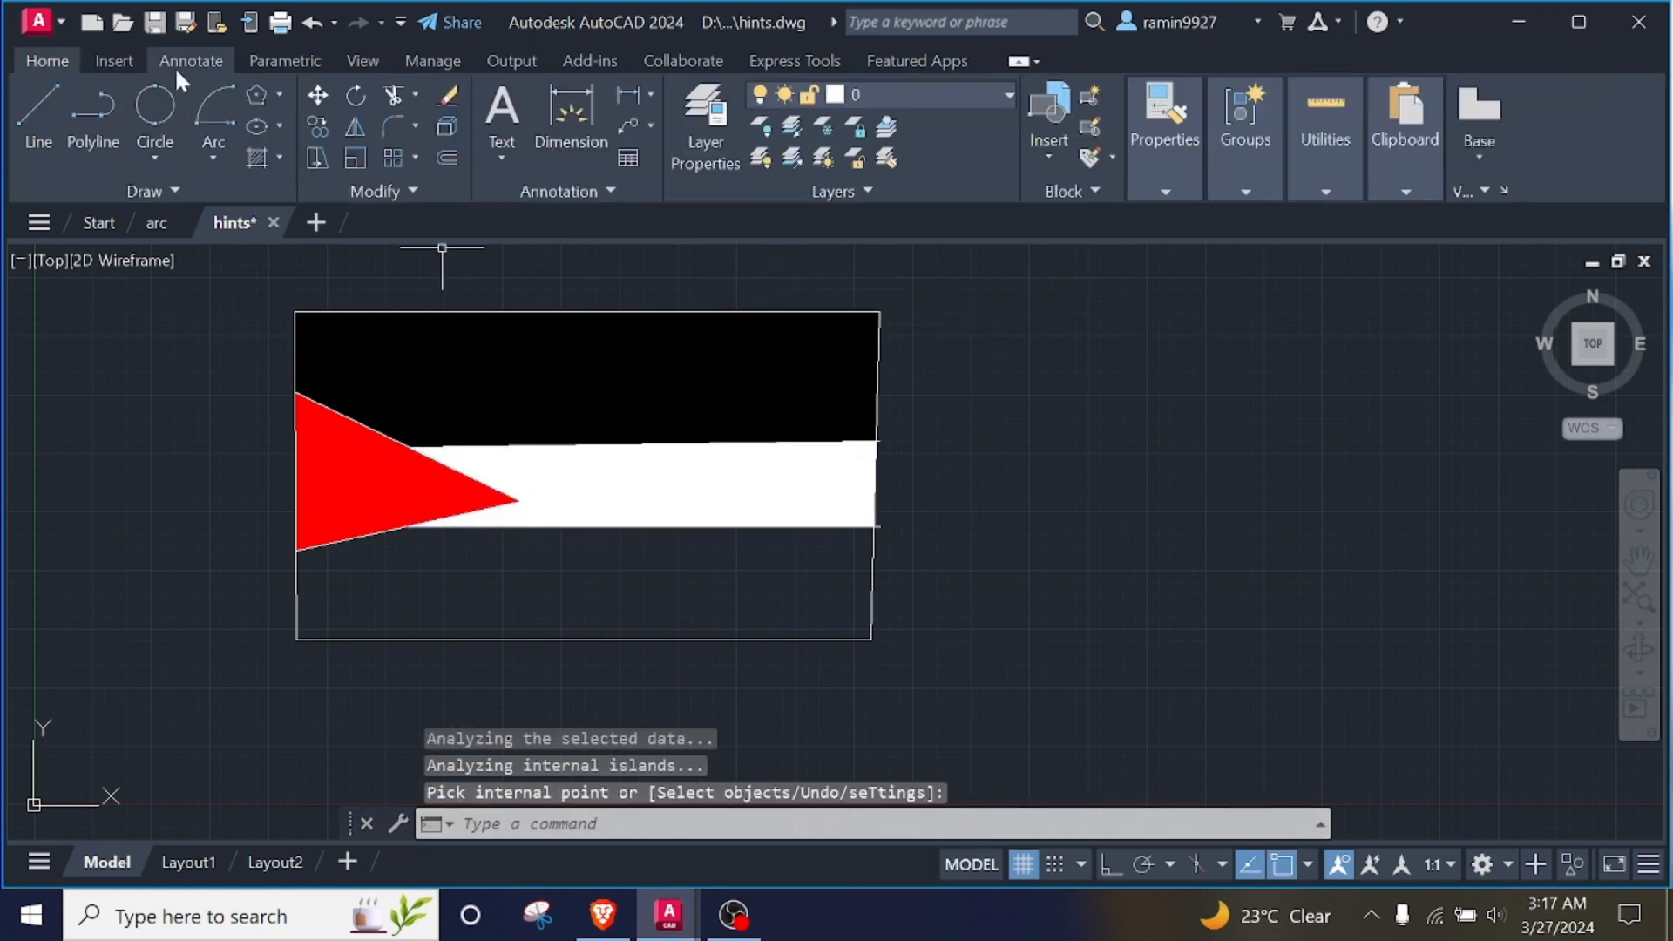
click(281, 158)
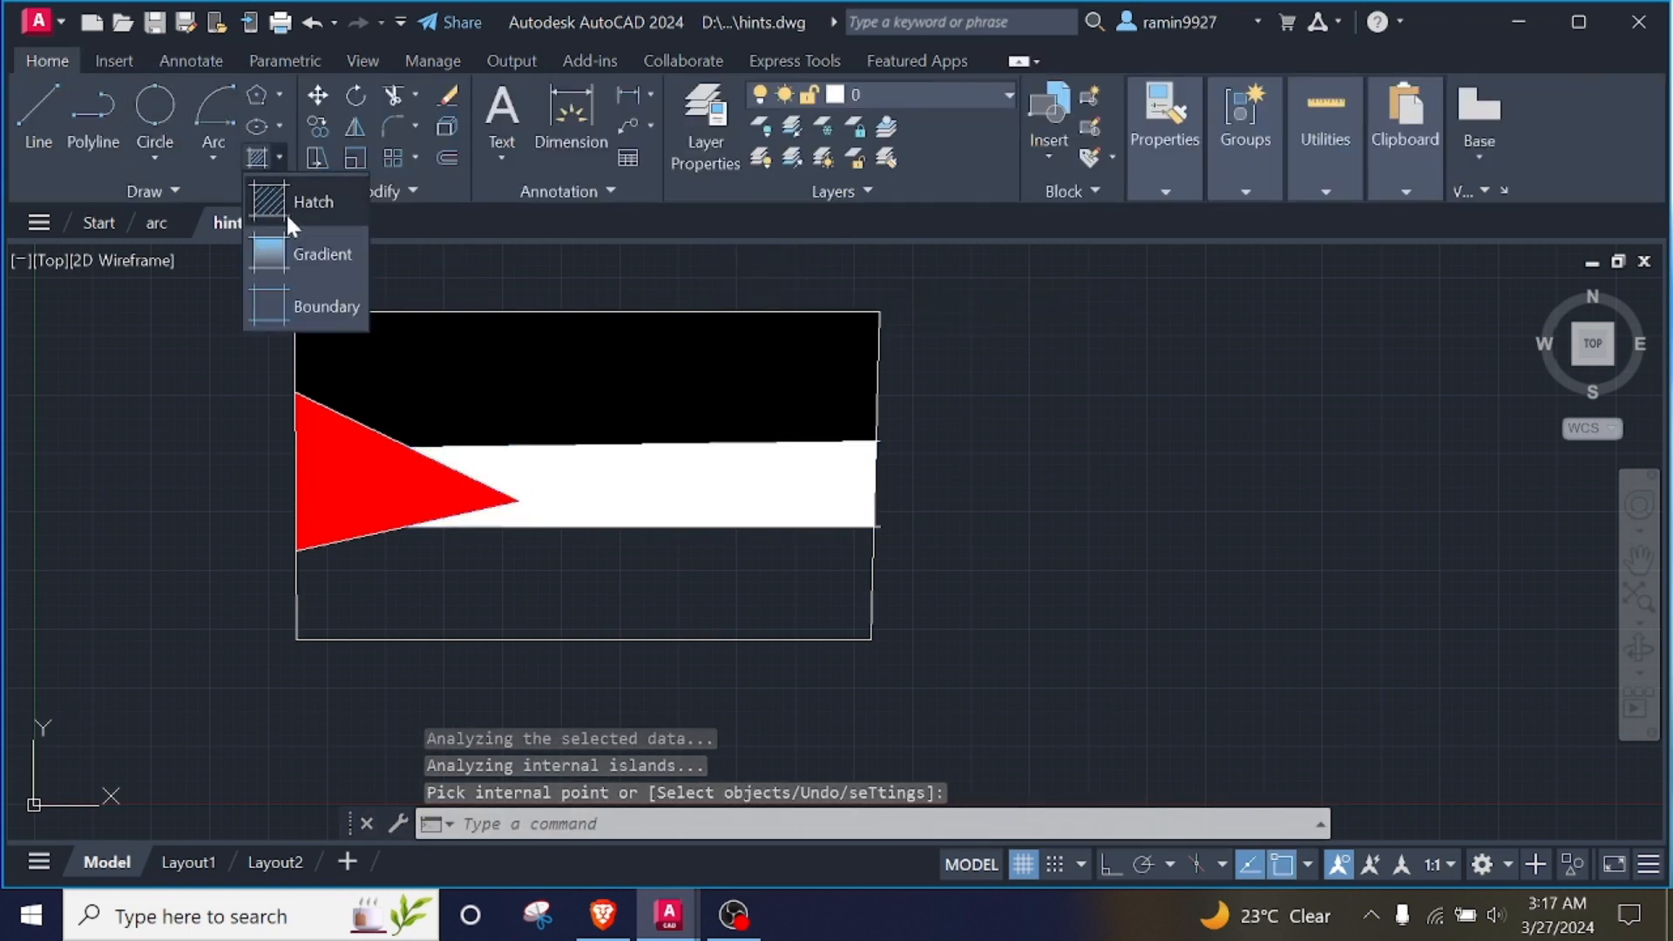
click(312, 218)
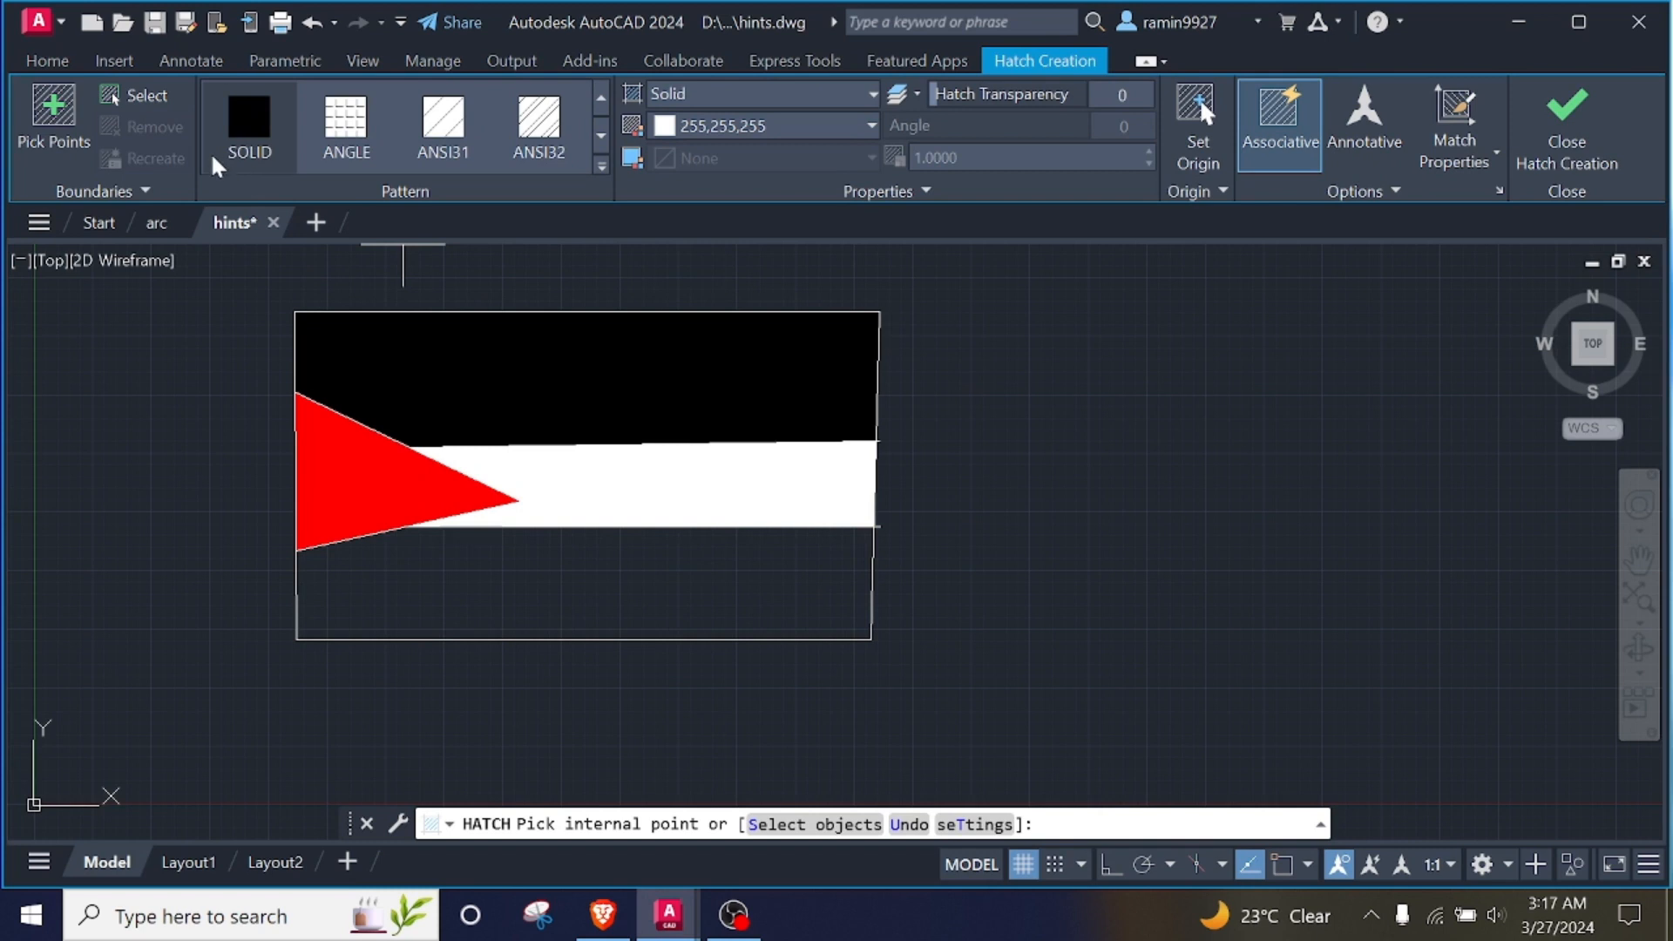
key(Escape)
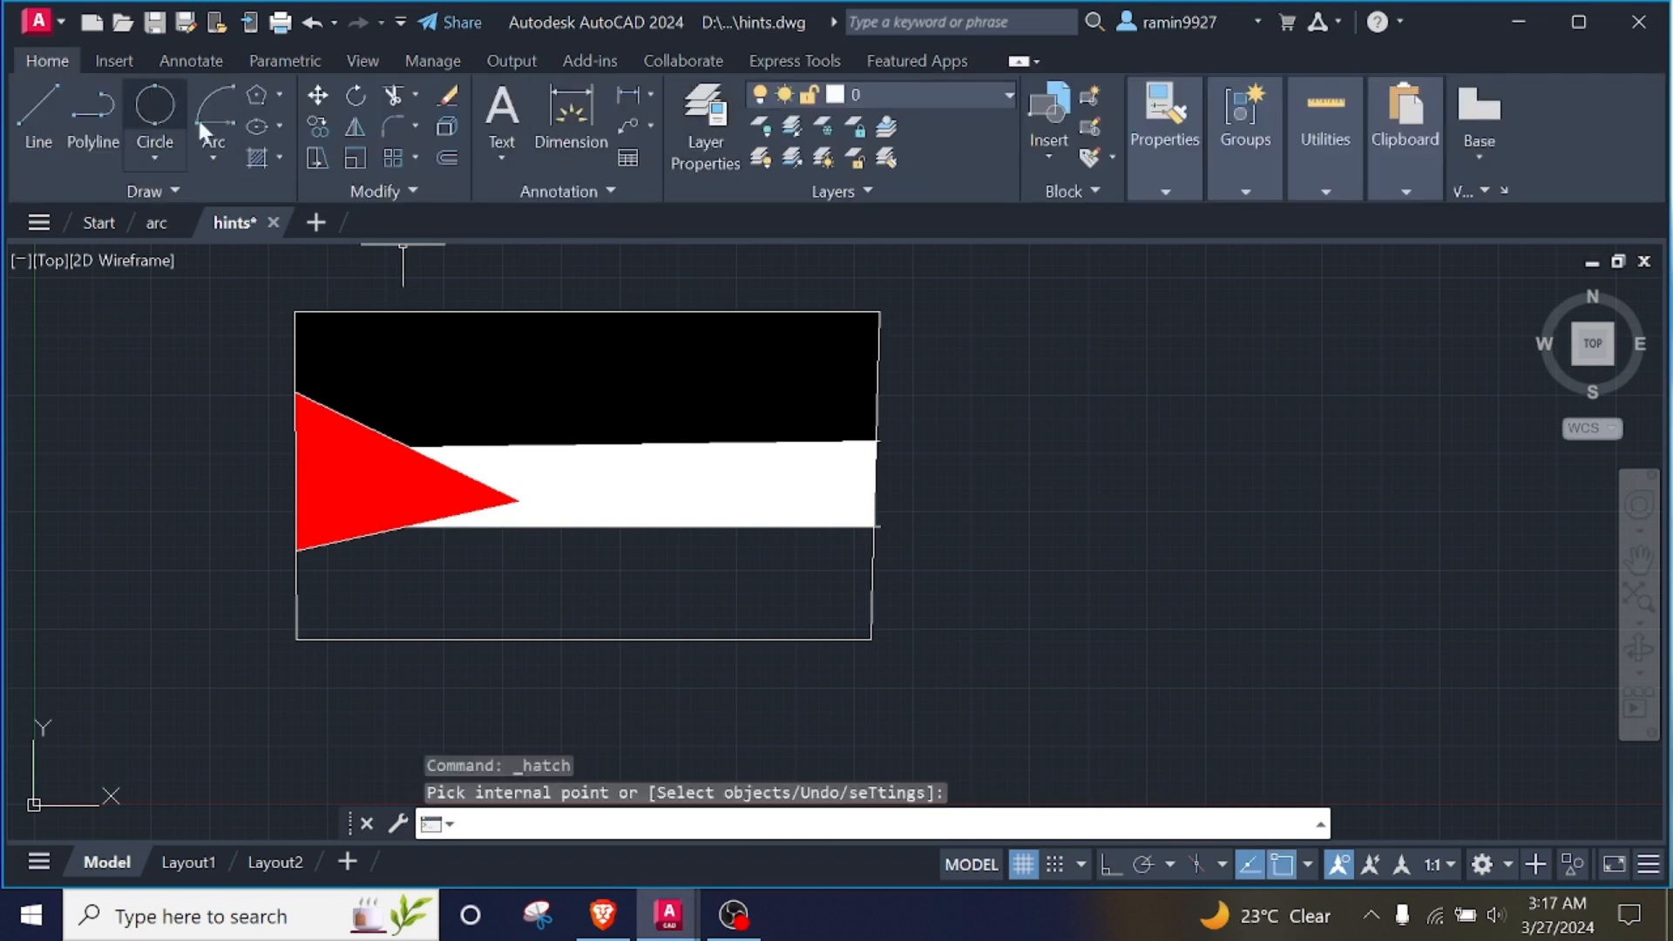
Fill the lower band of the flag with a solid green (19,103,52) hatch.
click(281, 157)
click(294, 201)
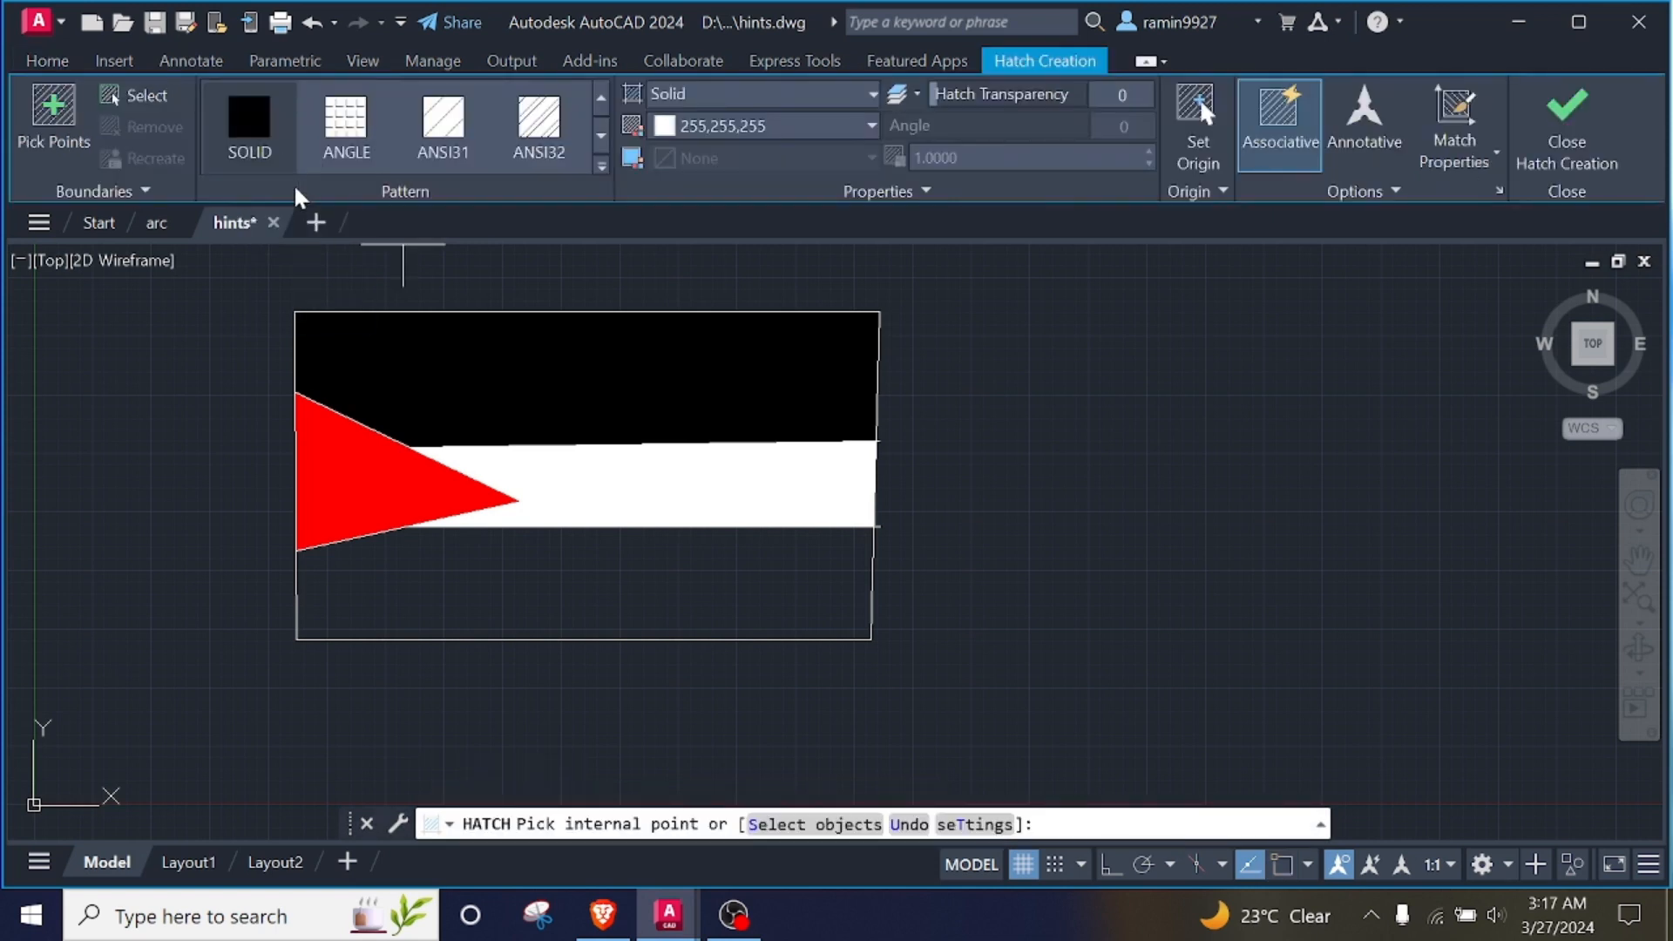
click(814, 133)
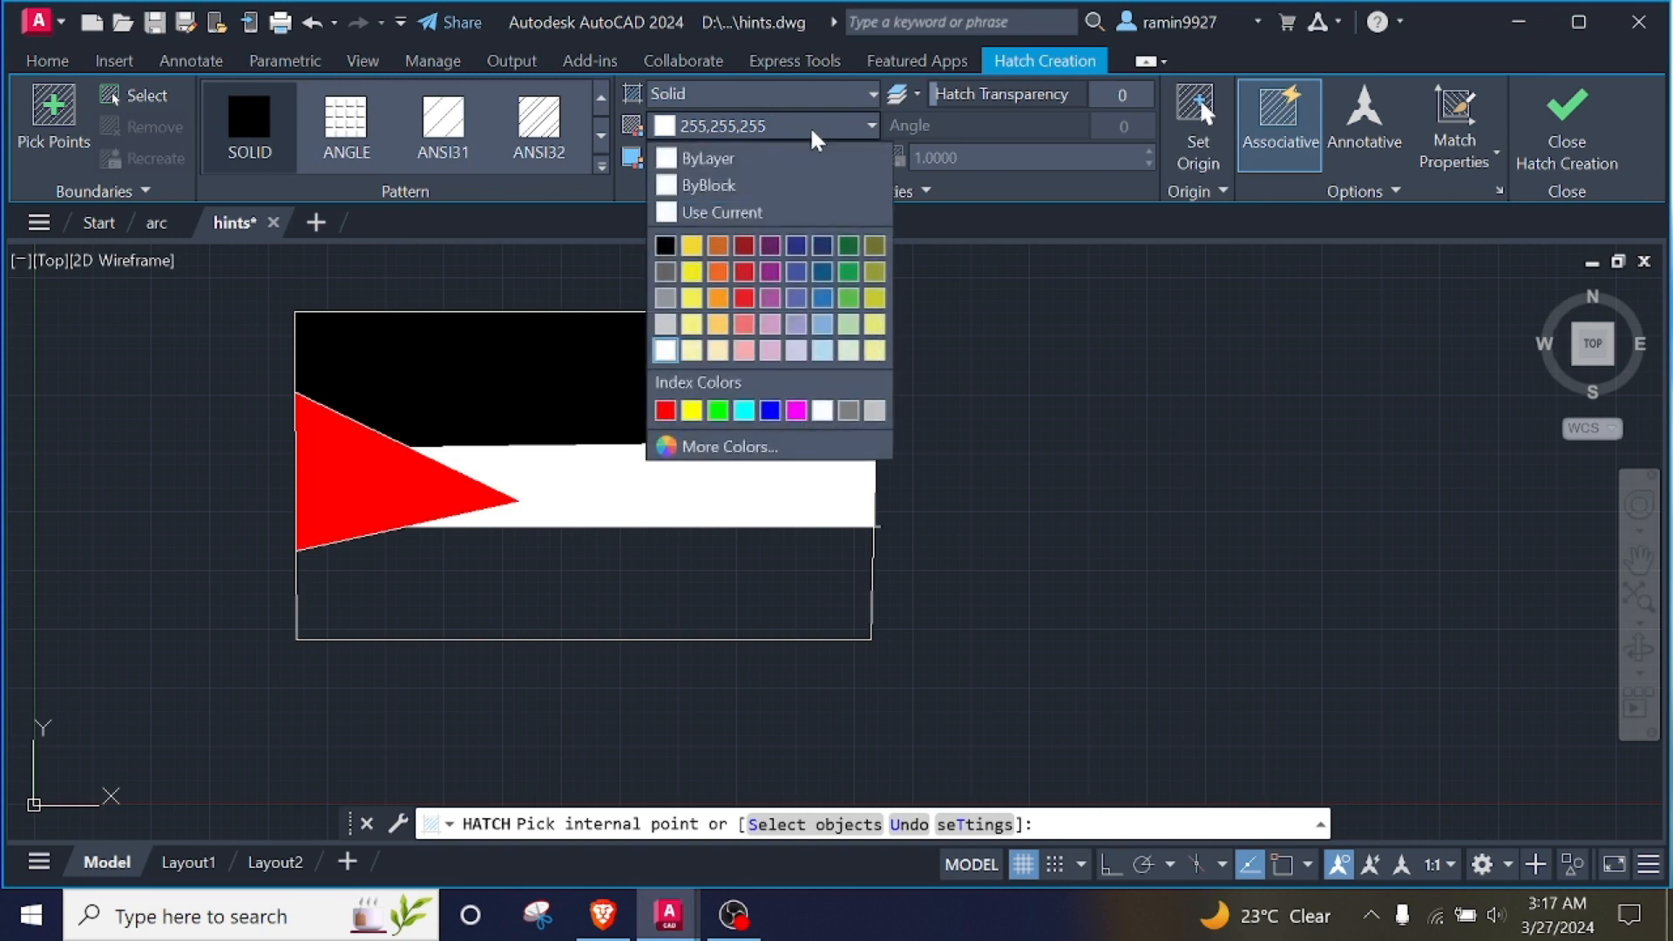
click(849, 249)
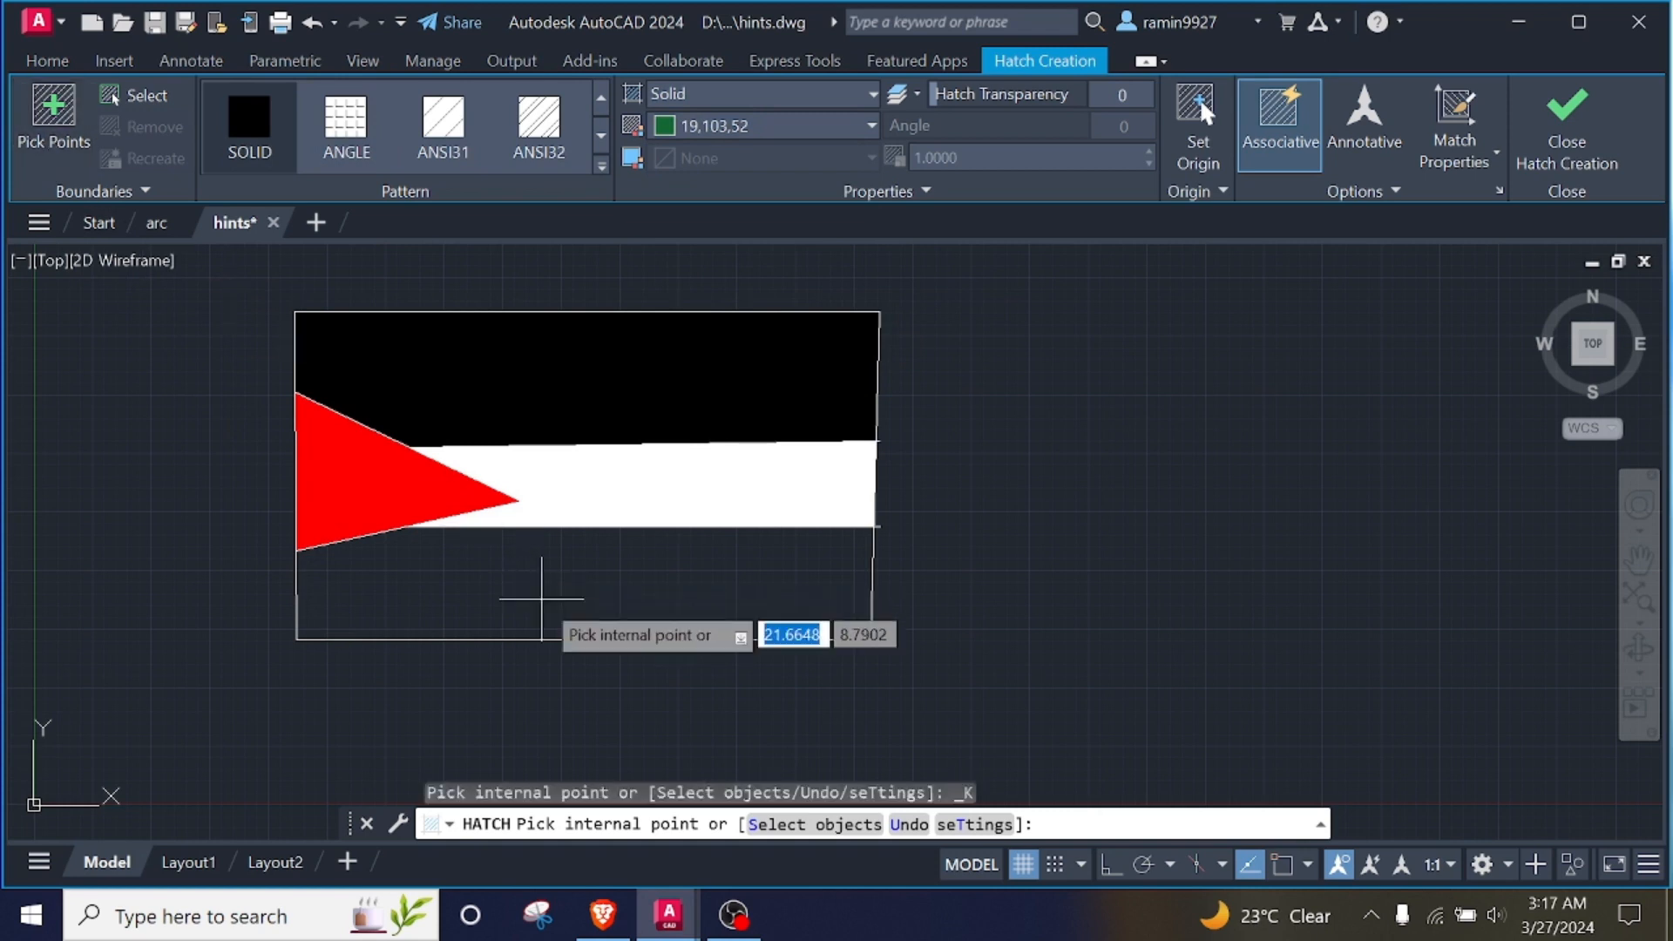
click(542, 599)
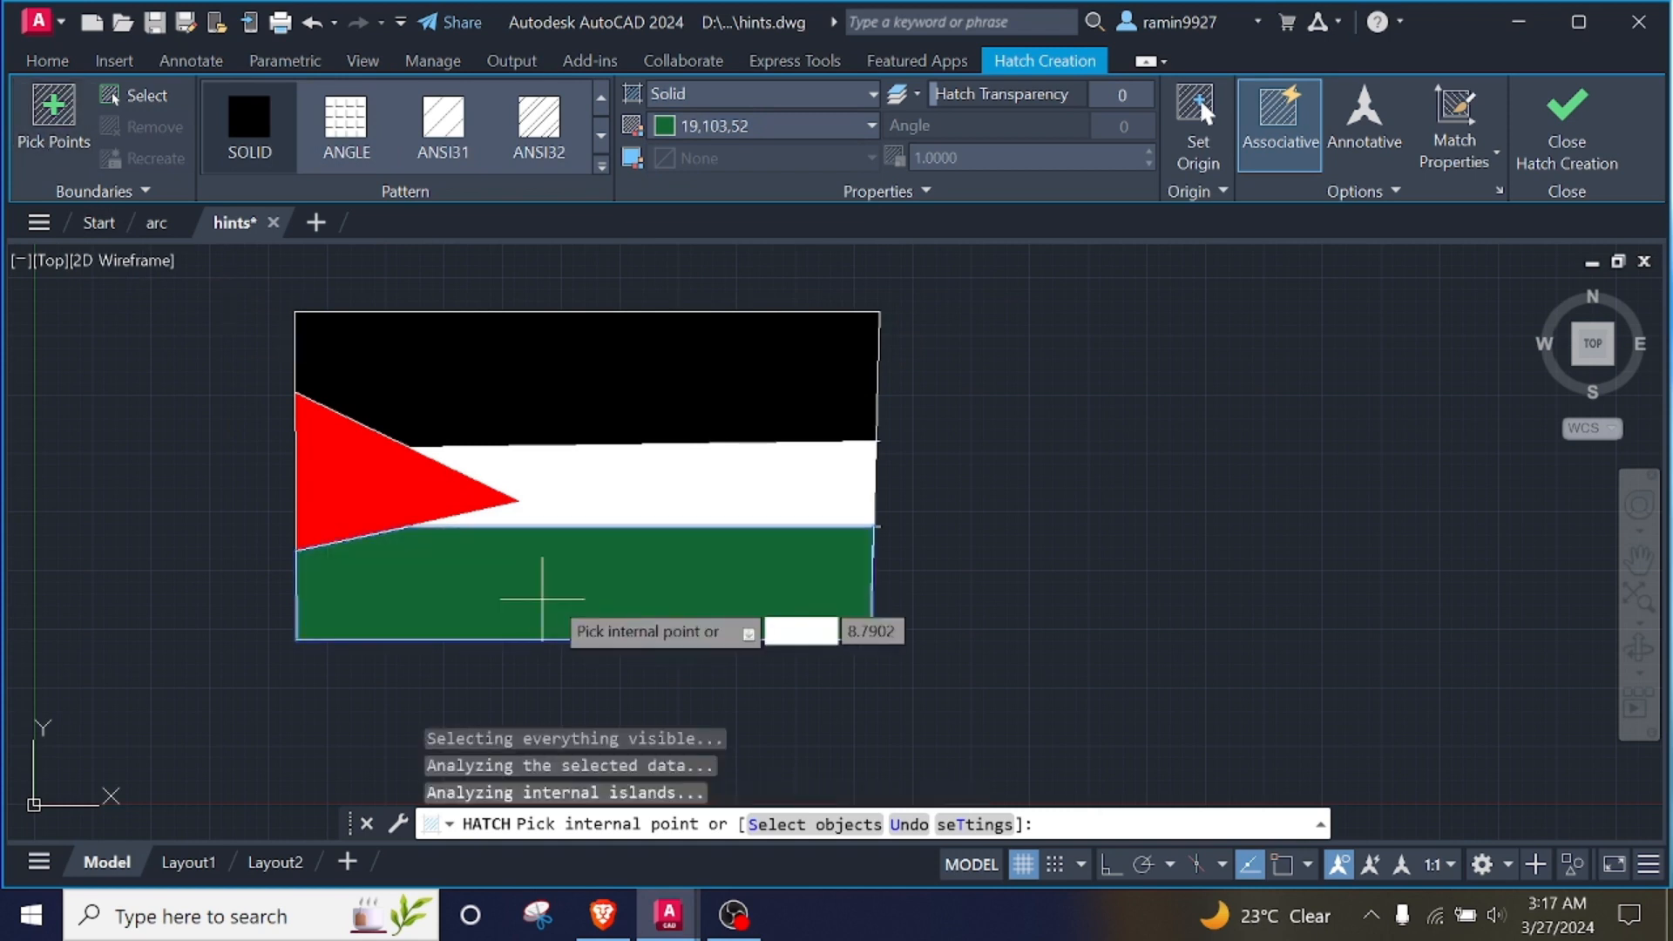
click(1565, 130)
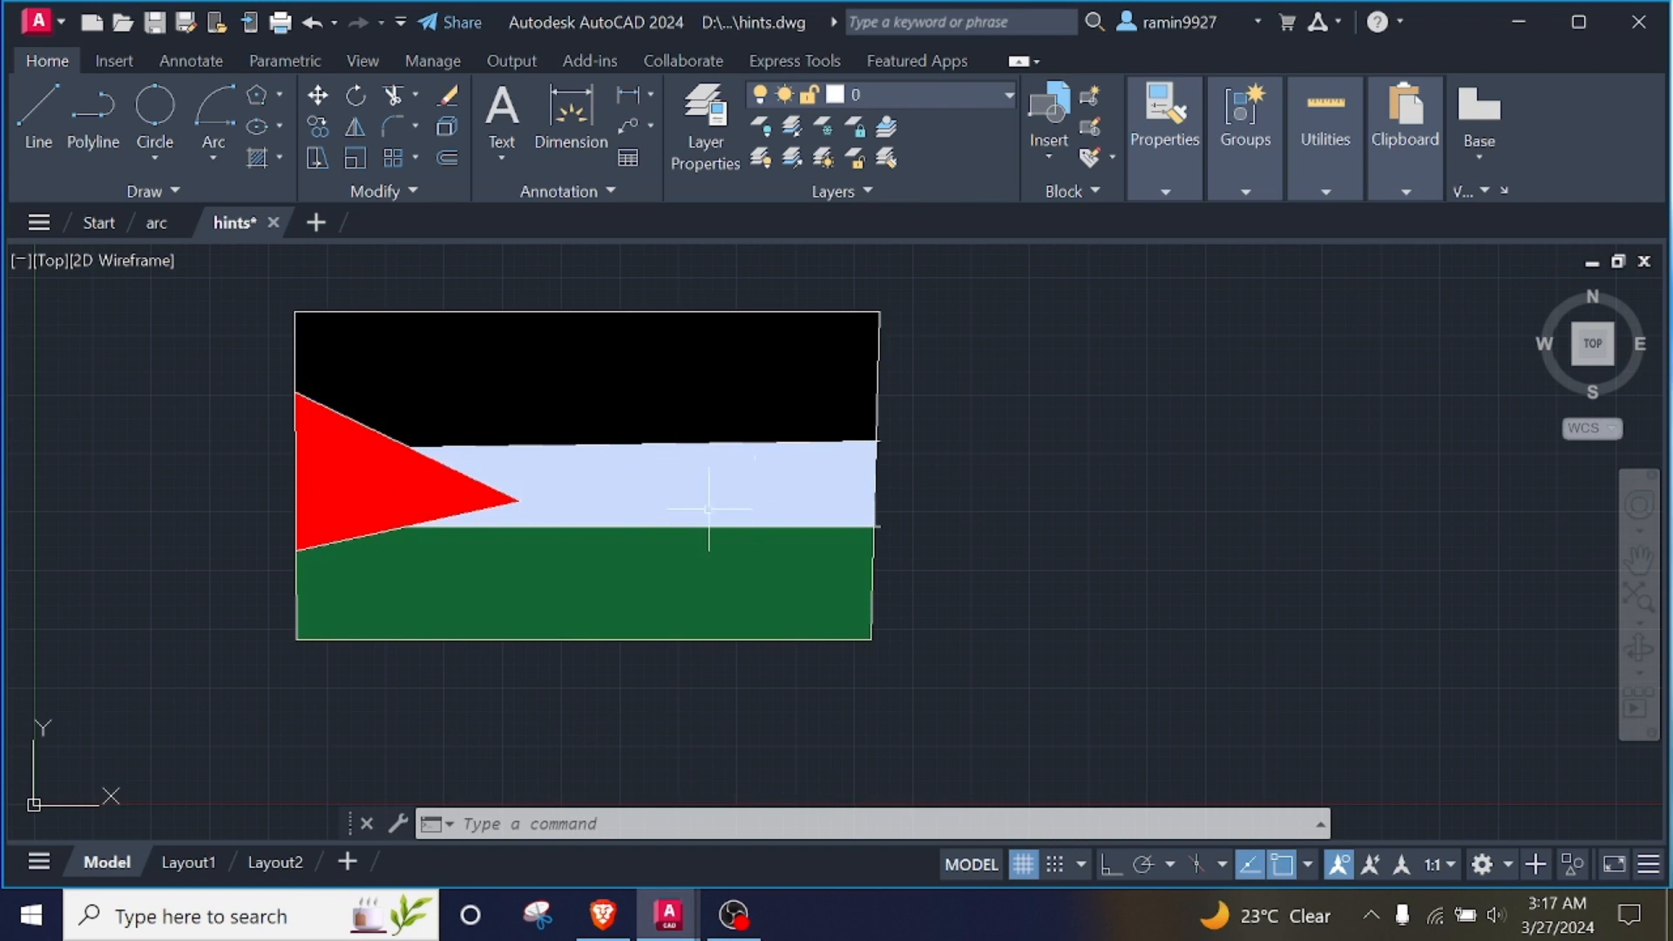
text(h)
key(Return)
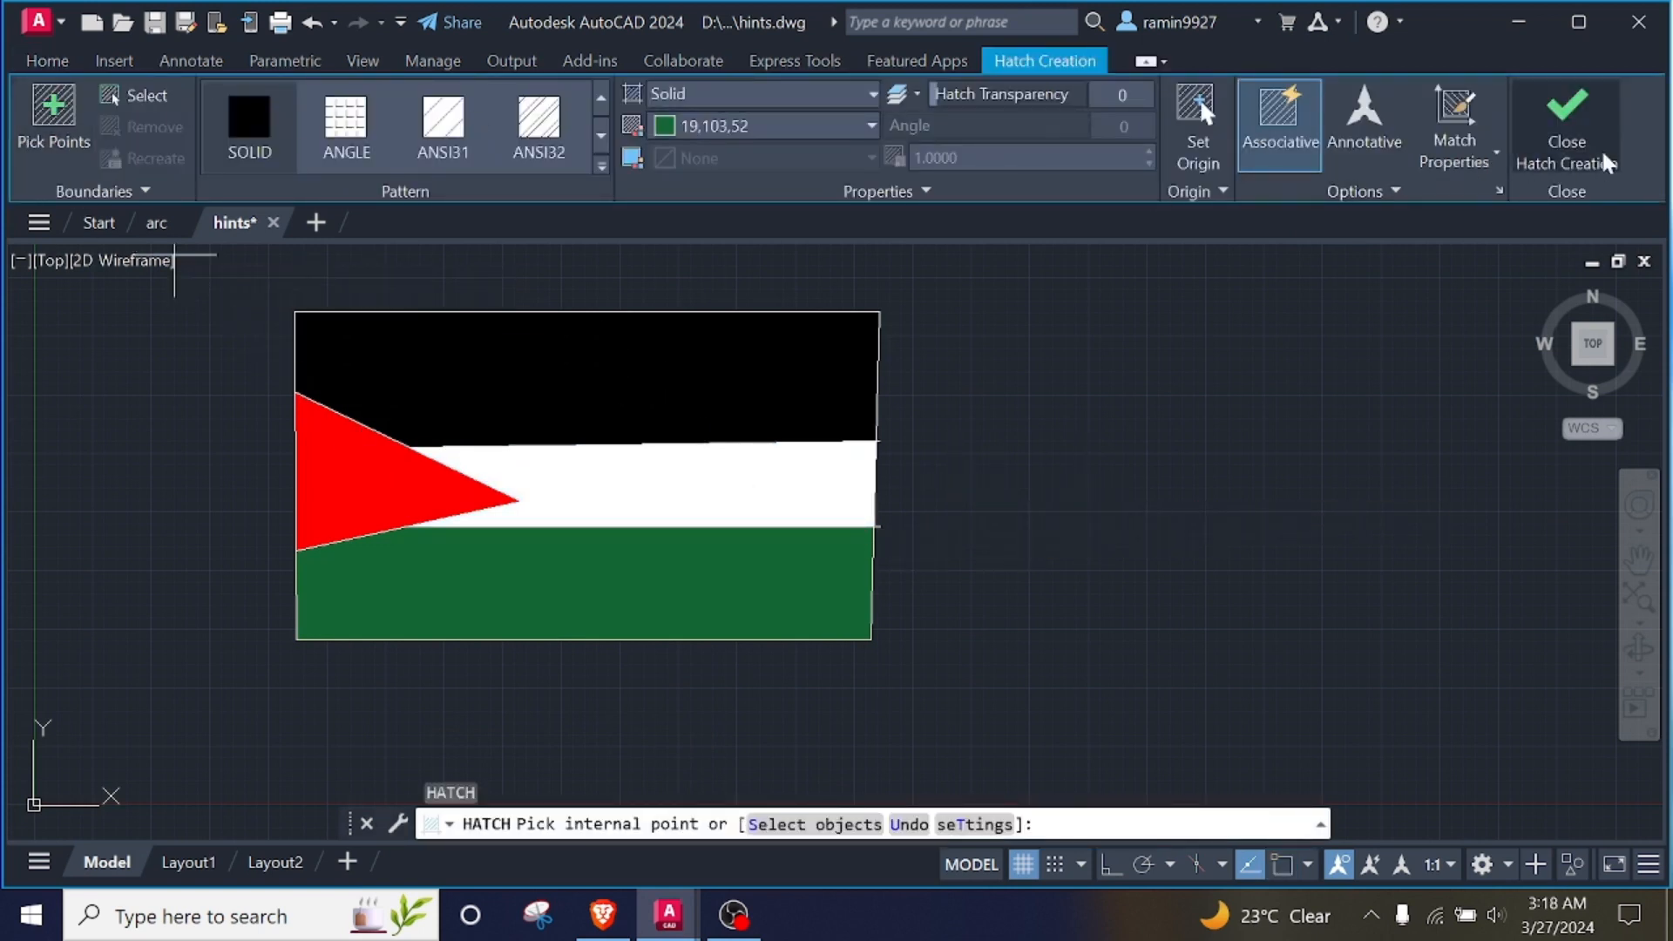
click(1582, 131)
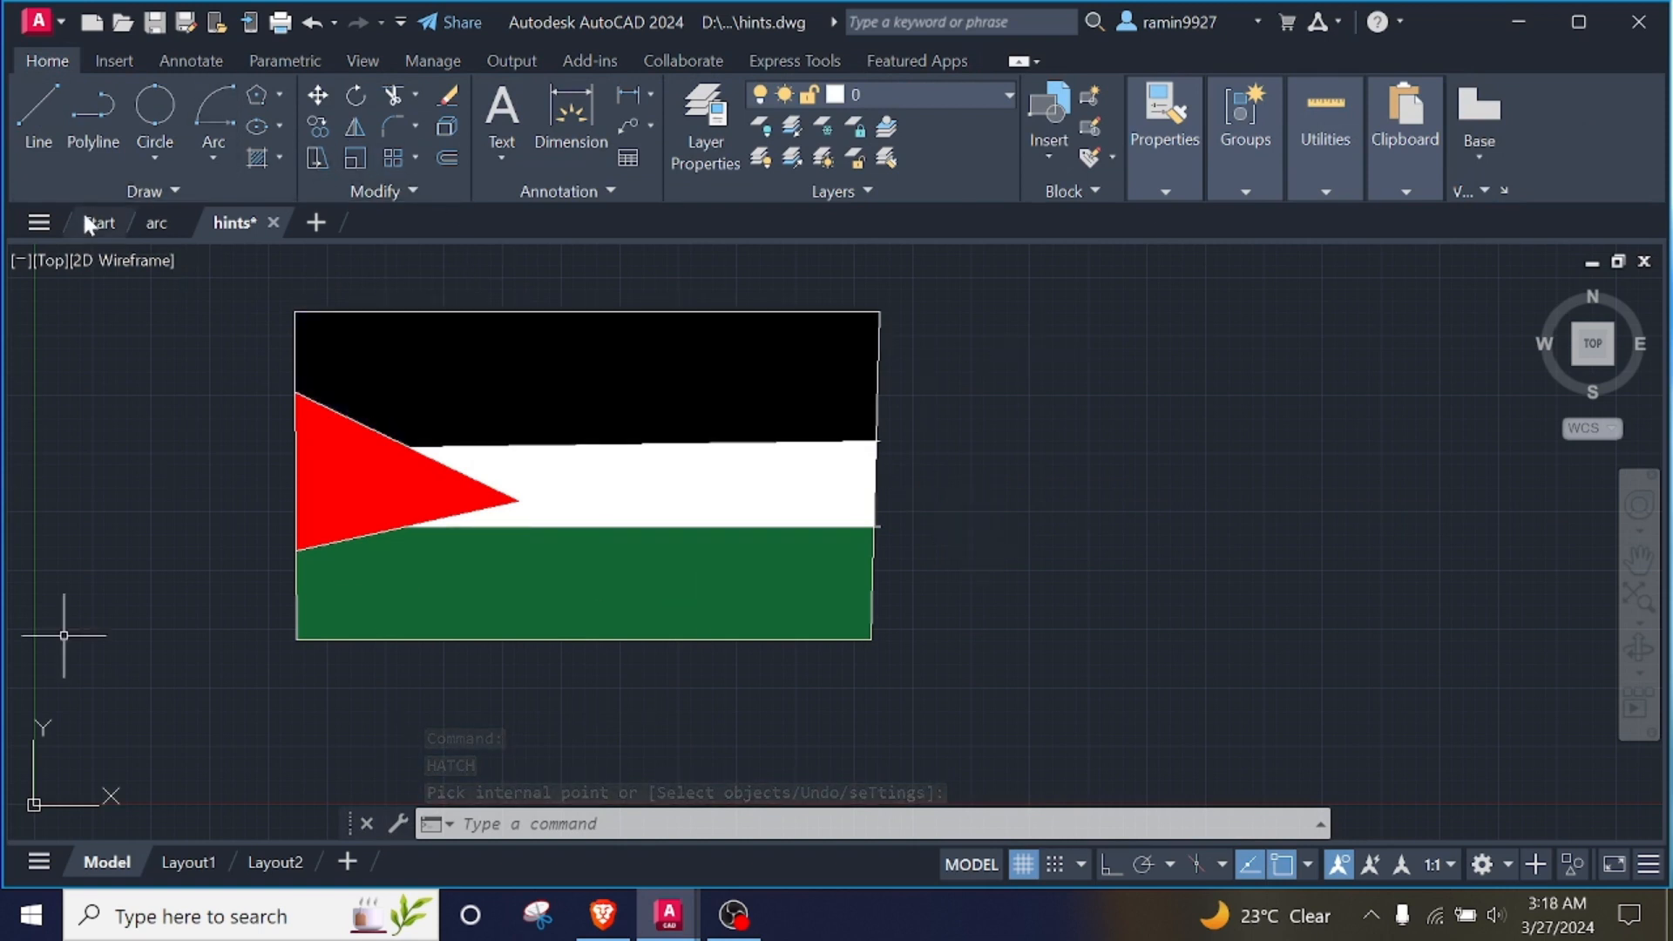
Draw an open wavy spline with three crests through eight fit points in the empty area to the right of the flag.
click(155, 189)
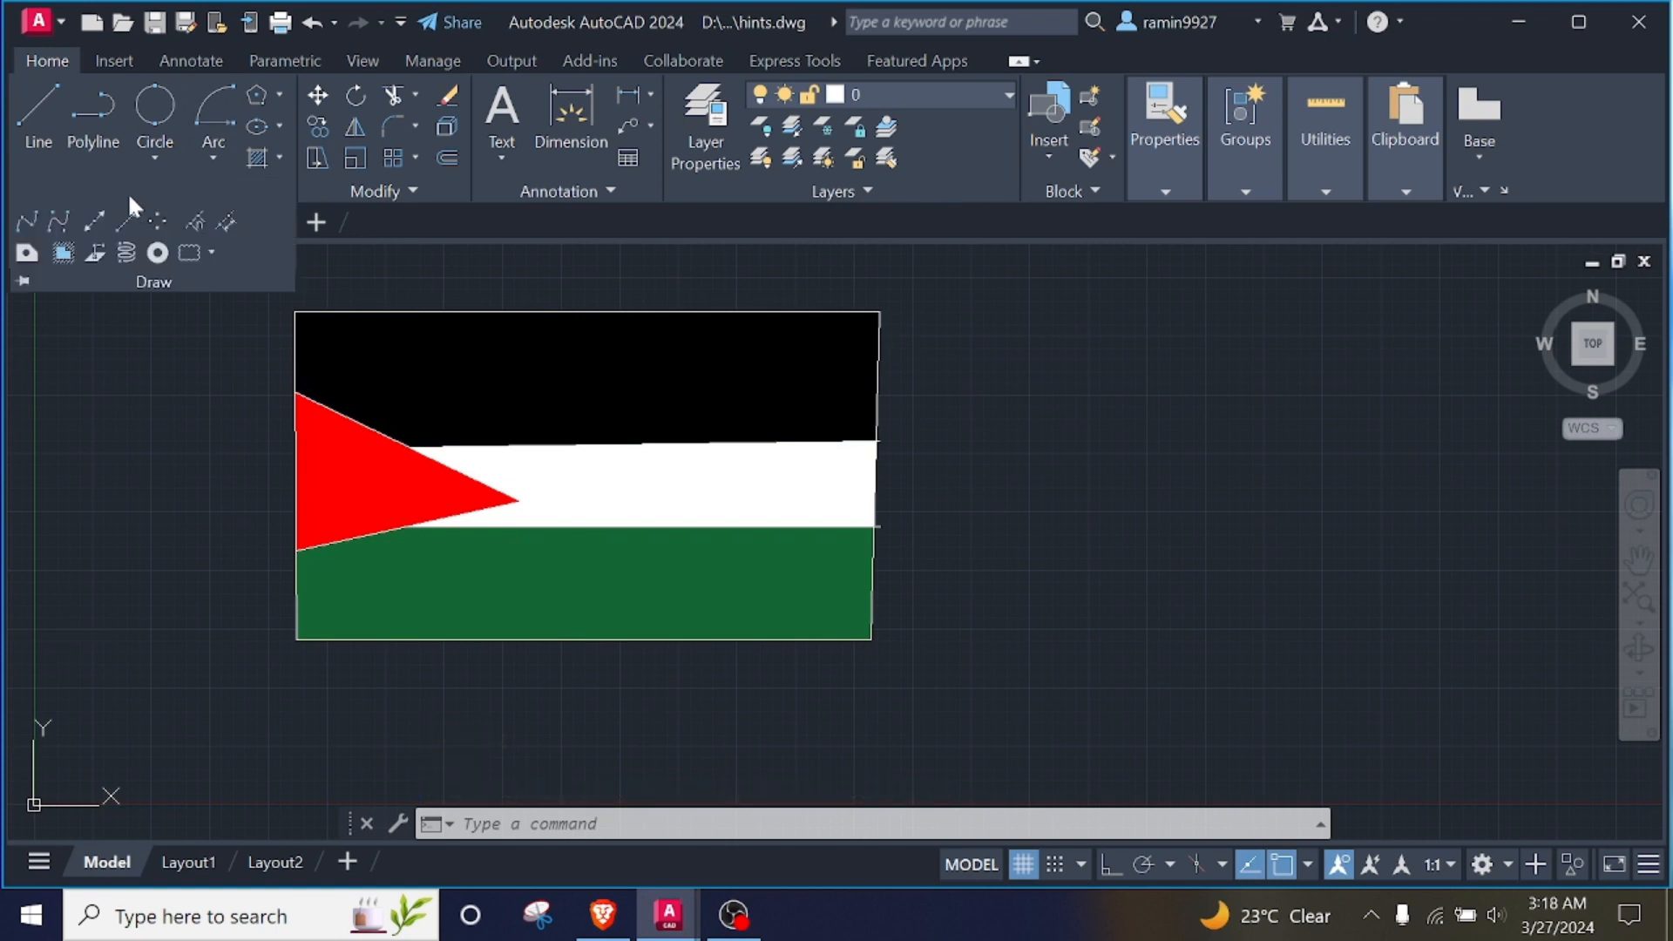
click(26, 223)
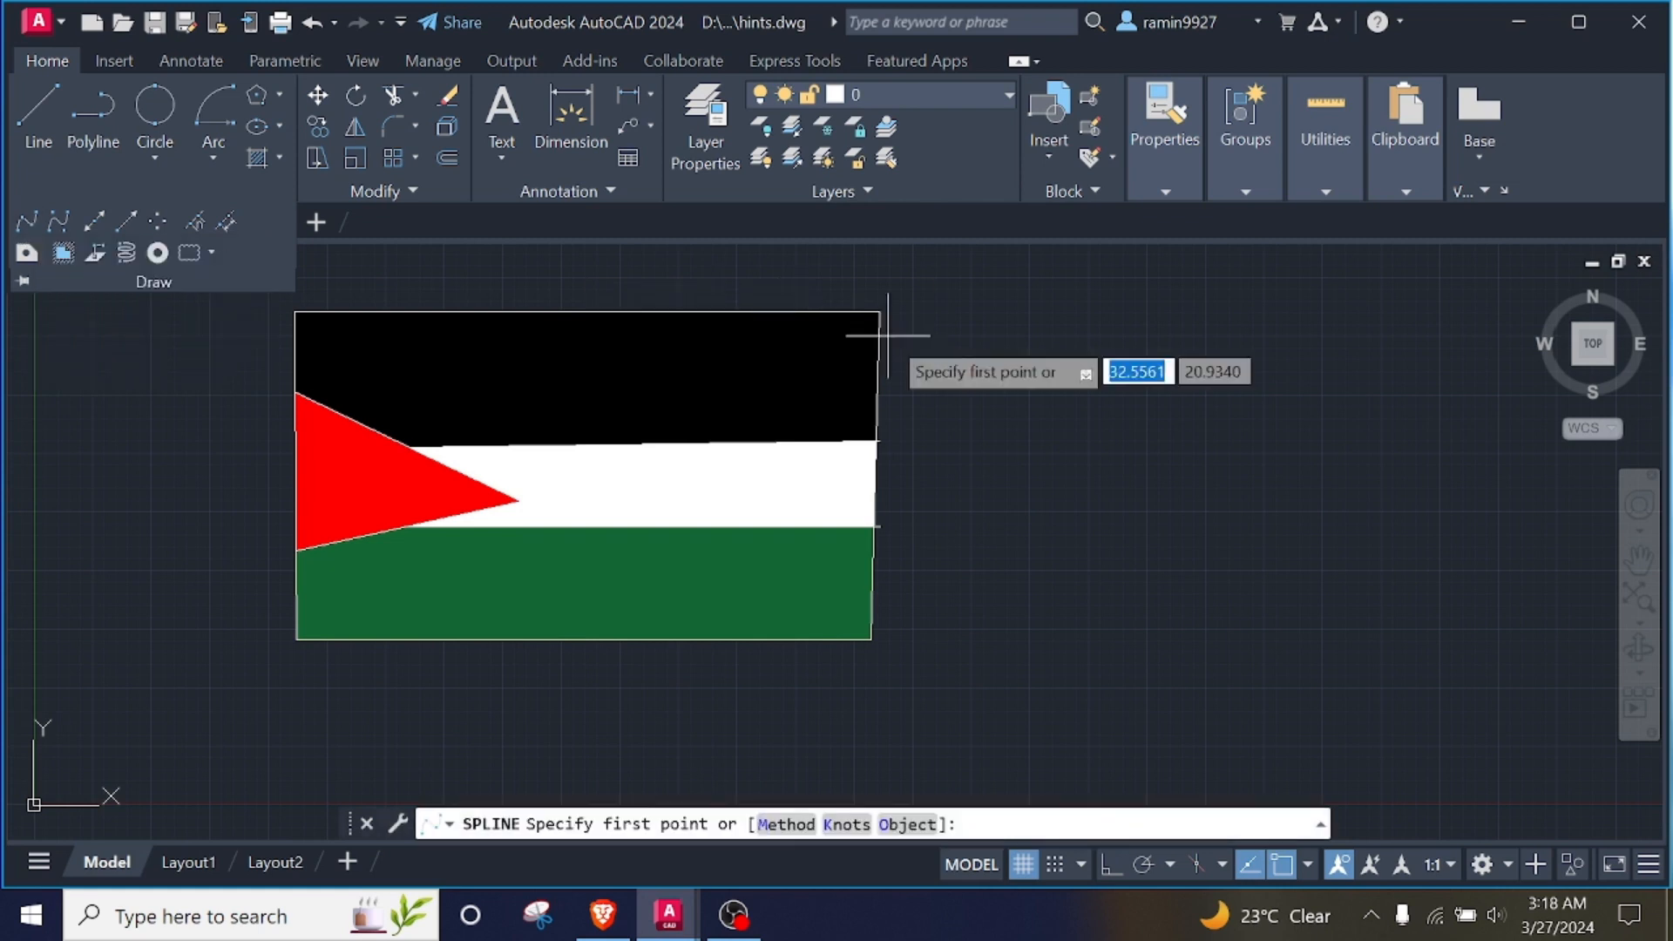
click(965, 449)
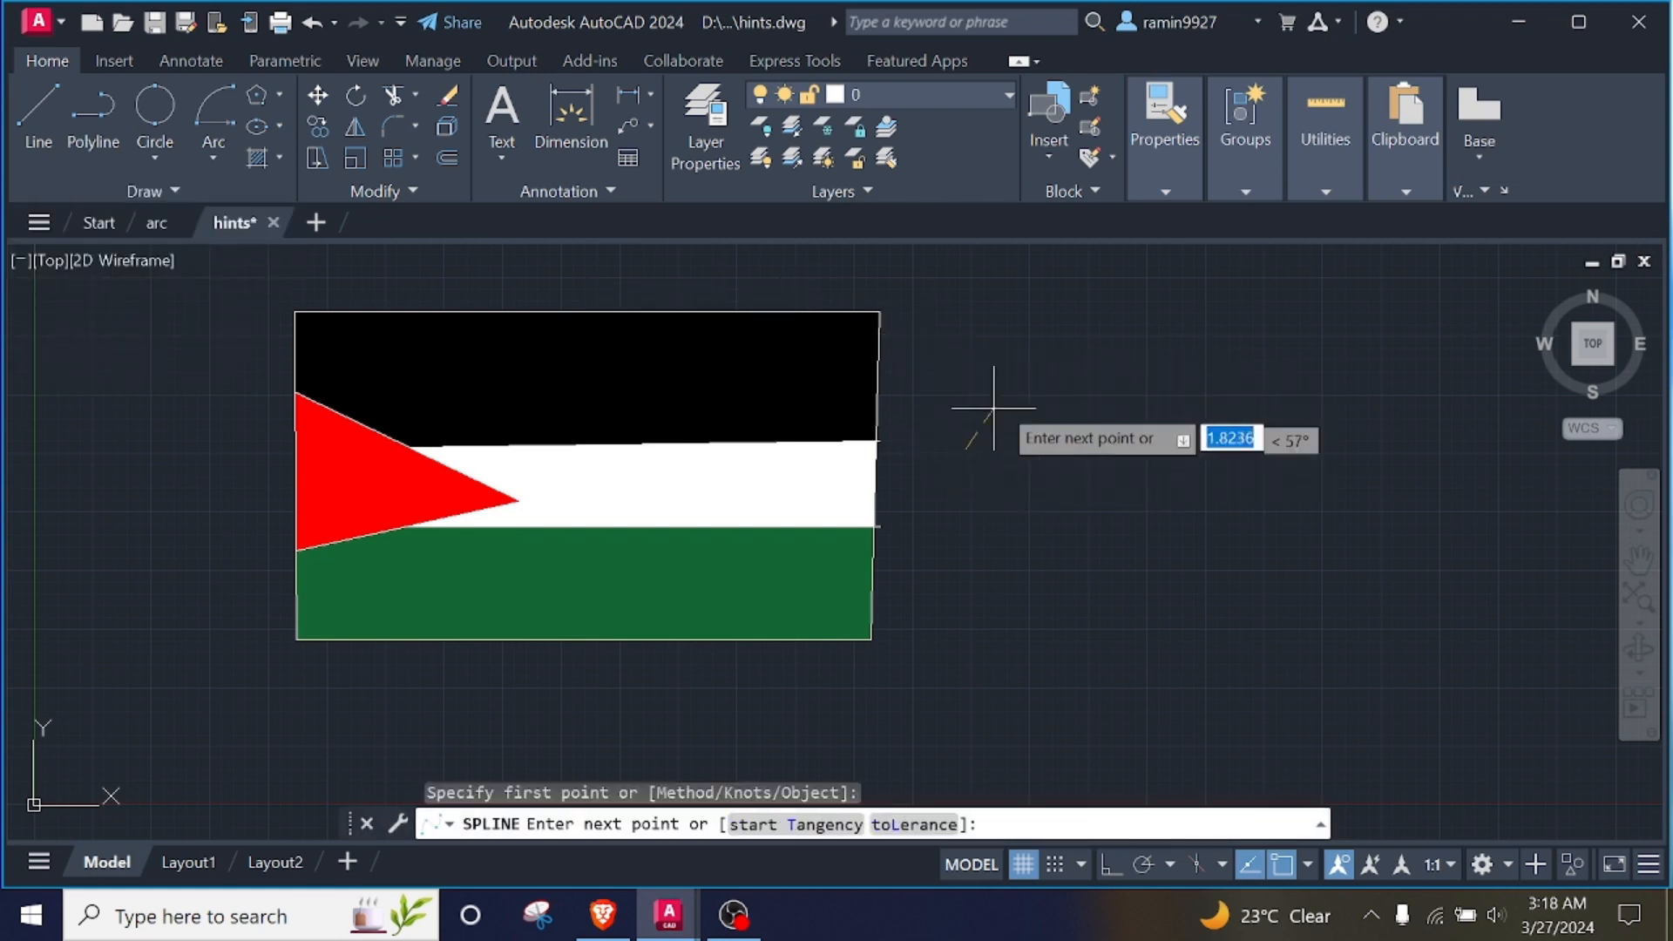
click(1085, 396)
click(1150, 450)
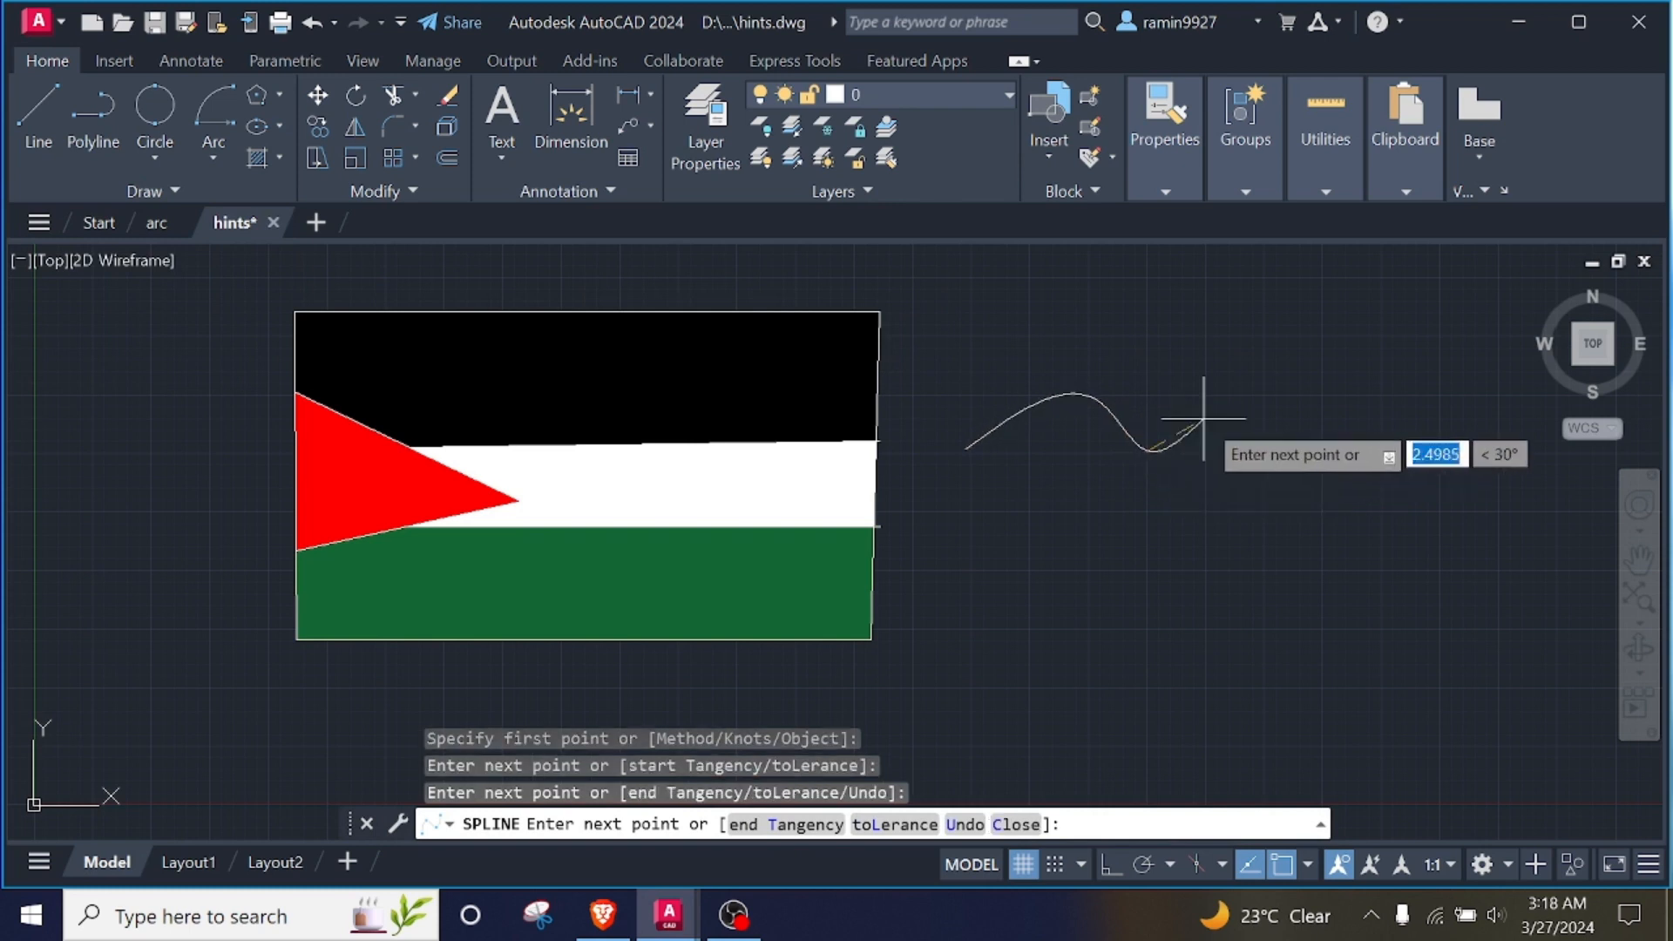
click(1237, 387)
click(1288, 435)
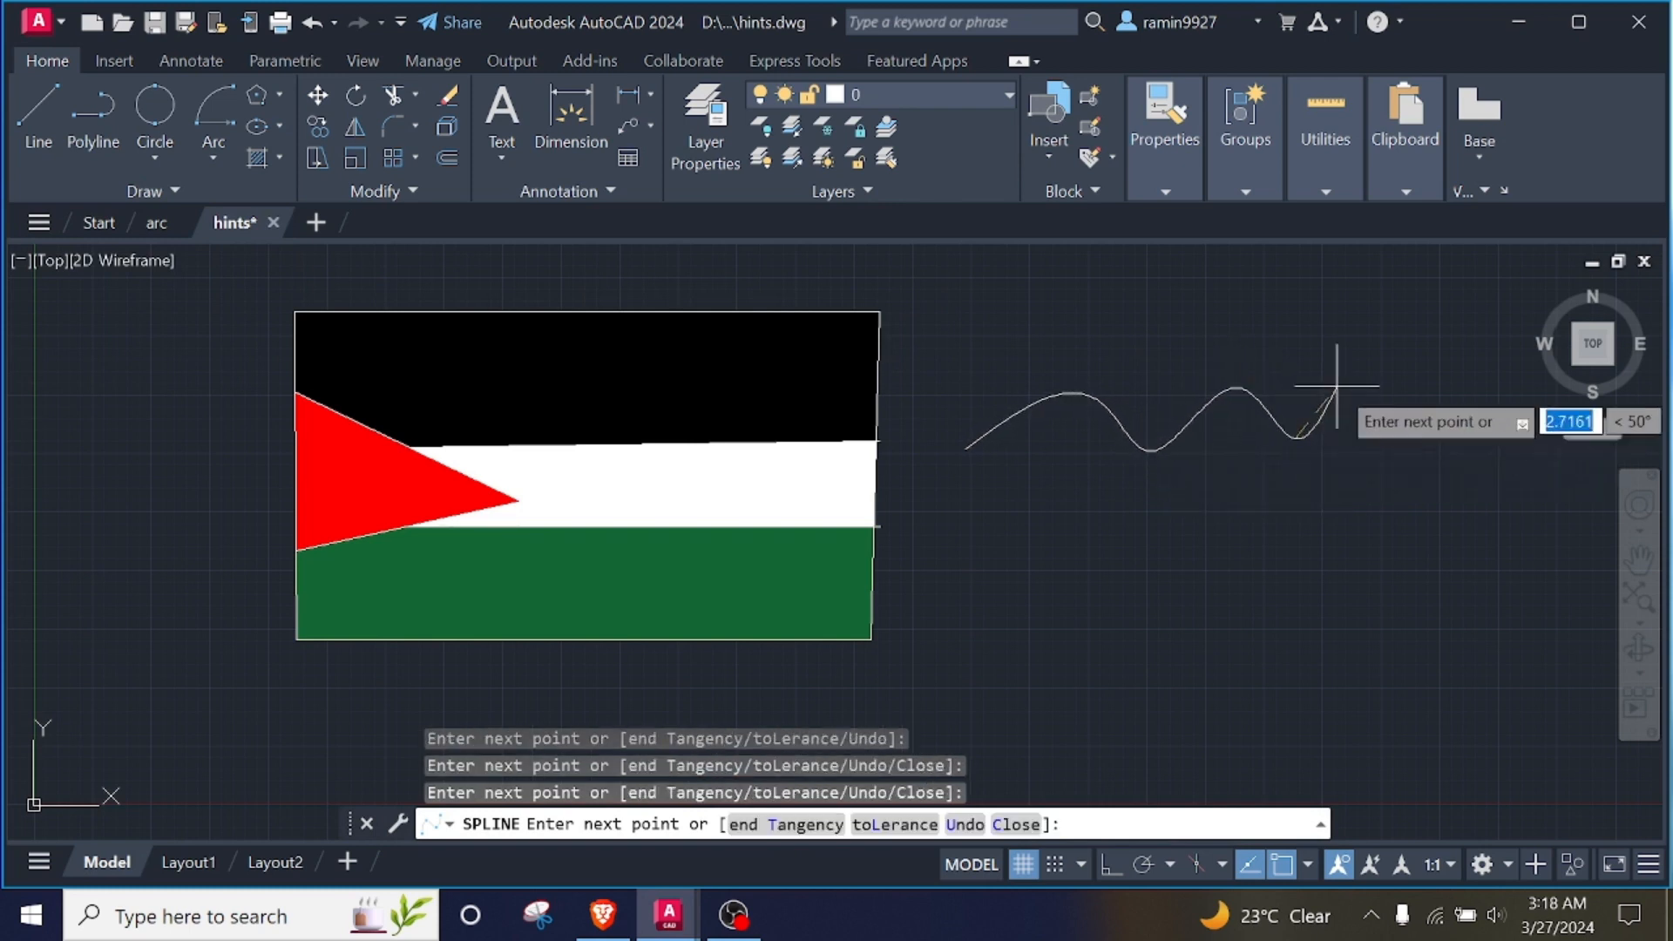
click(1362, 365)
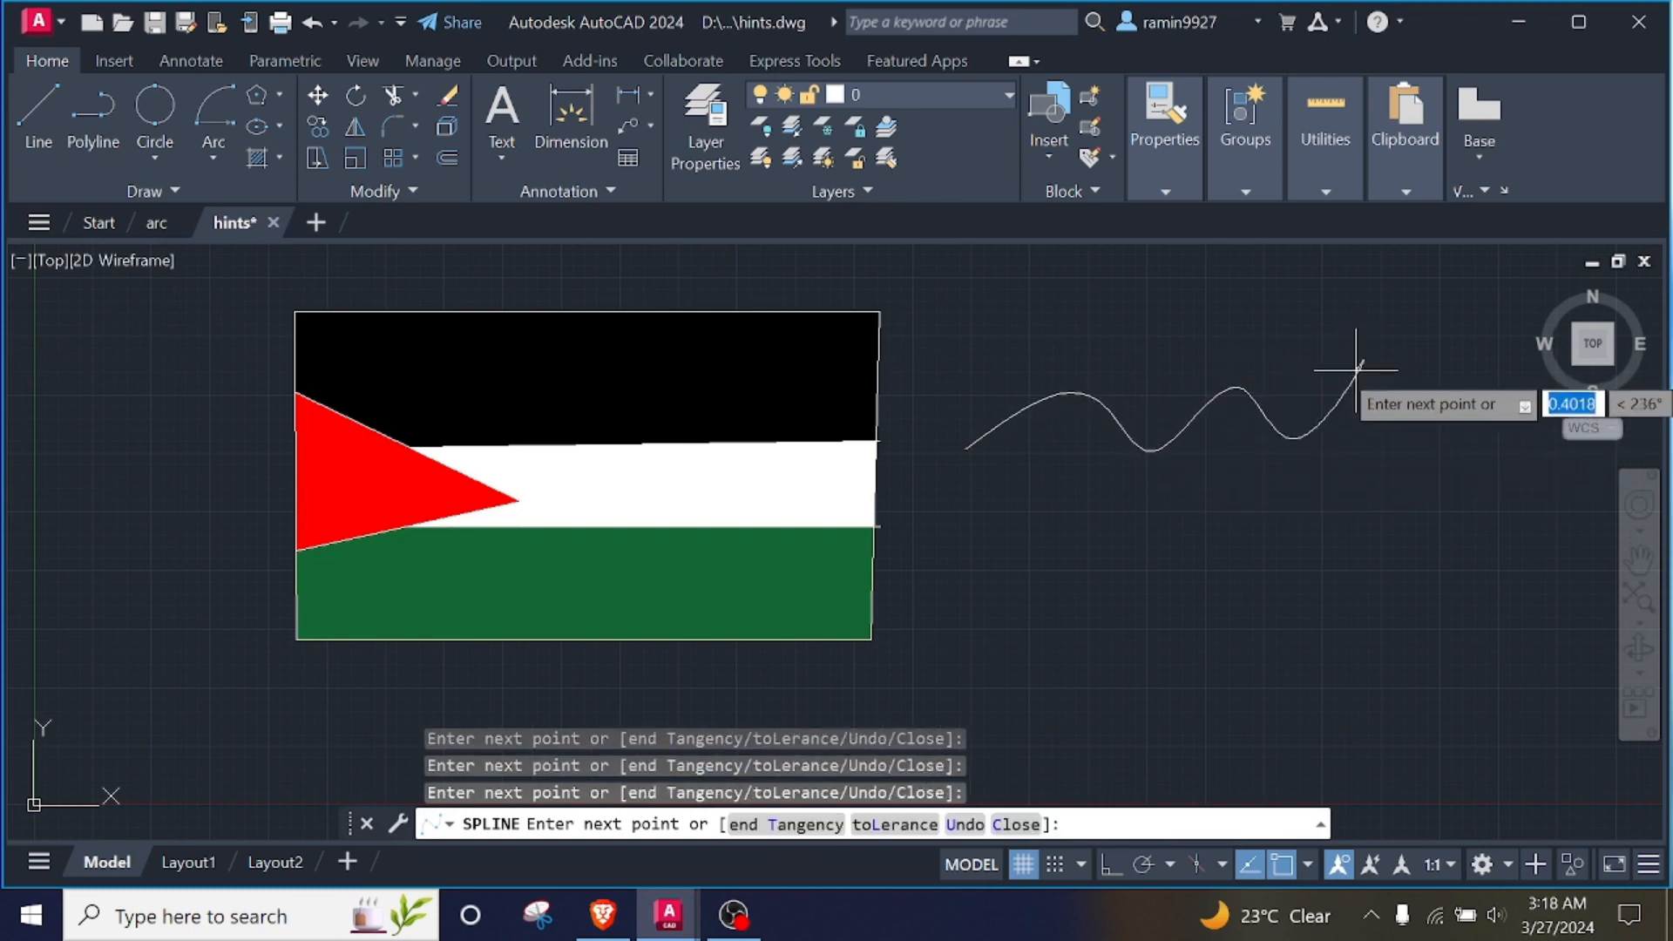
click(1440, 429)
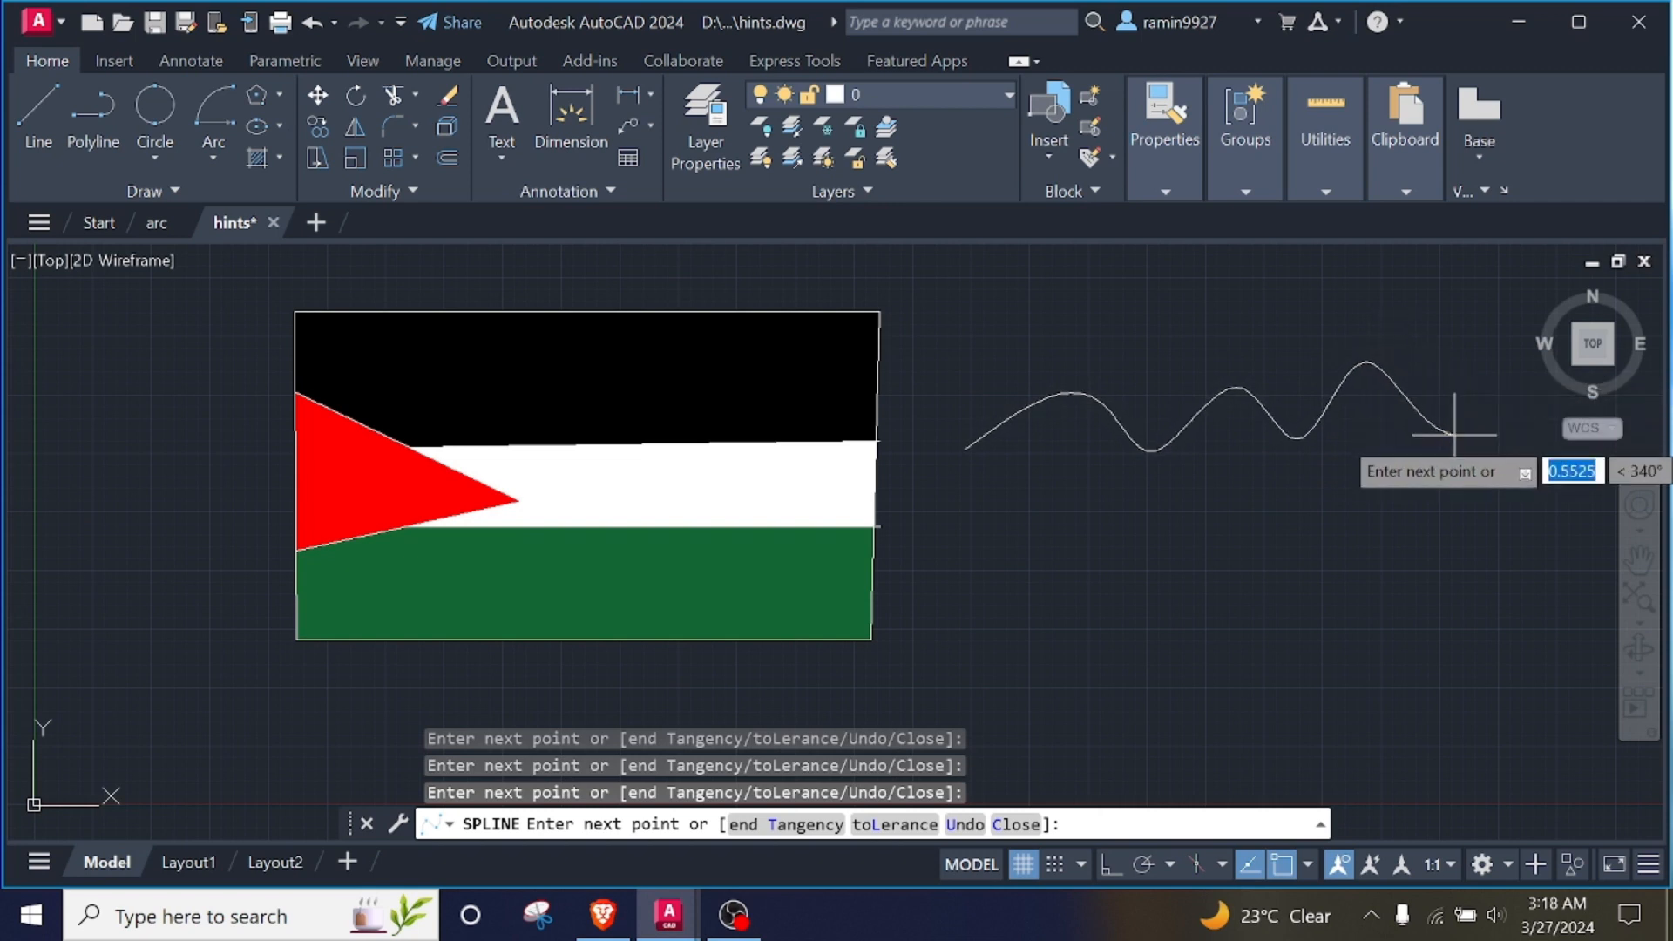
key(Return)
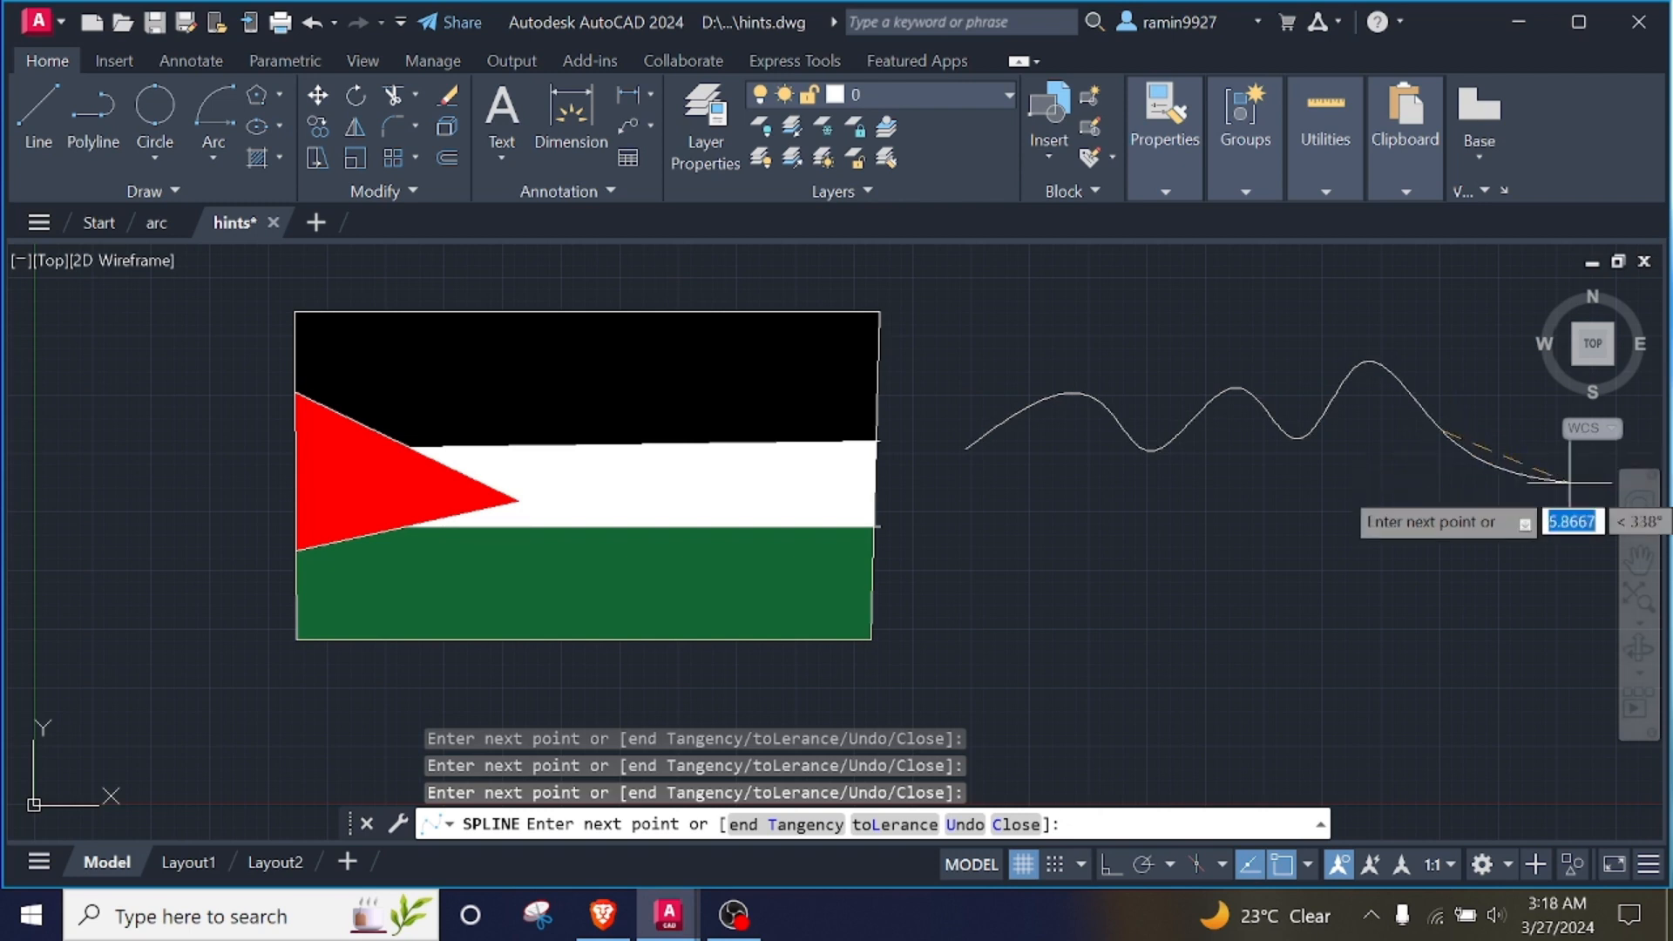
click(1499, 447)
key(Return)
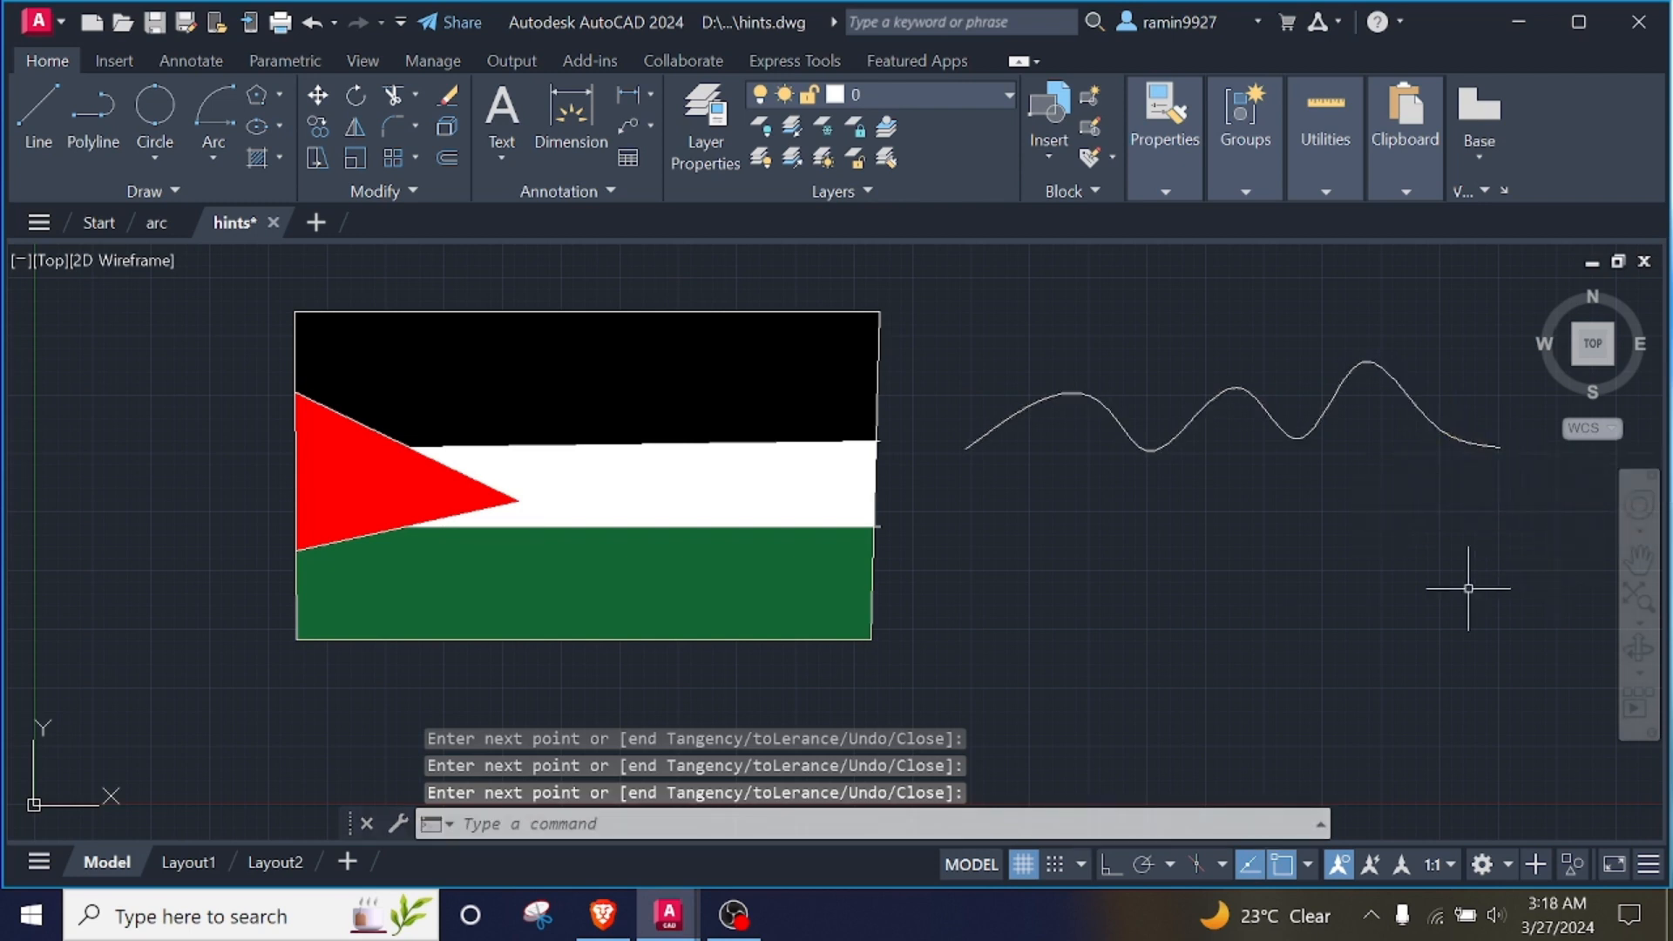
Scatter a cluster of point objects just right of the flag, below the start of the spline.
click(174, 190)
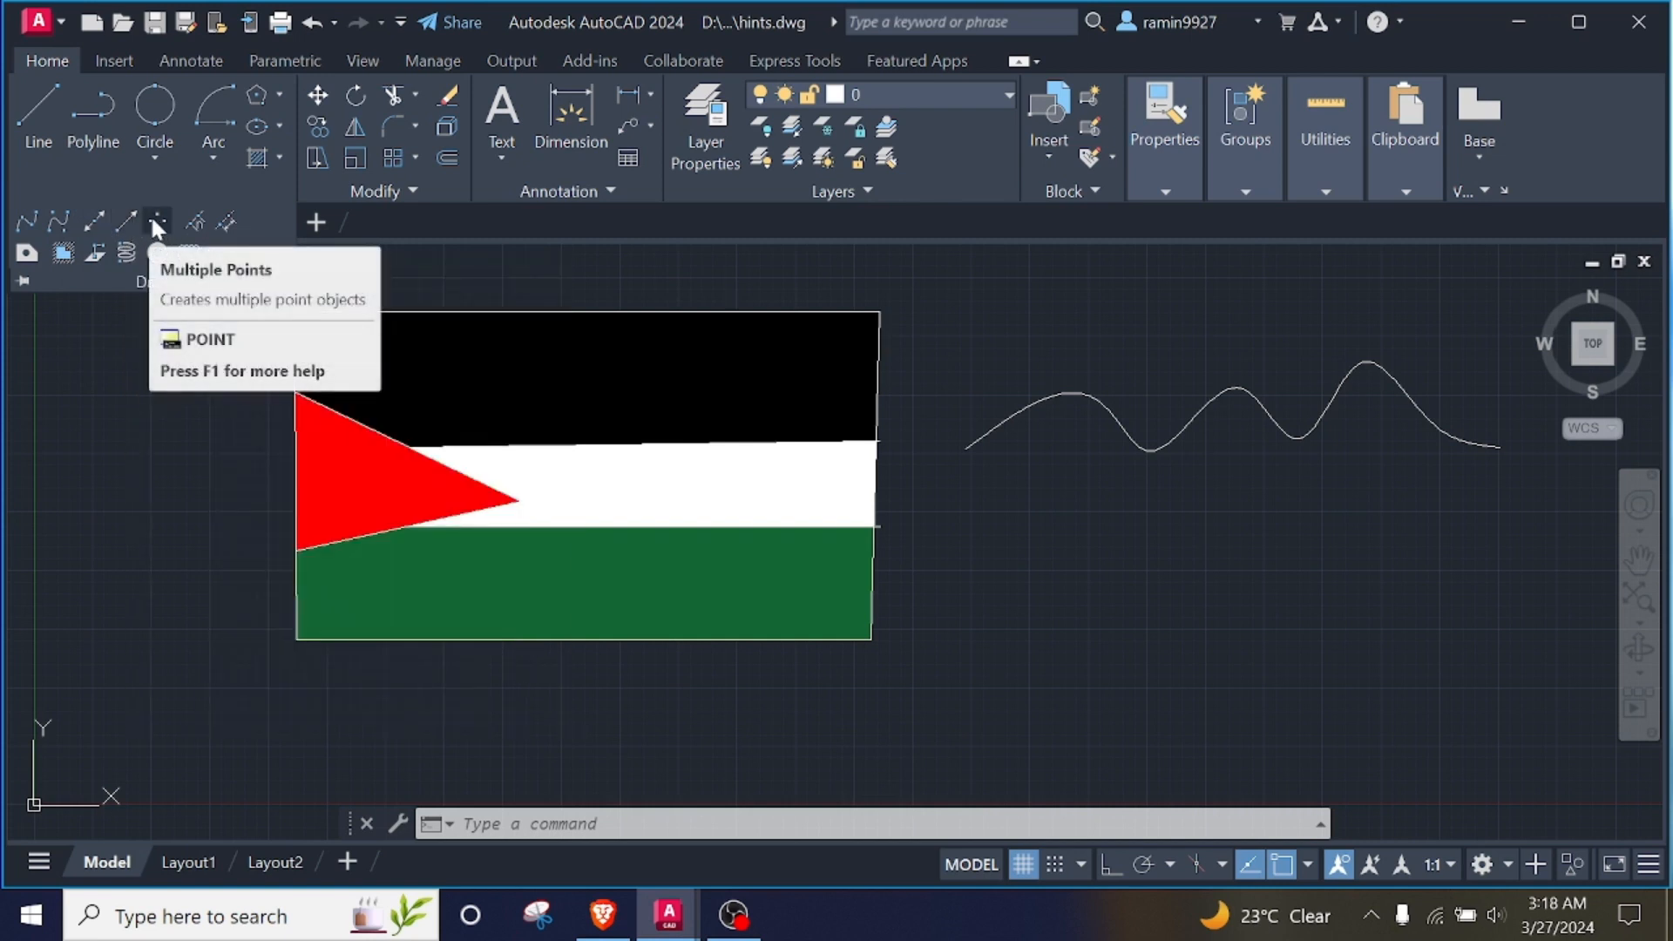
click(156, 222)
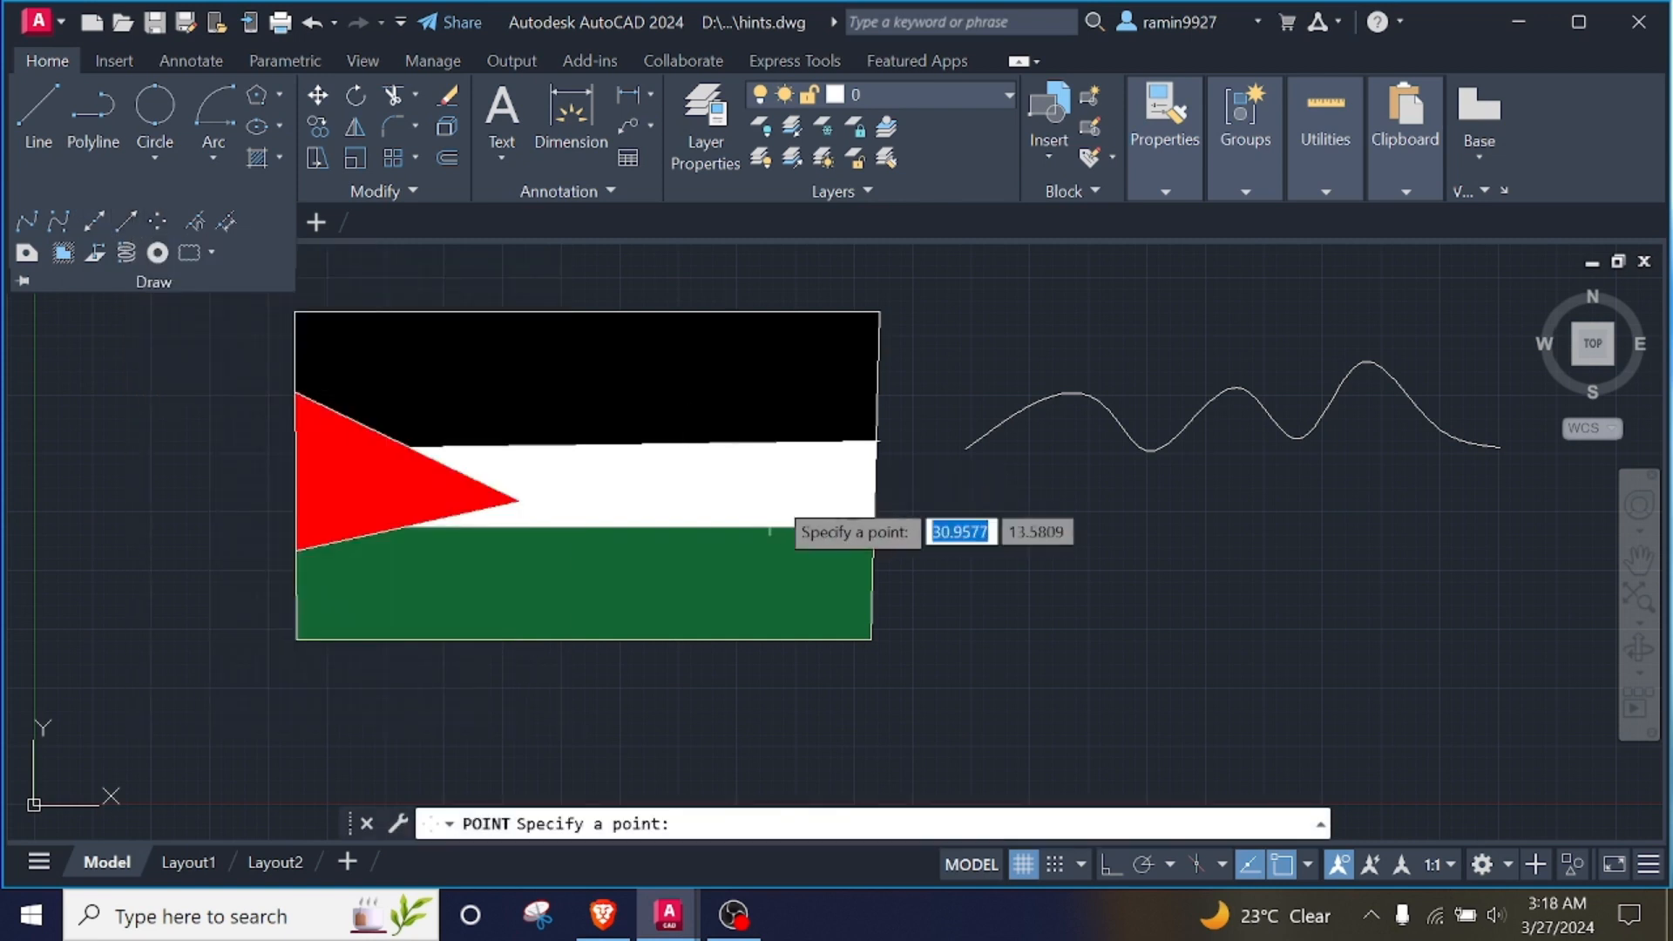
click(941, 515)
click(985, 513)
click(1013, 513)
click(1006, 526)
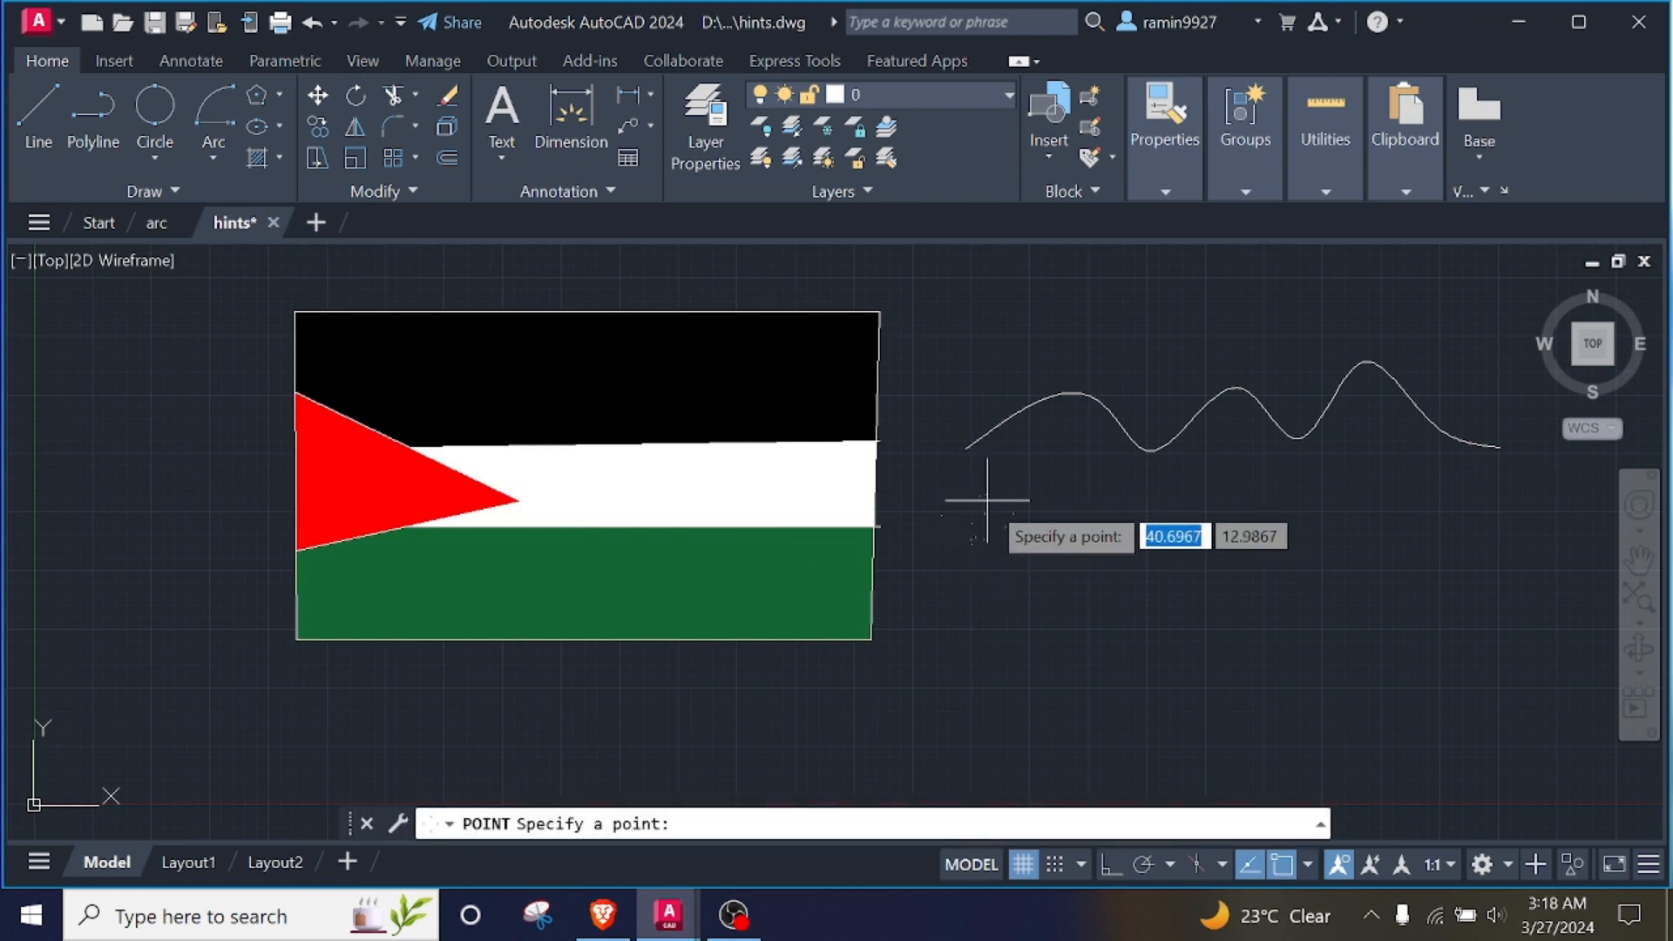
click(966, 548)
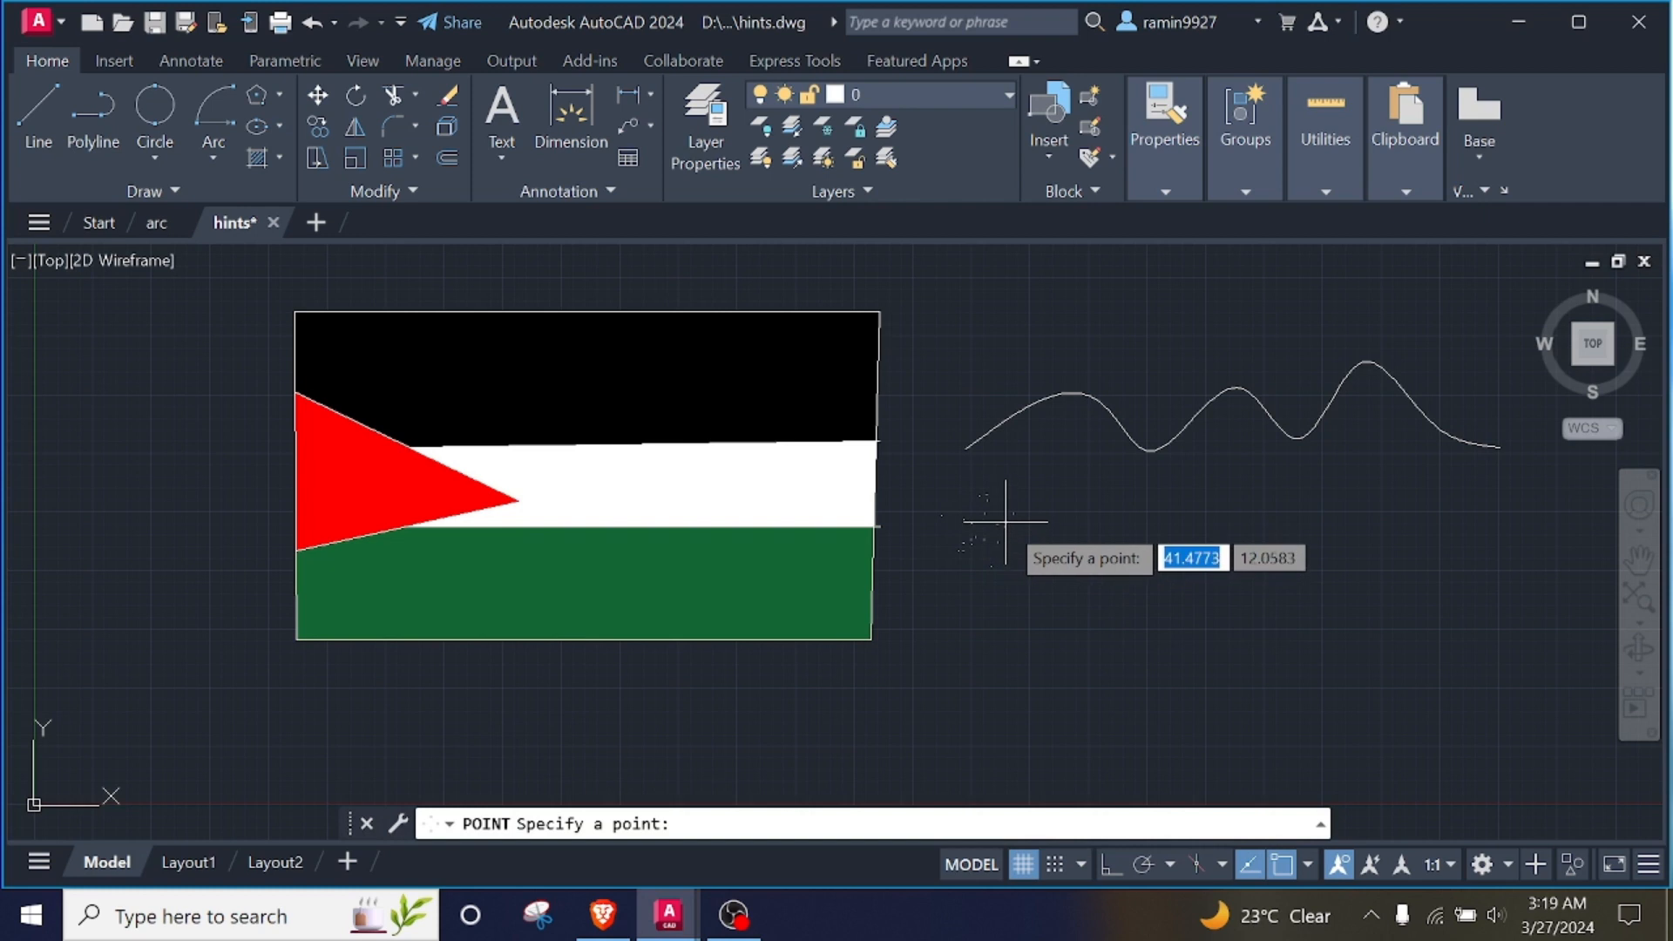
Change the point style to a circle with a plus through it, keeping the point size at 5% relative to screen.
click(1323, 163)
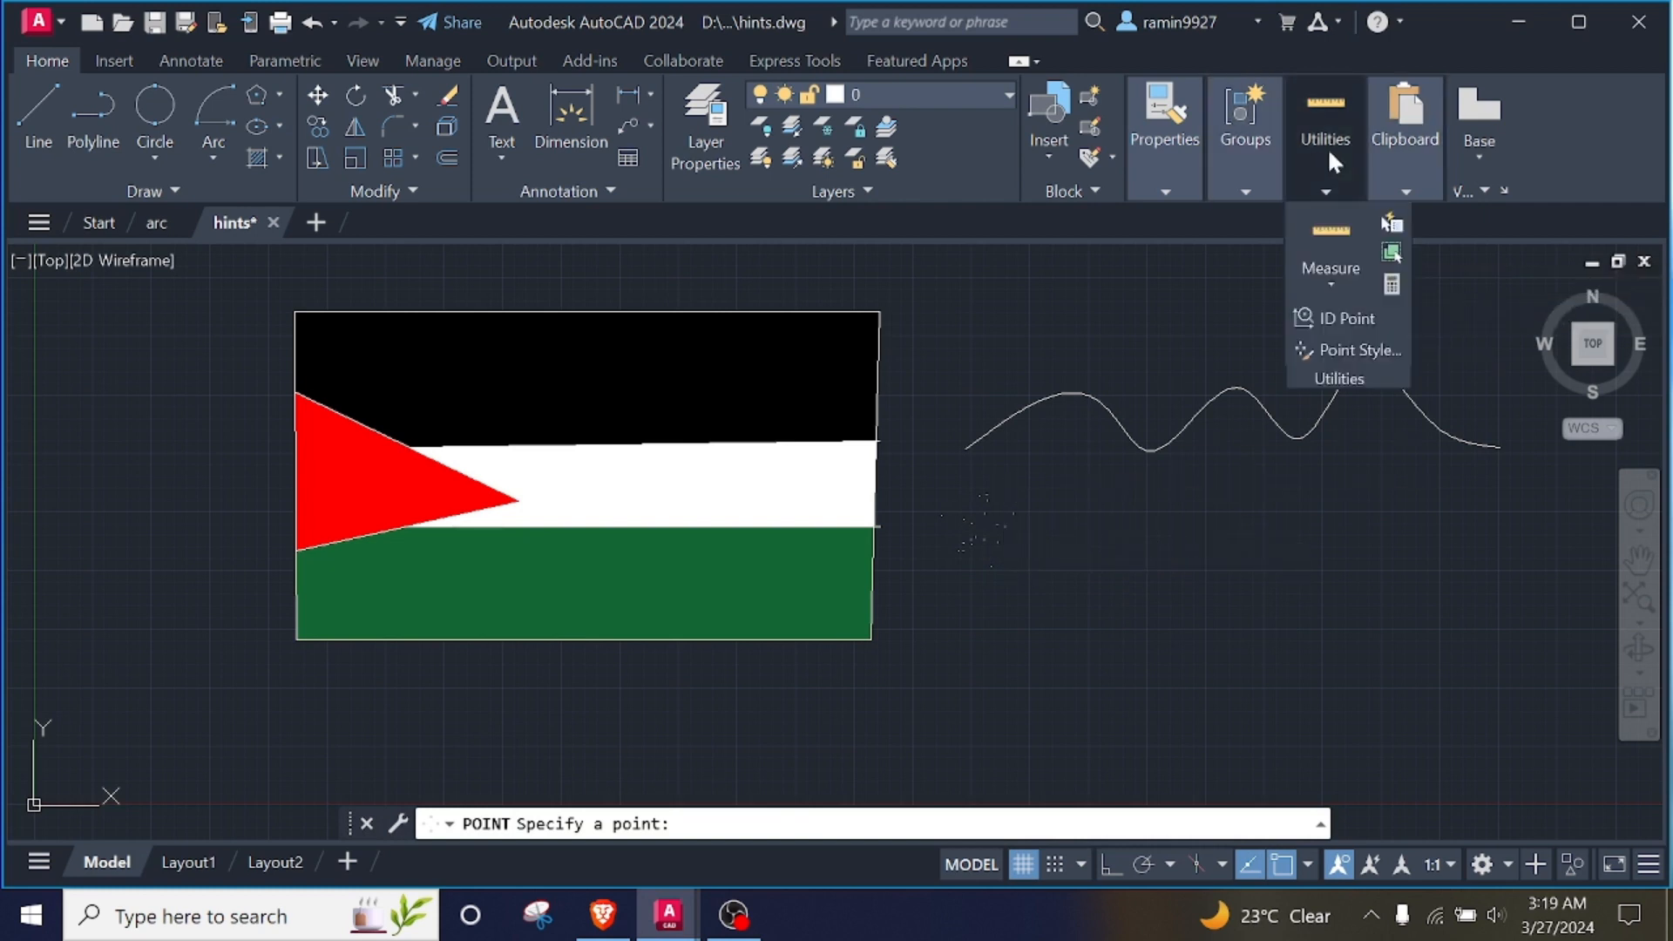
click(1362, 359)
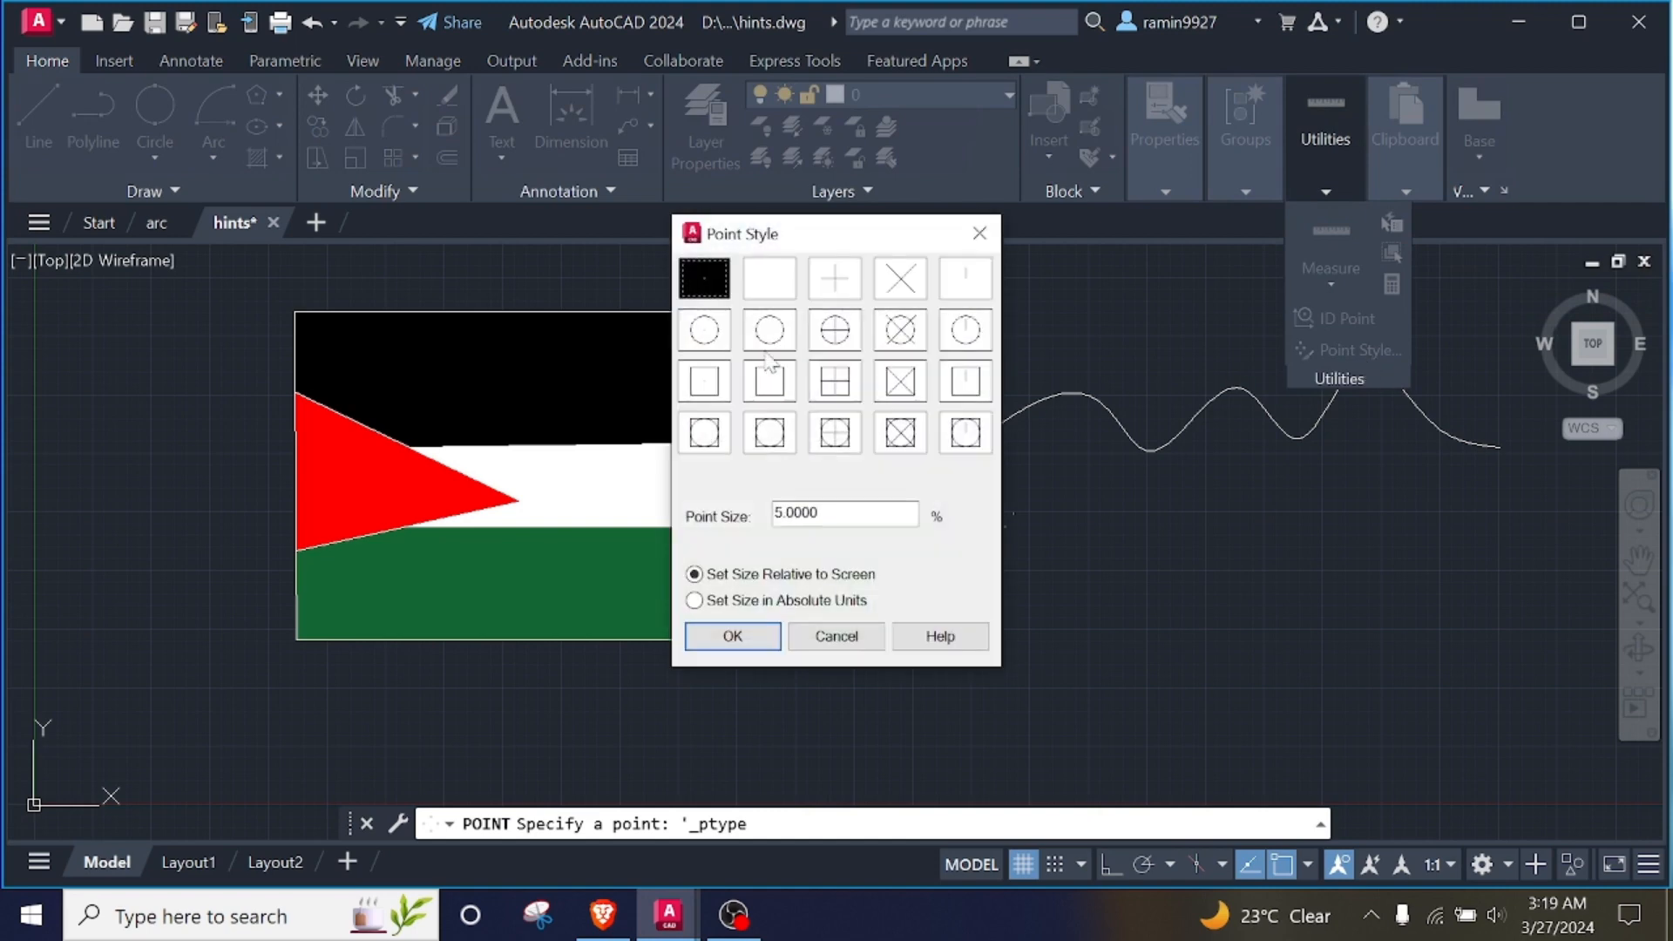
click(837, 335)
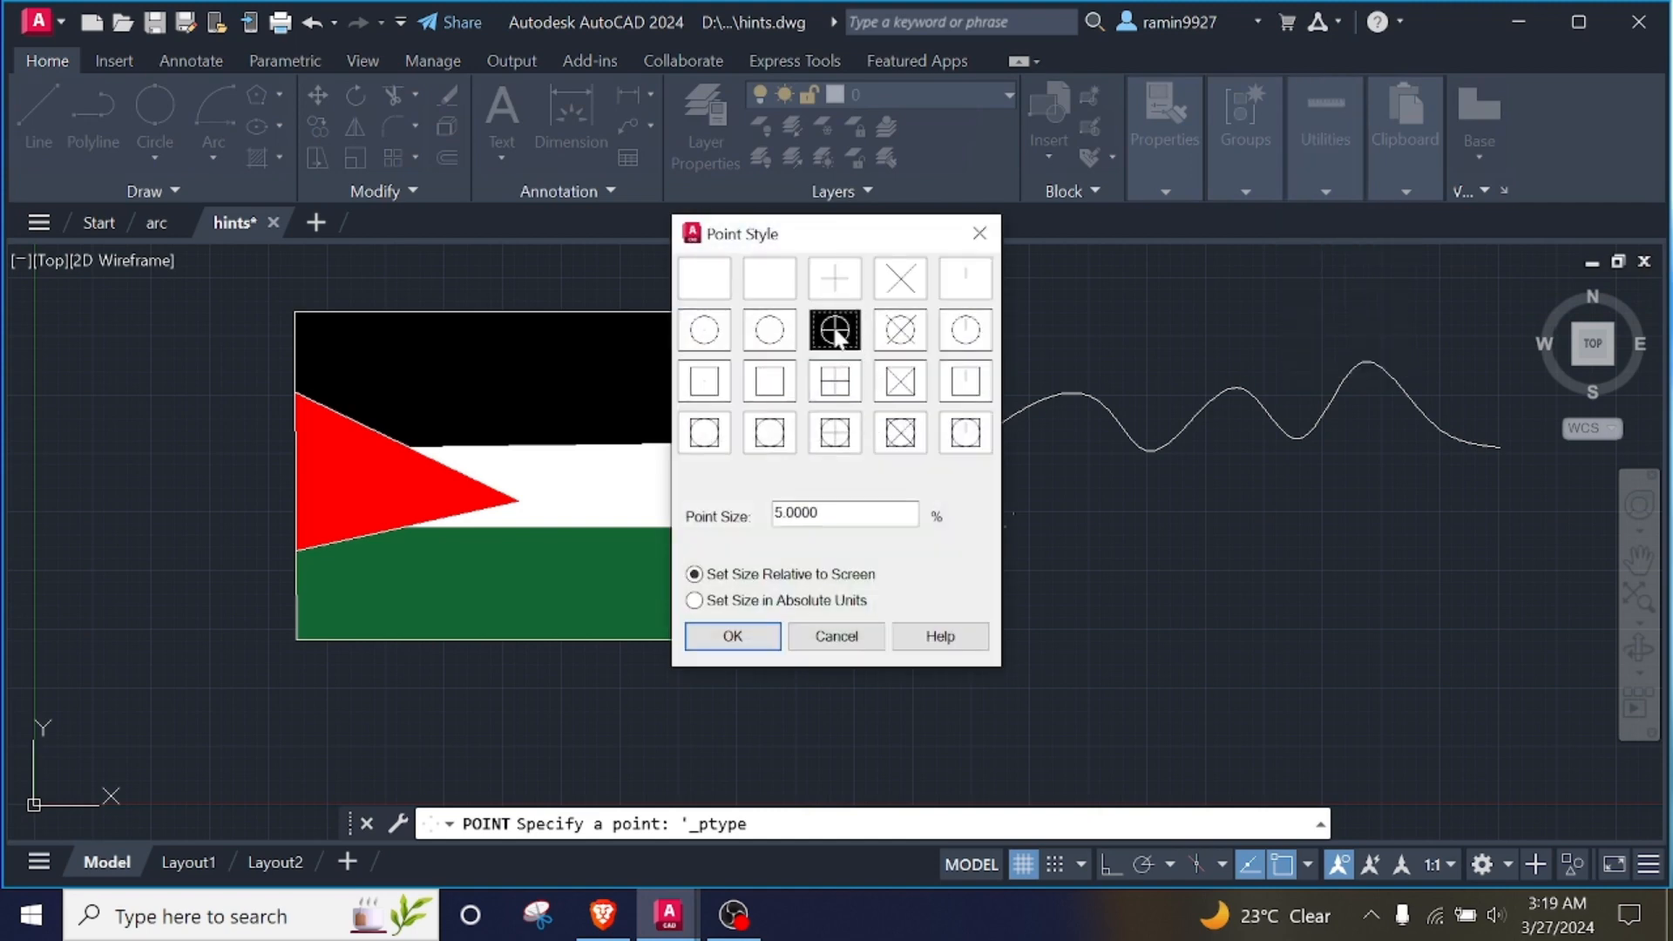
click(733, 636)
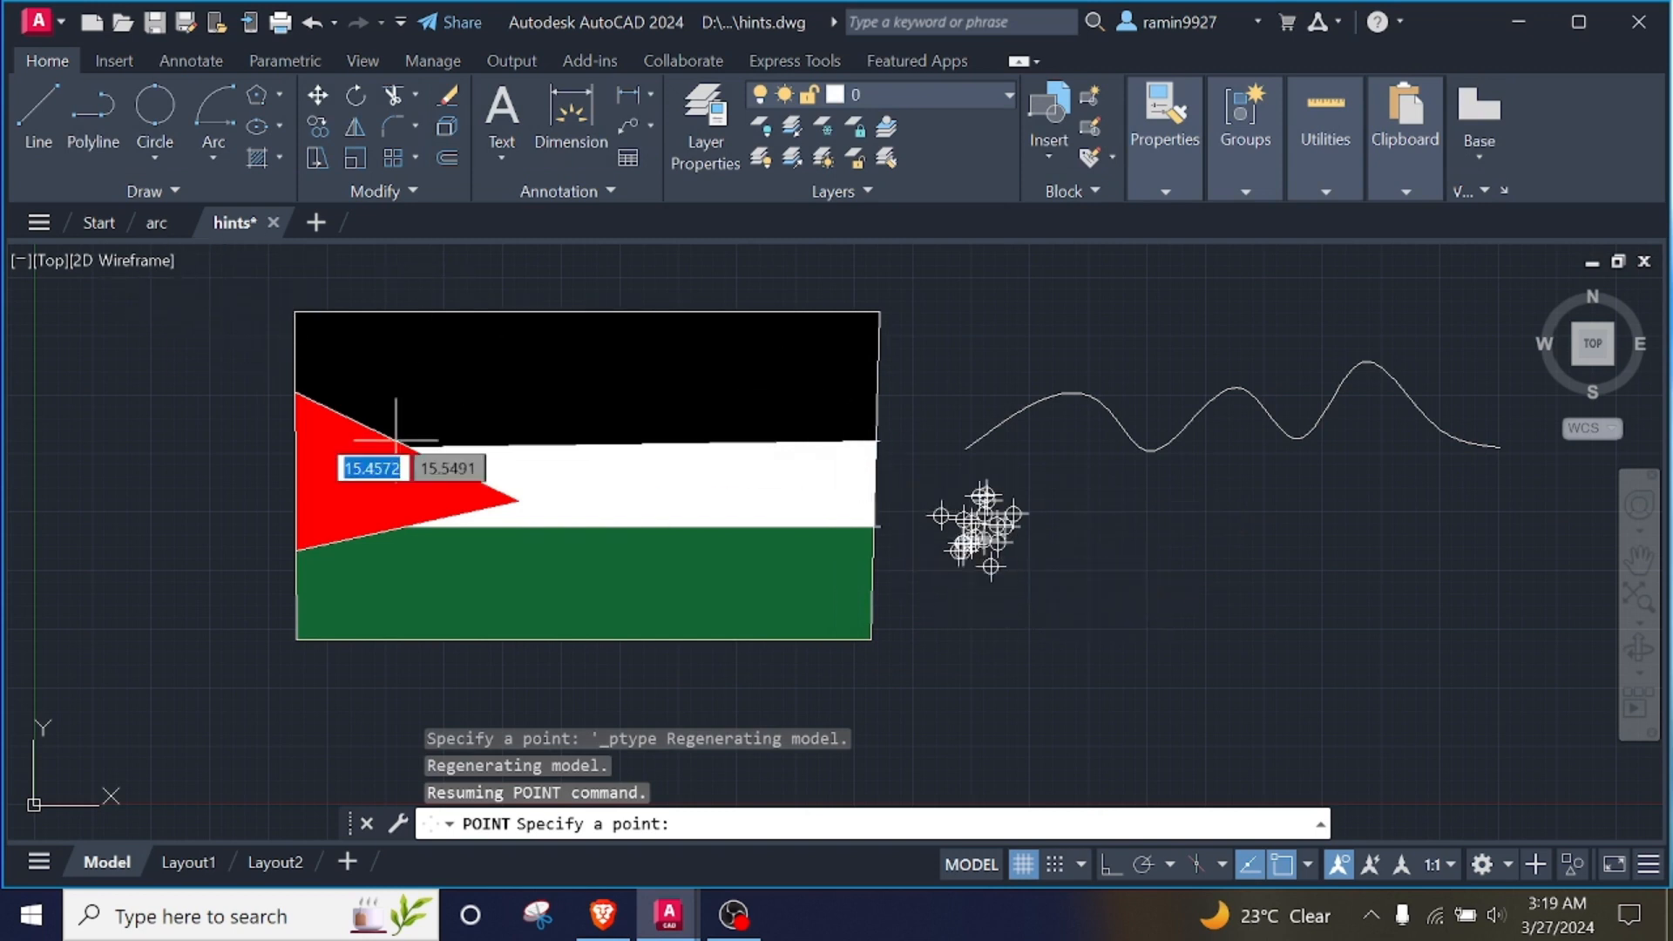
Define a donut with a small hole and a wide ring by picking two points for its inside and its outside diameter.
click(179, 188)
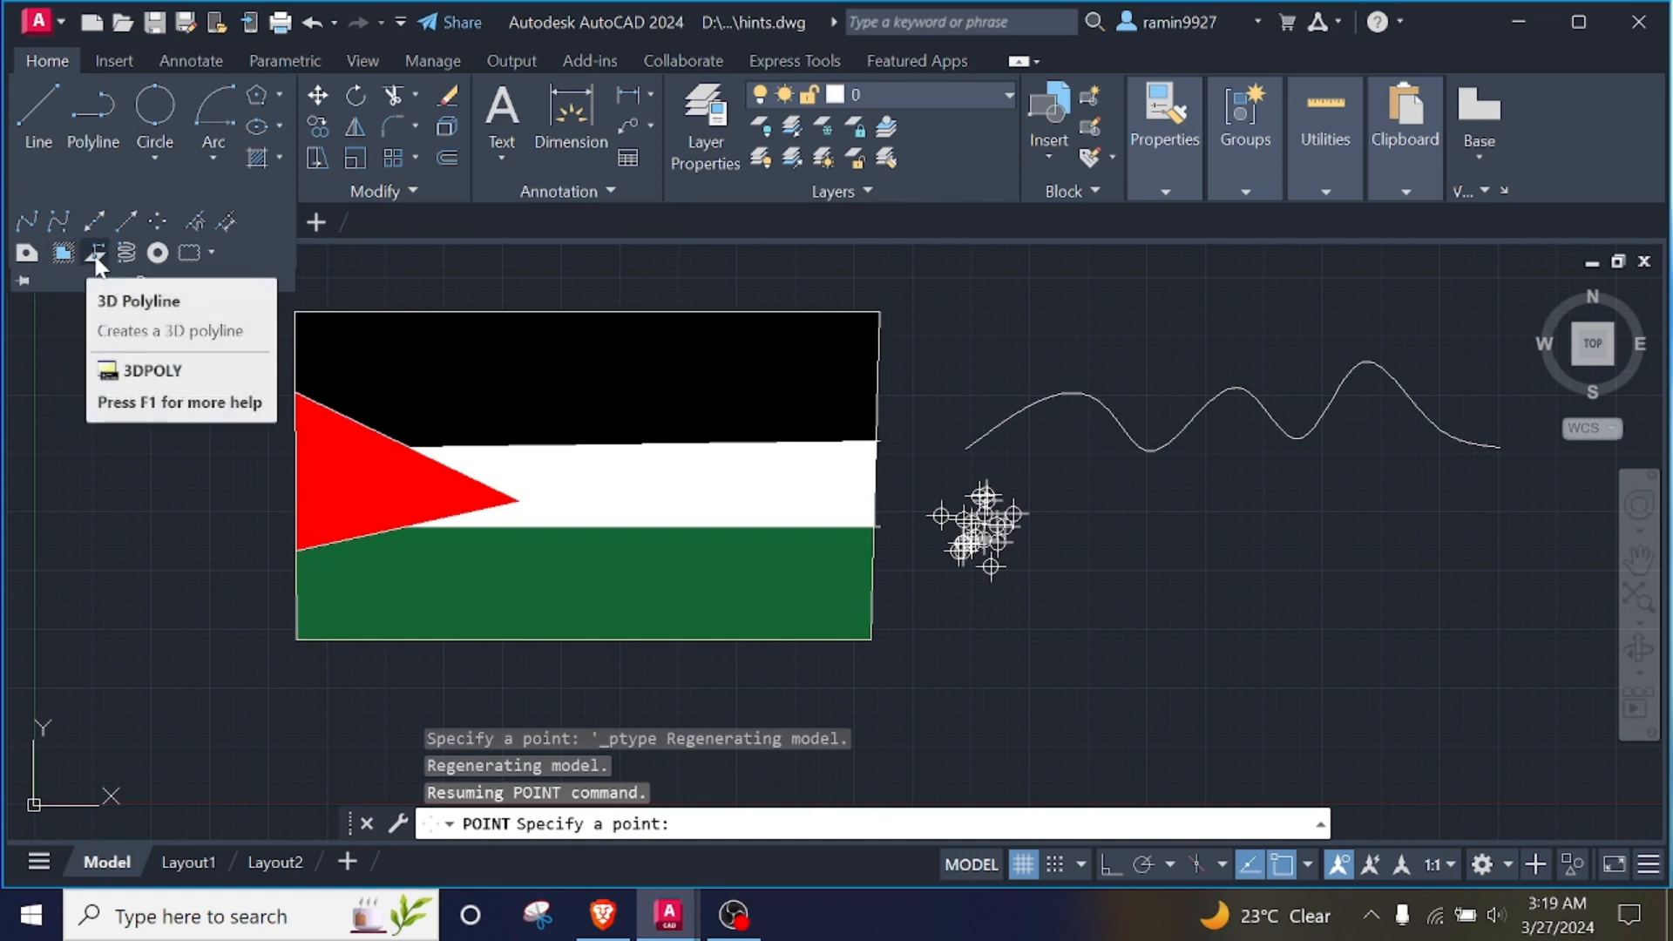
click(157, 253)
click(1280, 598)
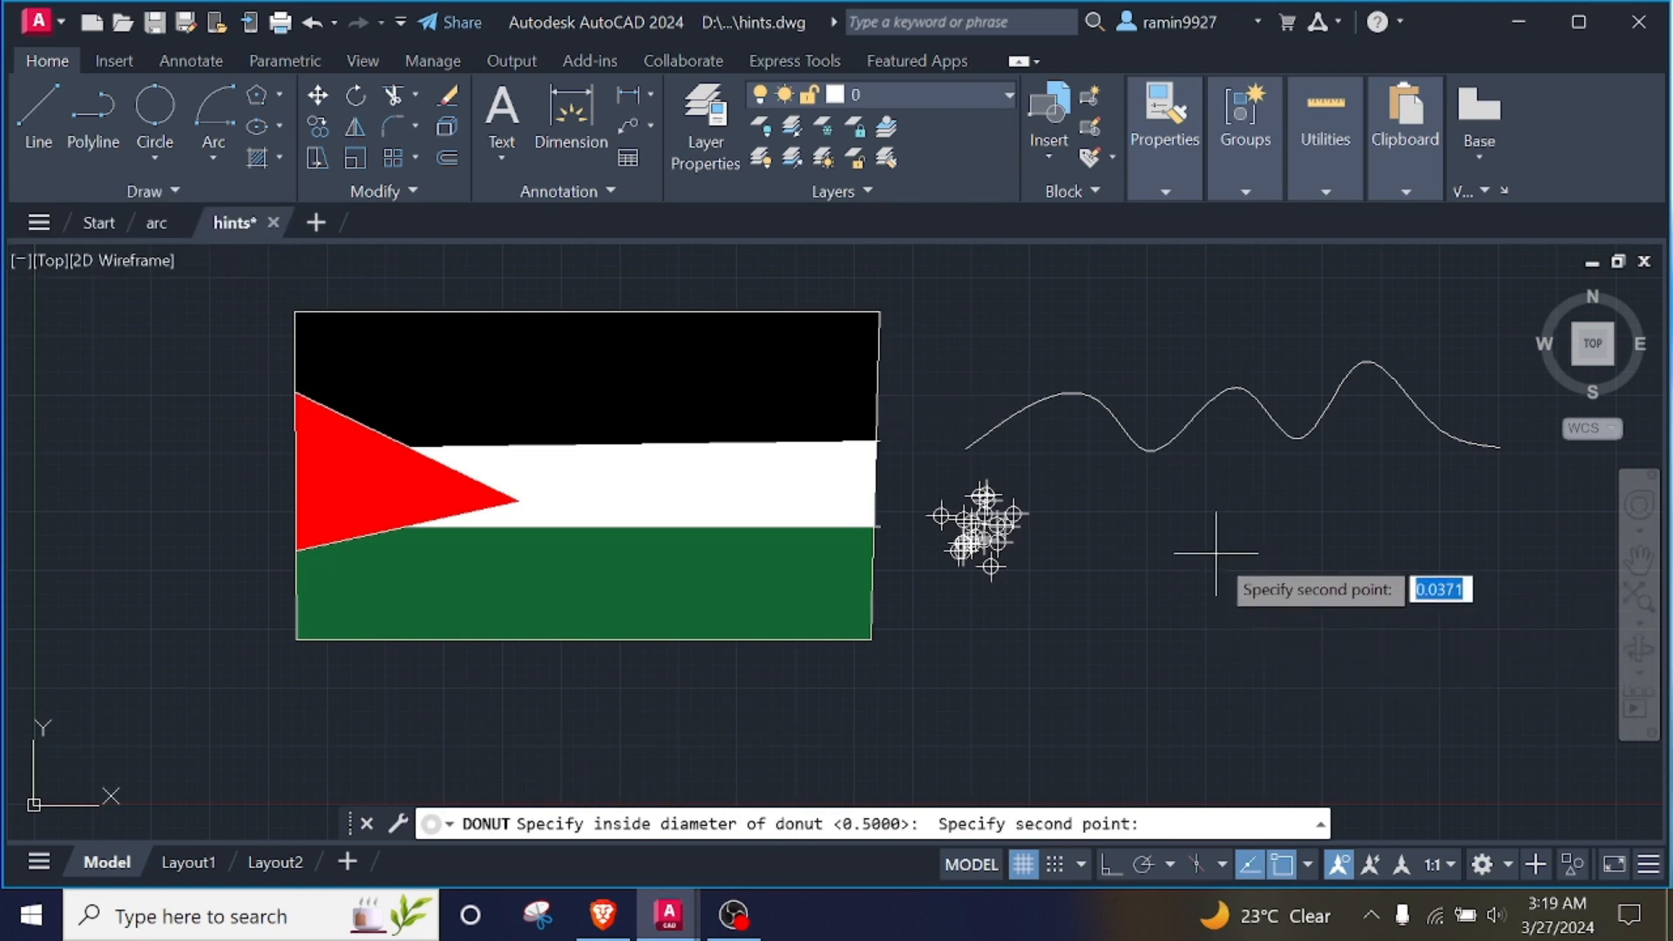
click(1232, 688)
click(1204, 571)
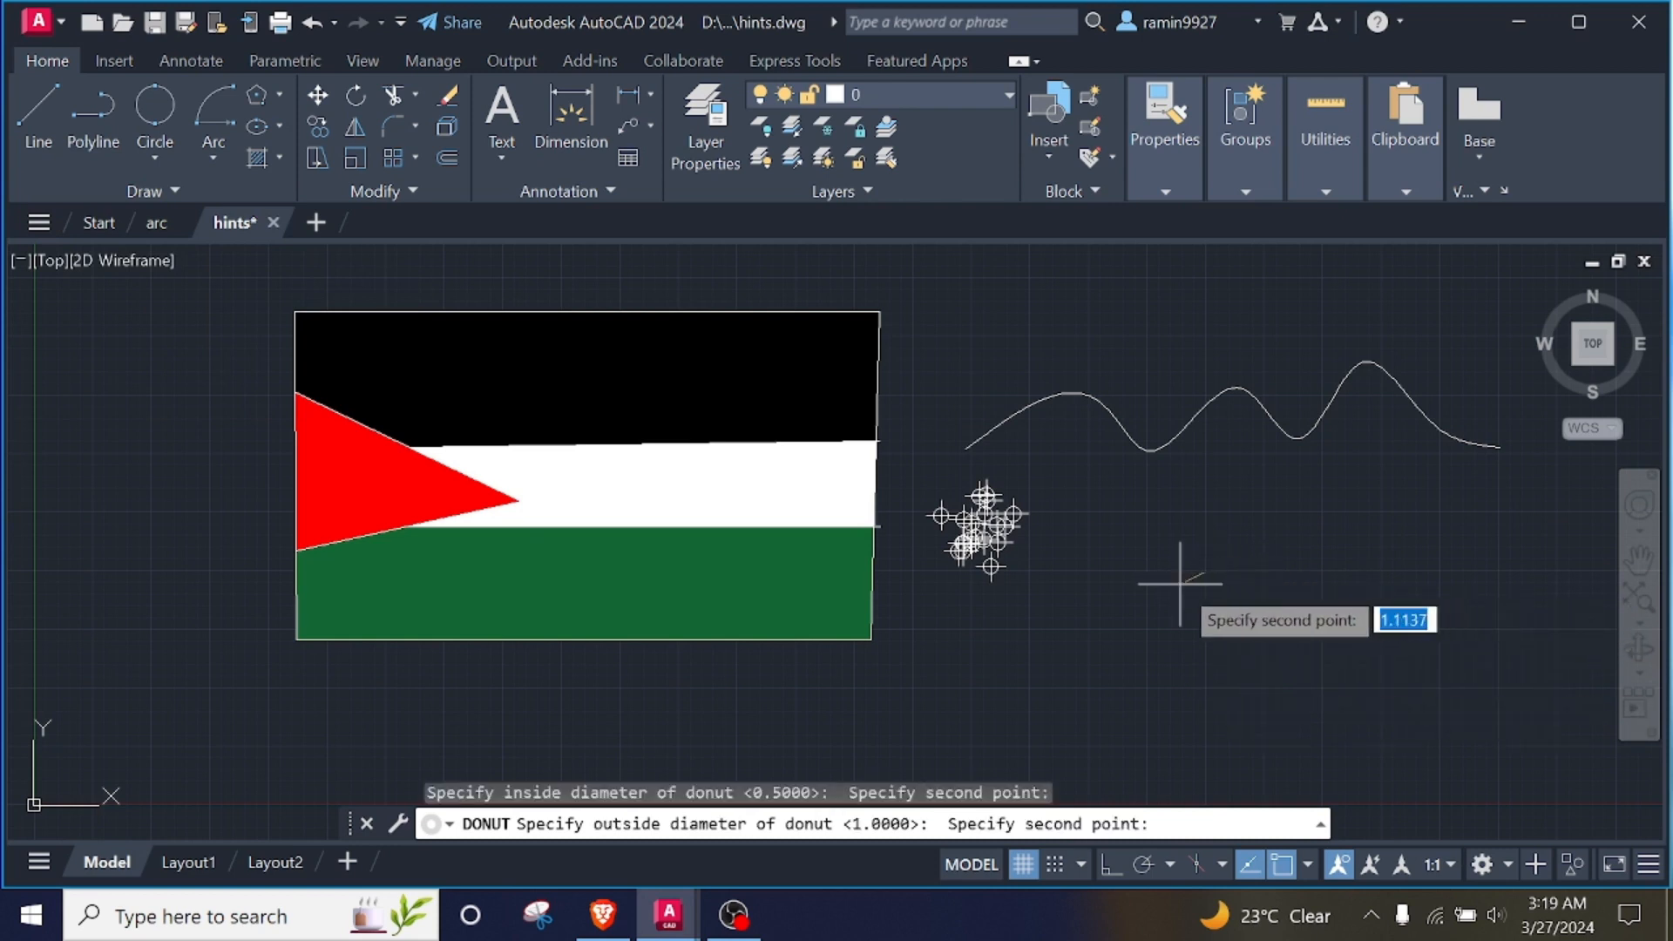
click(1364, 721)
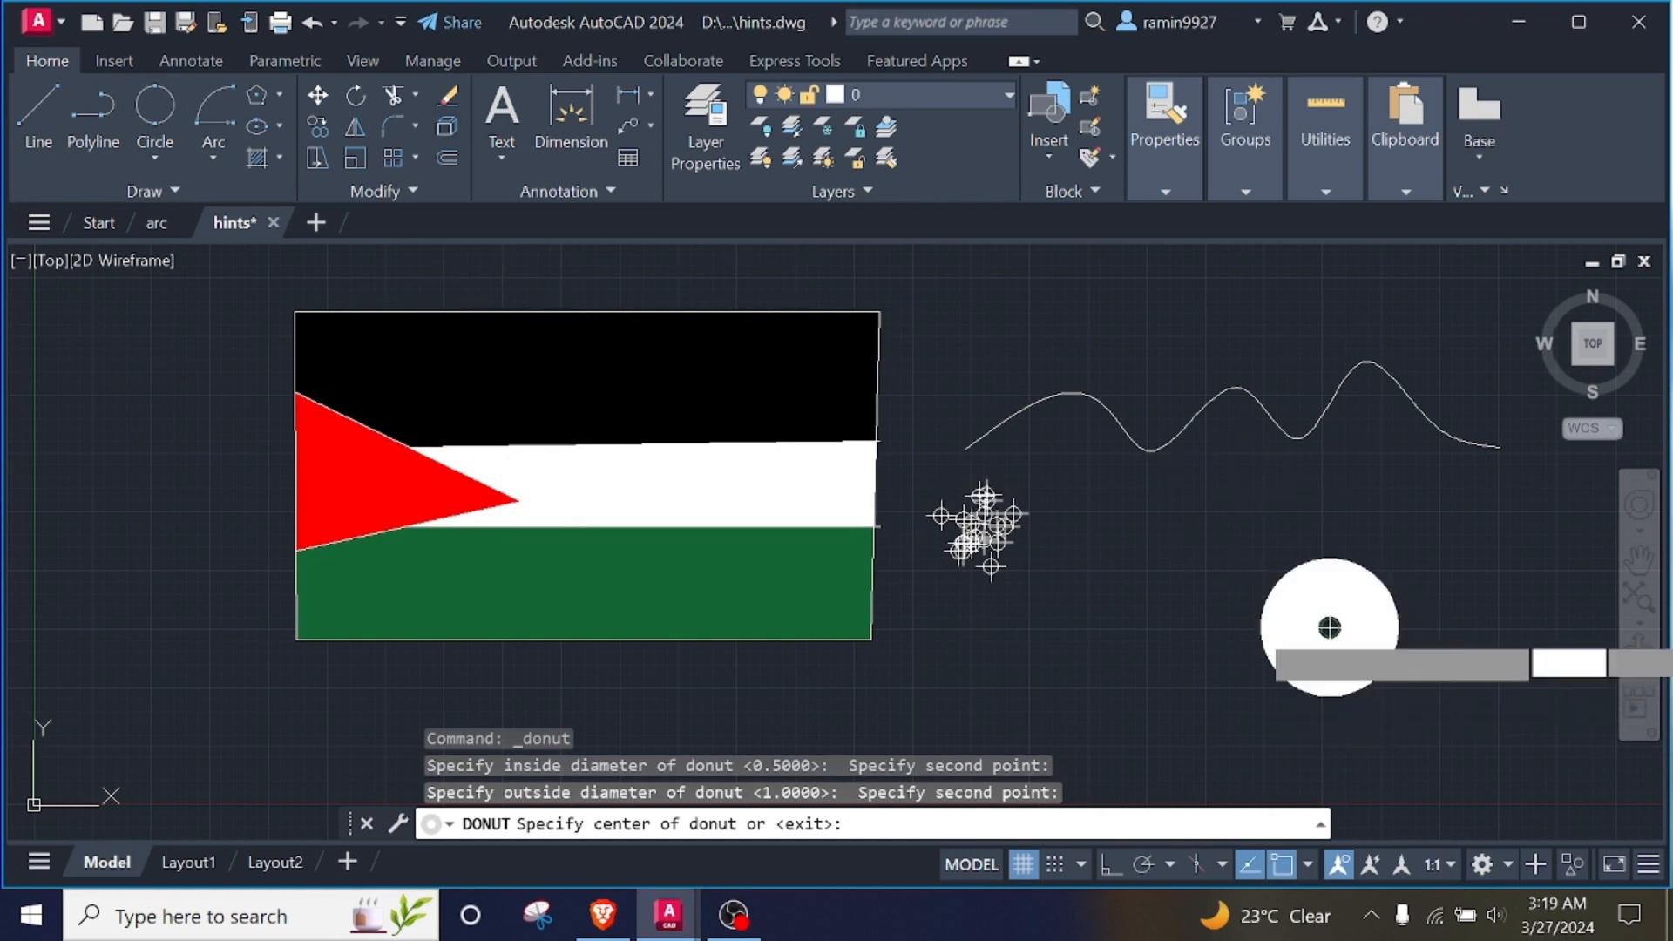
Place copies of the donut across the area below the spline, letting several of them overlap.
click(1329, 627)
click(1092, 628)
click(956, 767)
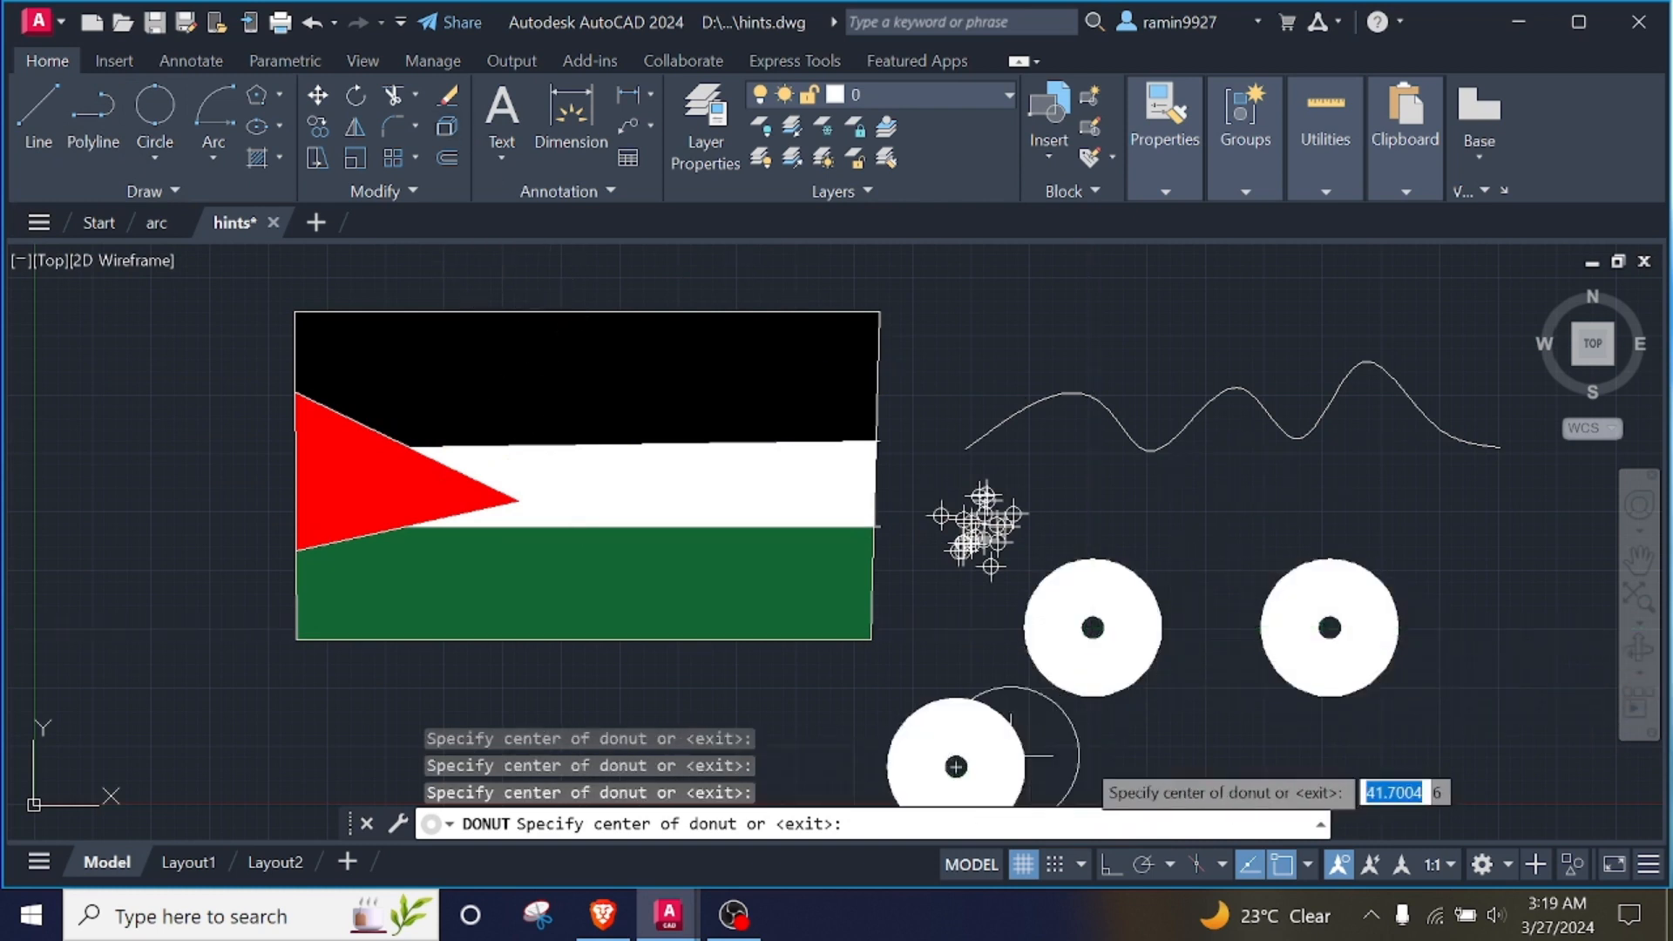
click(1189, 749)
click(1158, 493)
click(1508, 669)
click(1399, 803)
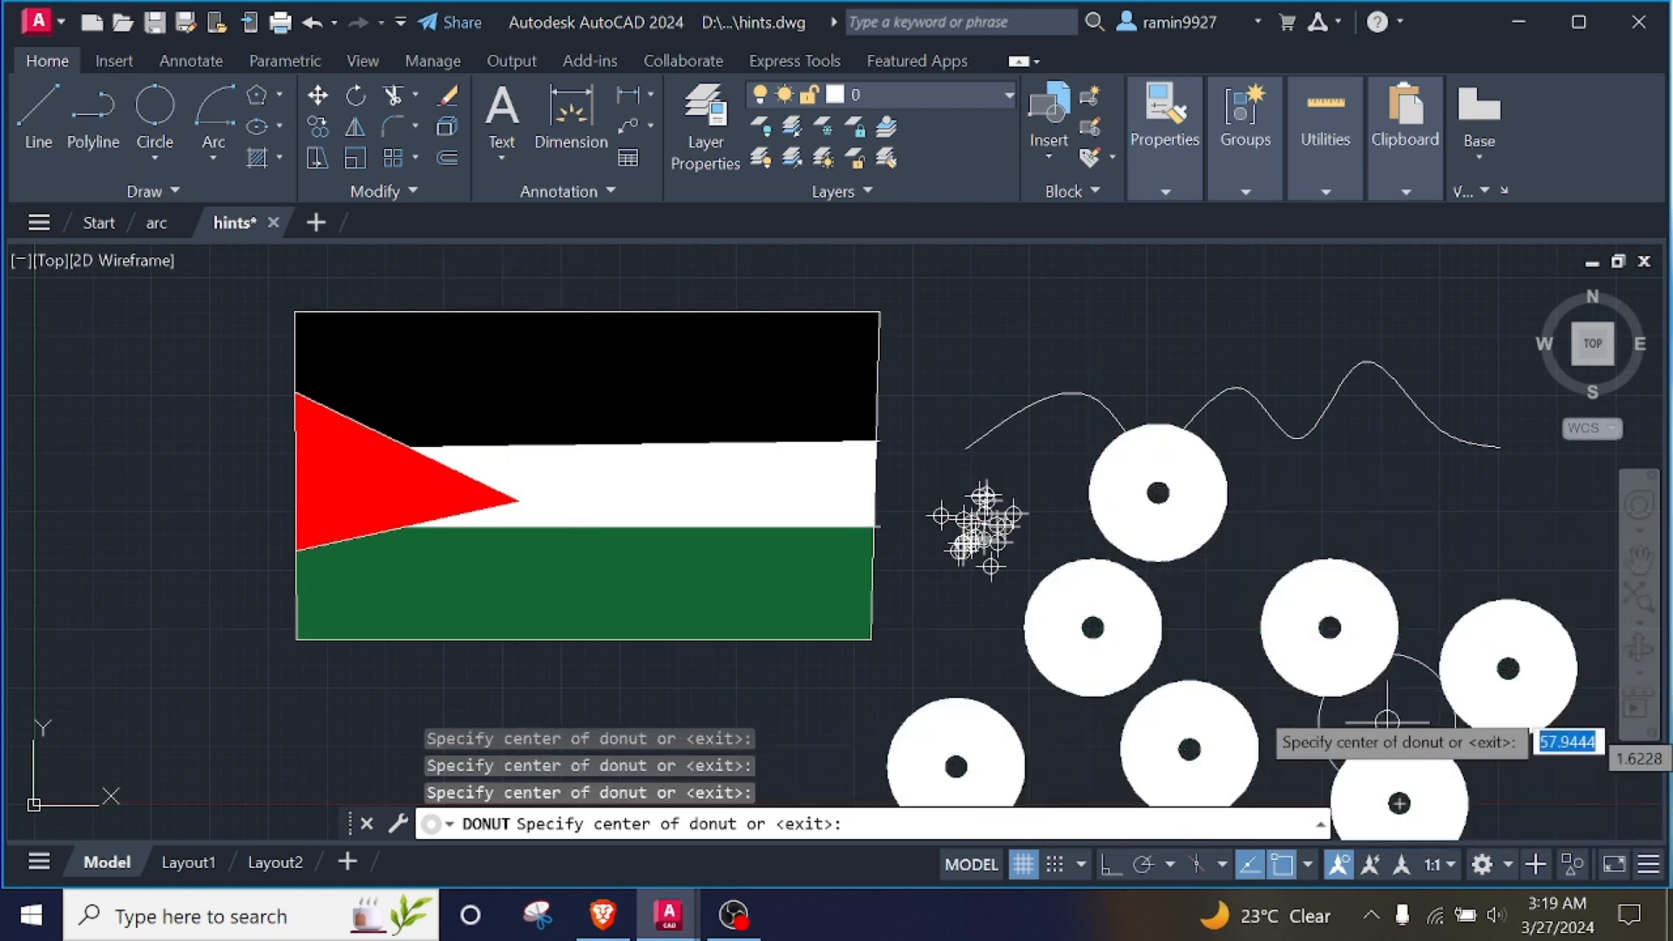
click(1348, 520)
click(1201, 606)
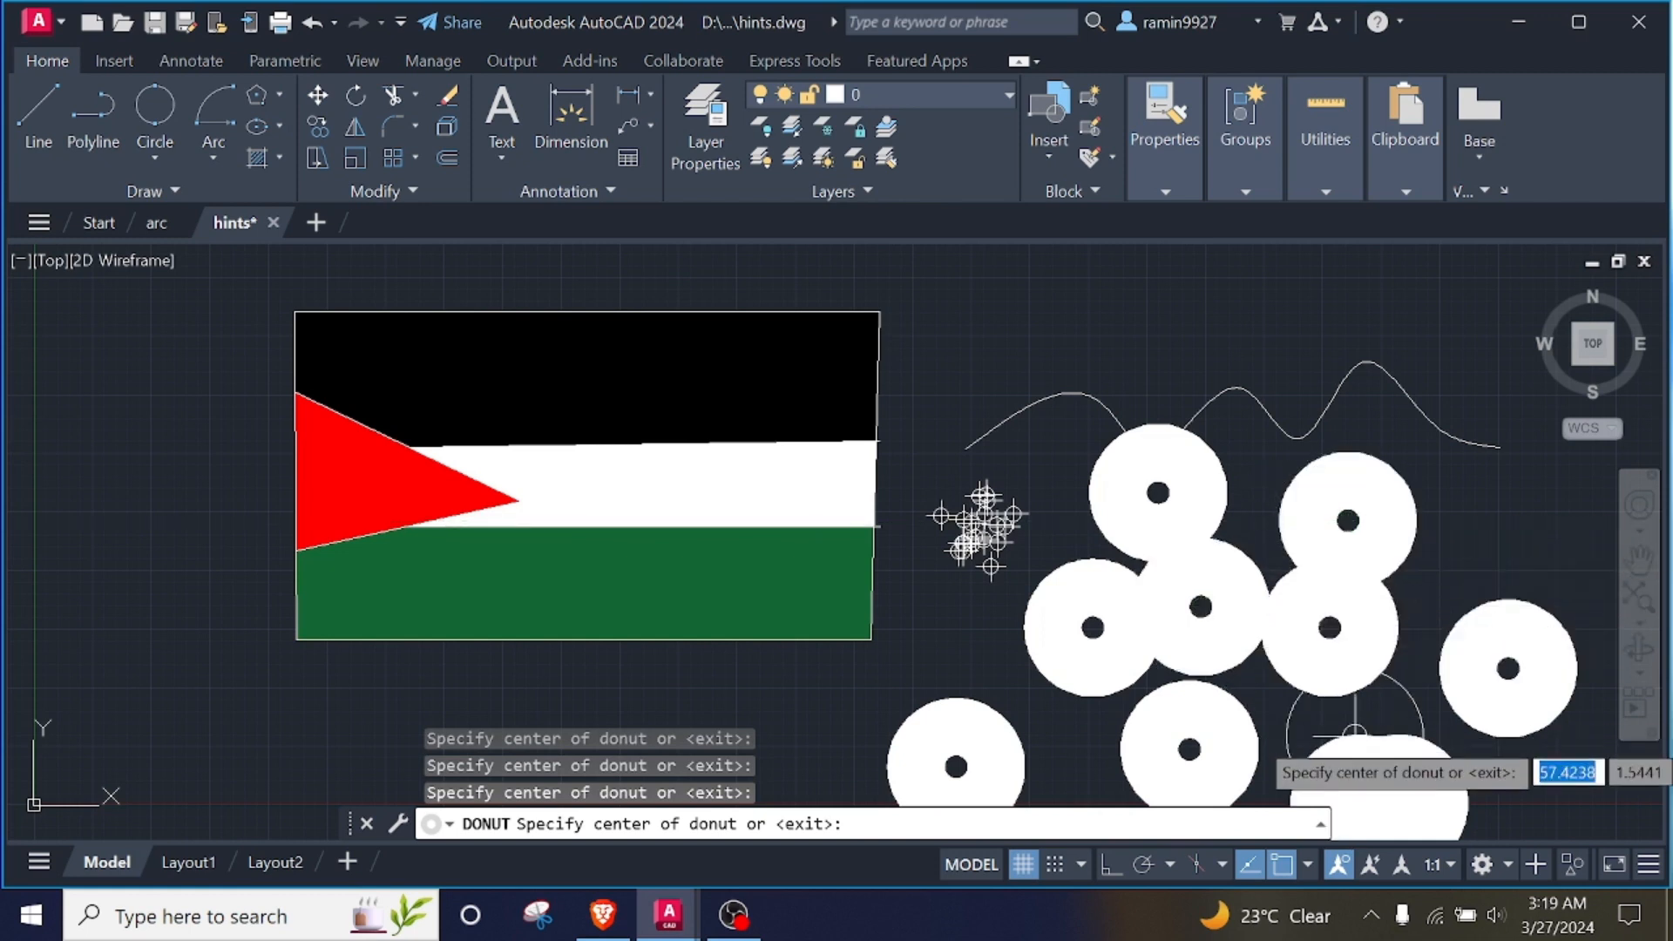
click(1278, 703)
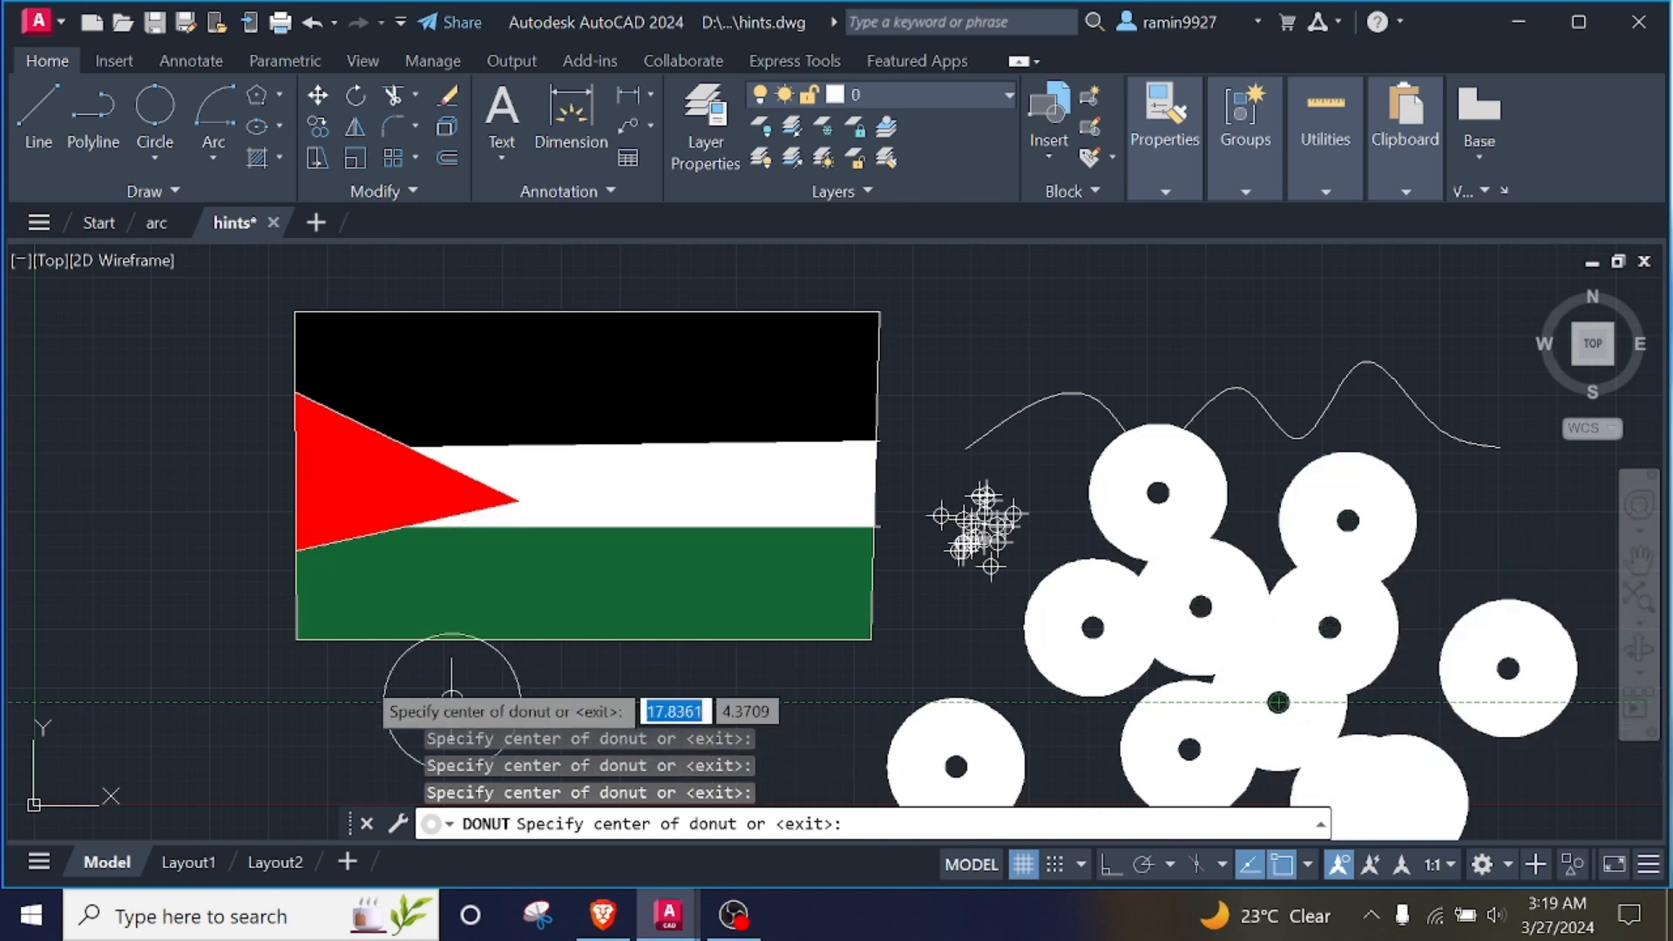
Finish placing donuts and draw a rectangular revision cloud starting at the upper area beside the flag, entering 5 for its opposite corner.
key(Return)
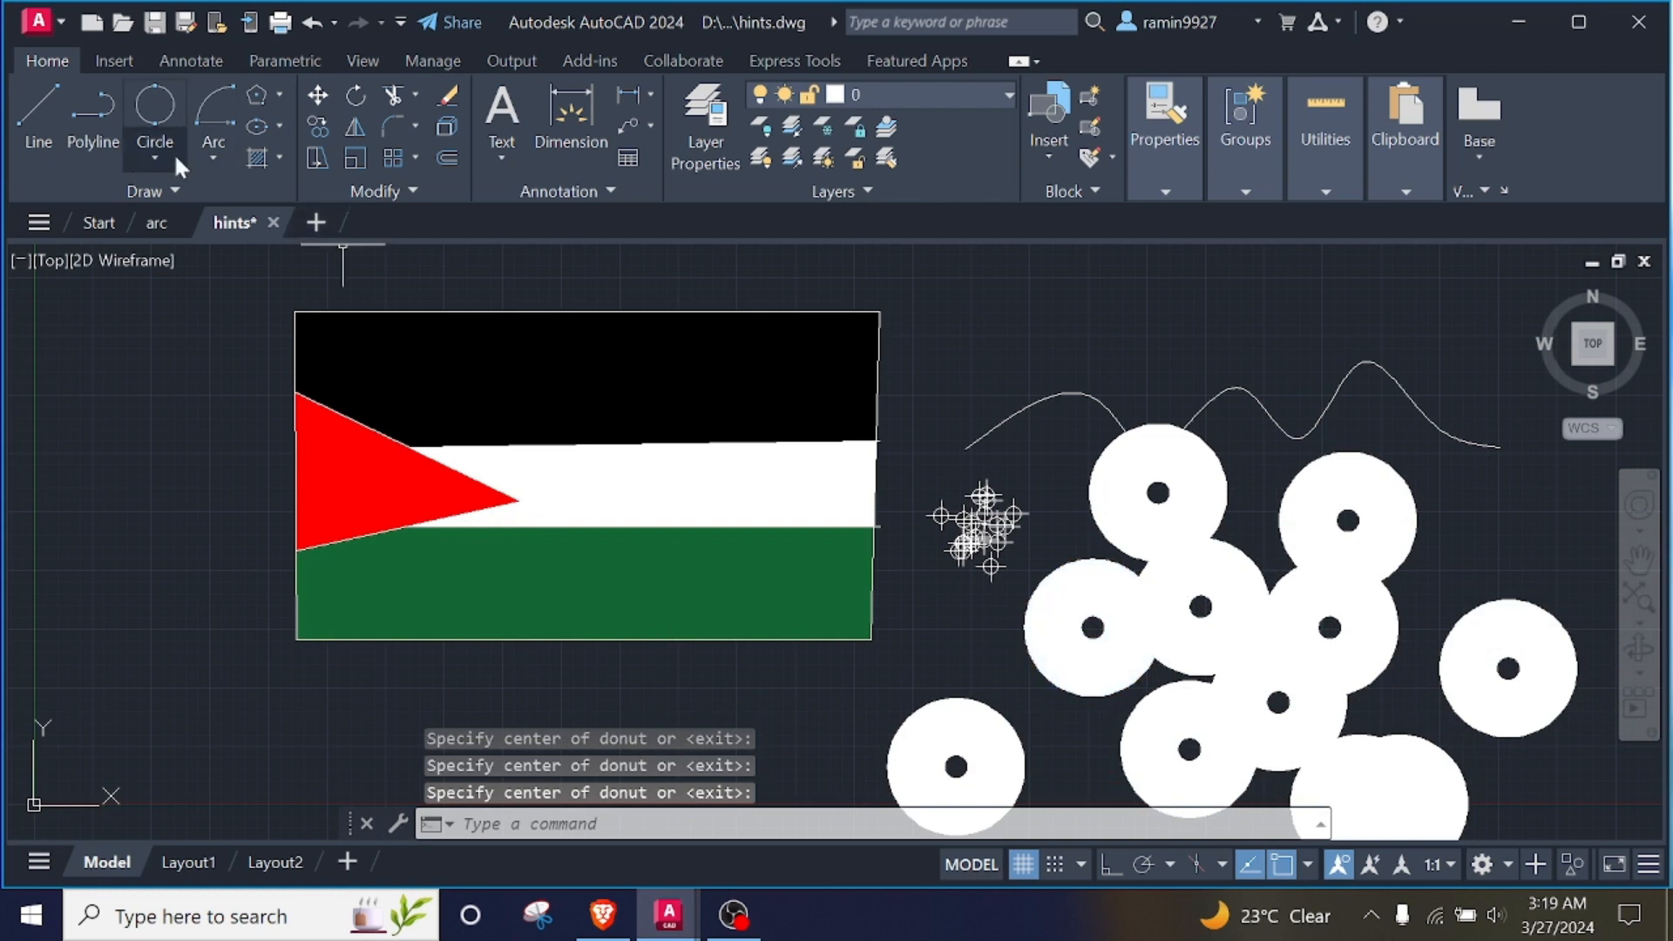
click(163, 191)
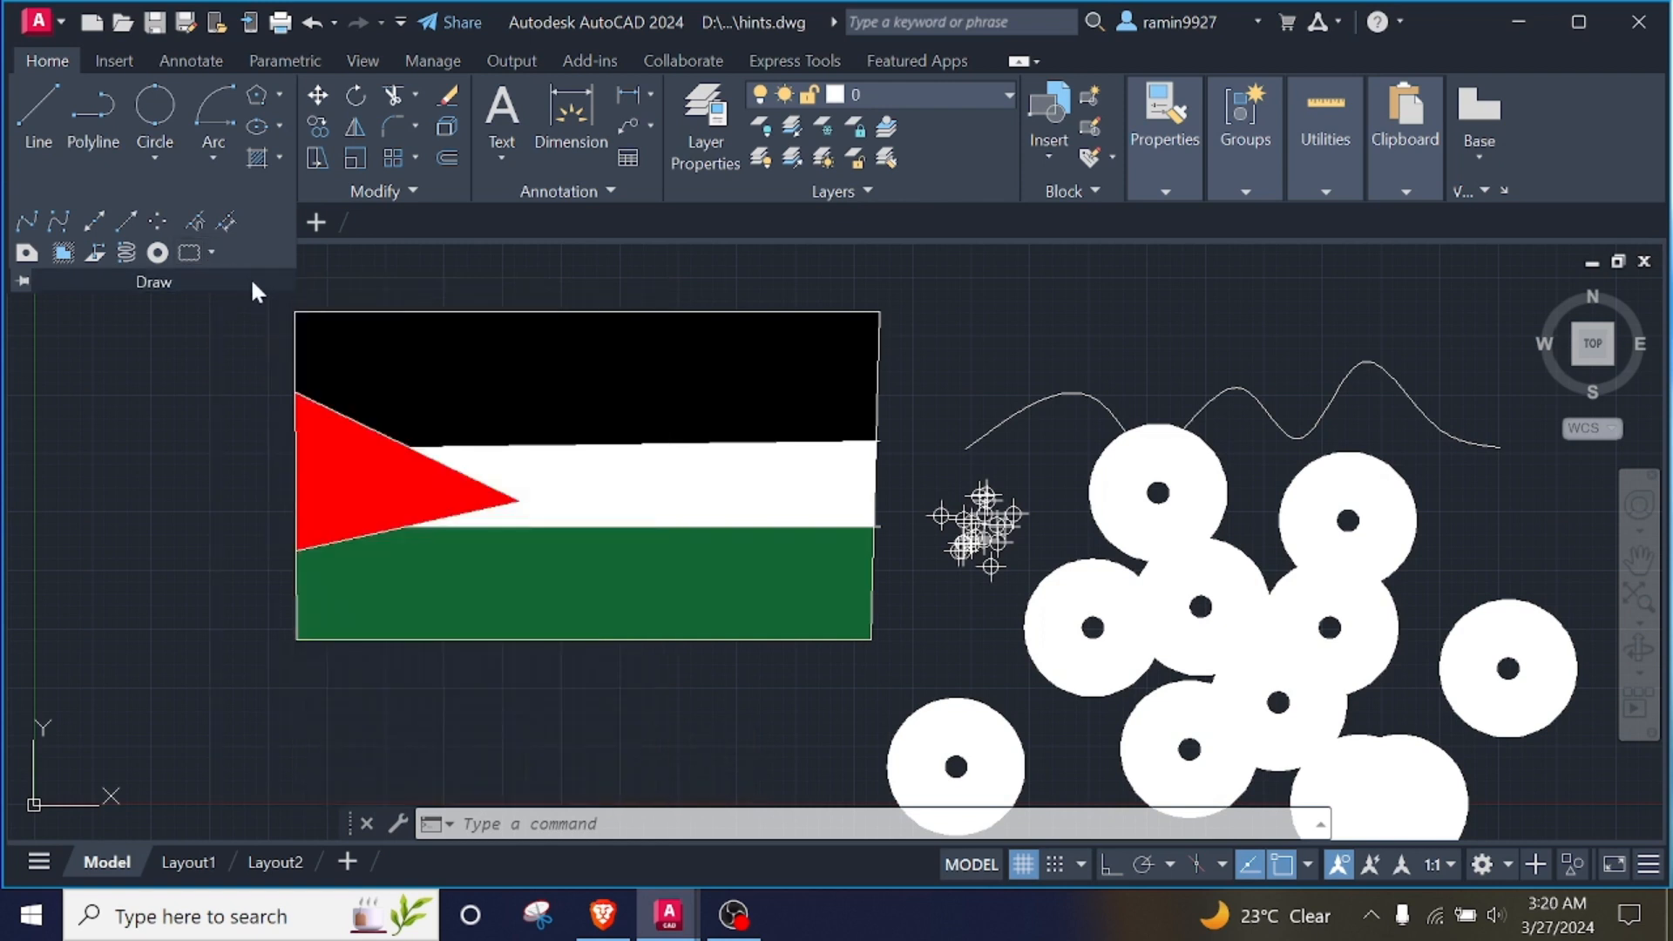
click(213, 251)
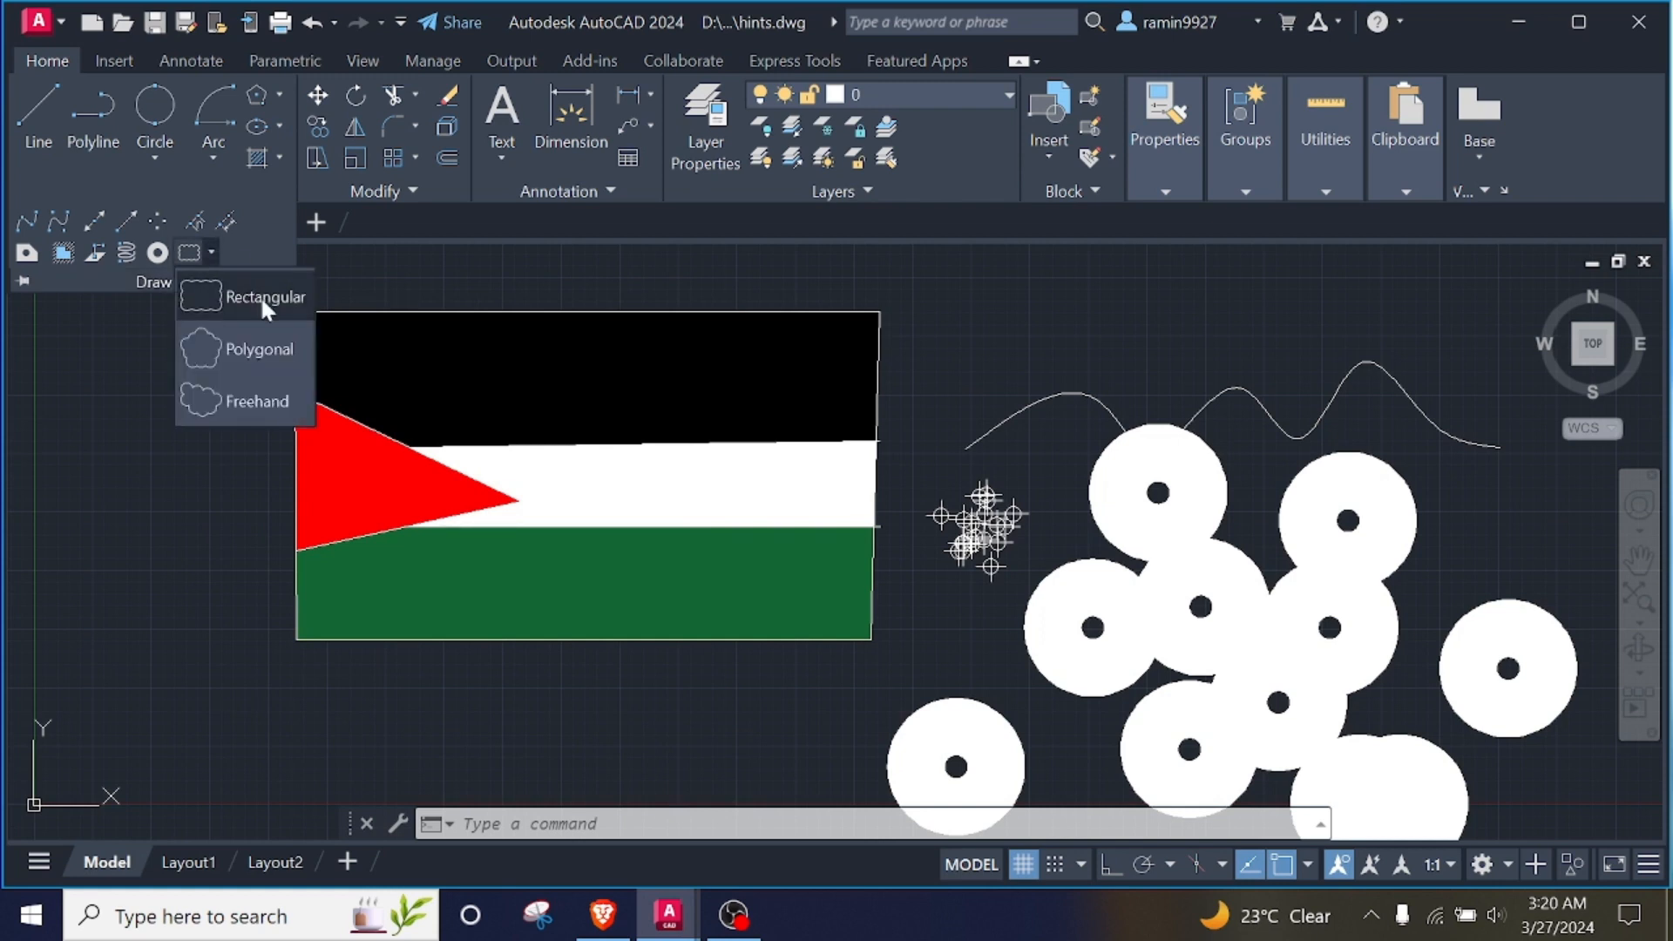
click(260, 296)
click(58, 358)
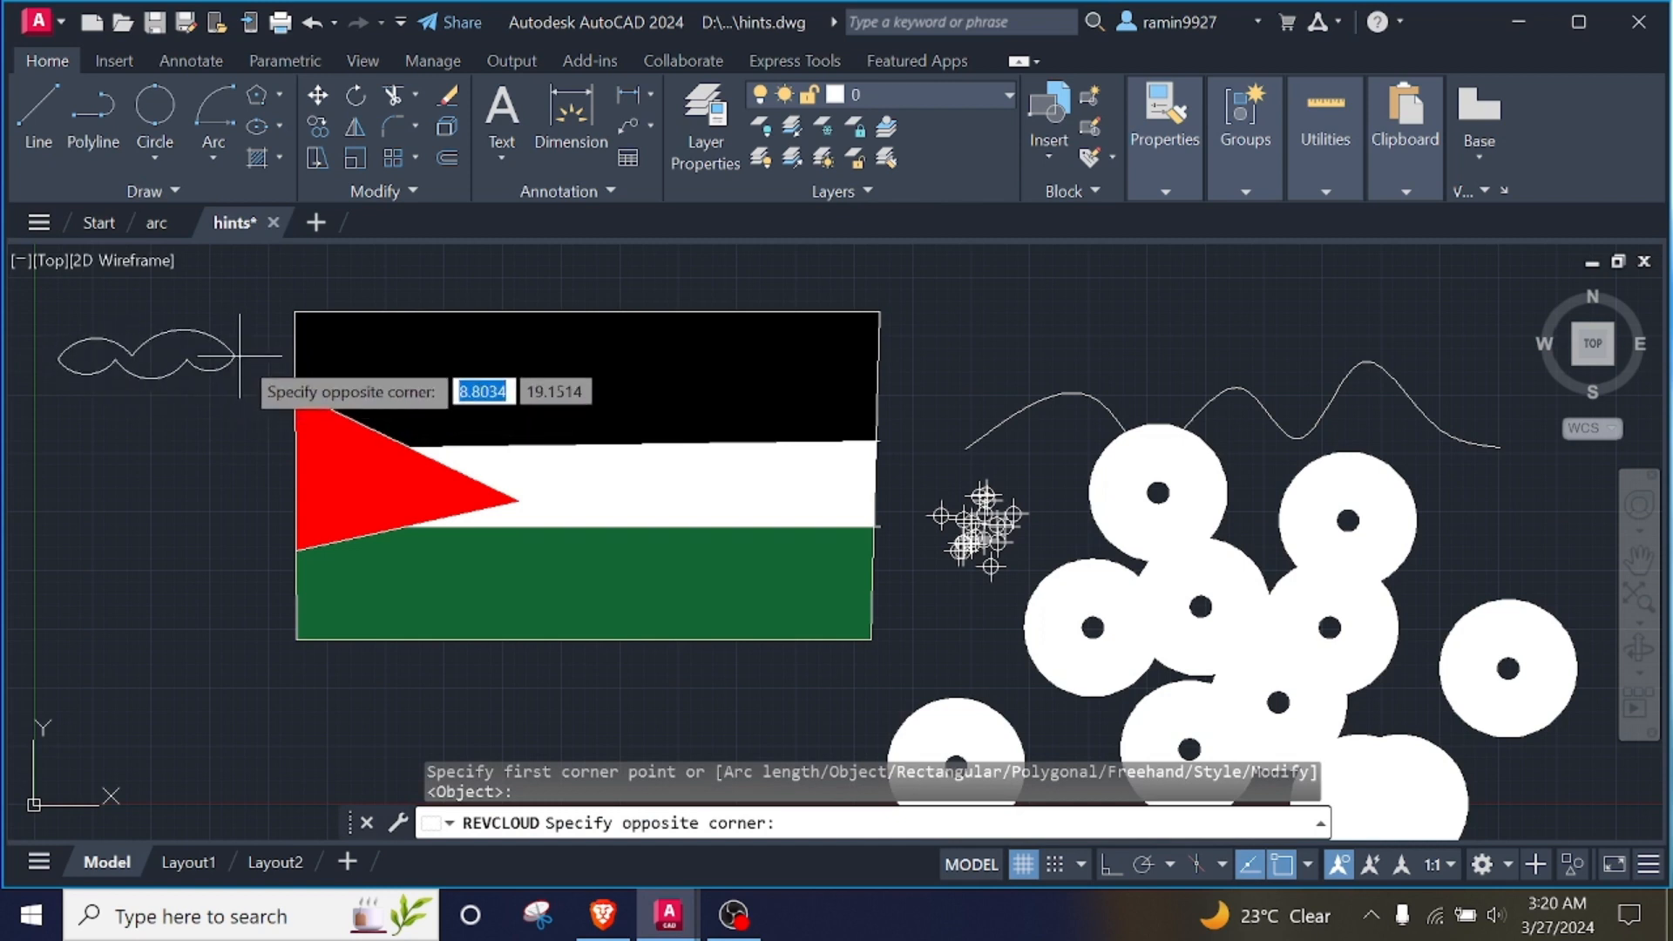
key(BackSpace)
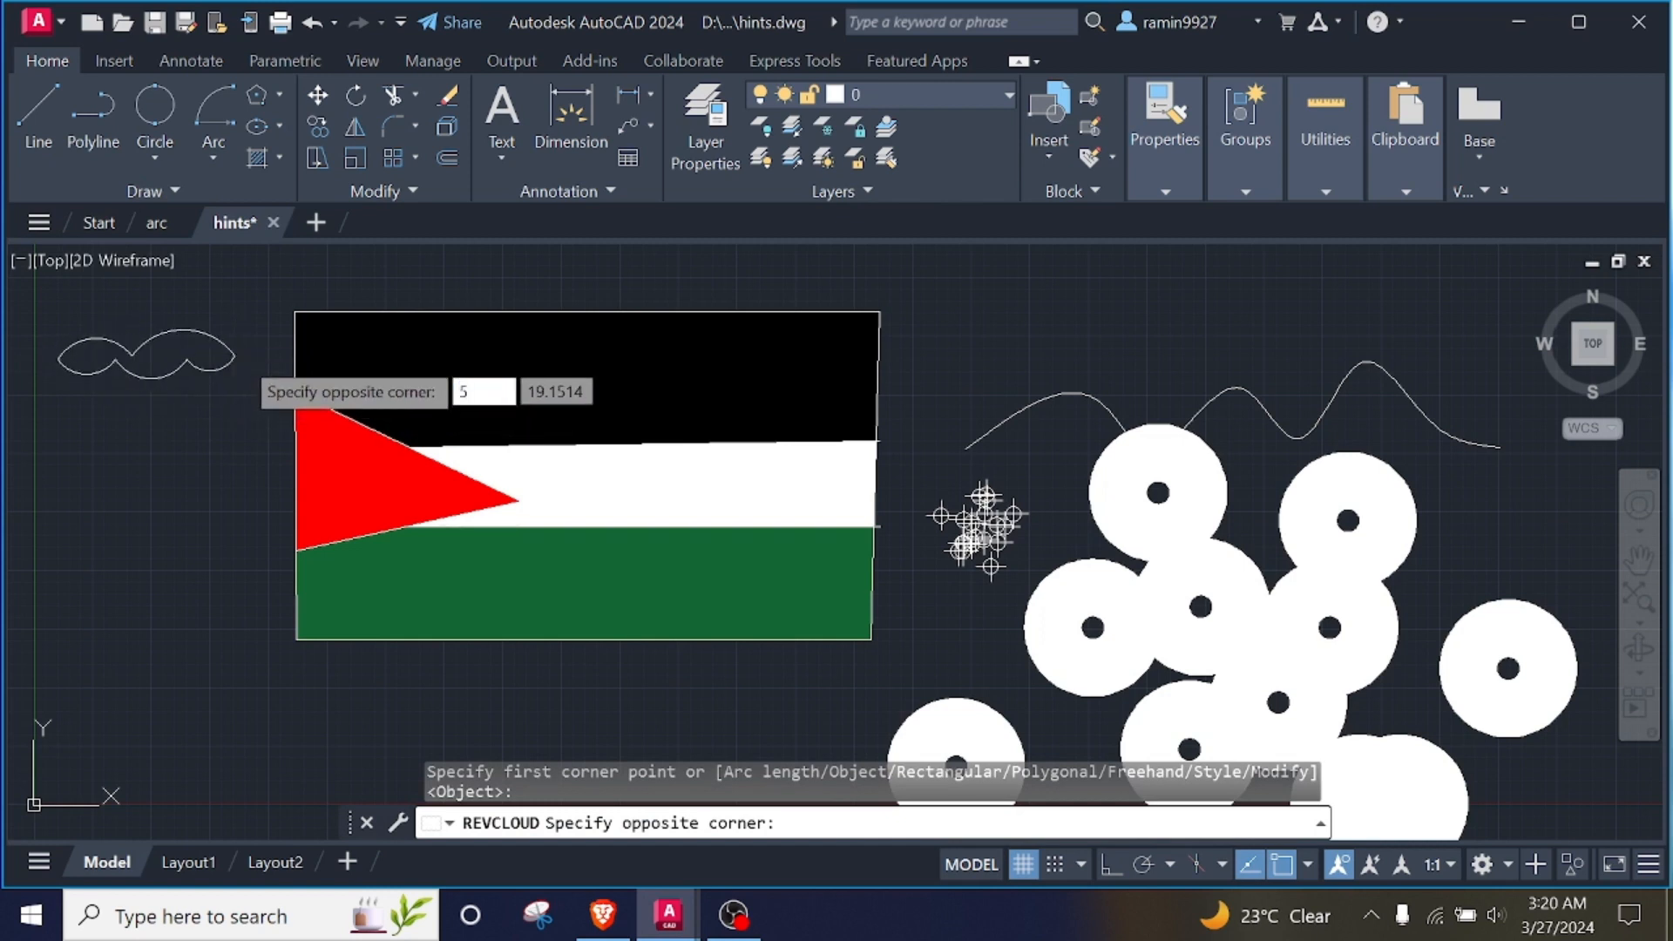
text(5)
key(Return)
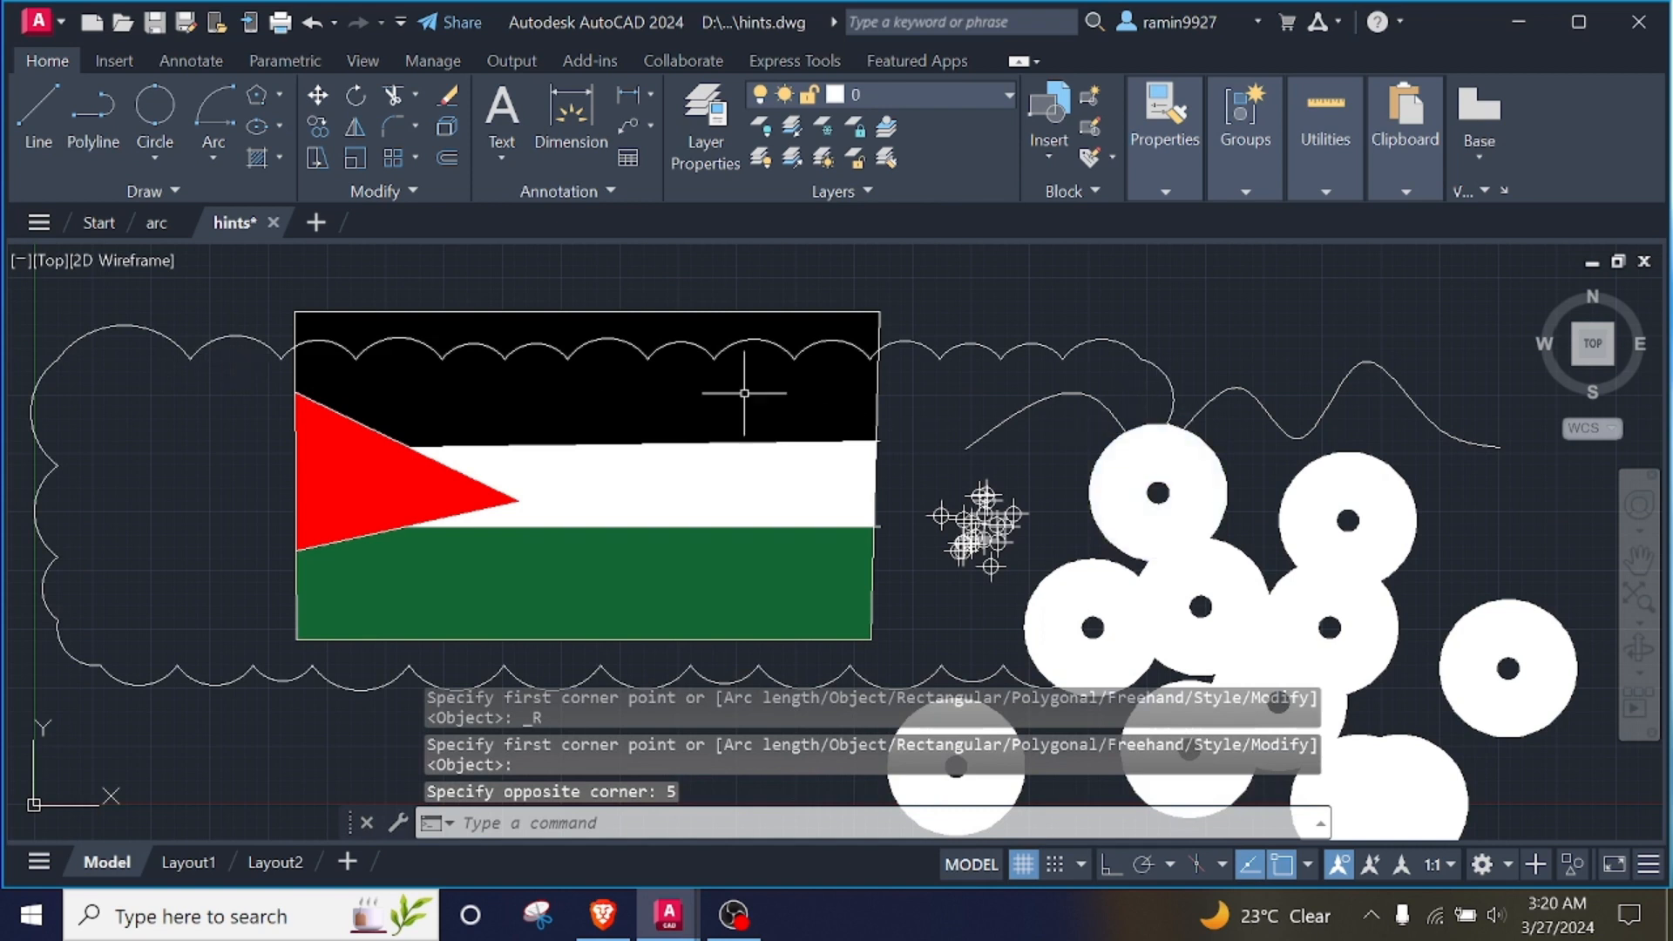
Create a new drawing and draw a wide rectangular revision cloud in it, entering 10 for the first corner and picking the opposite corner.
click(313, 223)
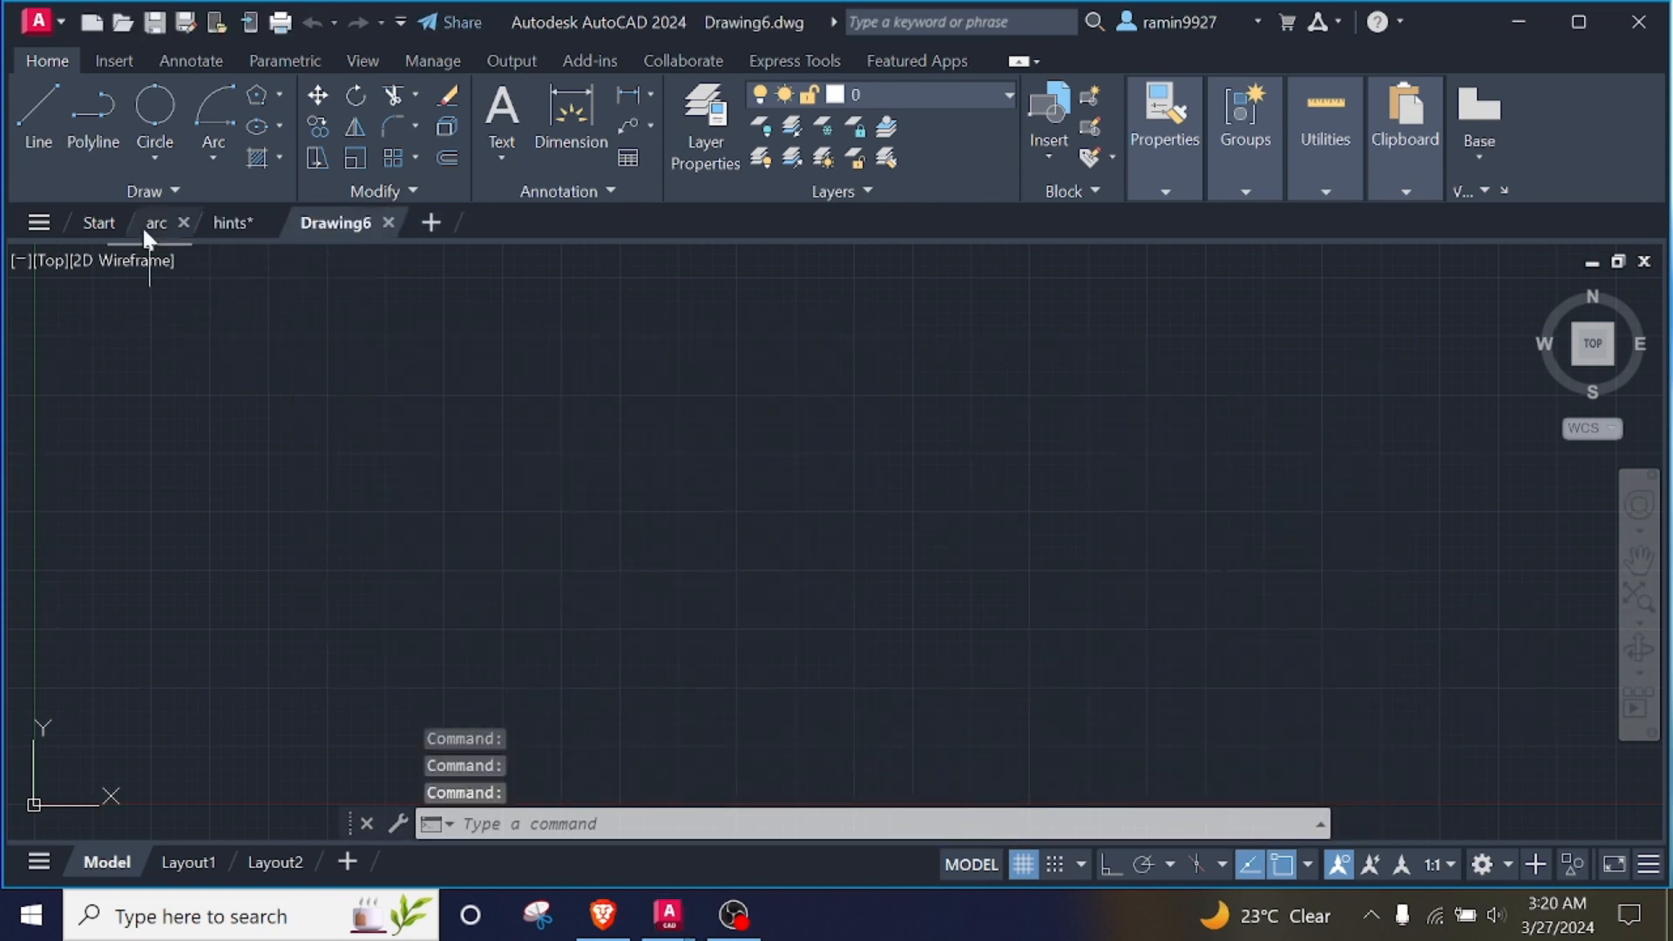
click(179, 191)
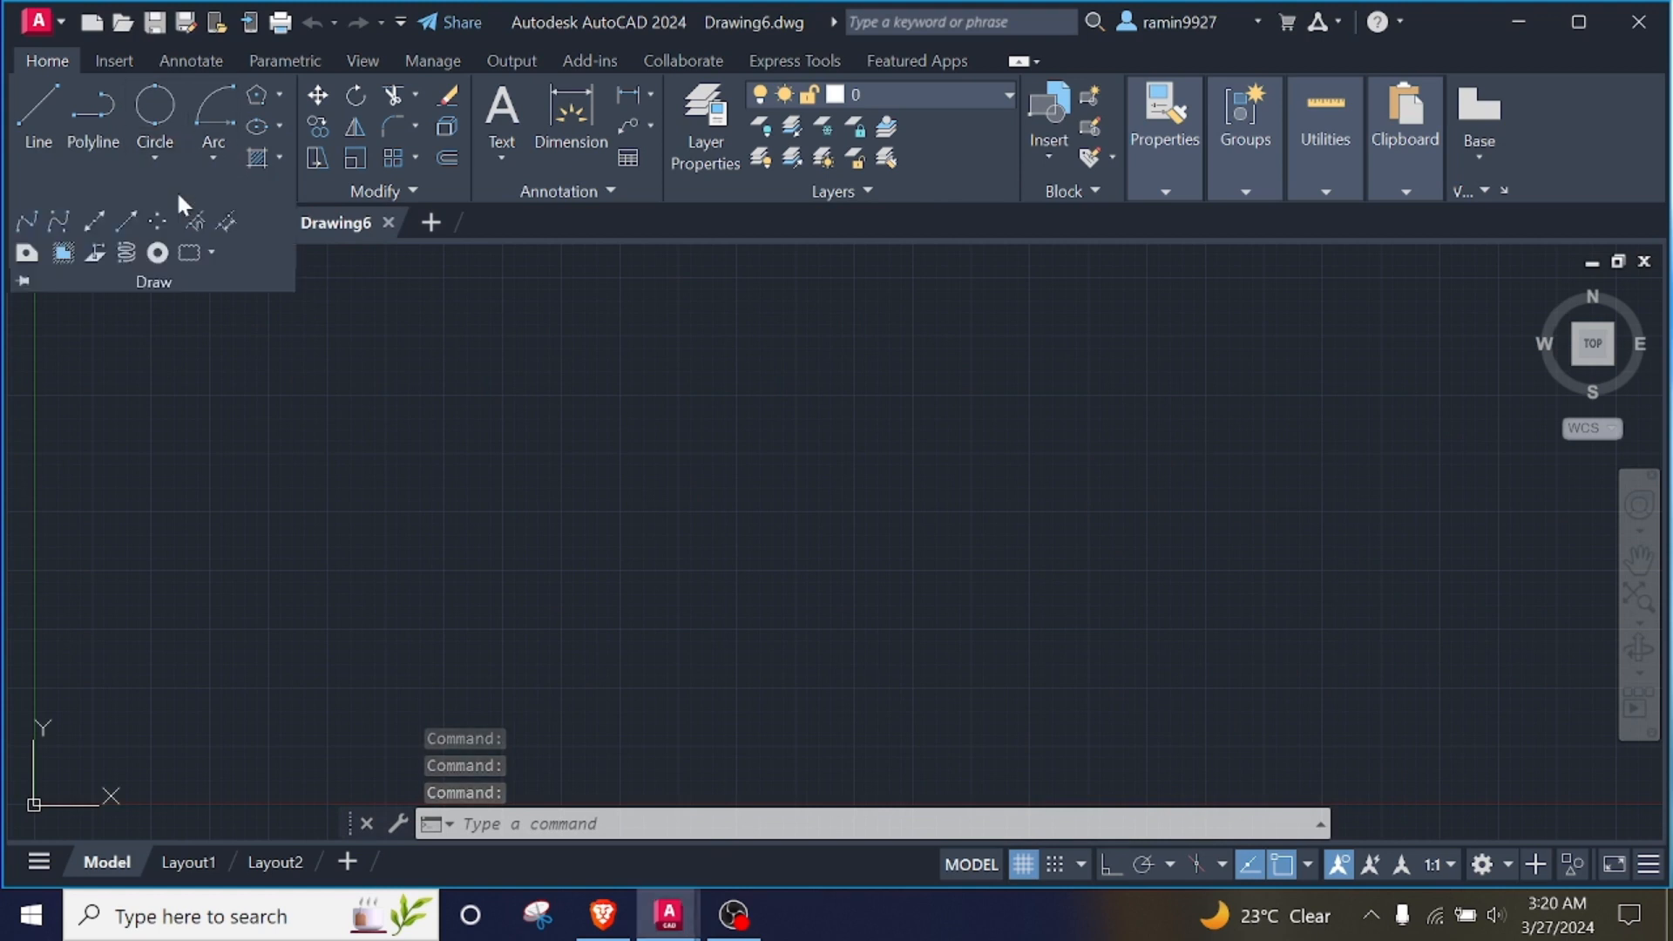
click(211, 252)
click(226, 300)
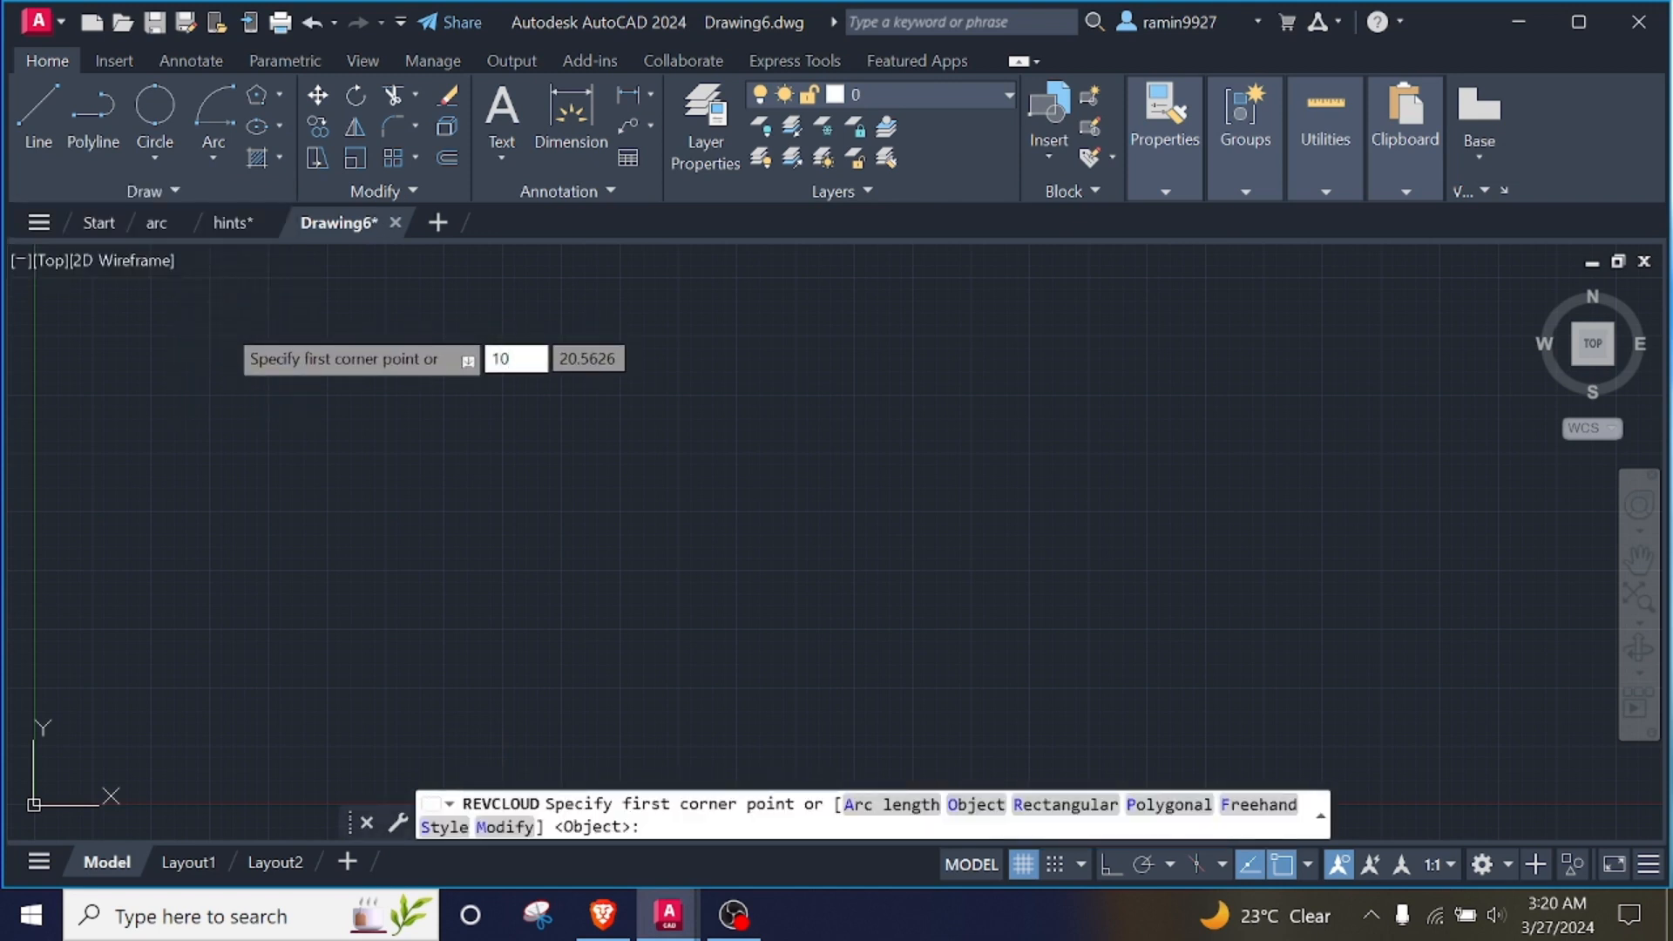
key(Return)
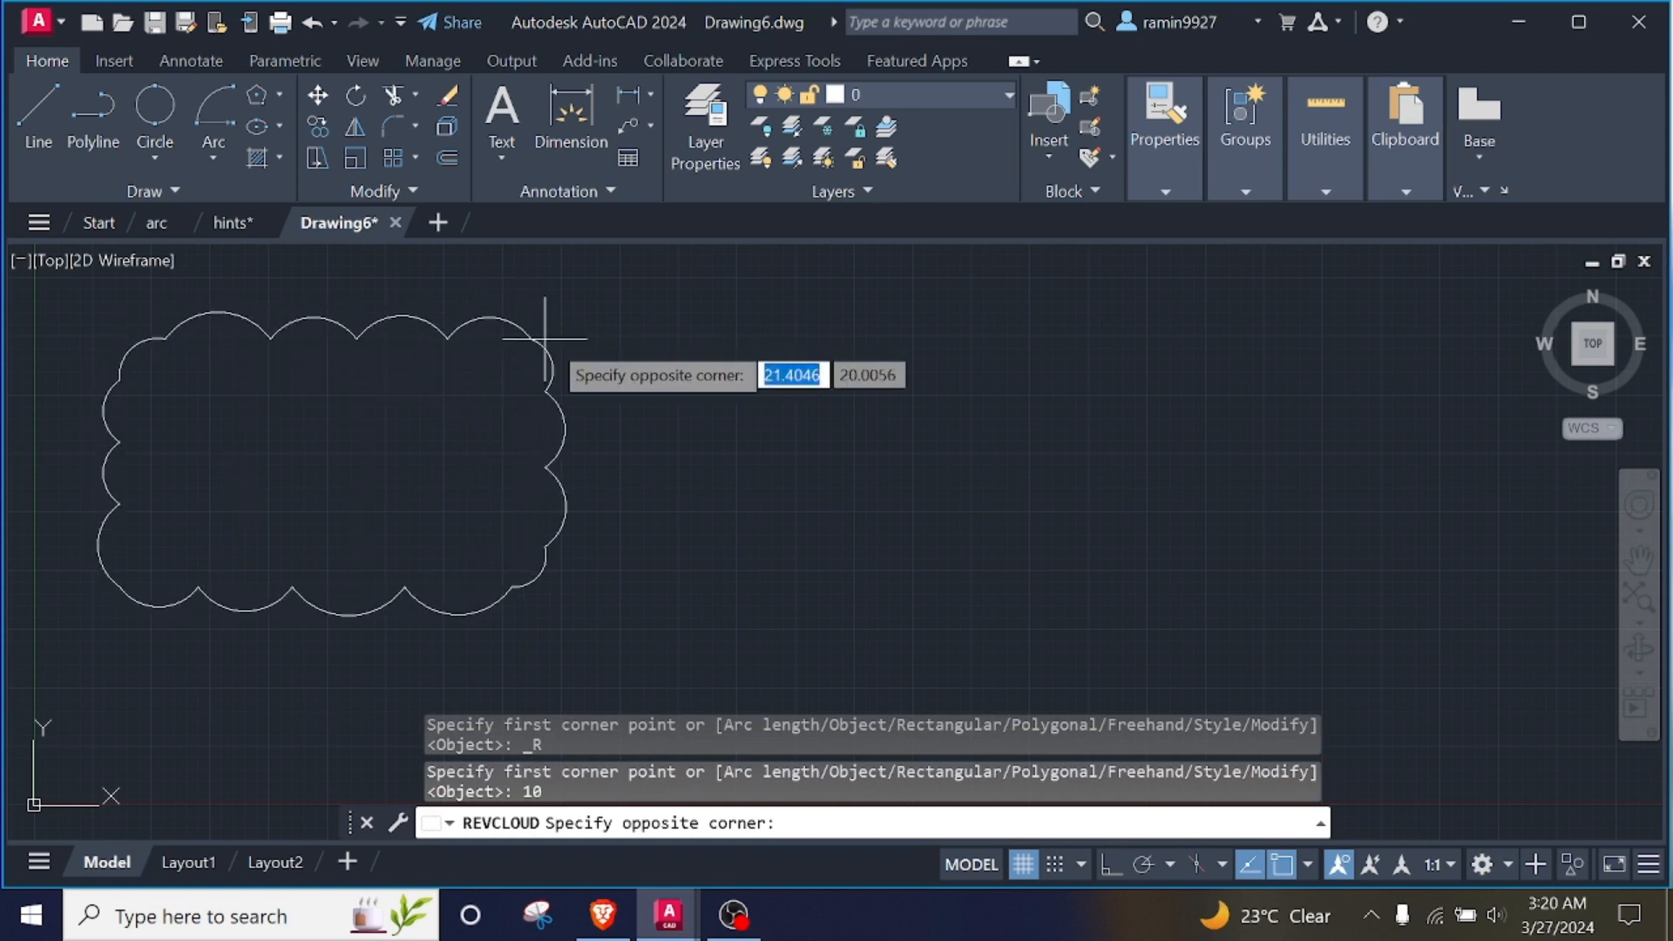
click(666, 351)
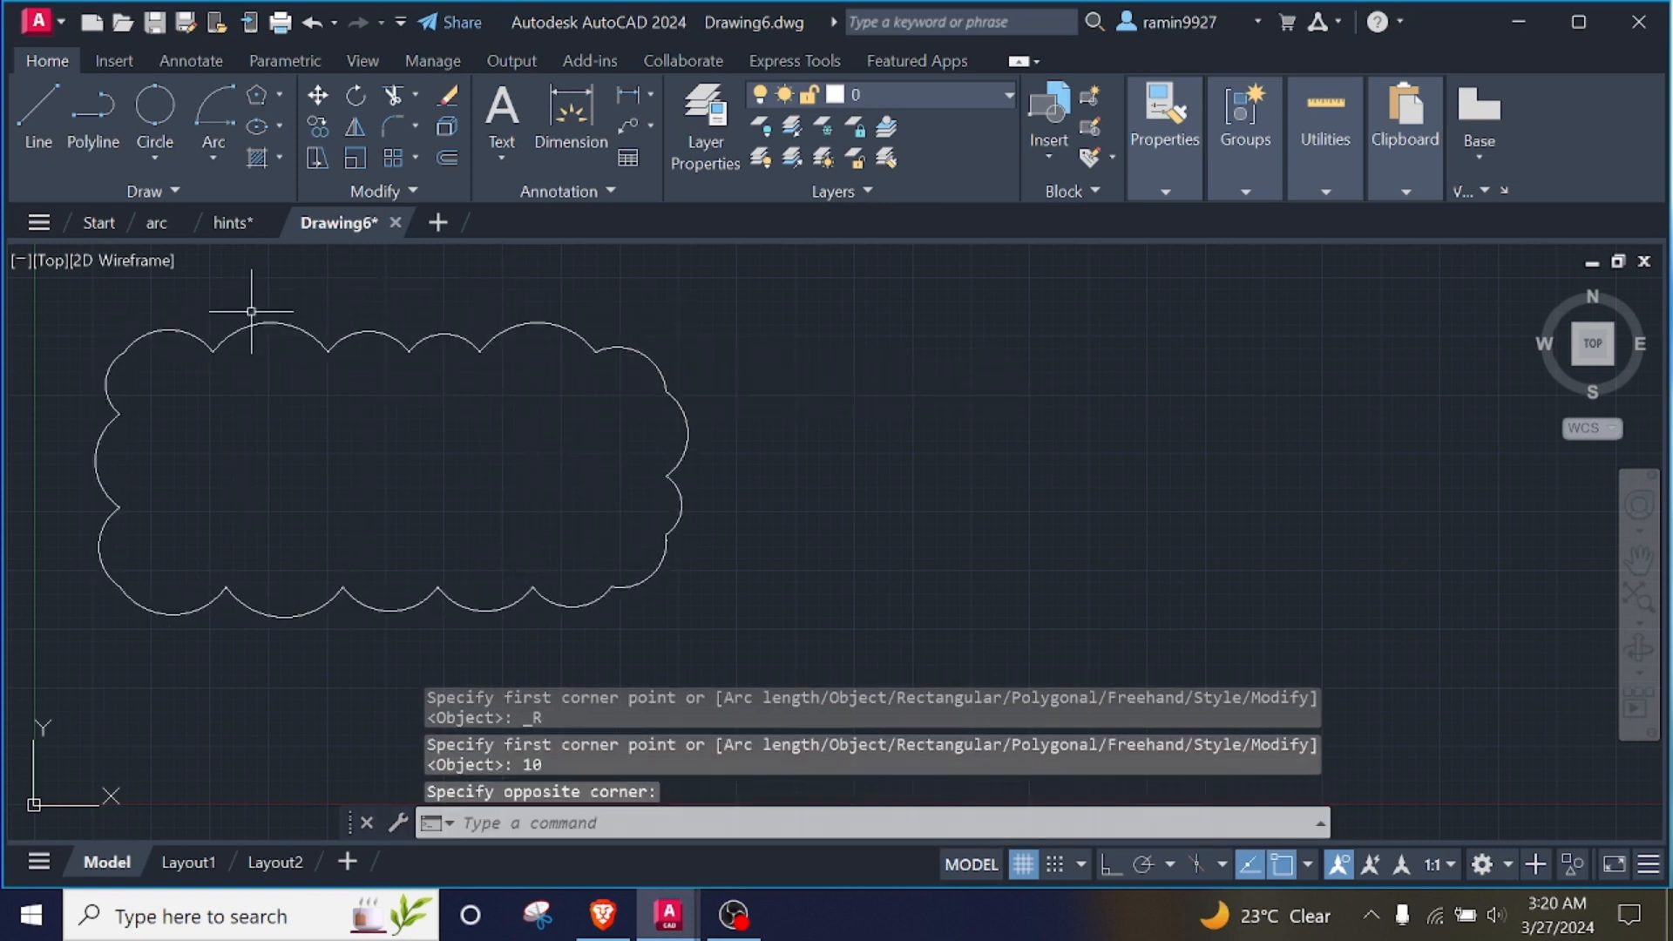
Draw a three-cornered polygonal revision cloud to the right of the rectangular one, entering 5 for its start point.
click(281, 155)
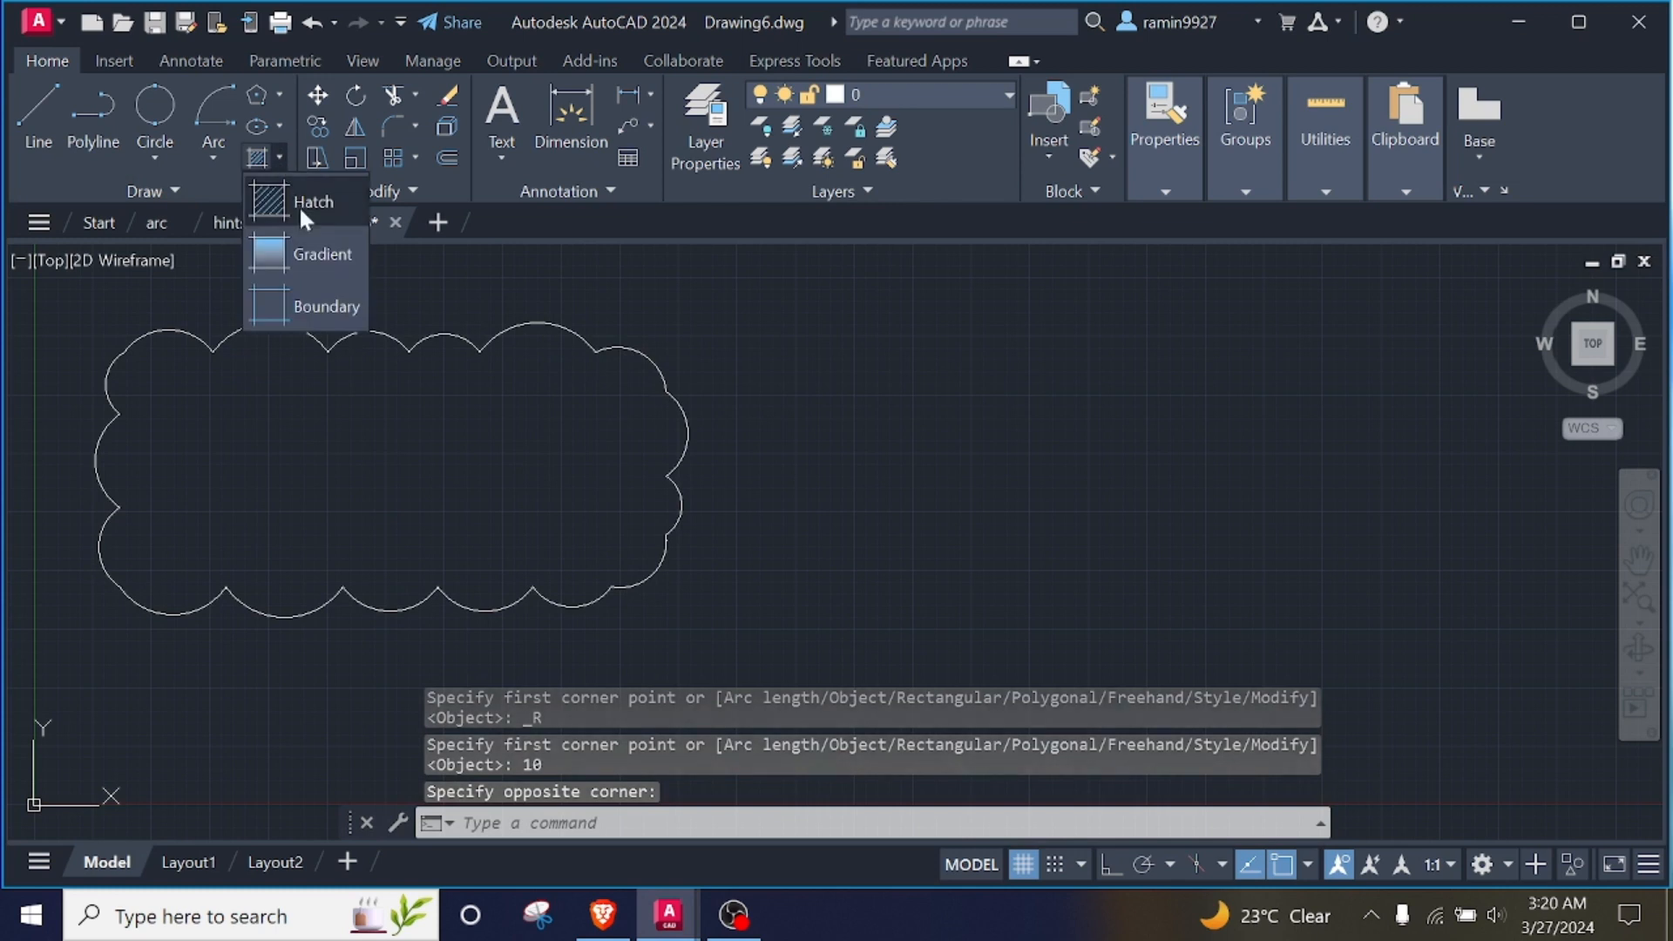
click(182, 188)
click(220, 252)
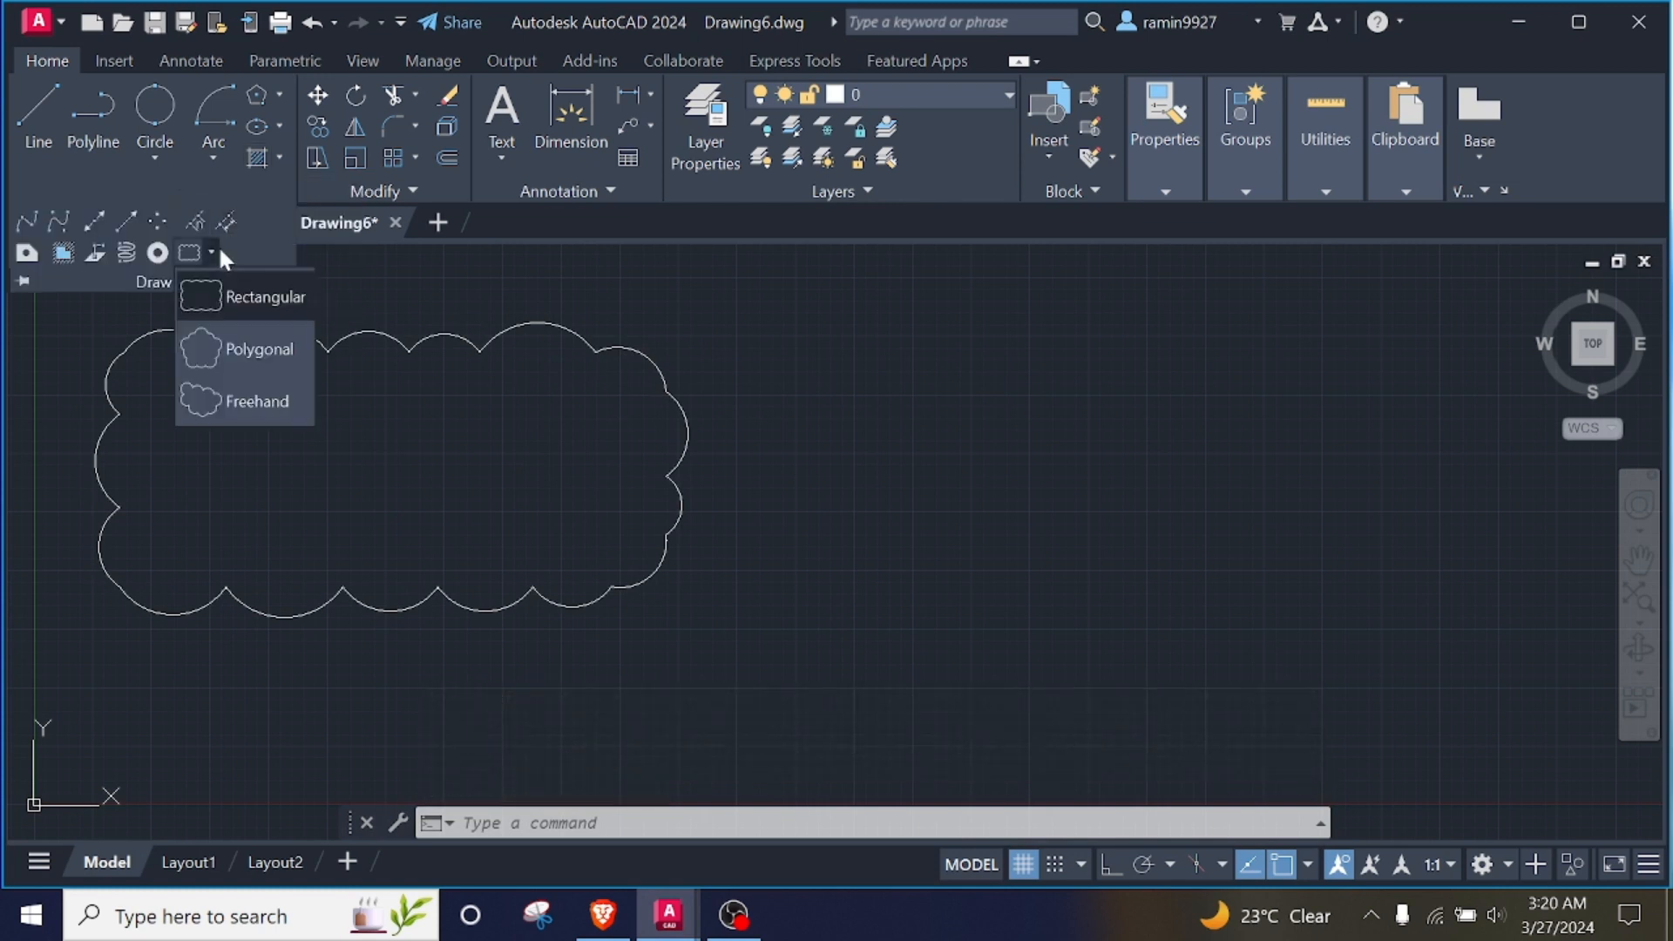
click(249, 350)
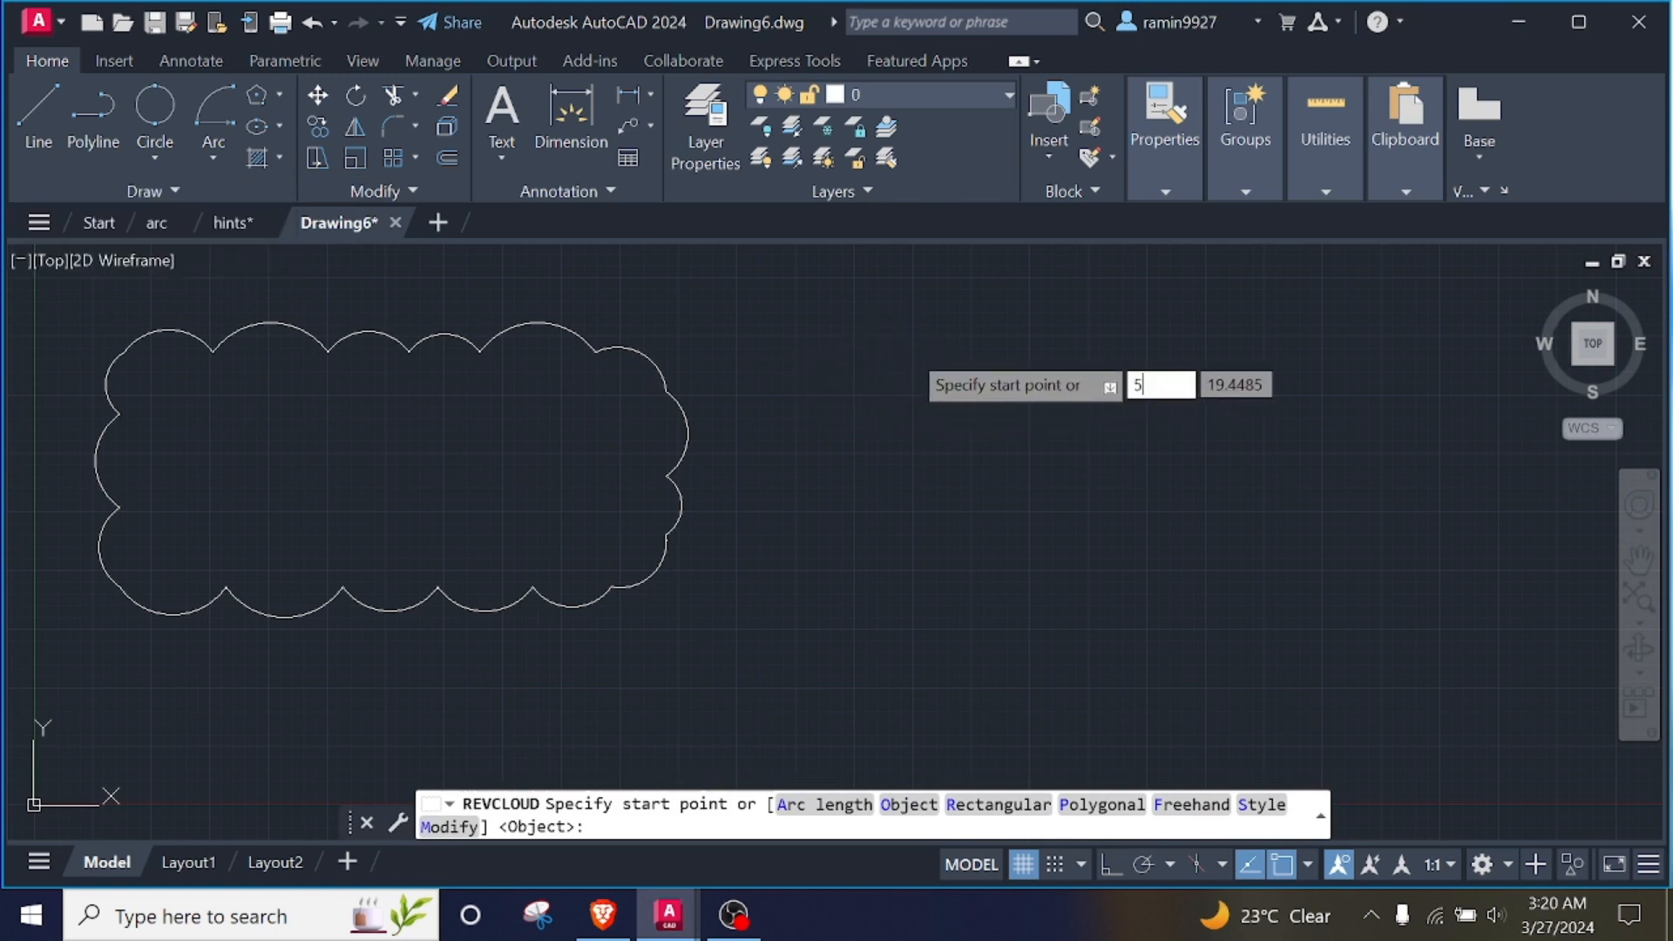
text(5)
key(Return)
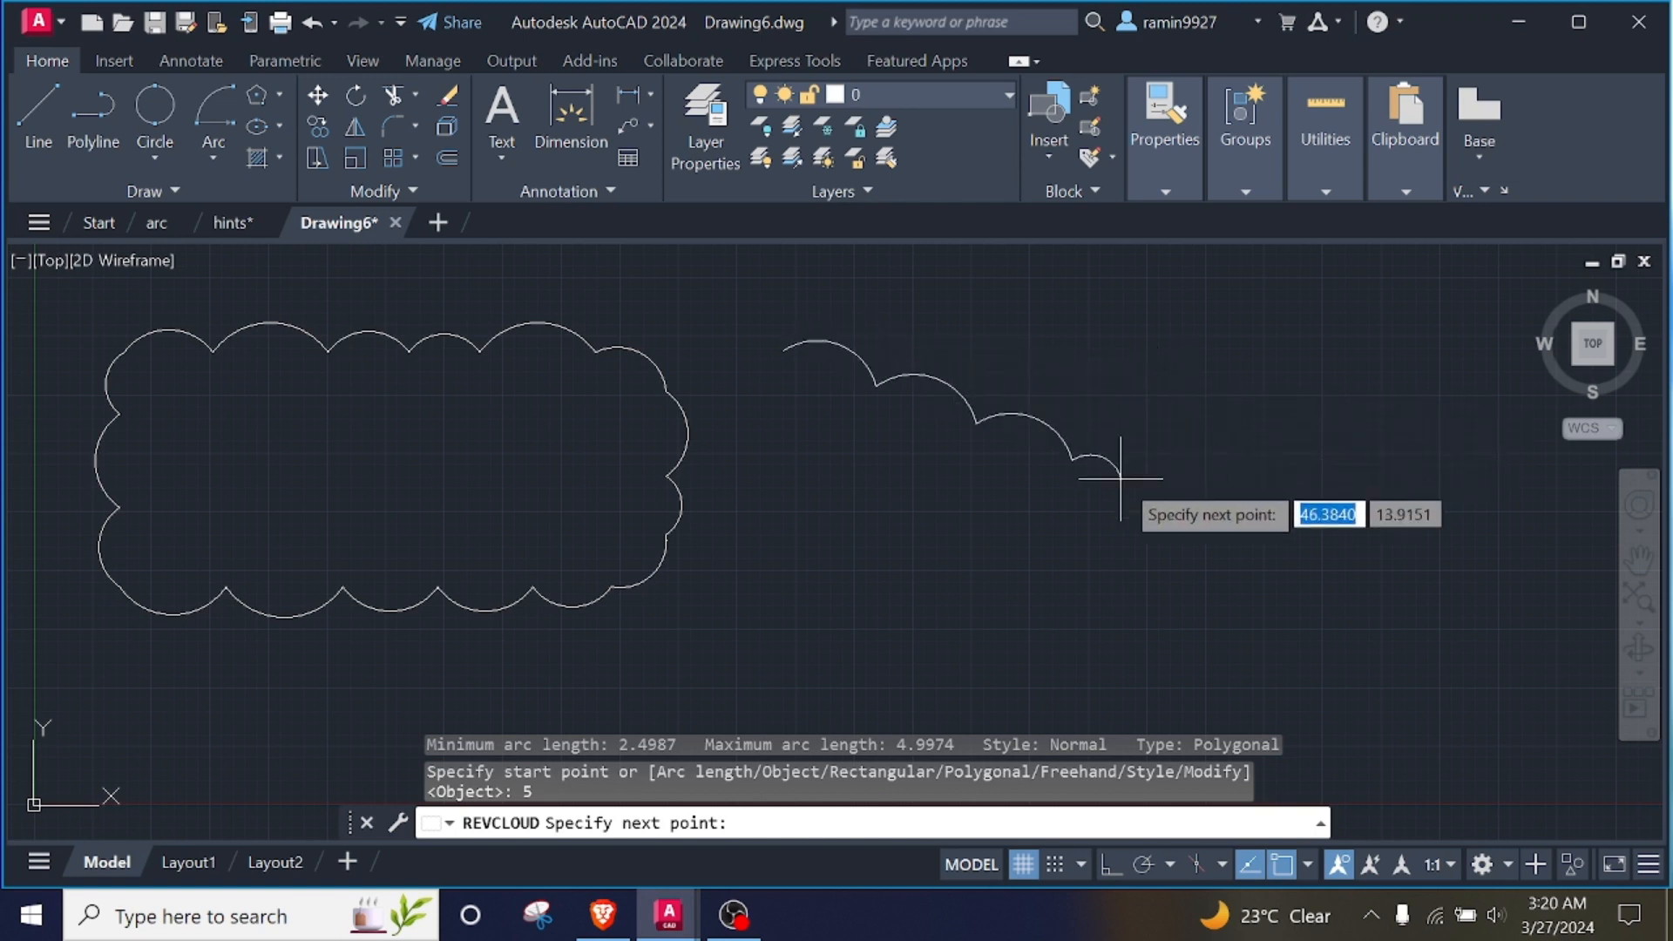
click(1141, 440)
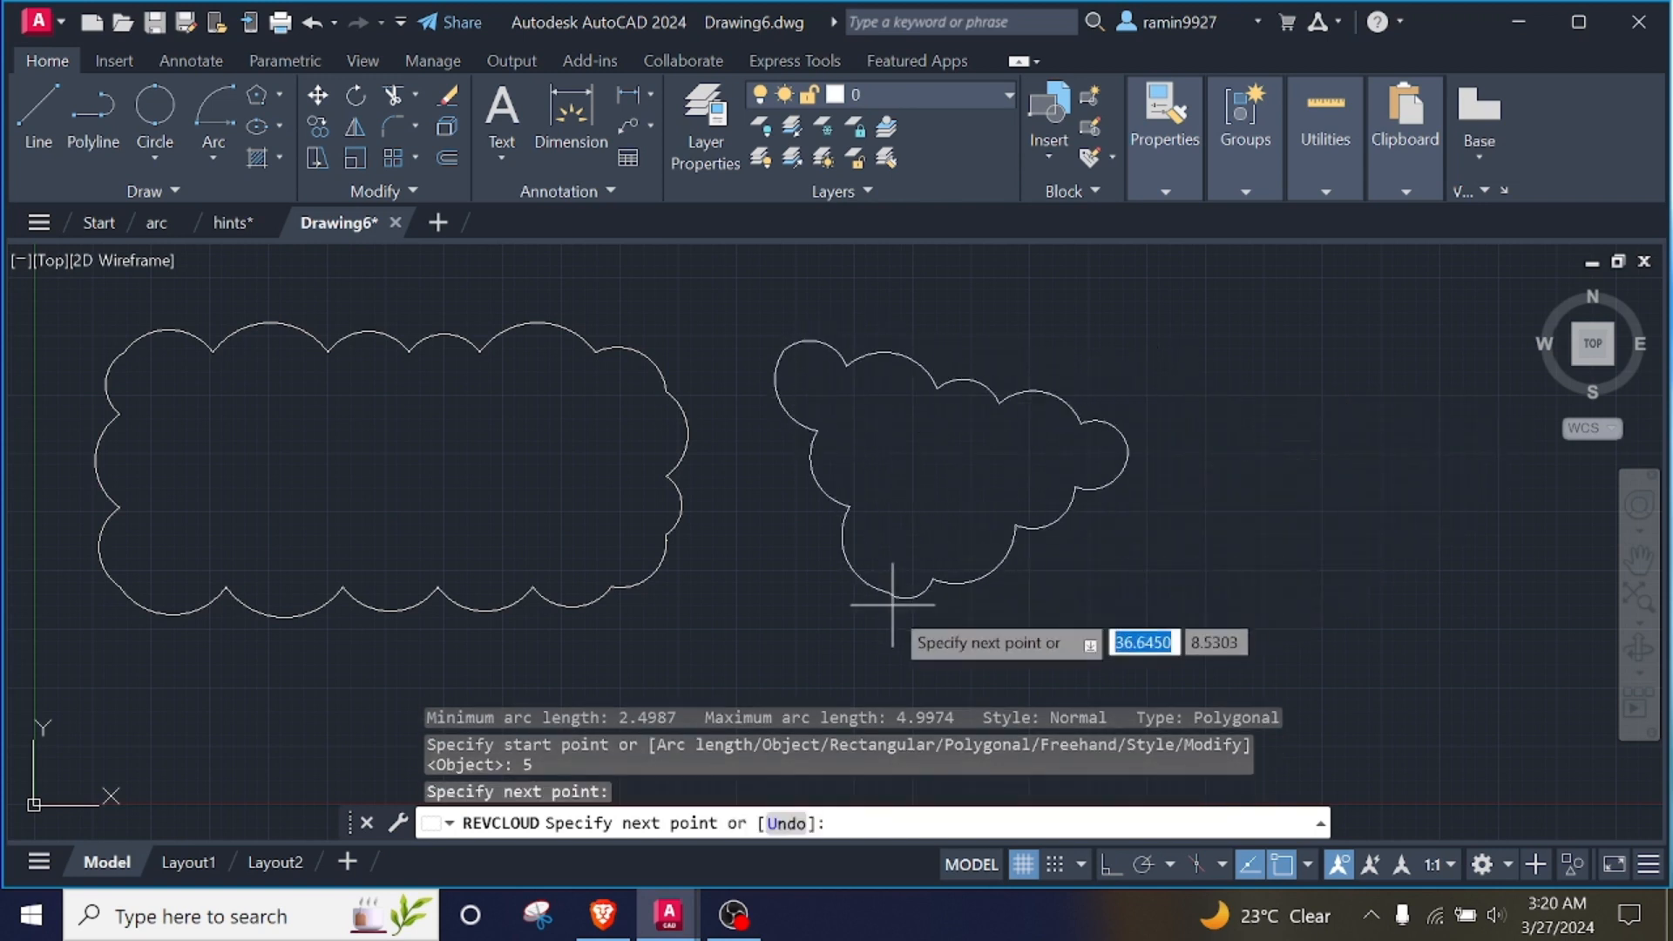
click(853, 642)
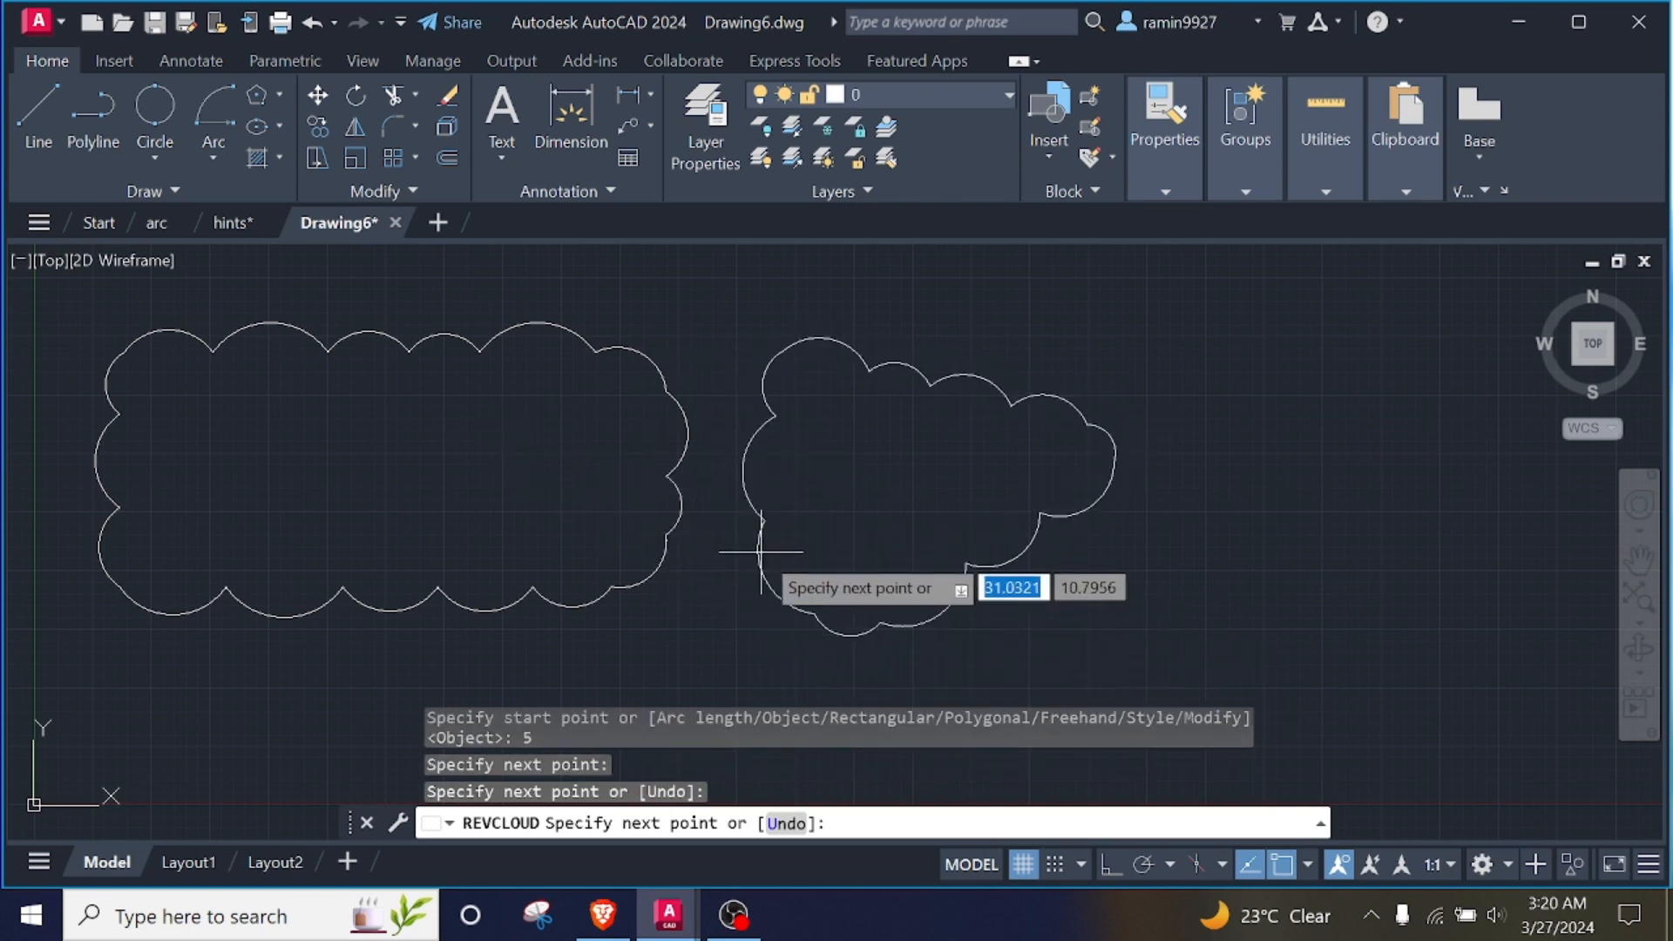
click(784, 618)
key(Return)
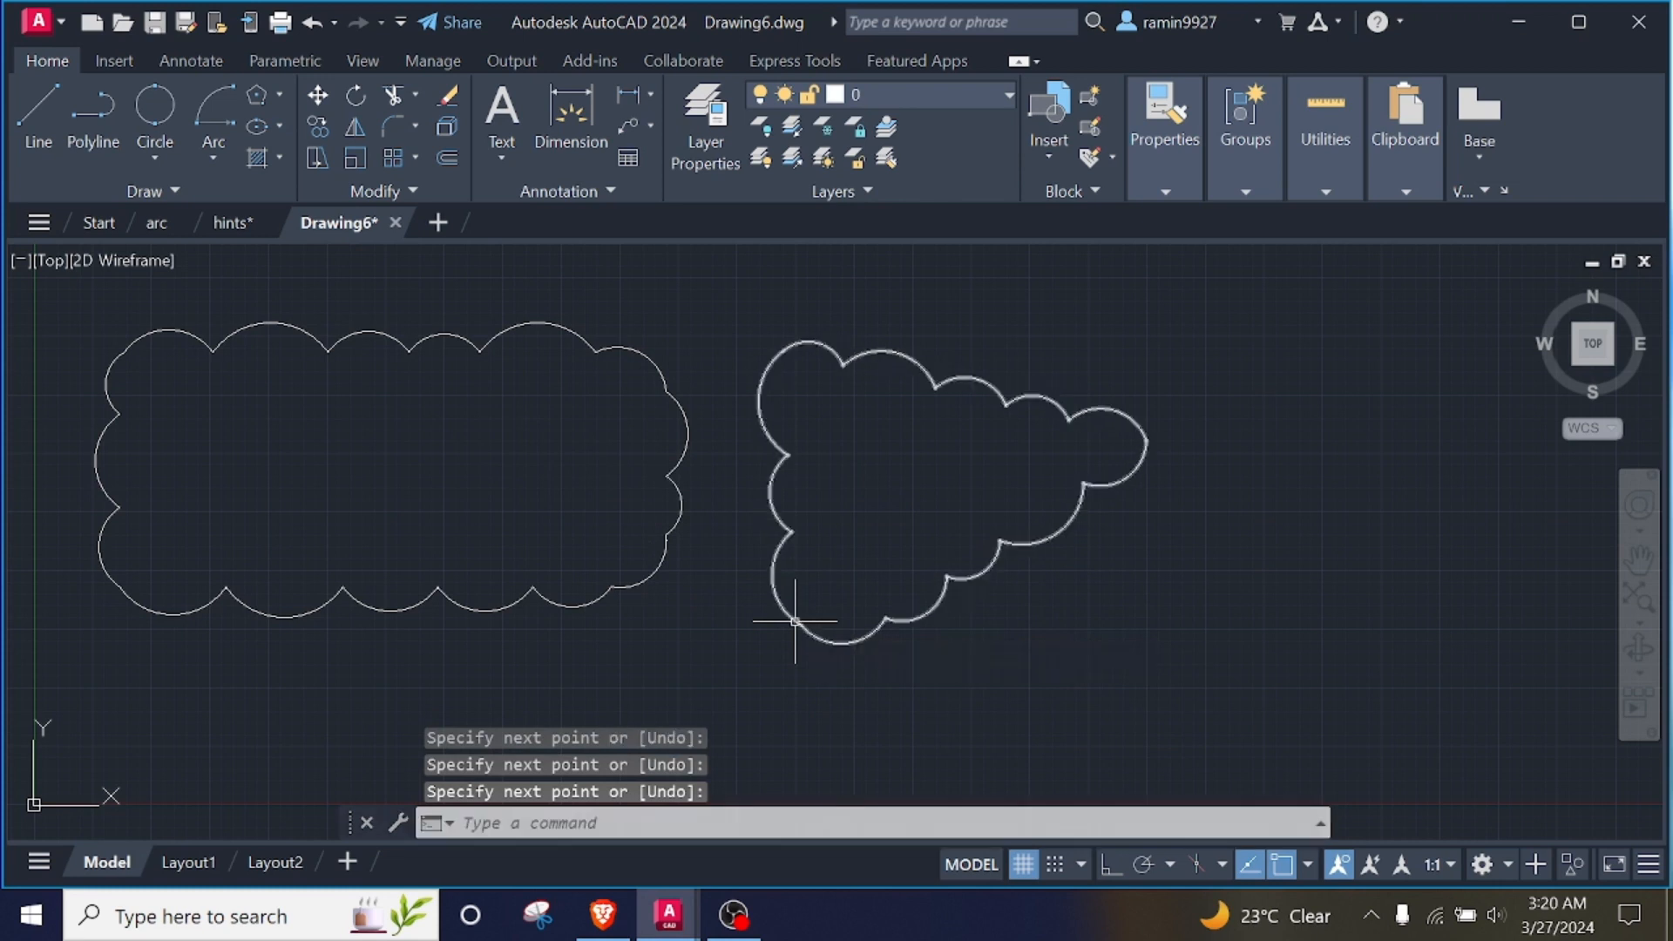
Draw a closed freehand revision cloud to the right of the polygonal one.
click(281, 157)
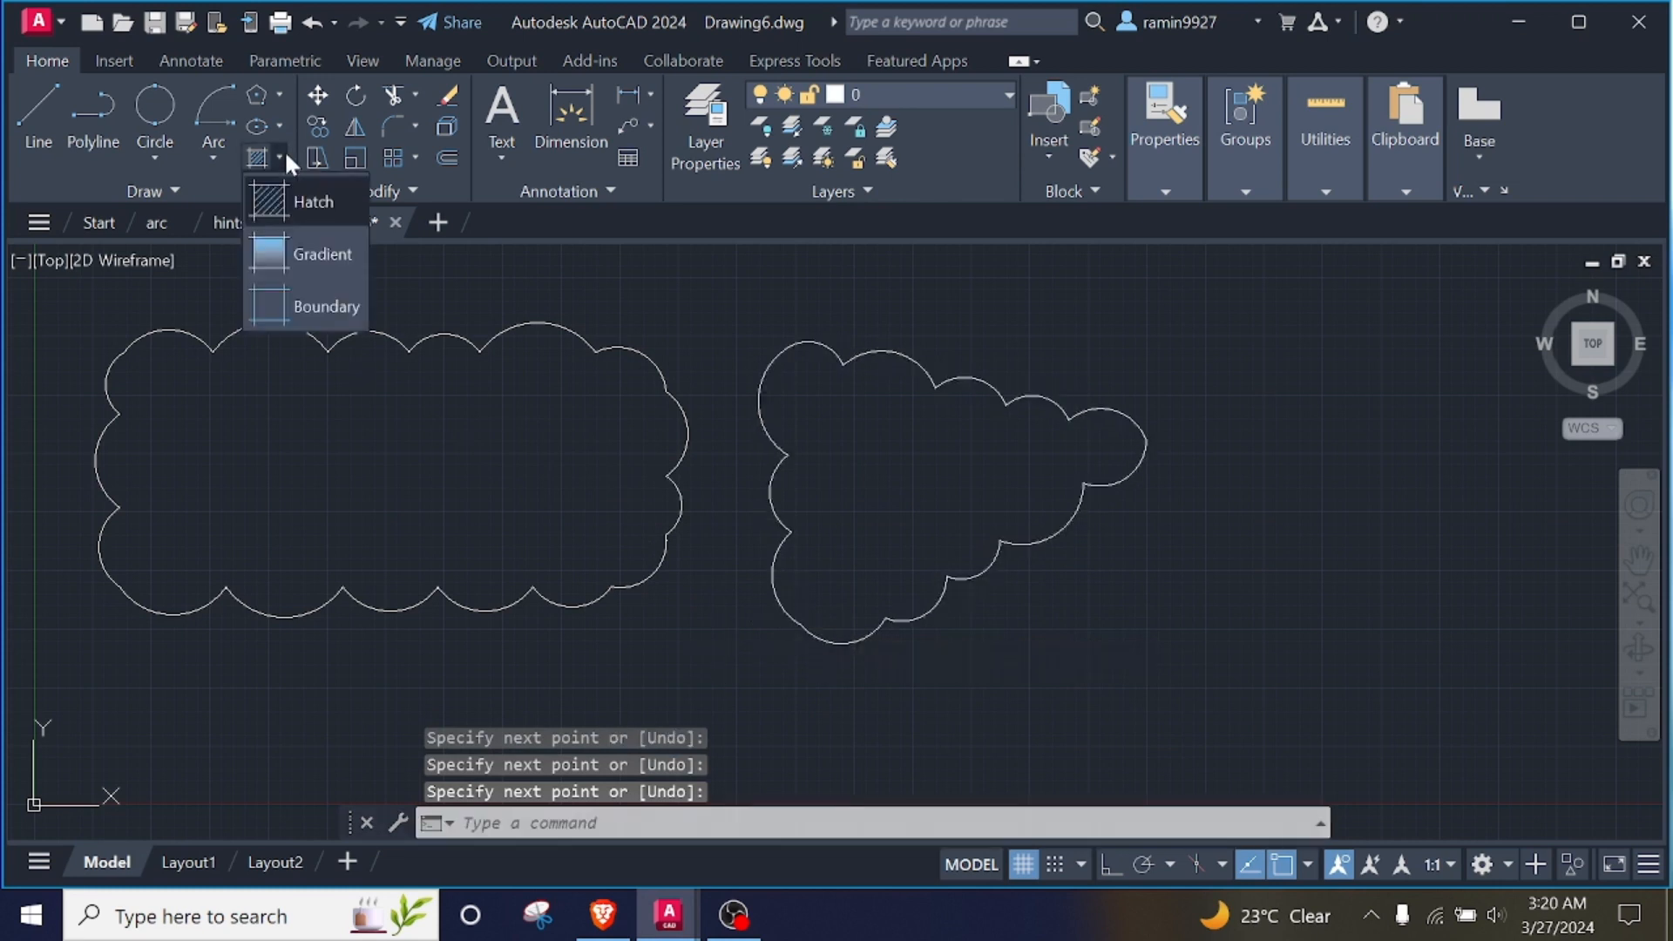
click(176, 190)
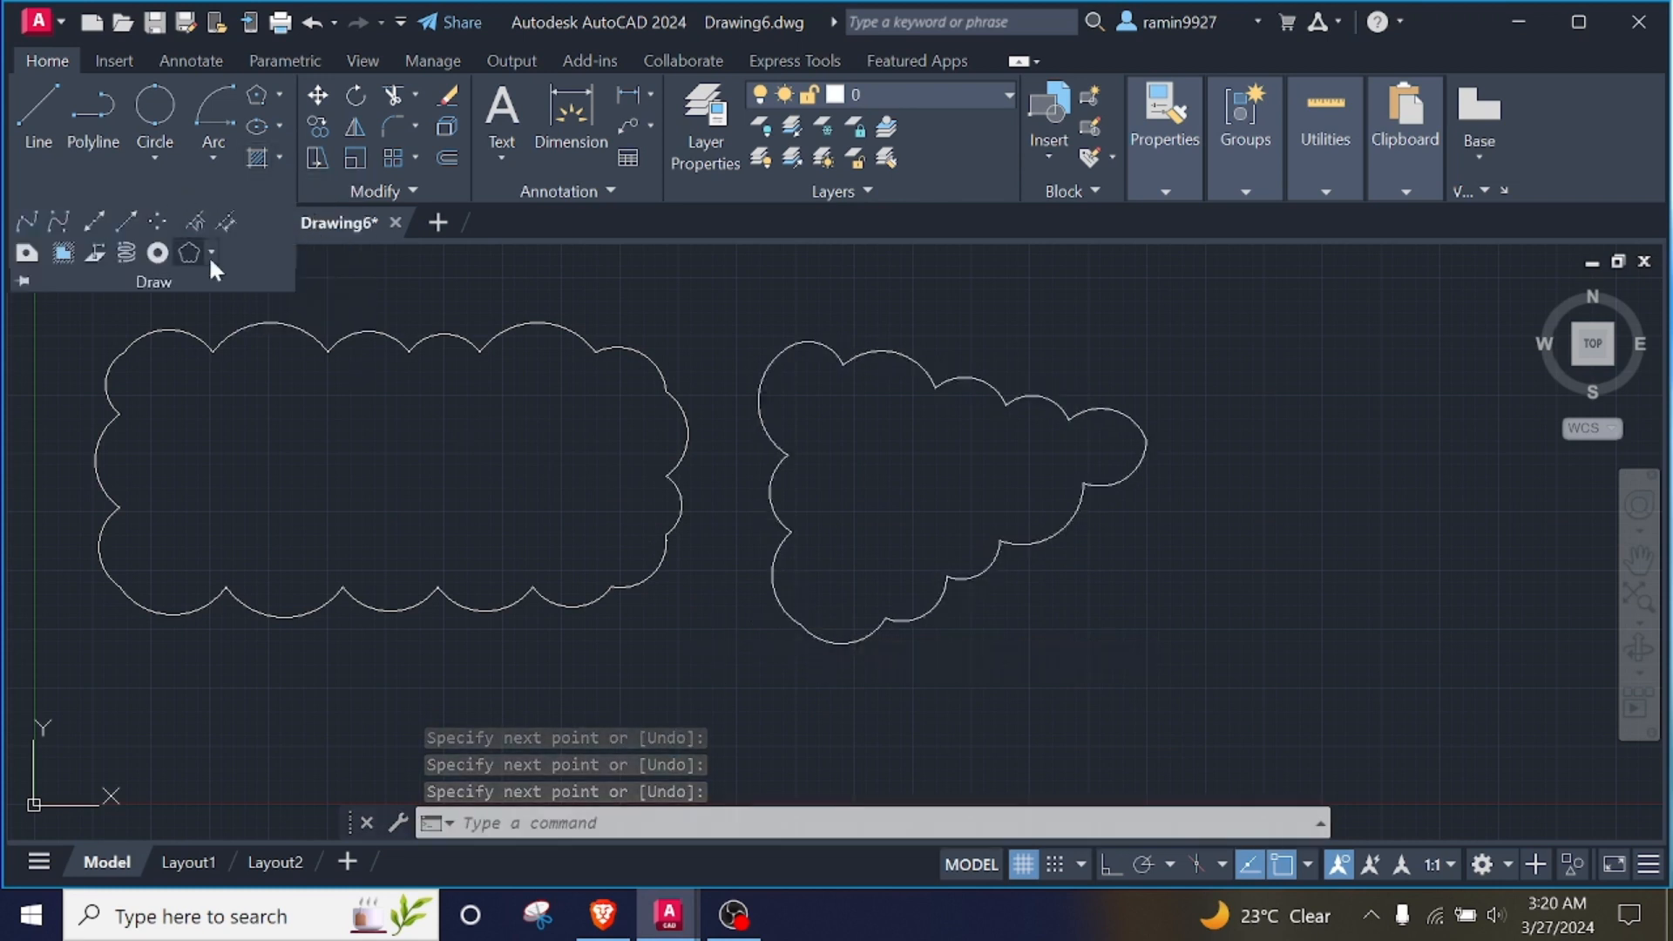
click(212, 252)
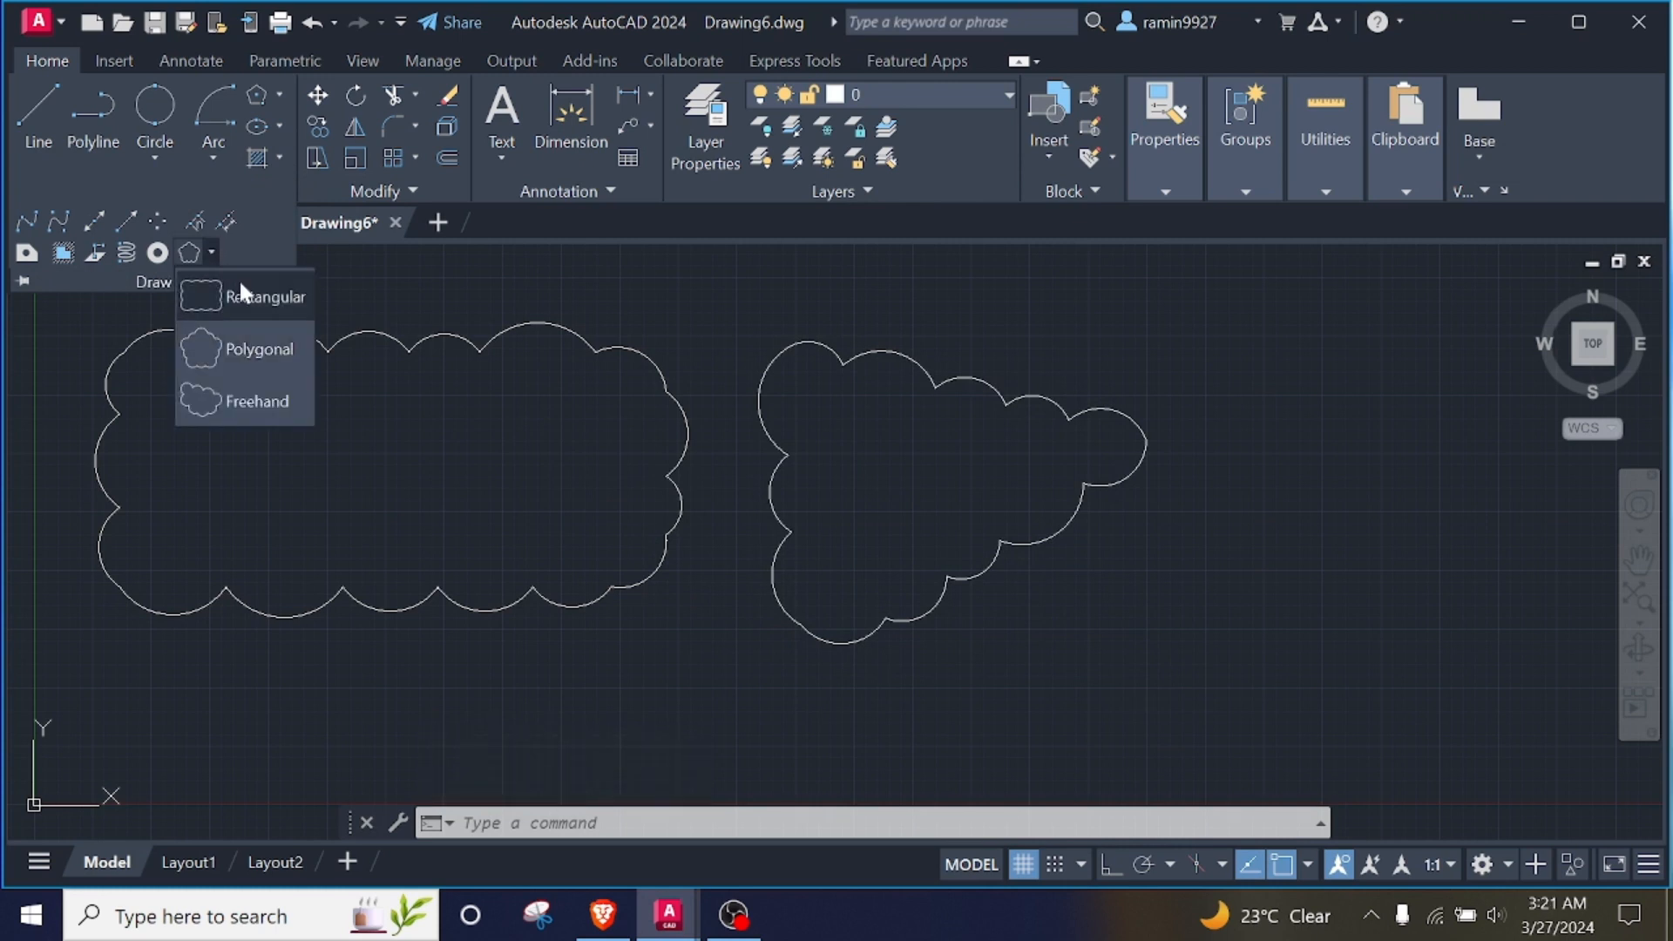
click(267, 388)
click(1390, 387)
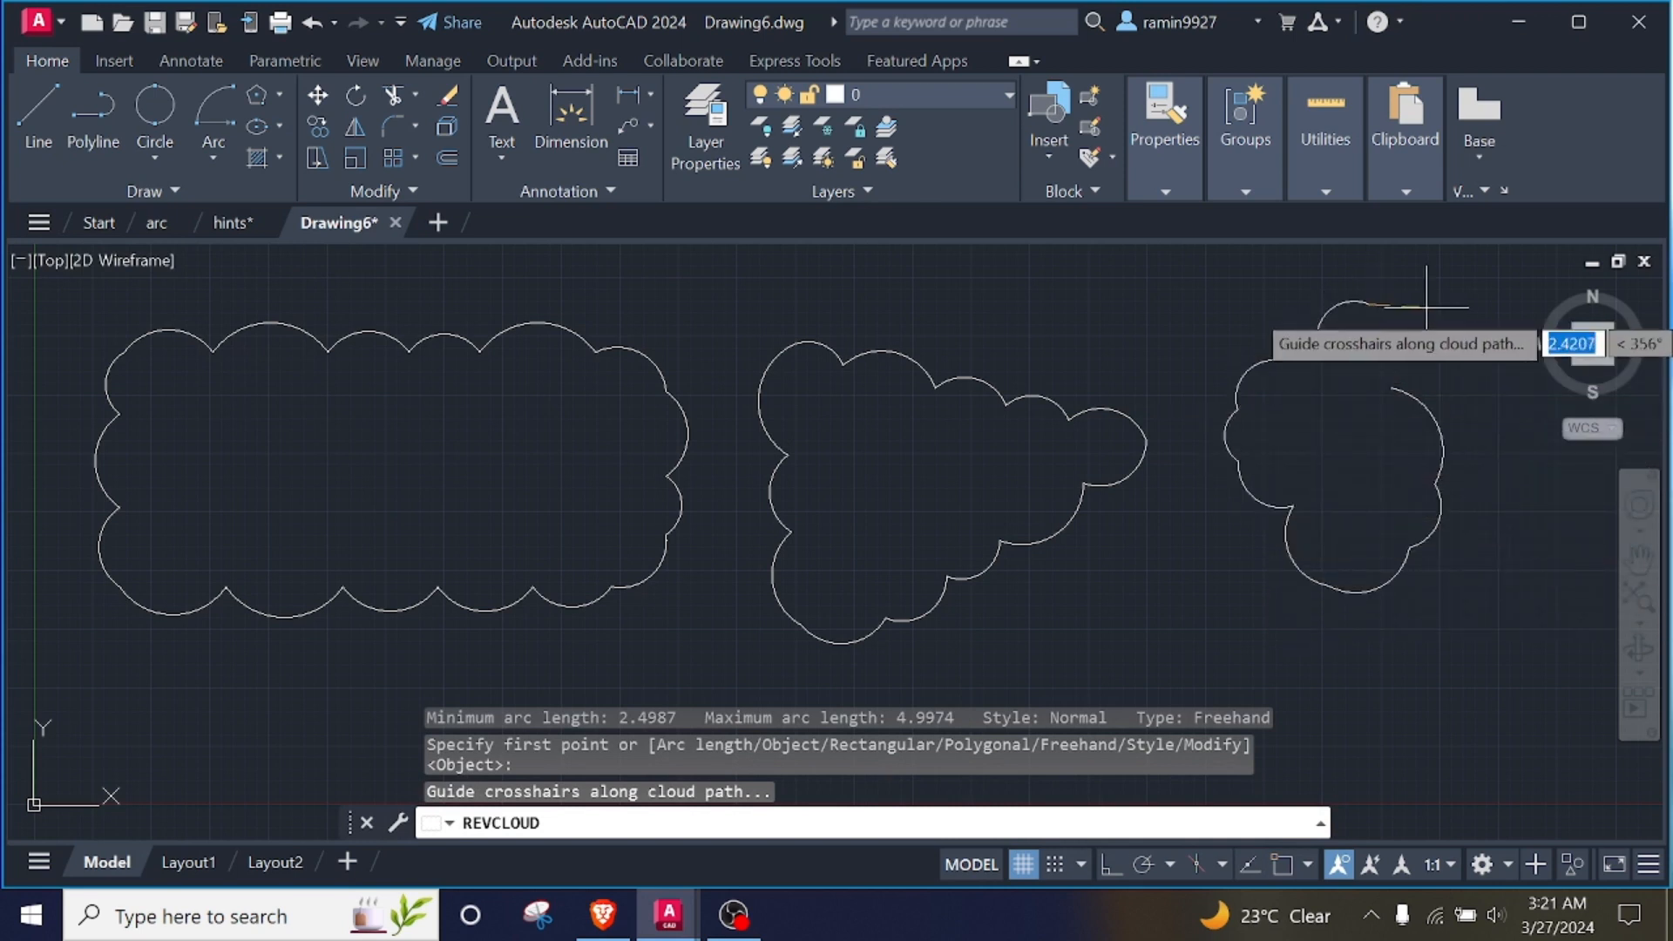
click(1399, 380)
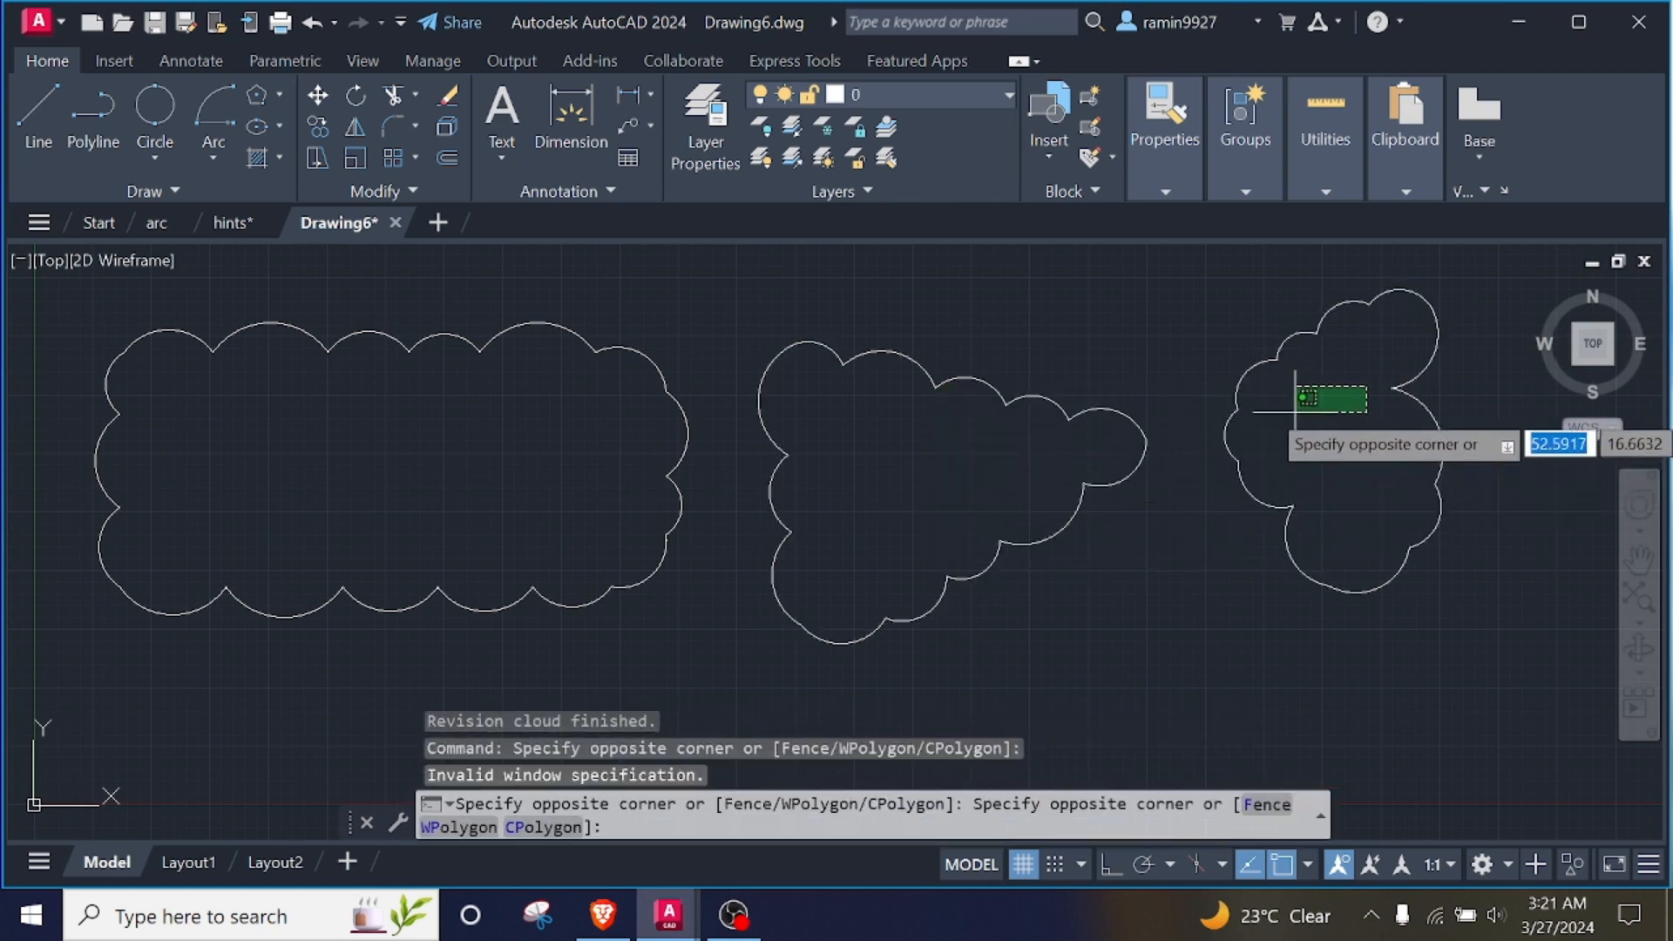
click(1356, 400)
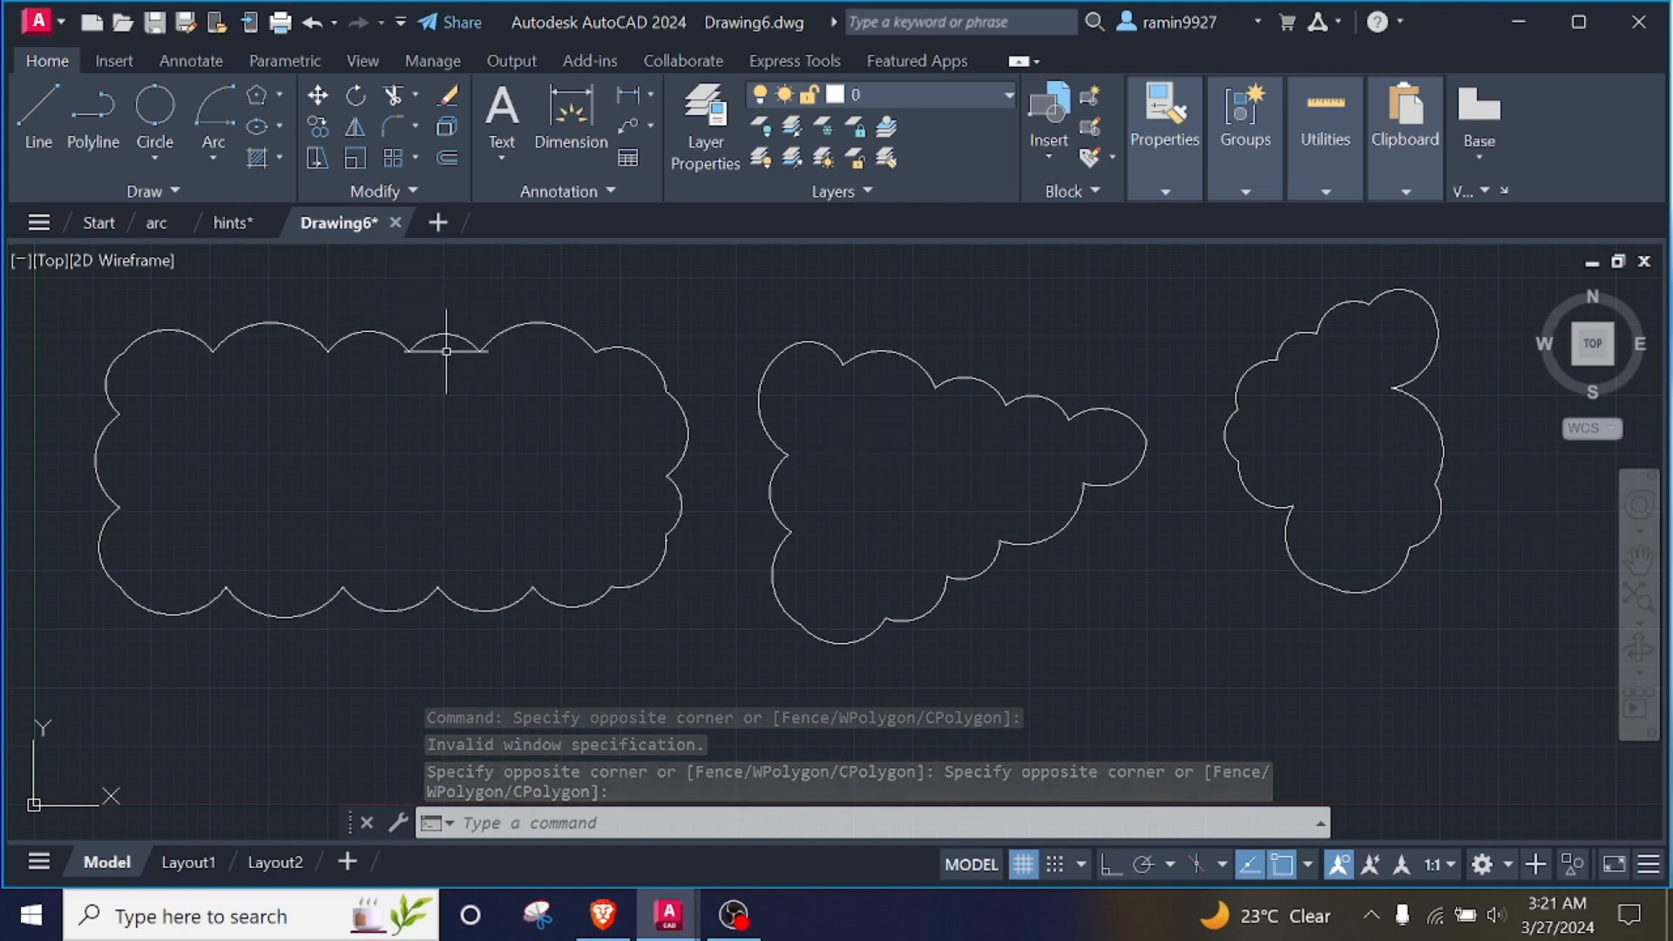
Save the drawing with the three revision clouds as megh in the Tutorial Autocad folder.
key(ctrl+s)
key(BackSpace)
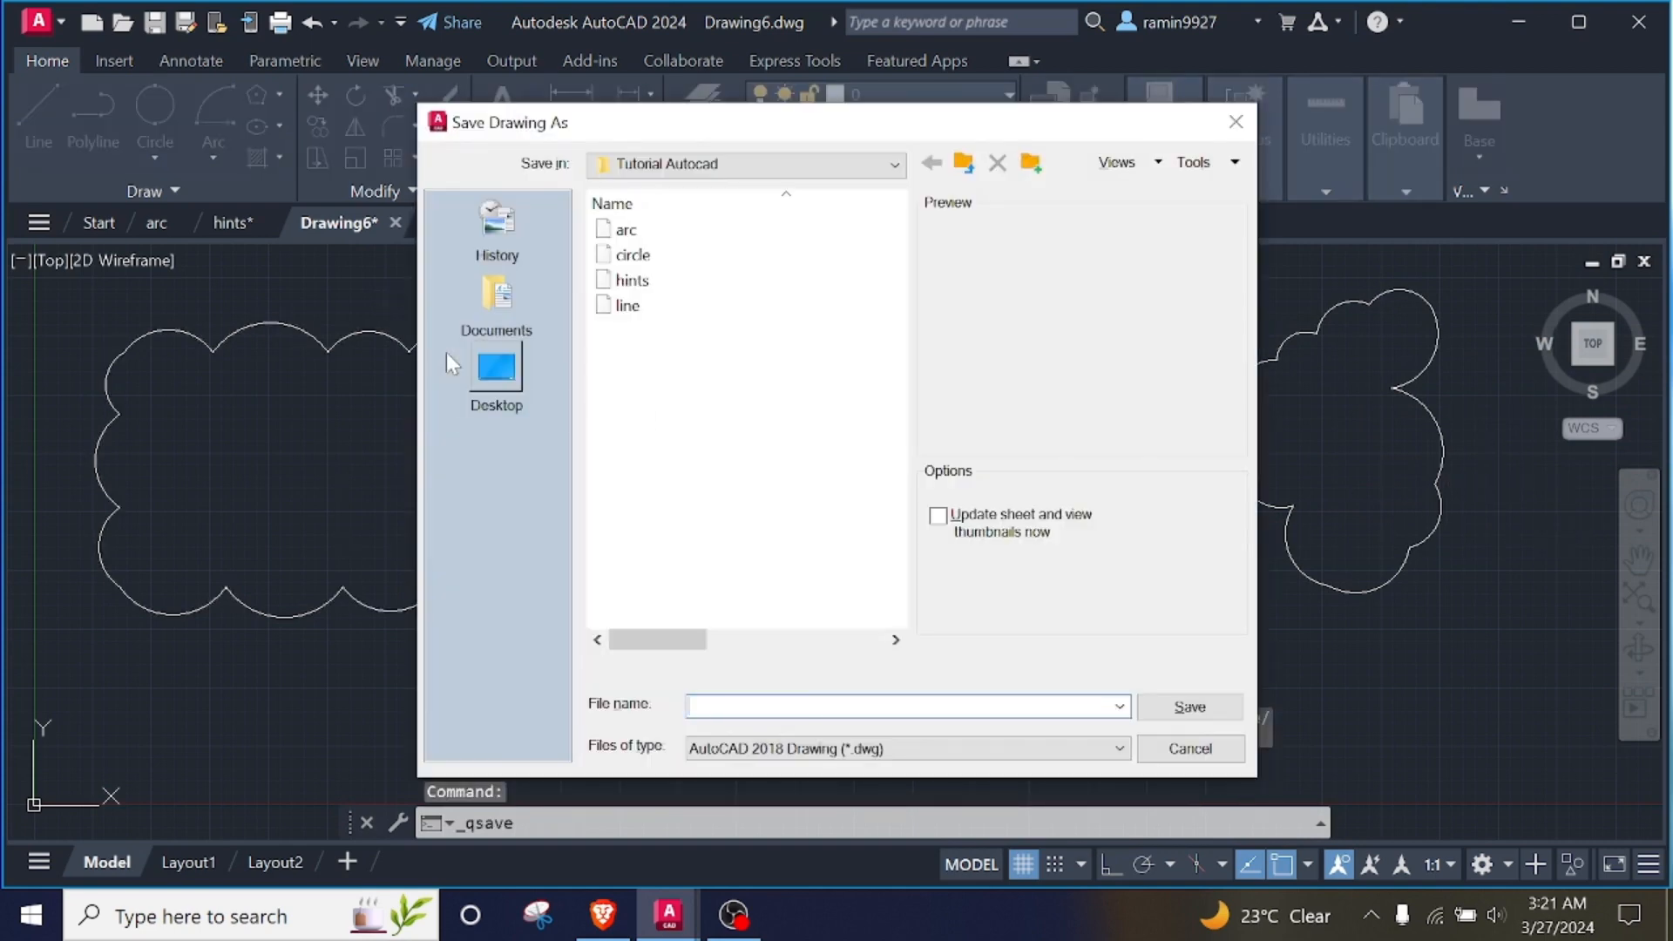
text(megh)
key(Return)
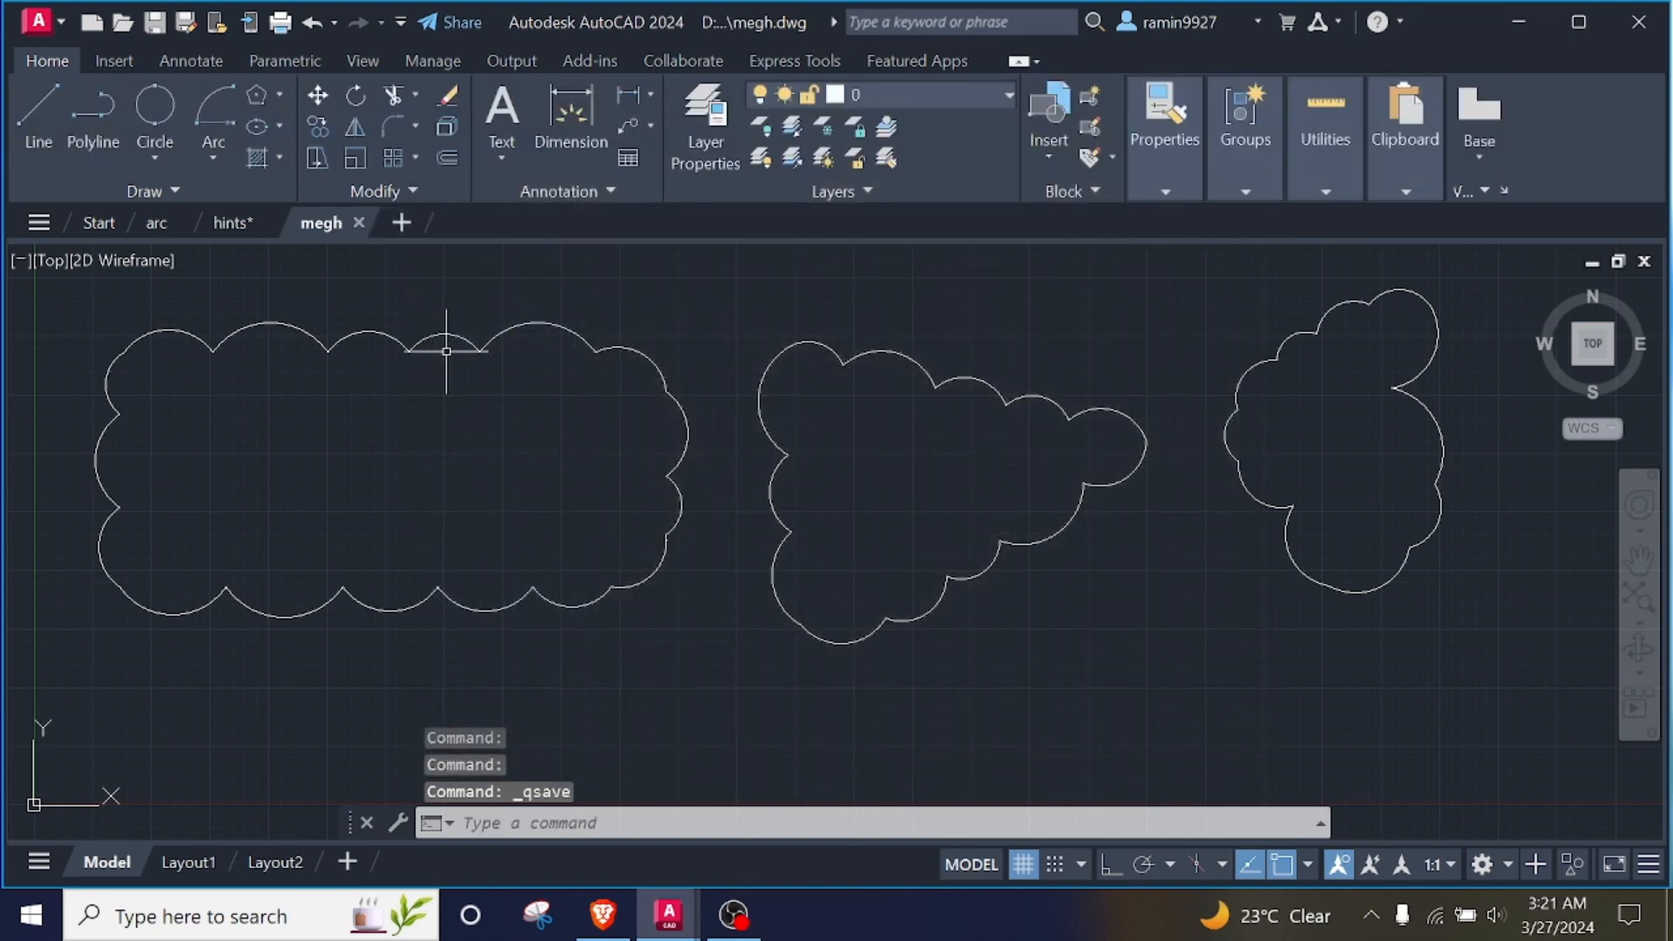
Switch back to the hints drawing and draw a large freehand revision cloud overlapping the flag's upper edge.
click(209, 223)
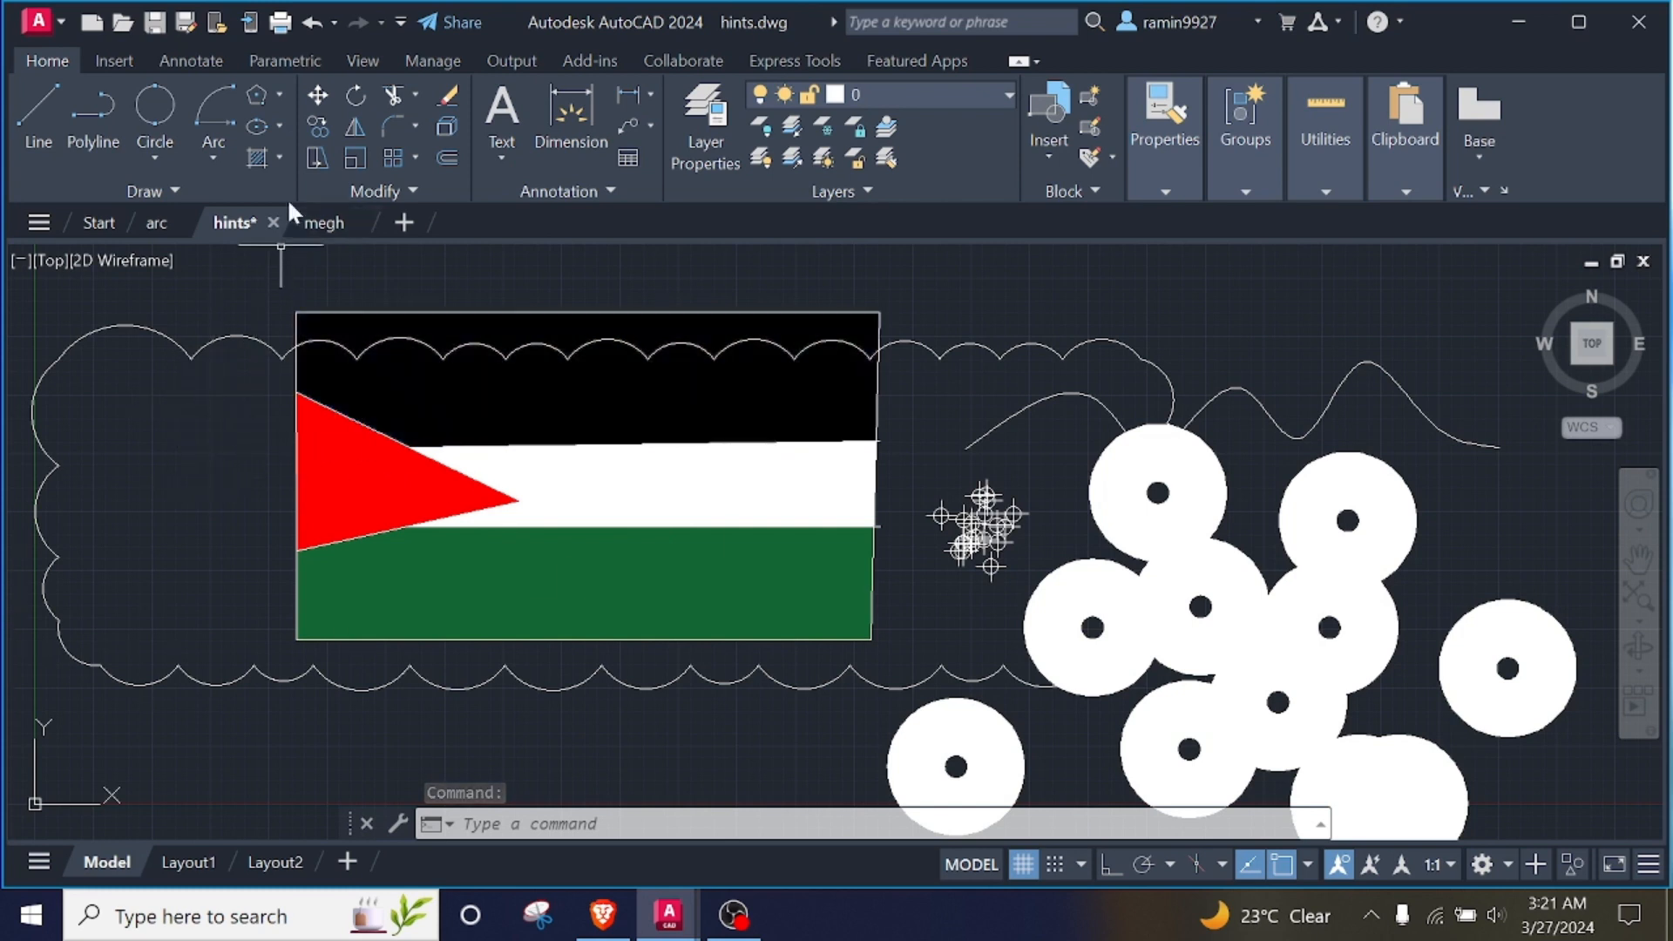
click(278, 158)
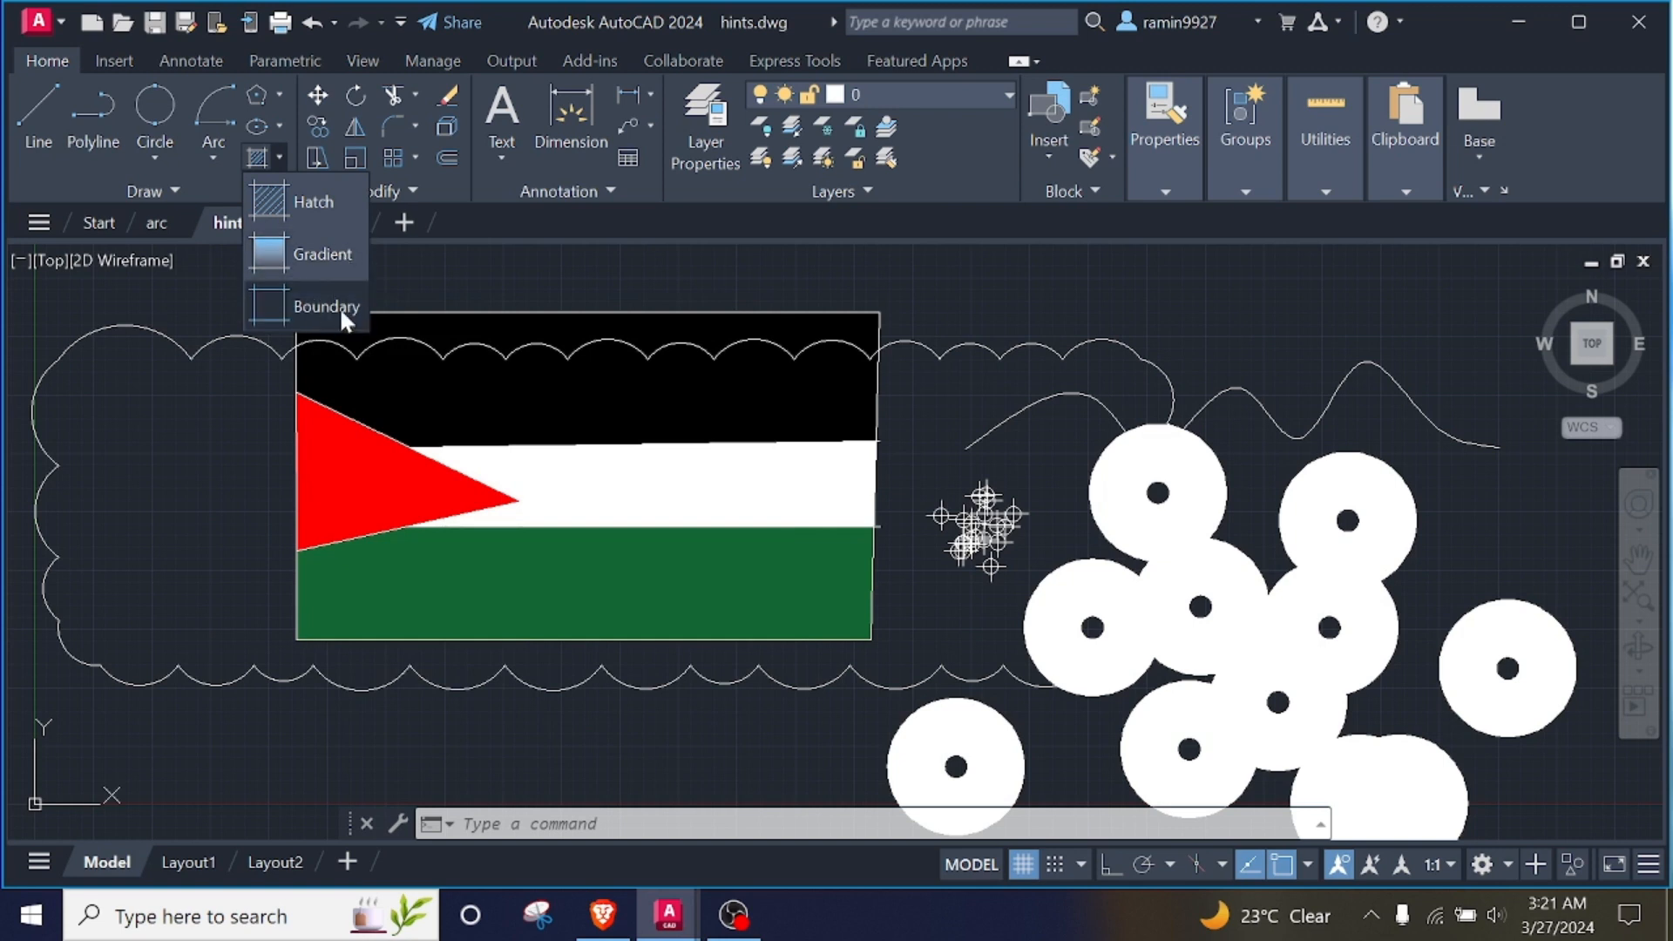
click(175, 189)
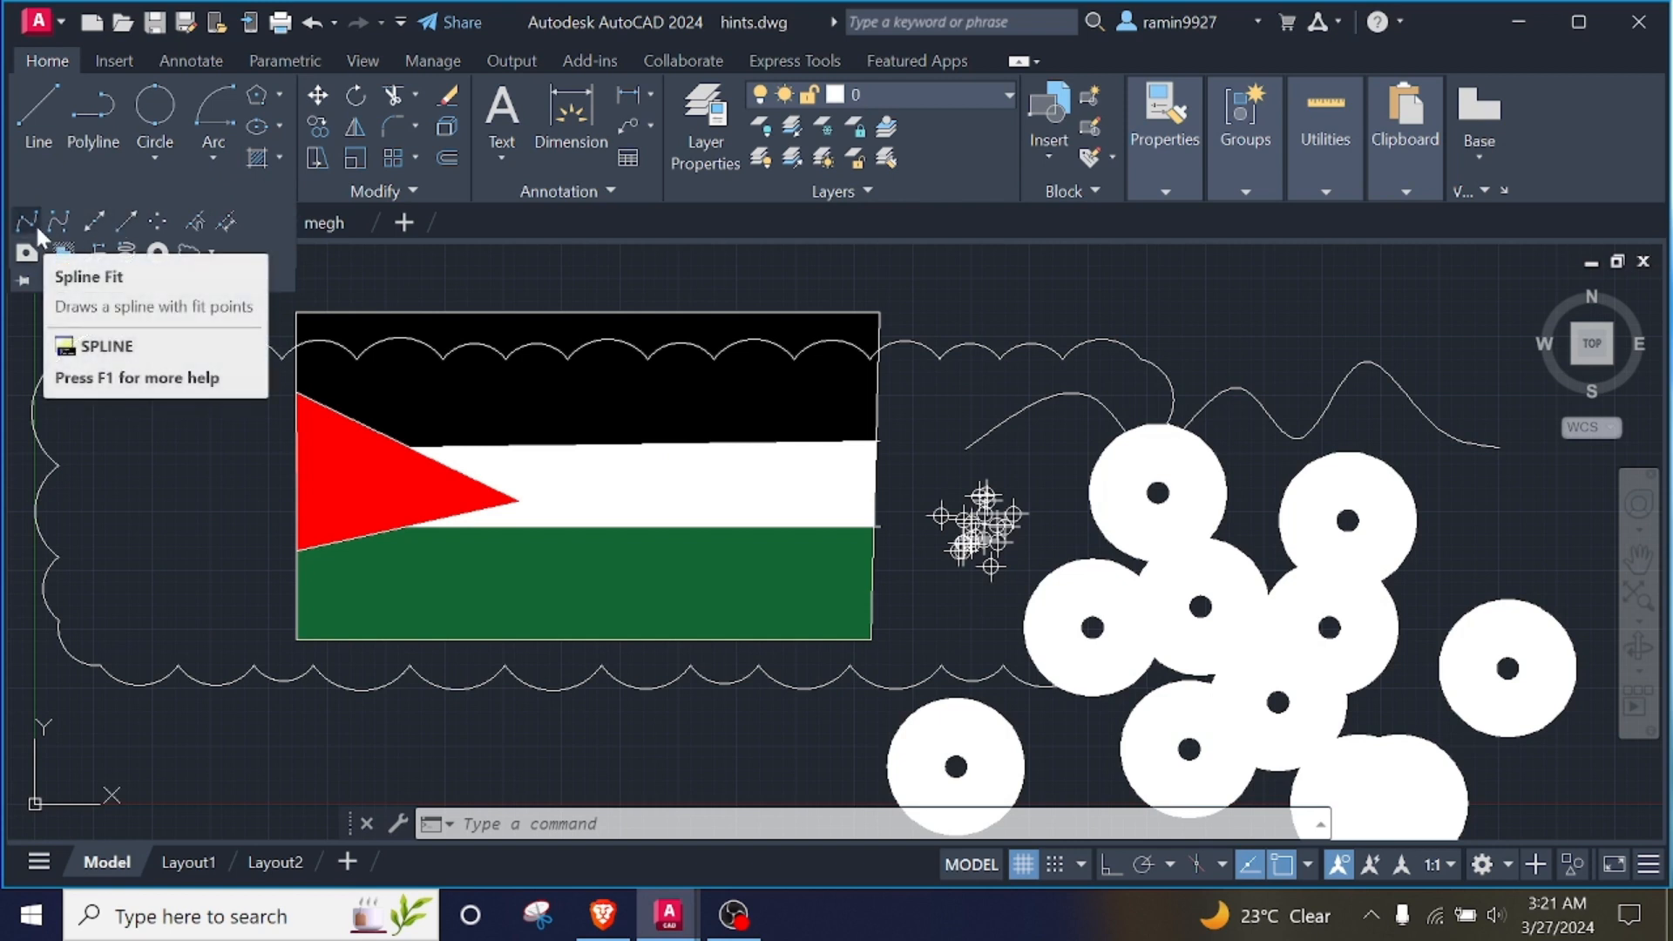
click(200, 252)
click(209, 253)
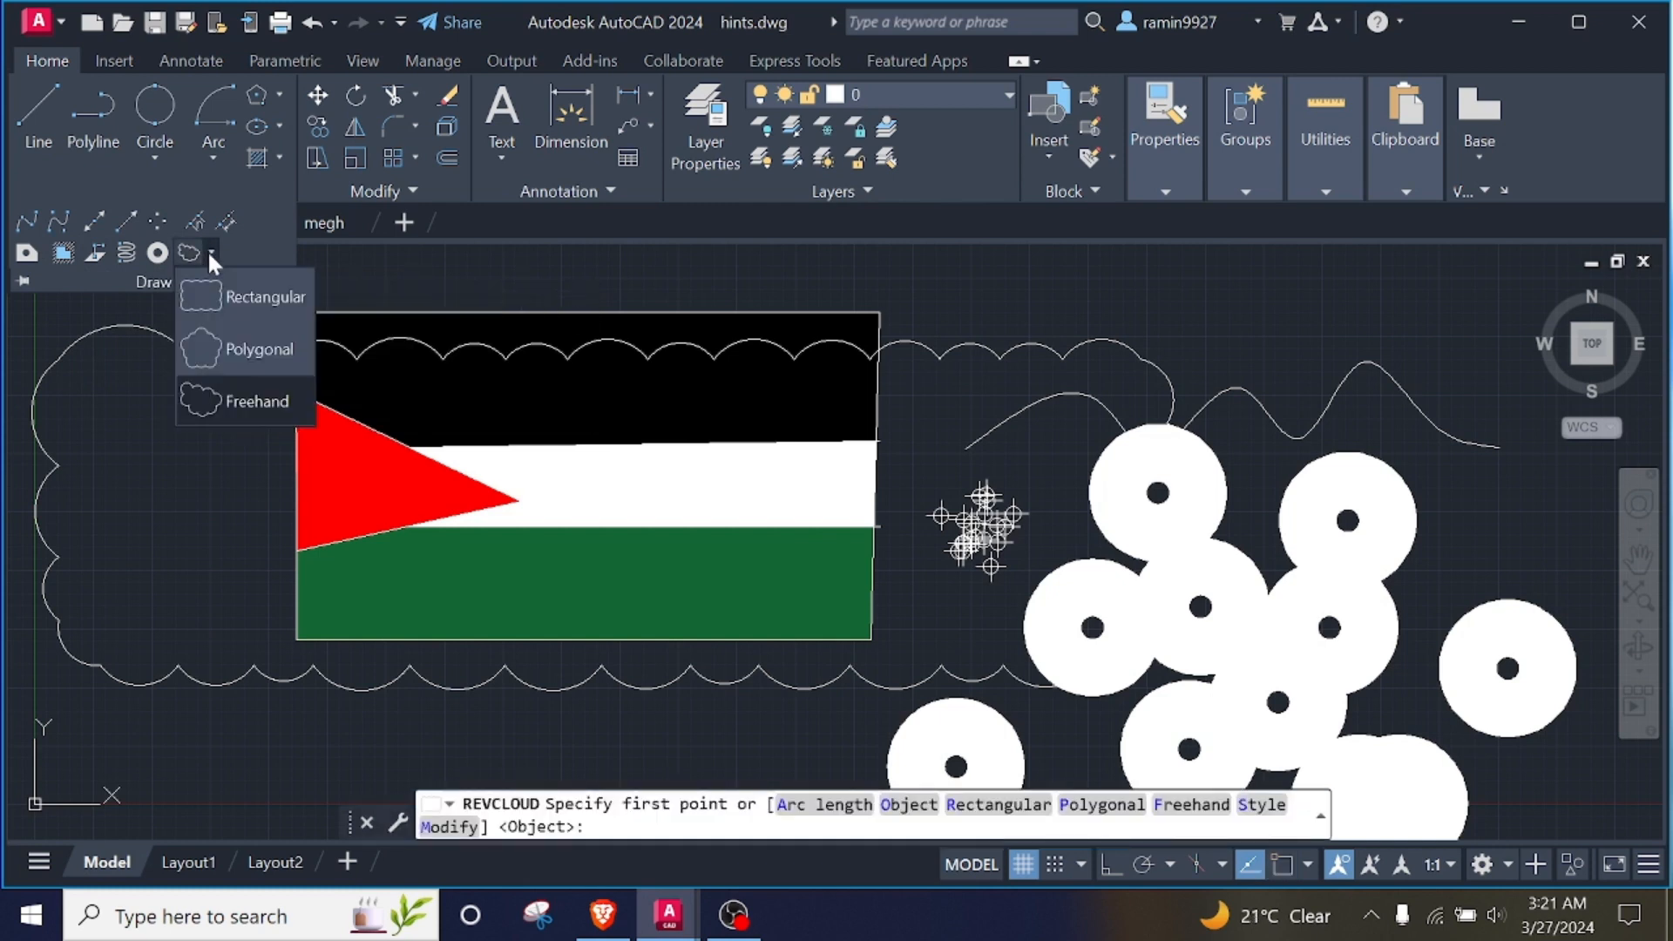
click(210, 255)
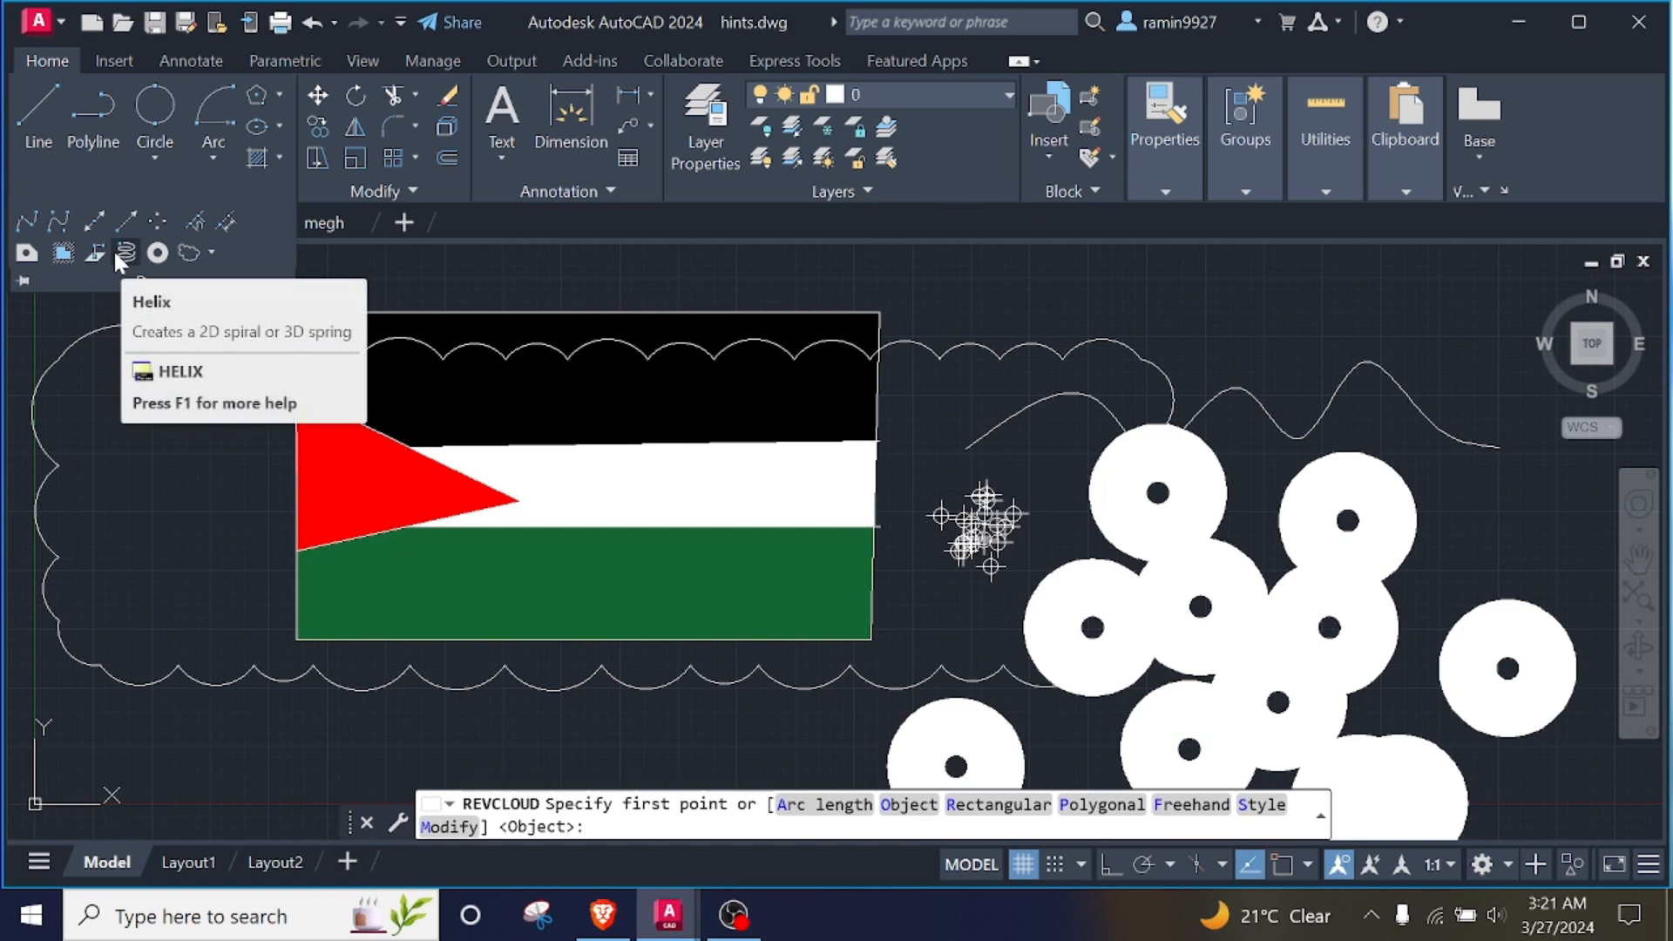
click(991, 316)
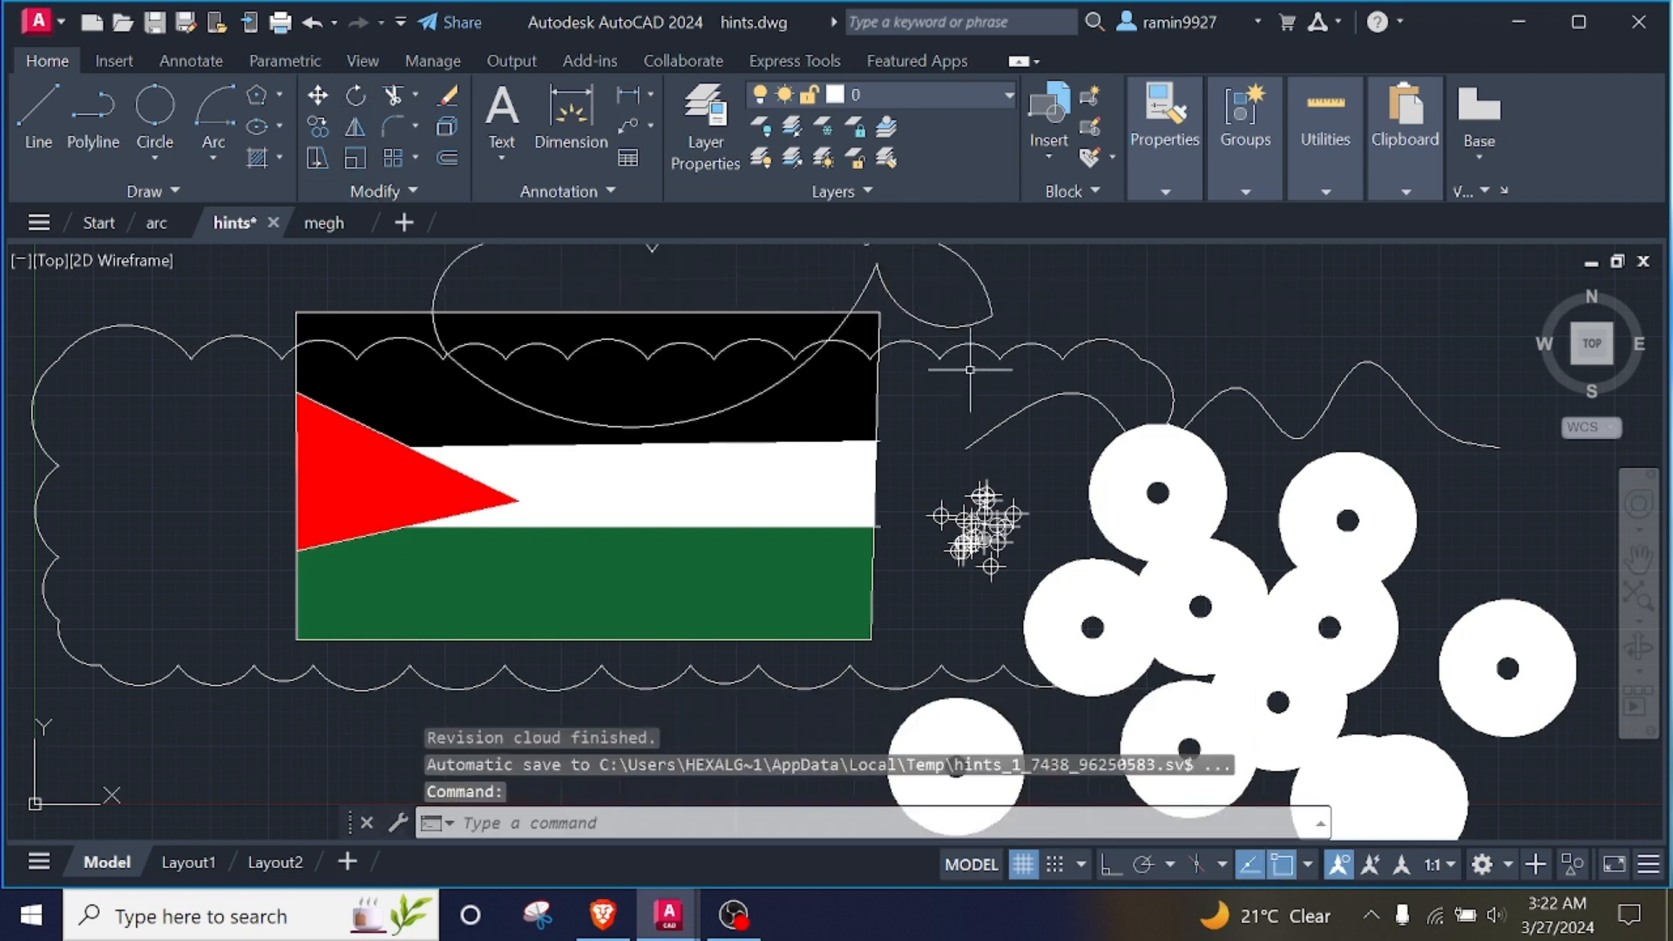
Start a crossing selection over the point cluster and the revision clouds between the flag and the donuts.
click(1040, 284)
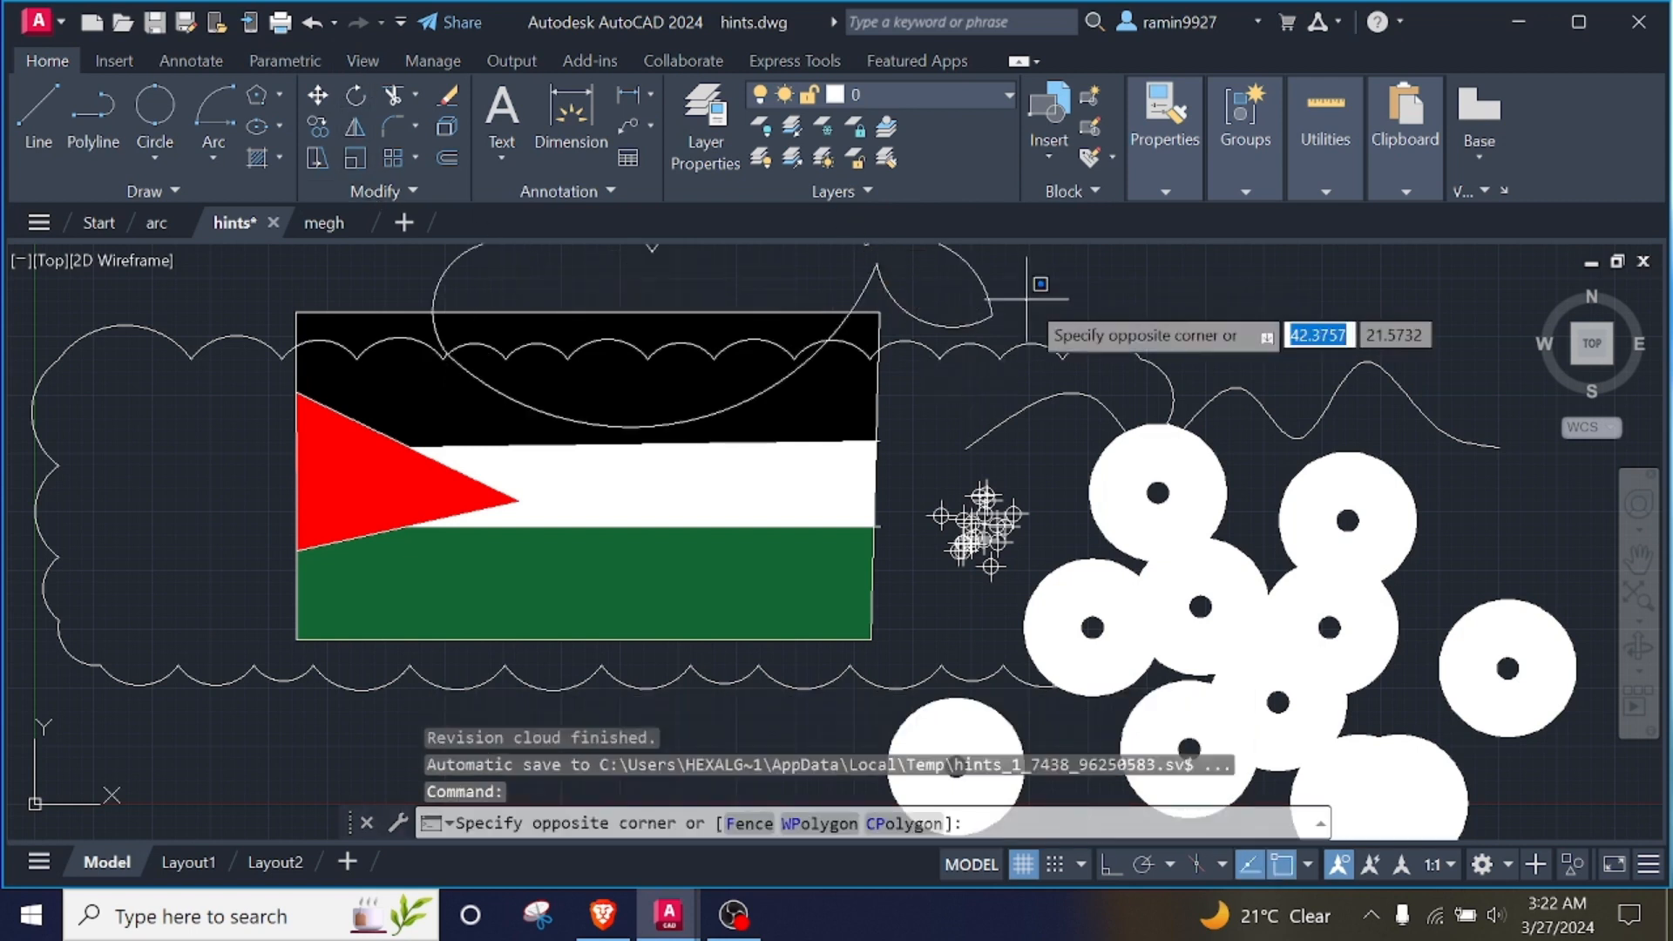
click(1028, 298)
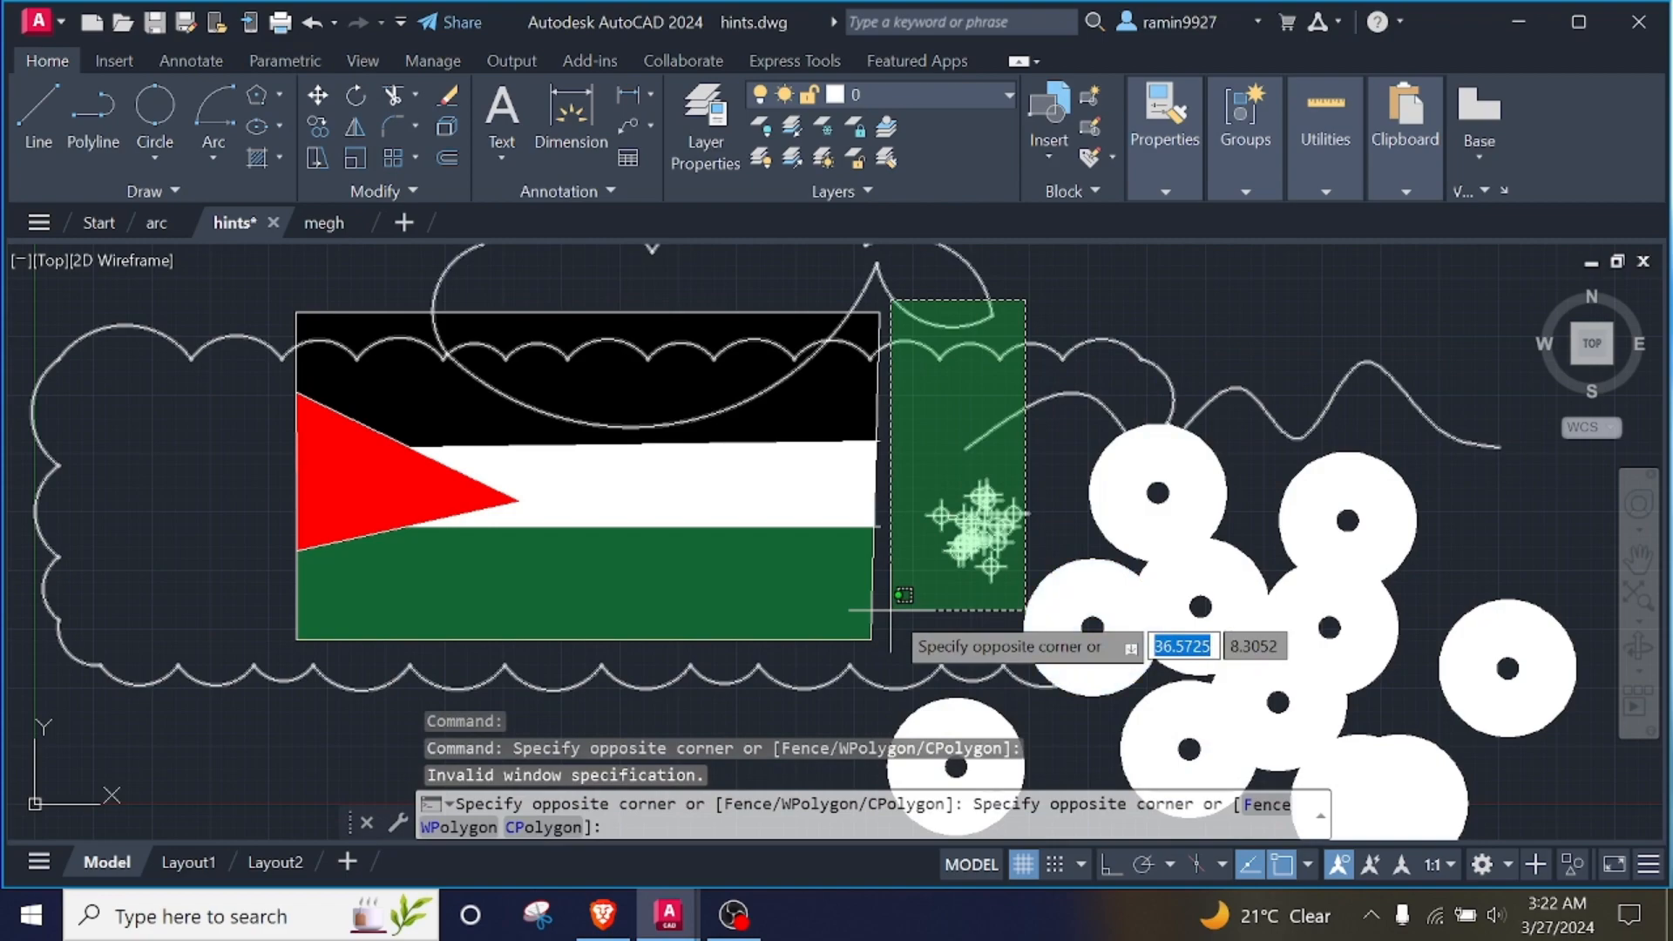